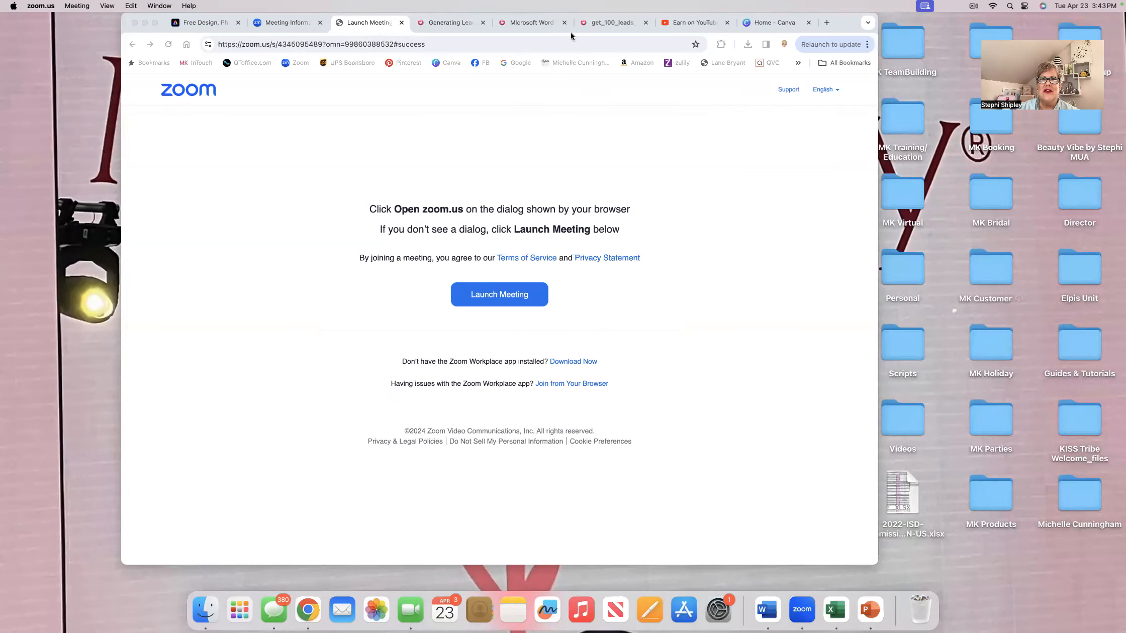
Switch to the Canva home page and look through the list of recent designs.
drag(164, 27, 182, 50)
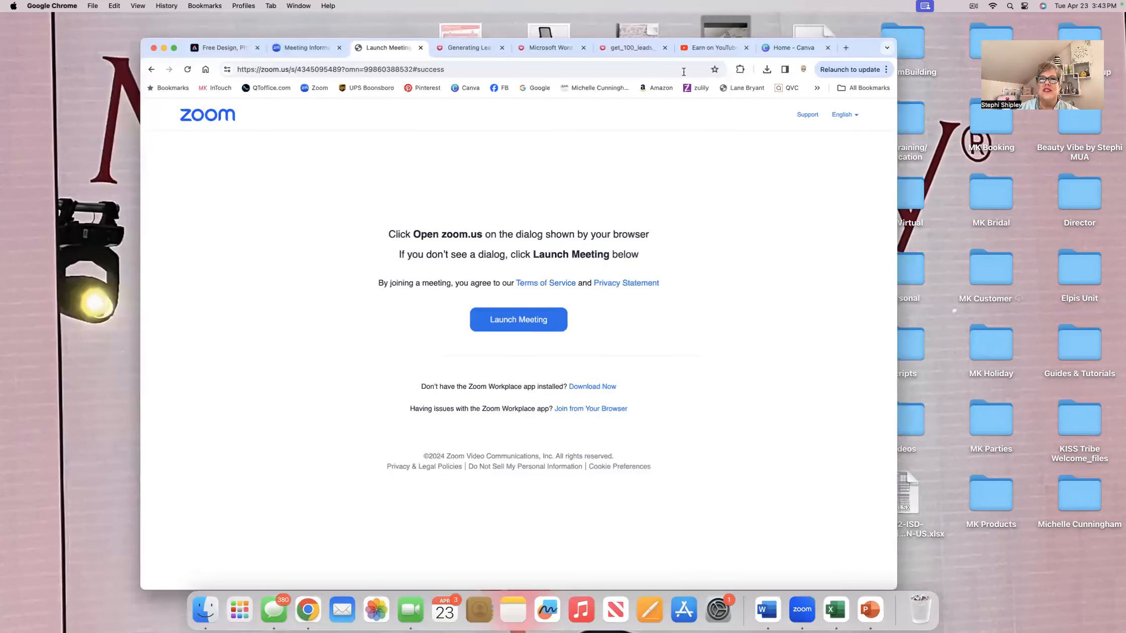
click(795, 45)
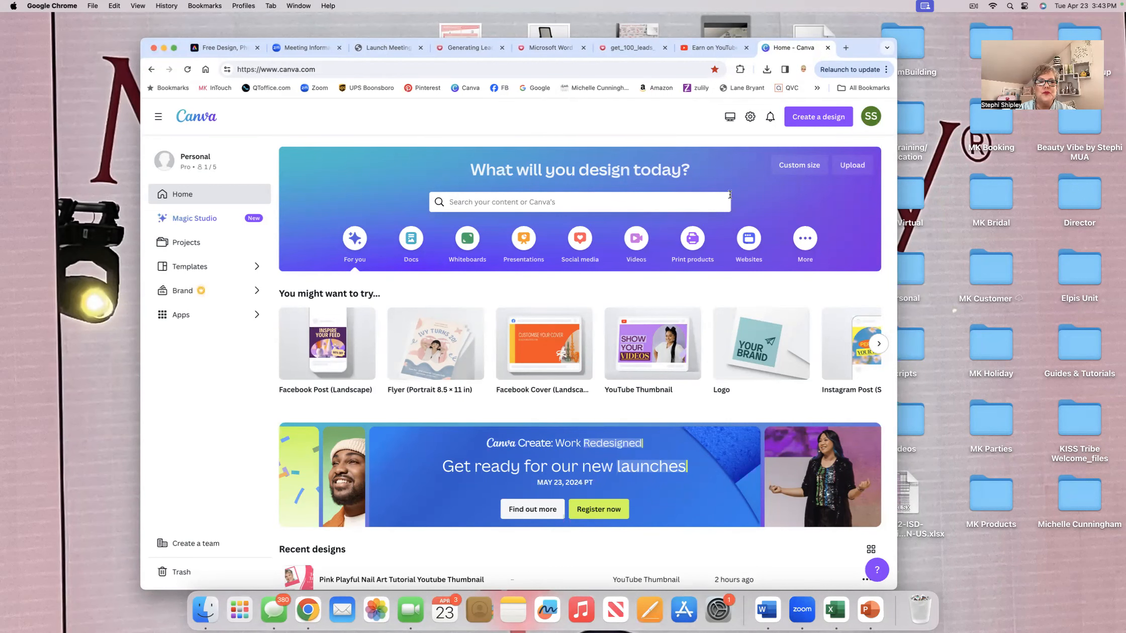
scroll(704, 321, down, 5)
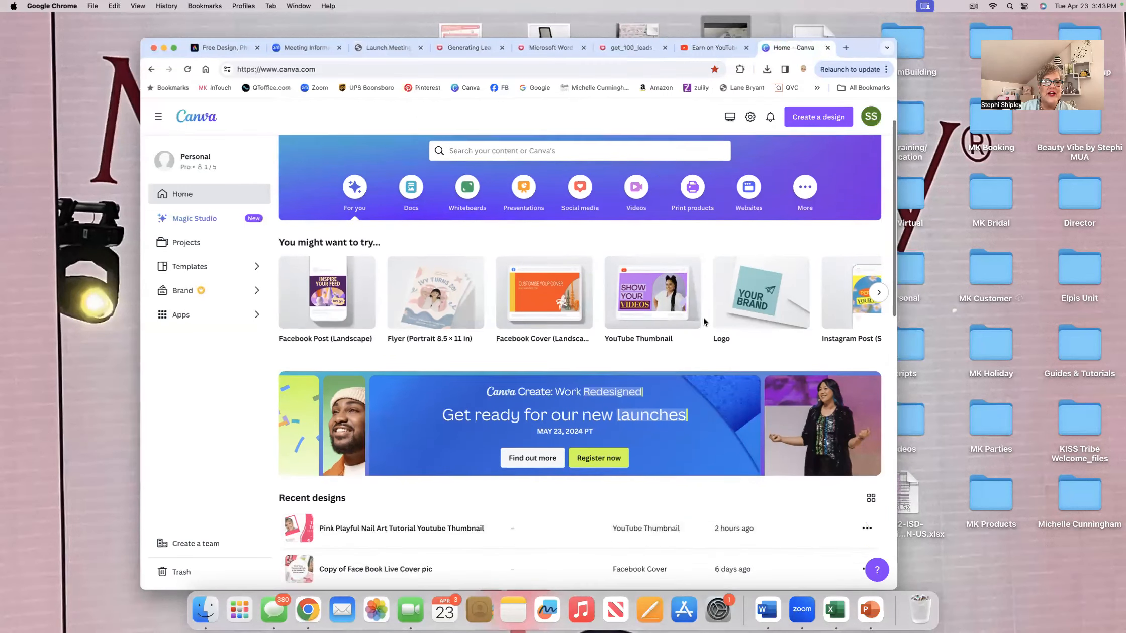
scroll(704, 320, down, 20)
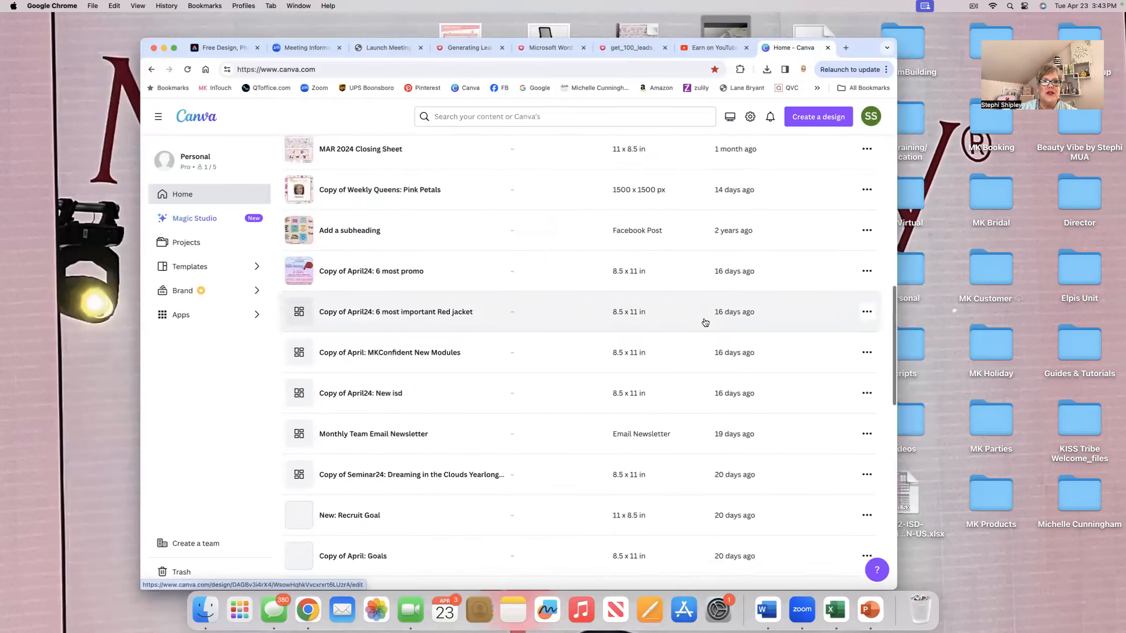
scroll(705, 322, down, 10)
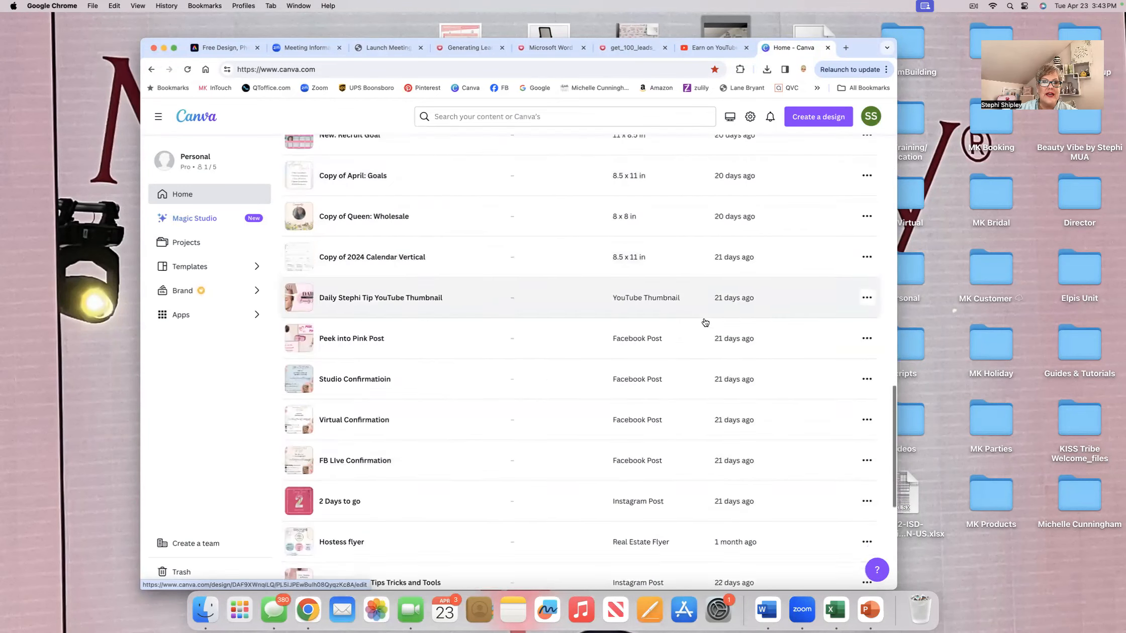
scroll(705, 322, down, 20)
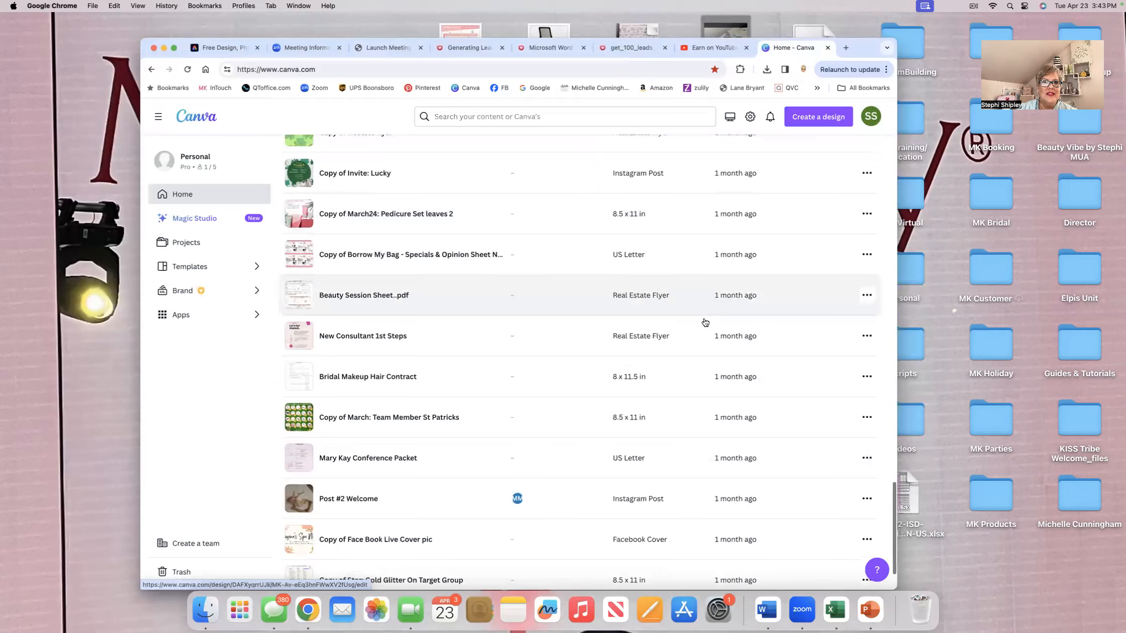
scroll(706, 322, down, 5)
scroll(705, 322, up, 15)
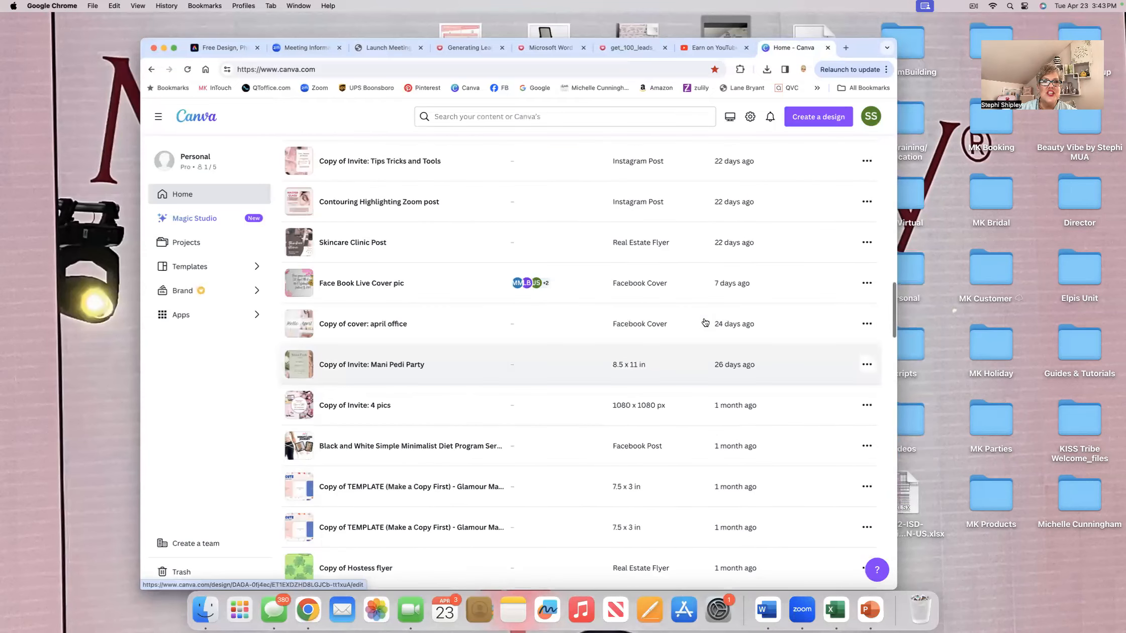
scroll(705, 322, up, 15)
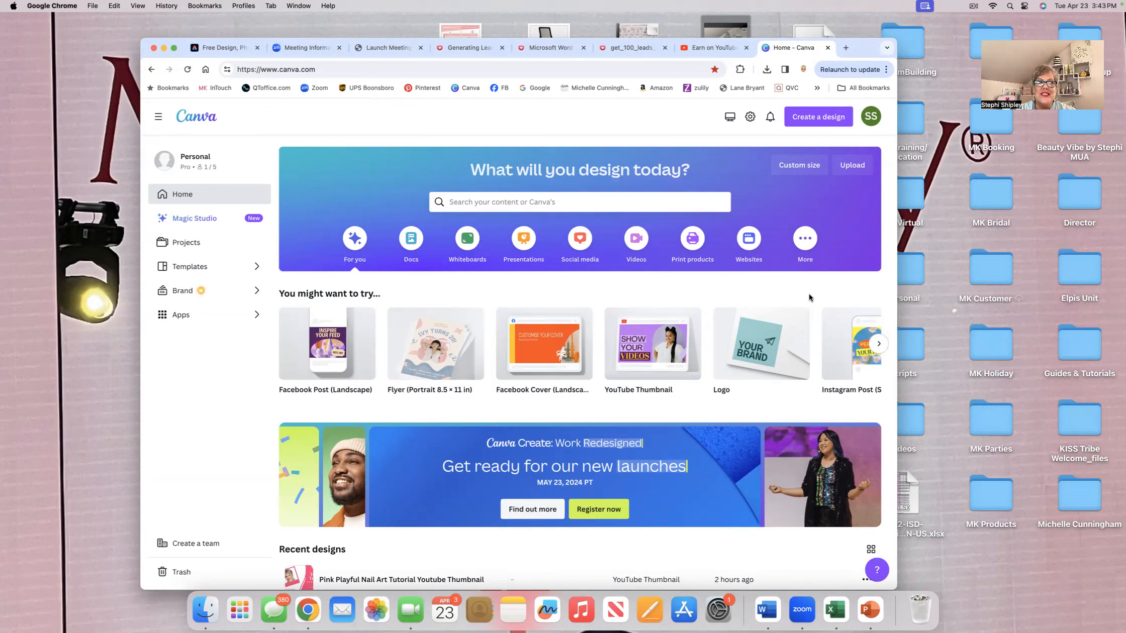
Open the "Invite: Spa" Instagram post from the recent designs for editing.
scroll(809, 295, down, 3)
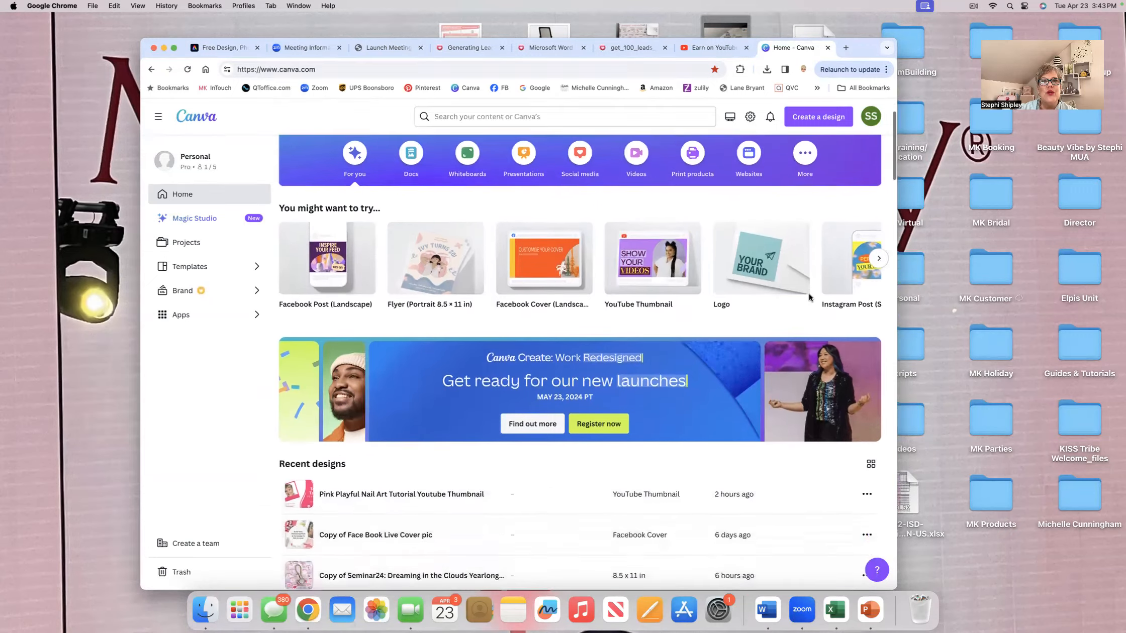
scroll(809, 297, down, 2)
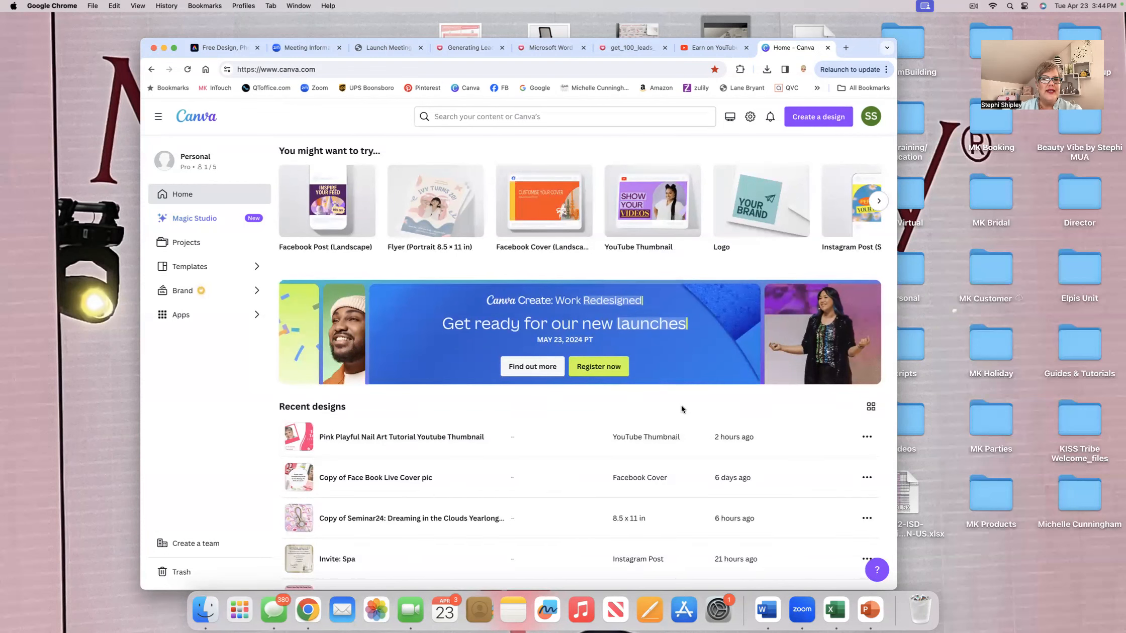
scroll(669, 429, down, 3)
scroll(668, 435, up, 1)
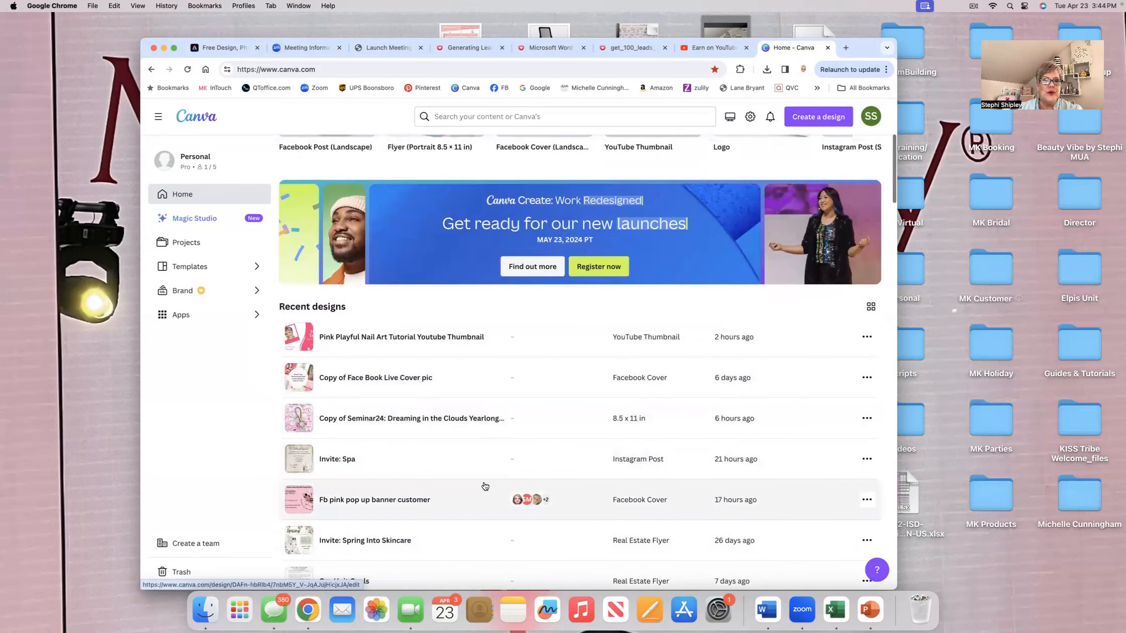
click(308, 467)
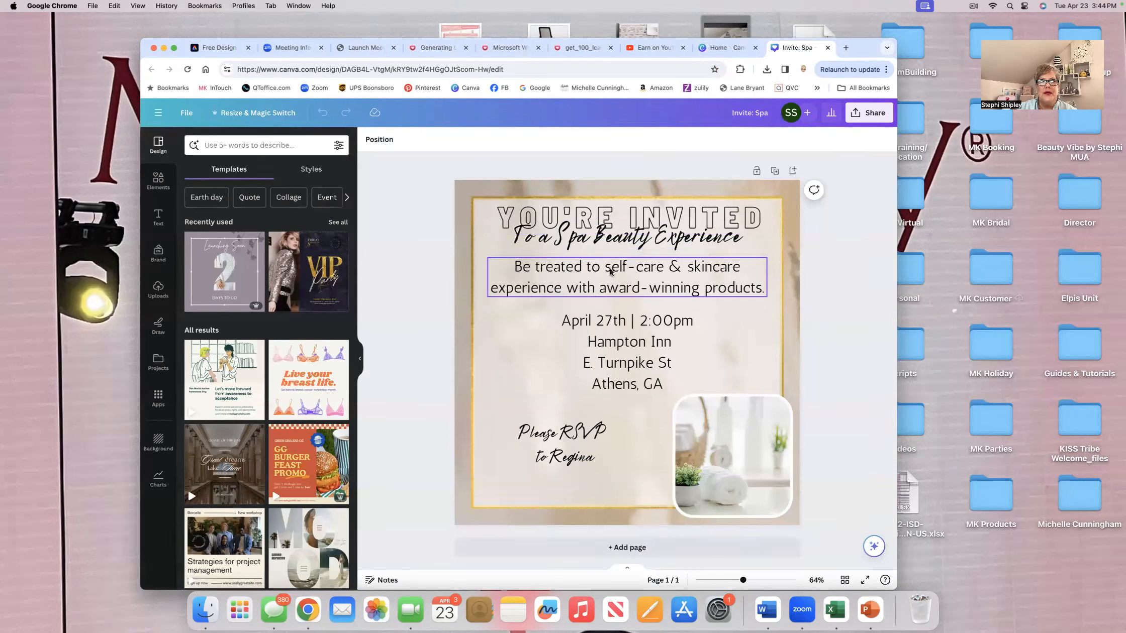
Duplicate the invitation's date and venue text box, then delete the copy.
click(624, 335)
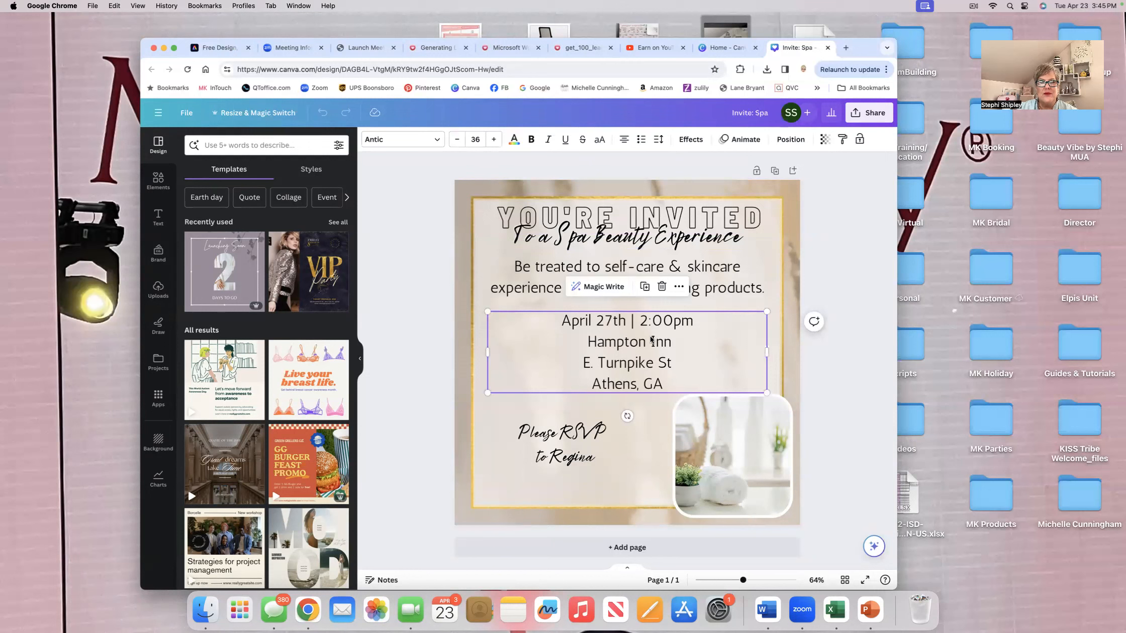
click(645, 289)
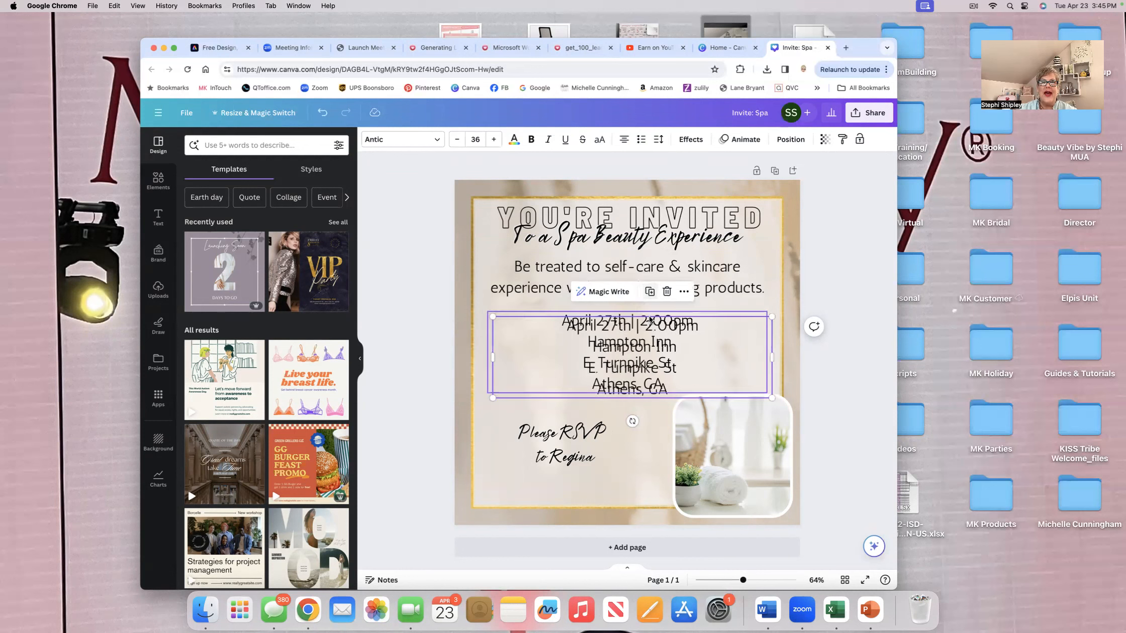
drag(697, 360, 574, 372)
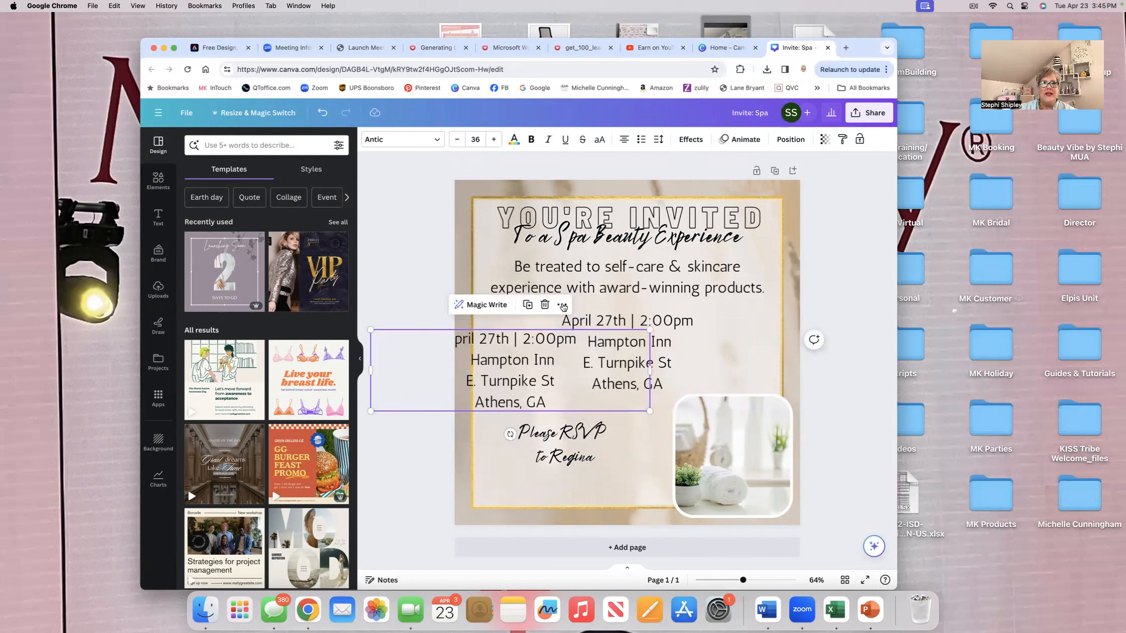
click(545, 304)
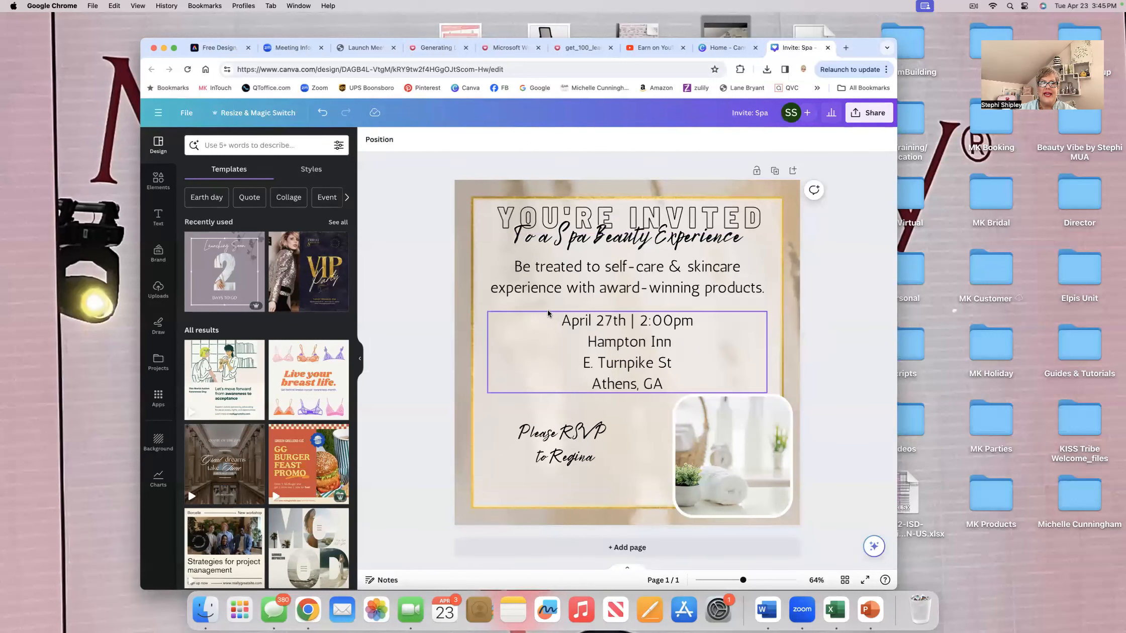
Change the invitation's date to April 25th and its start time to 12:00pm.
click(647, 354)
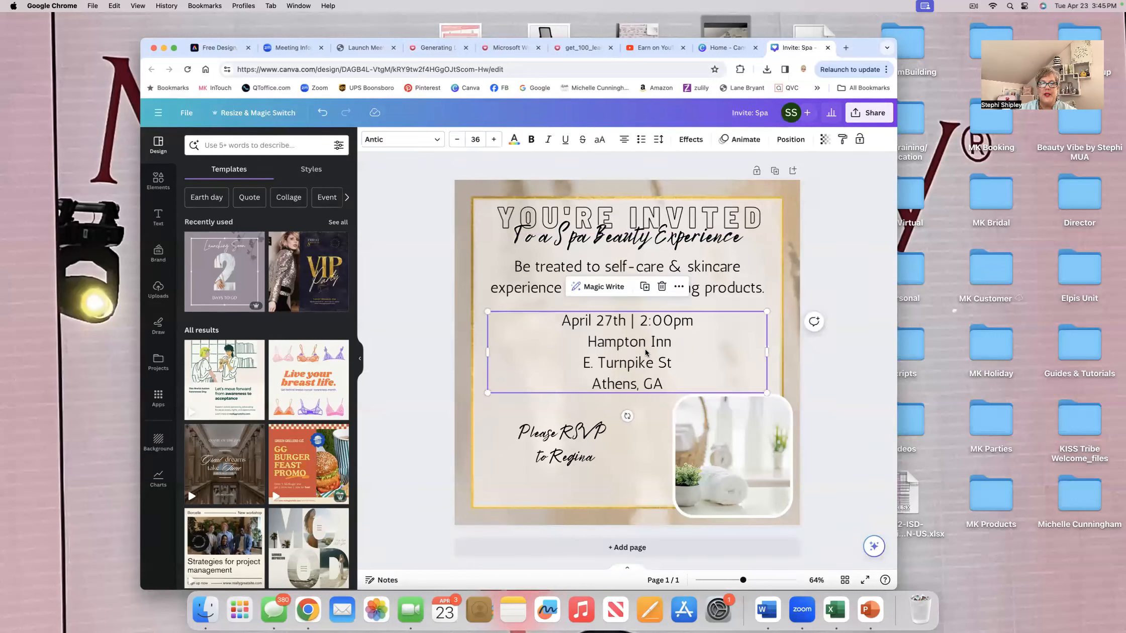
click(678, 288)
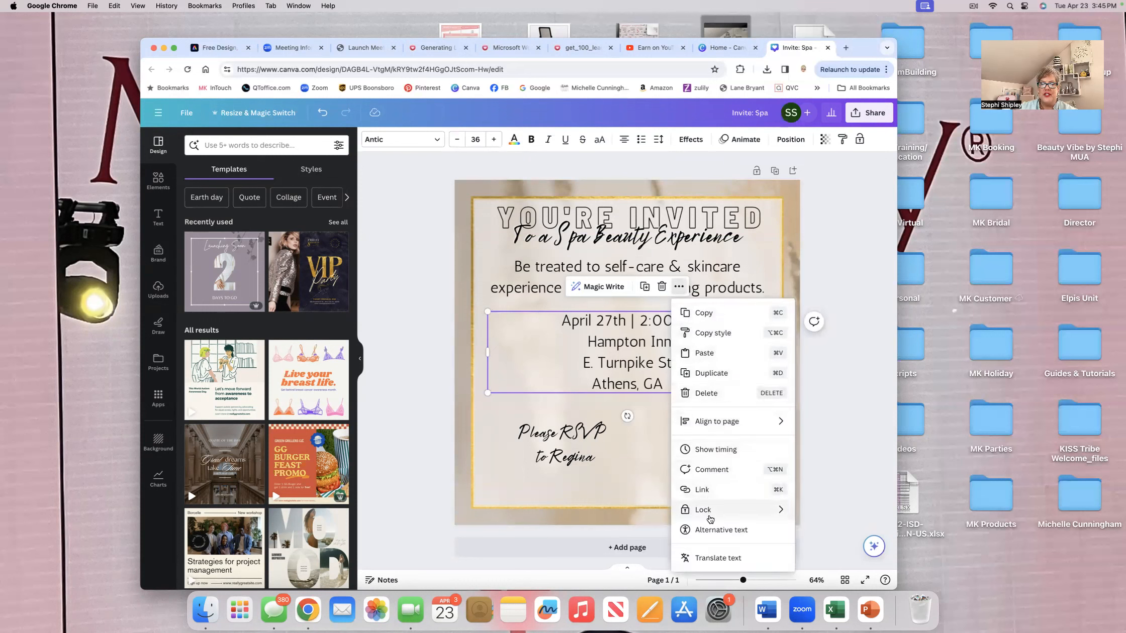
click(566, 358)
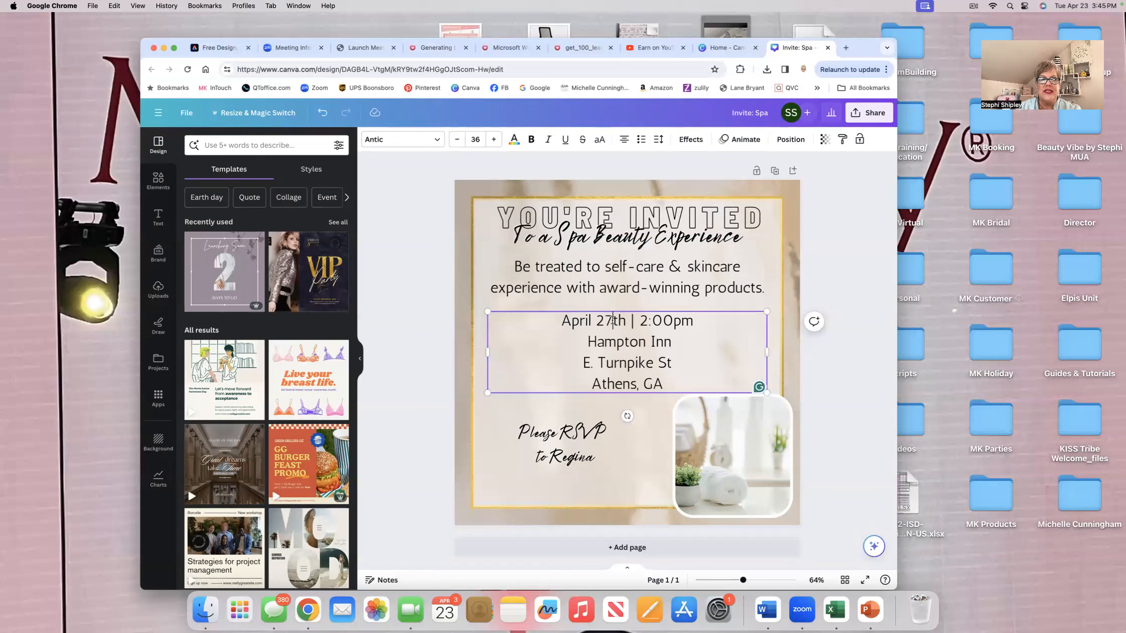
key(BackSpace)
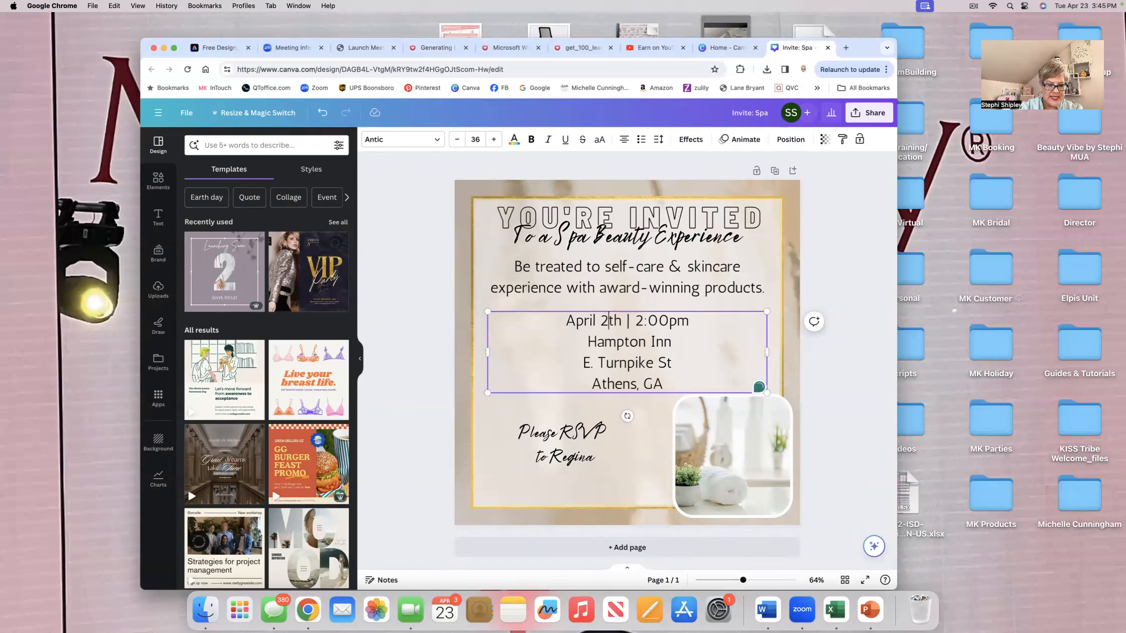
text(5)
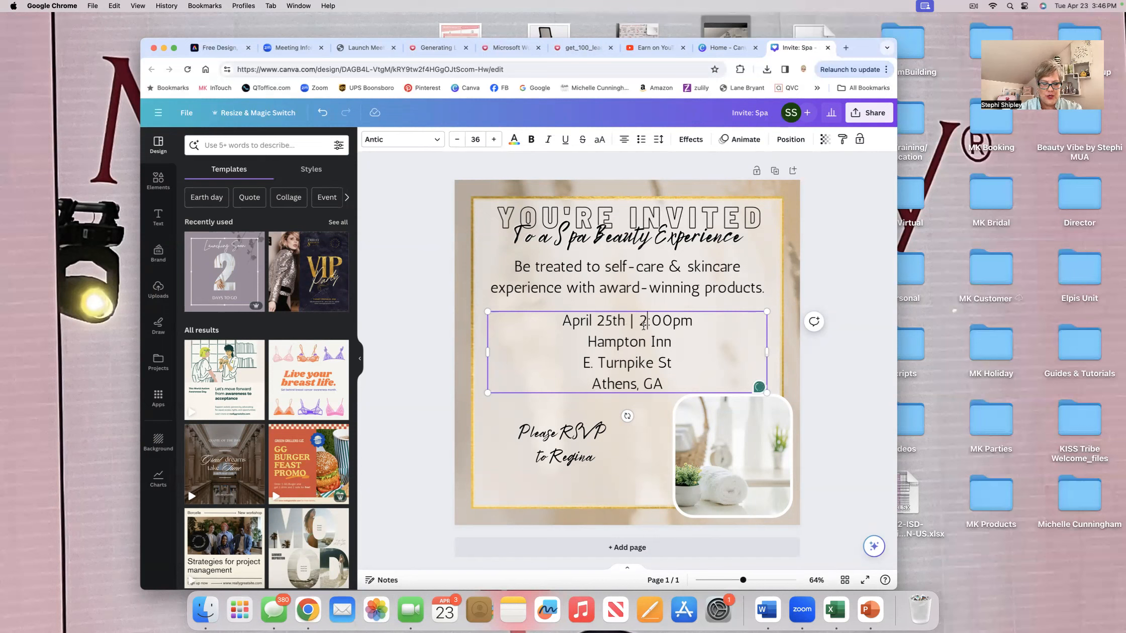
text(1)
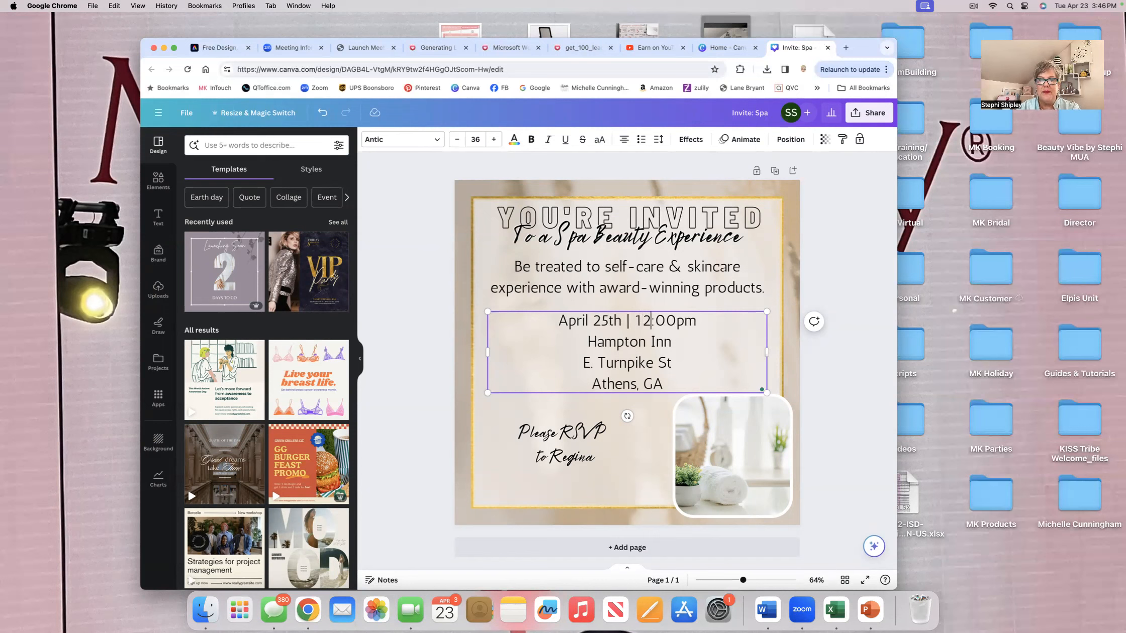
Replace the venue name below the date with "Beauty Studio".
click(671, 346)
key(BackSpace)
key(BackSpace)
key(BackSpace)
key(BackSpace)
key(BackSpace)
key(BackSpace)
key(BackSpace)
key(BackSpace)
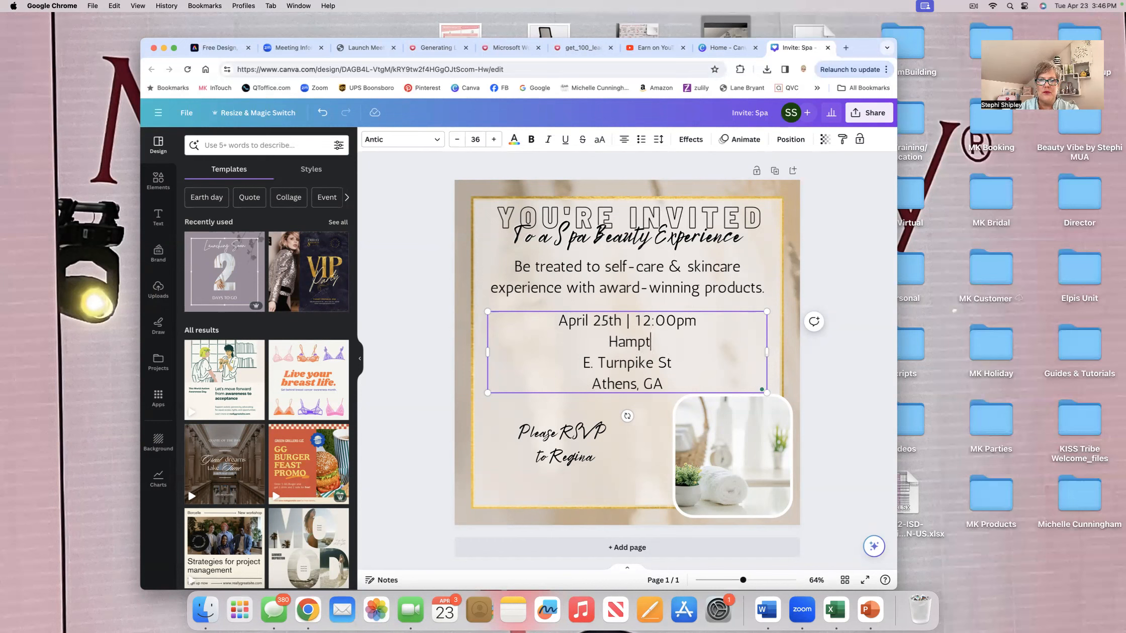
key(BackSpace)
key(BackSpace)
key(BackSpace)
text(Beau)
key(BackSpace)
key(BackSpace)
text(ea)
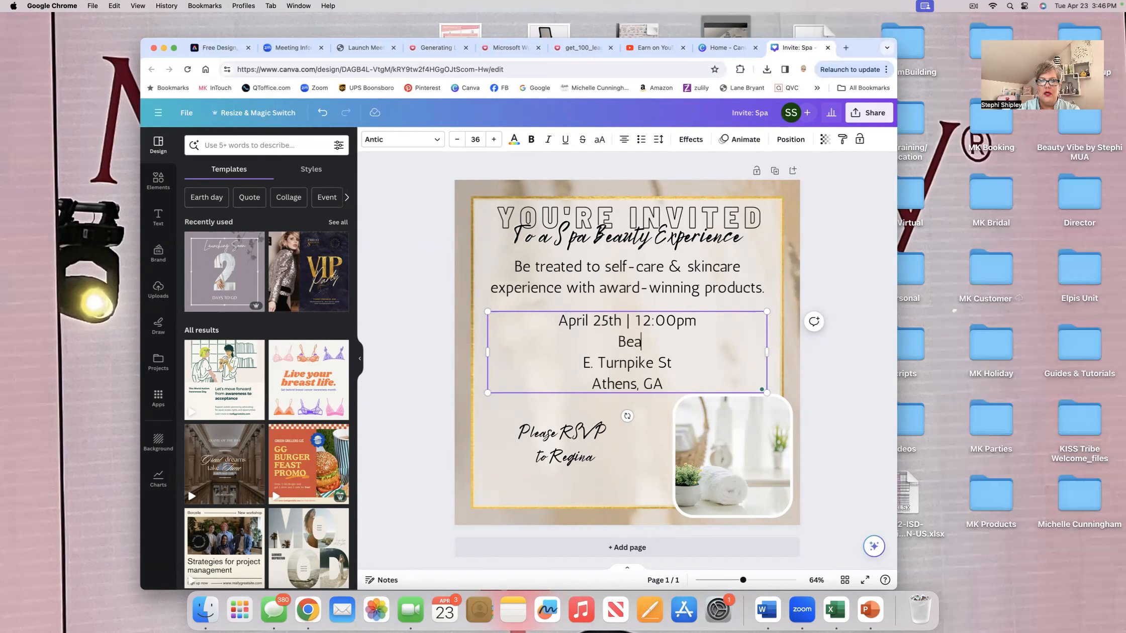
text(uty Studio)
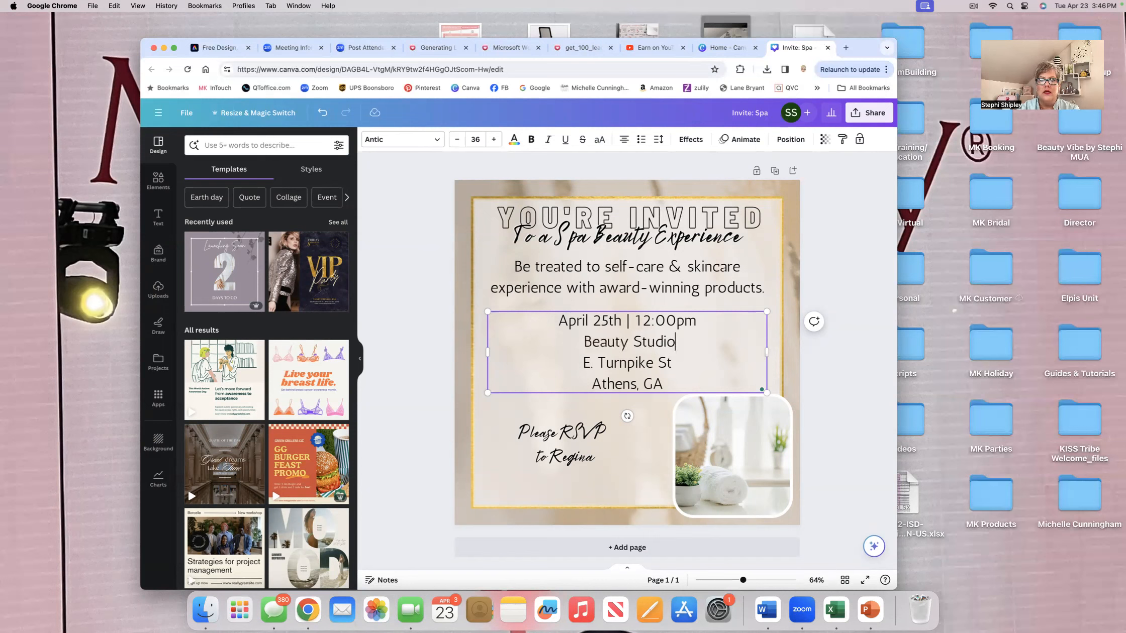
Replace the street and city lines below the venue name with "Lynchburg, VA".
drag(582, 363, 664, 379)
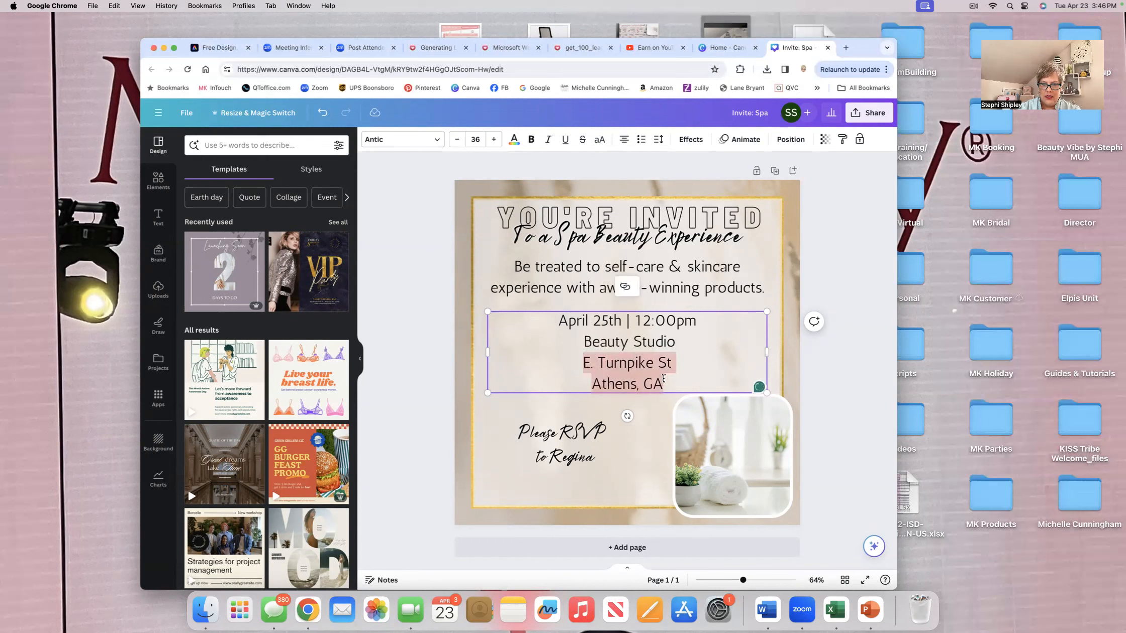
key(BackSpace)
text(Lynch)
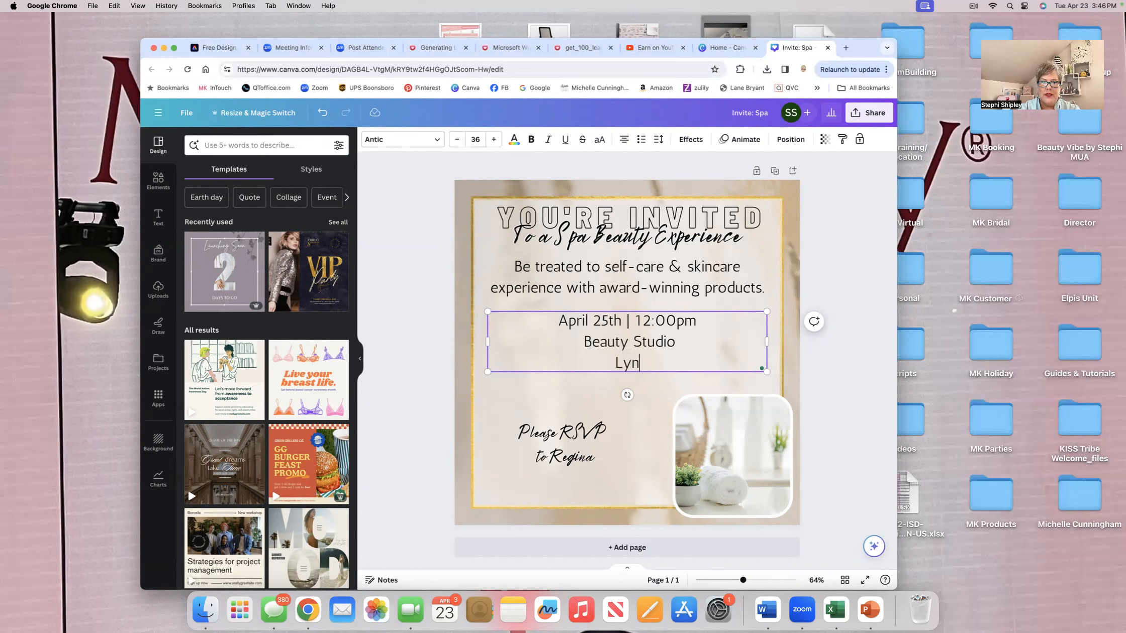
key(BackSpace)
key(BackSpace)
key(BackSpace)
key(BackSpace)
key(BackSpace)
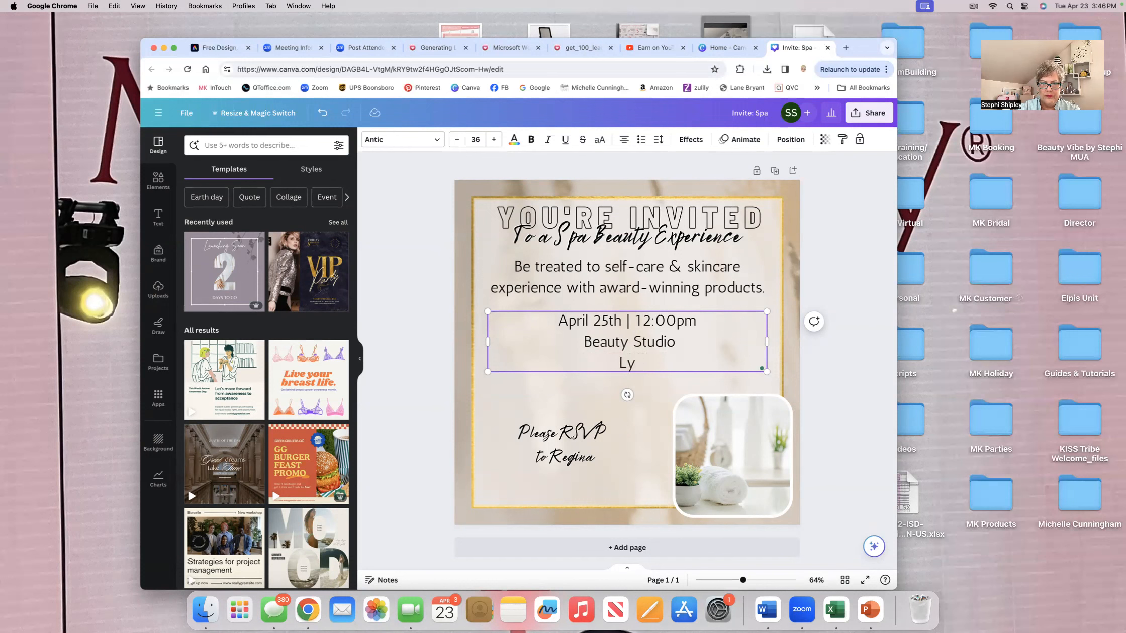
text(Lynchburg, )
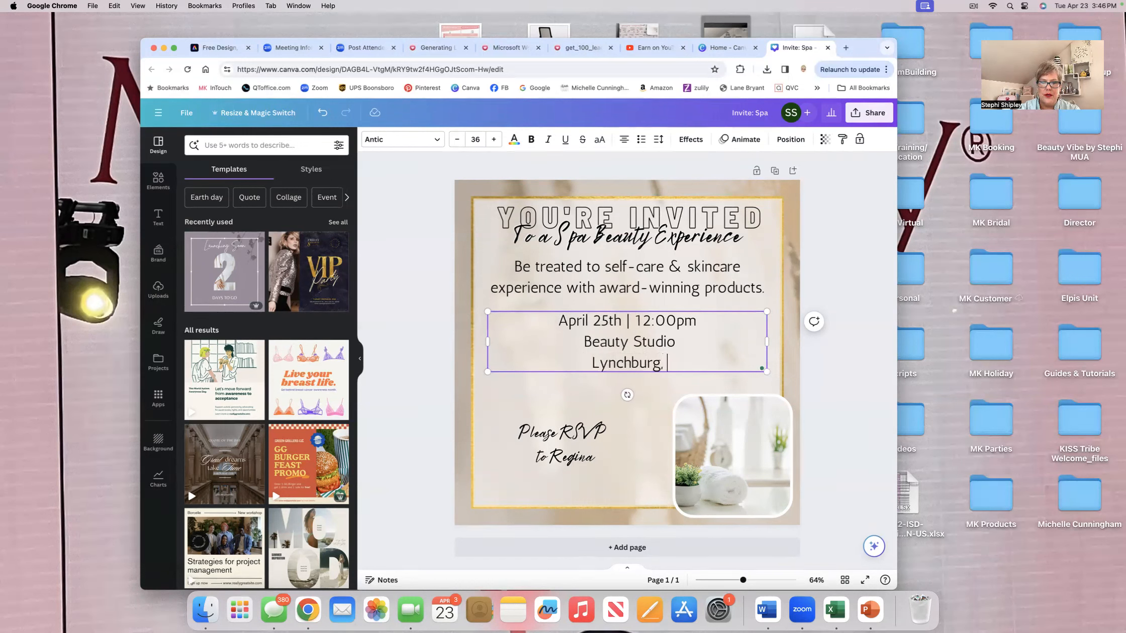
text(VA)
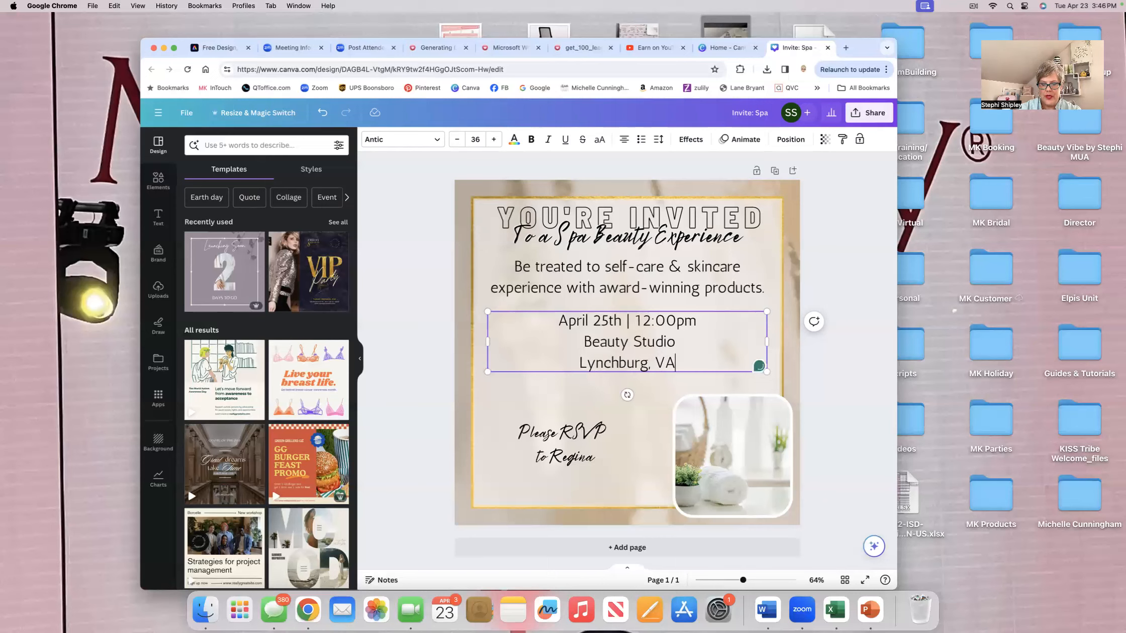
Replace the RSVP contact's first name with the new host's first name and close the invitation design.
click(576, 460)
click(595, 456)
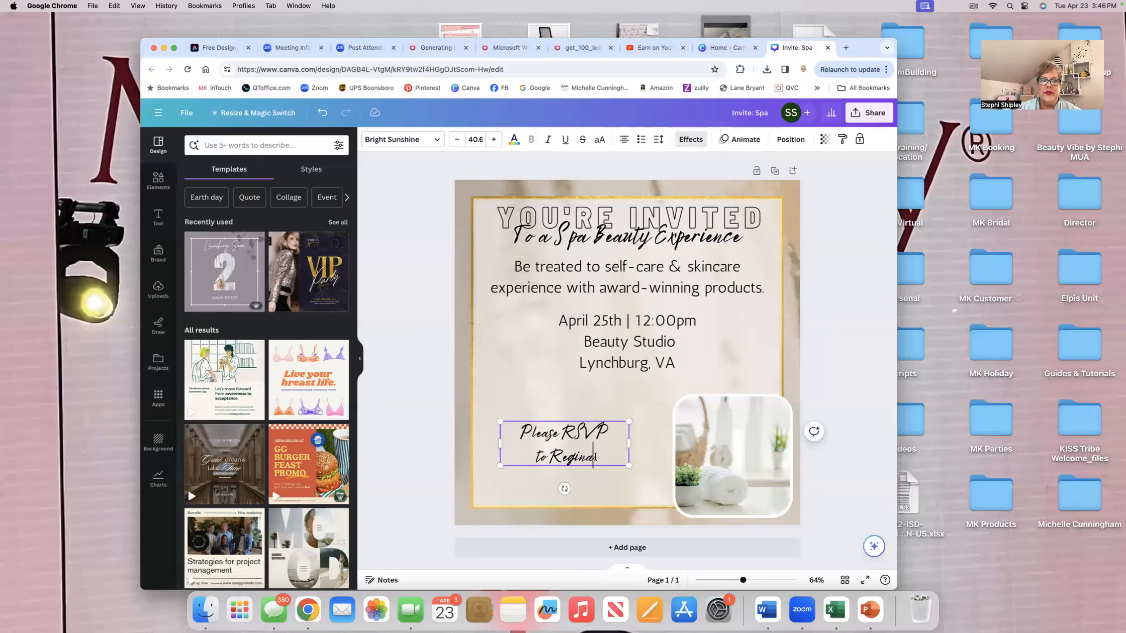
key(BackSpace)
key(BackSpace)
key(BackSpace)
key(BackSpace)
key(BackSpace)
key(BackSpace)
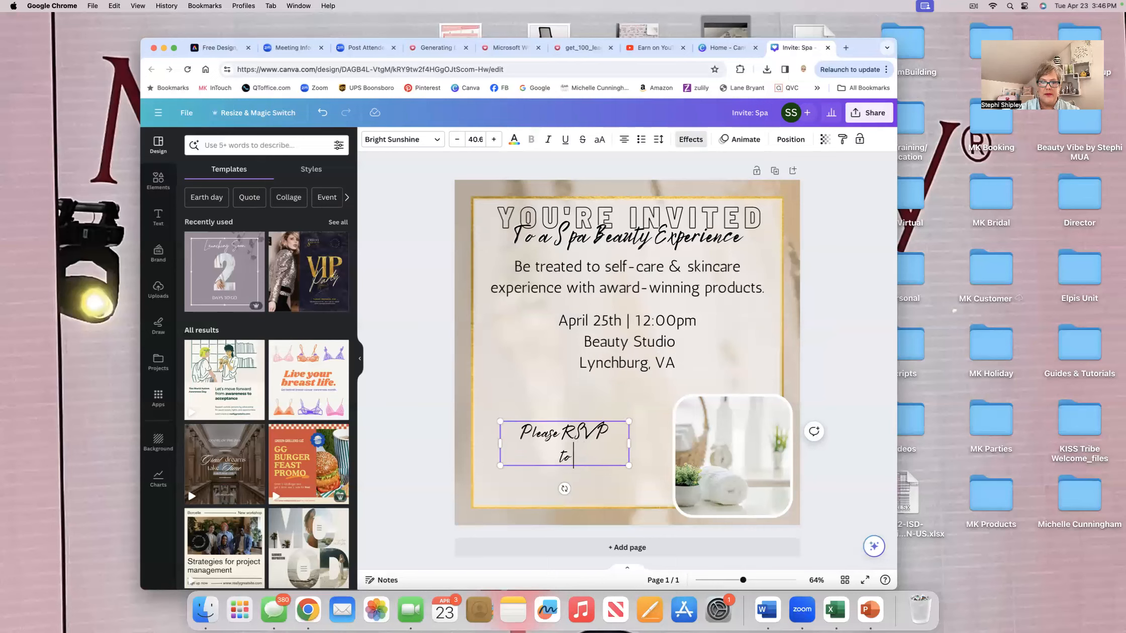
text(Melissa)
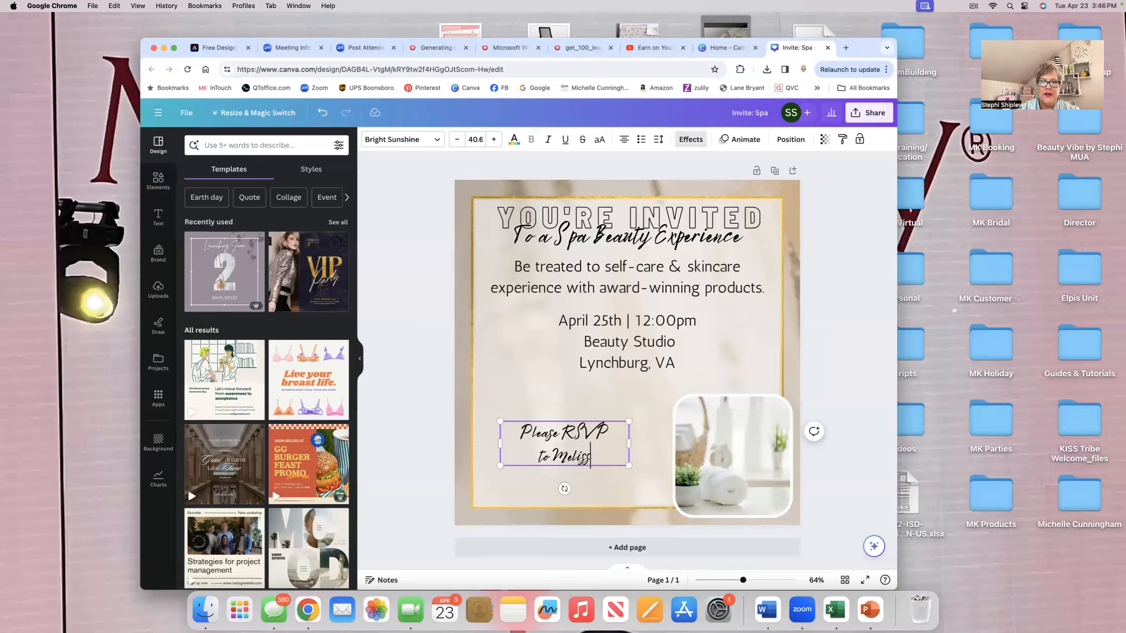
click(643, 419)
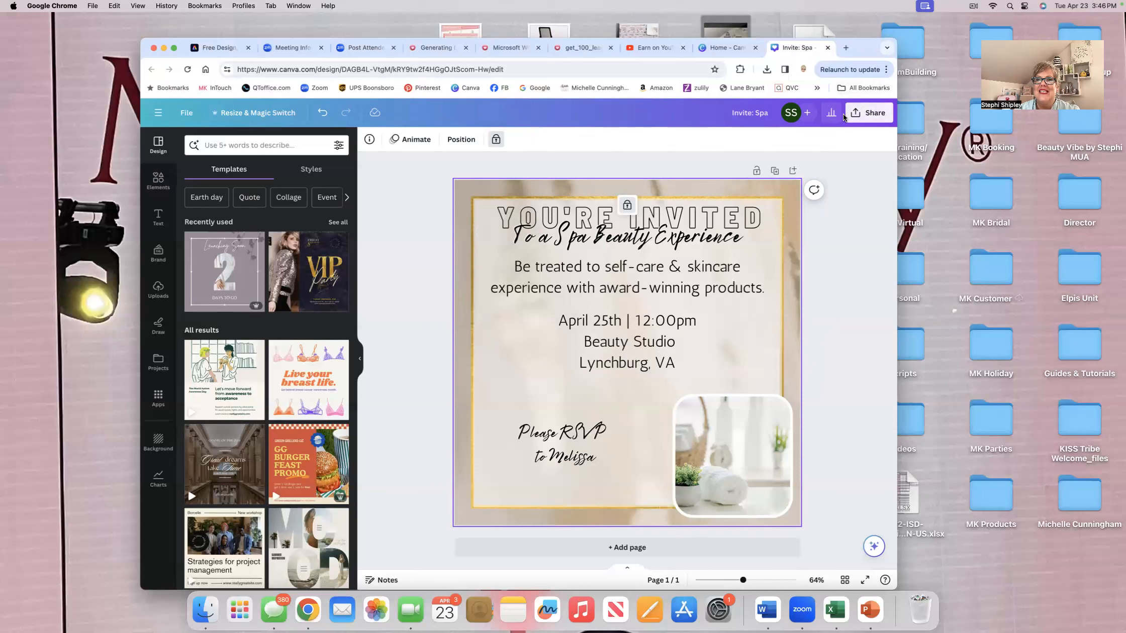
click(828, 48)
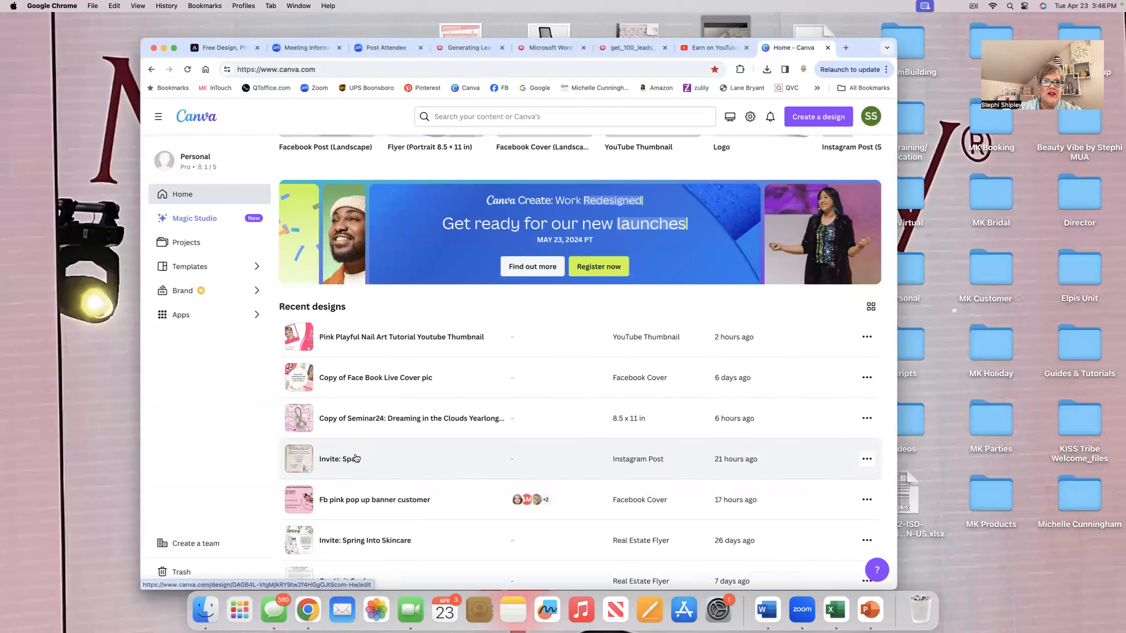
Open the "Invite: Spa" design and move the date and venue text block slightly lower on the page.
click(356, 458)
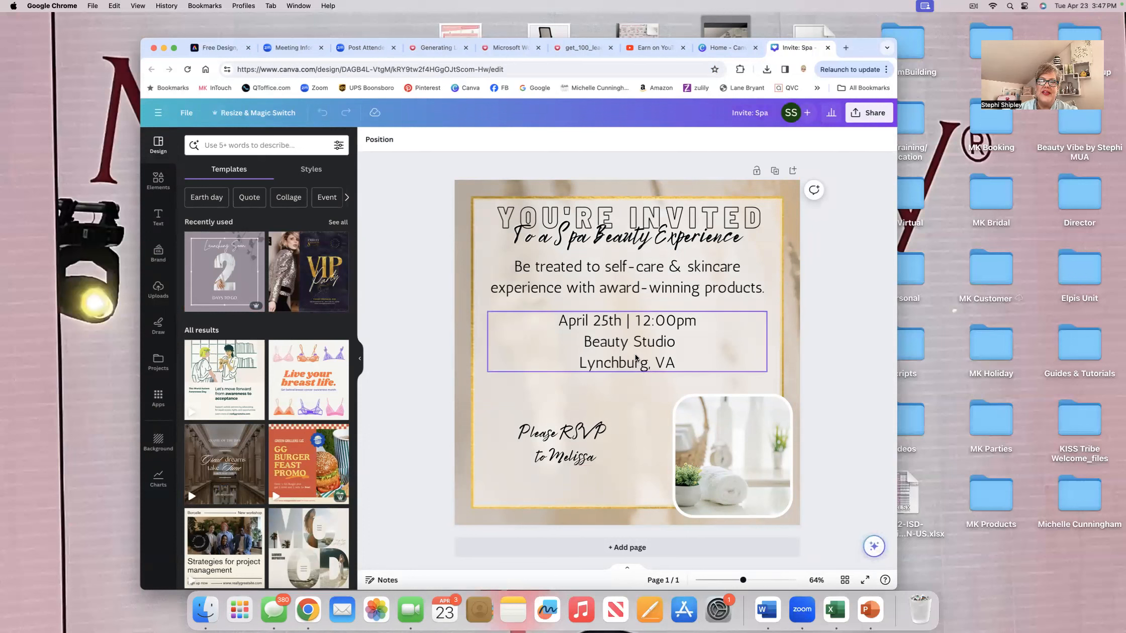
click(633, 327)
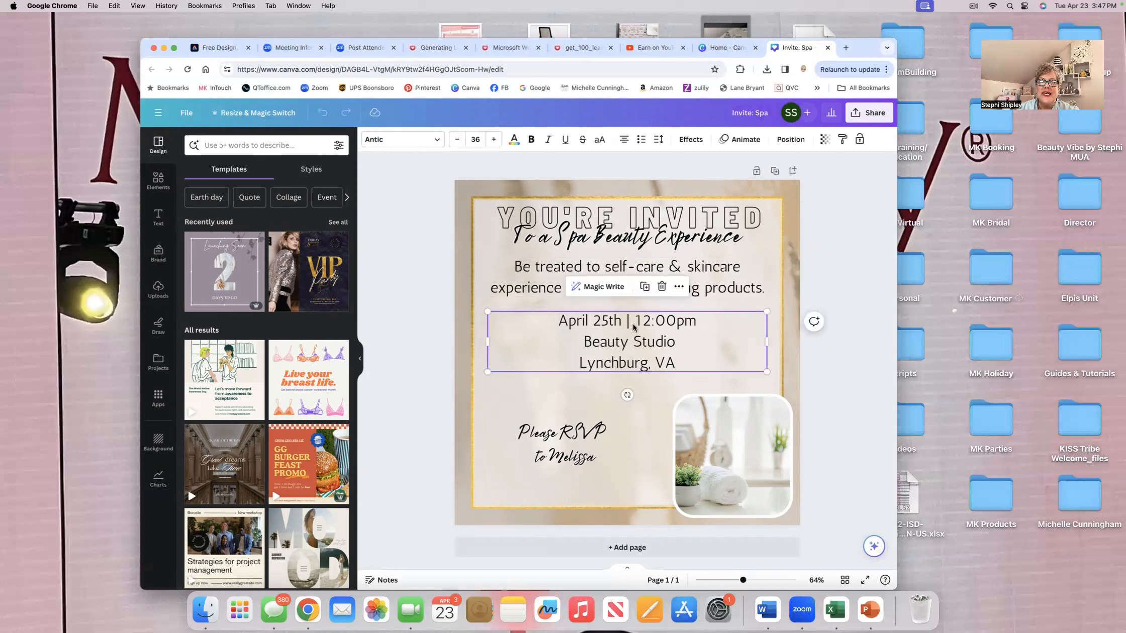
drag(676, 315, 676, 323)
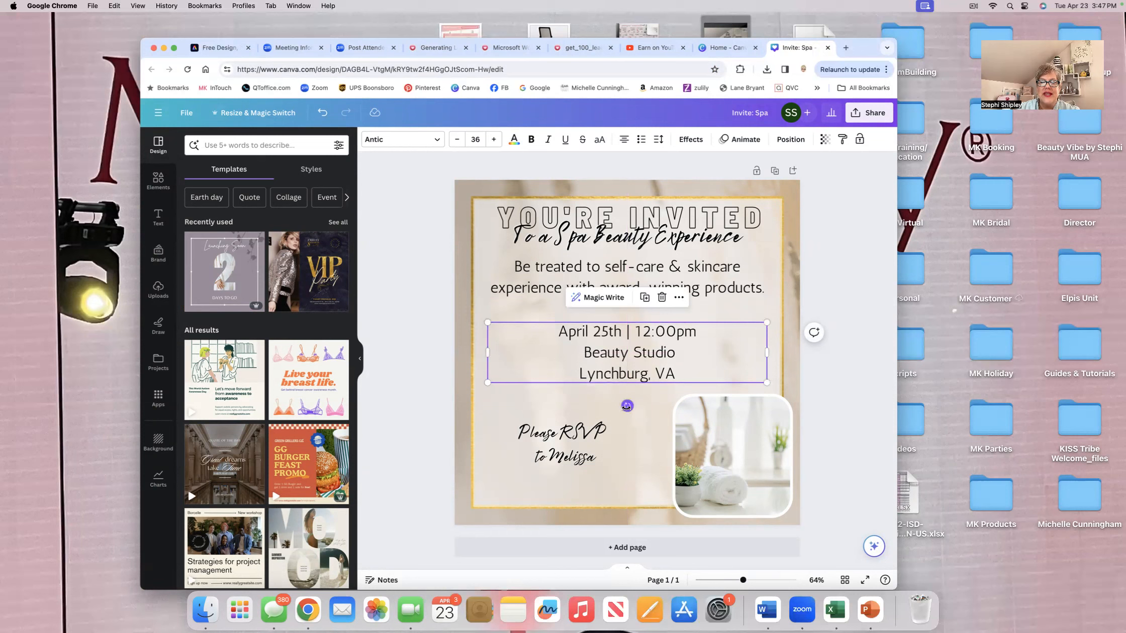
Tilt the invitation's date and venue text block clockwise and undo the rotation.
mouse_move(627, 406)
mouse_down()
mouse_move(575, 414)
mouse_move(540, 384)
mouse_move(531, 317)
mouse_move(526, 345)
mouse_move(625, 412)
mouse_move(627, 404)
mouse_move(610, 416)
mouse_up()
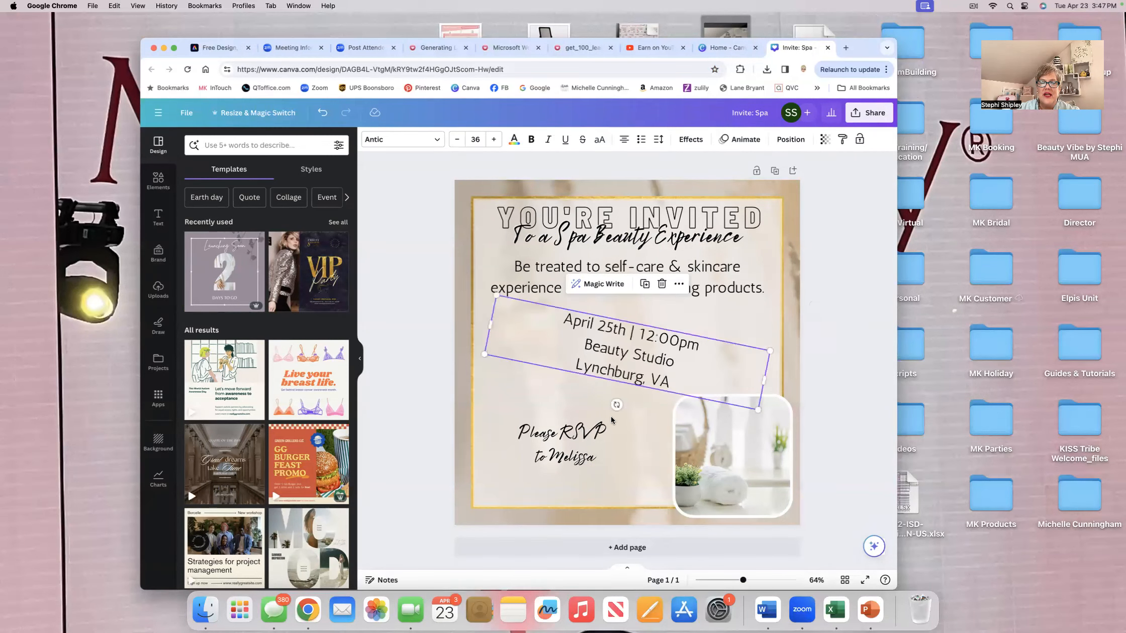
click(636, 432)
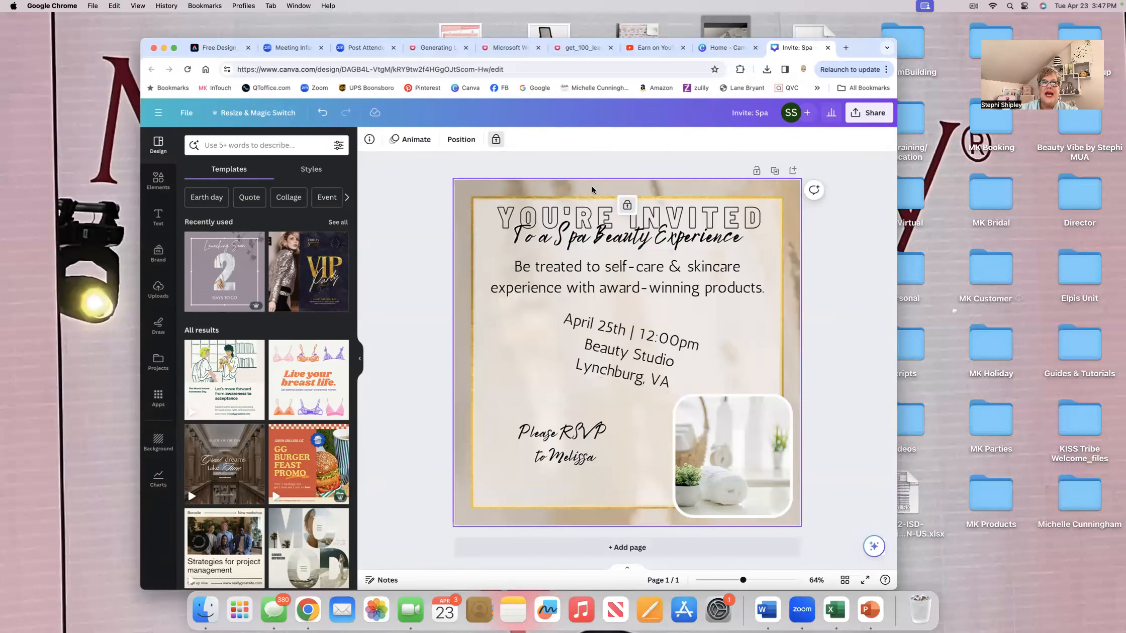
click(322, 115)
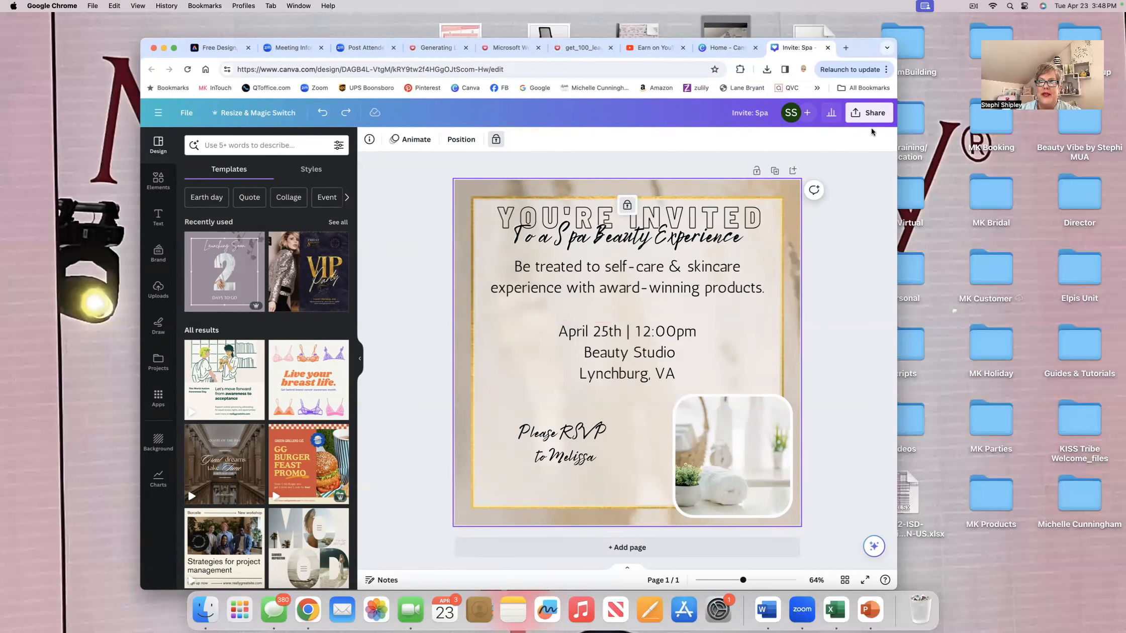
Review the available download file types and download the invitation as a PNG.
click(870, 115)
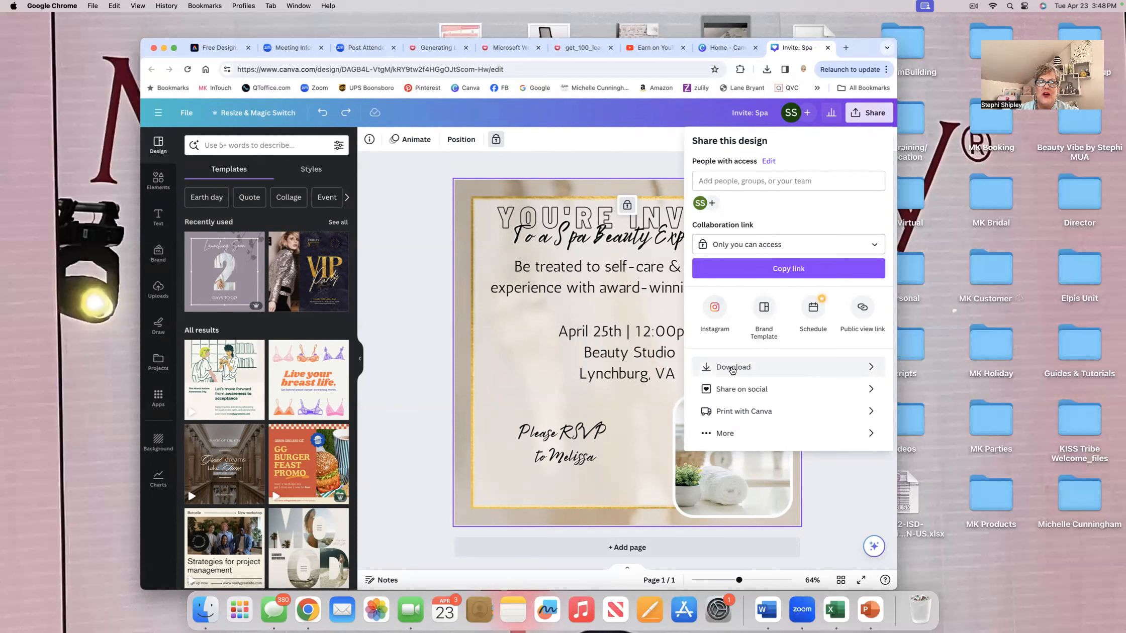
click(760, 369)
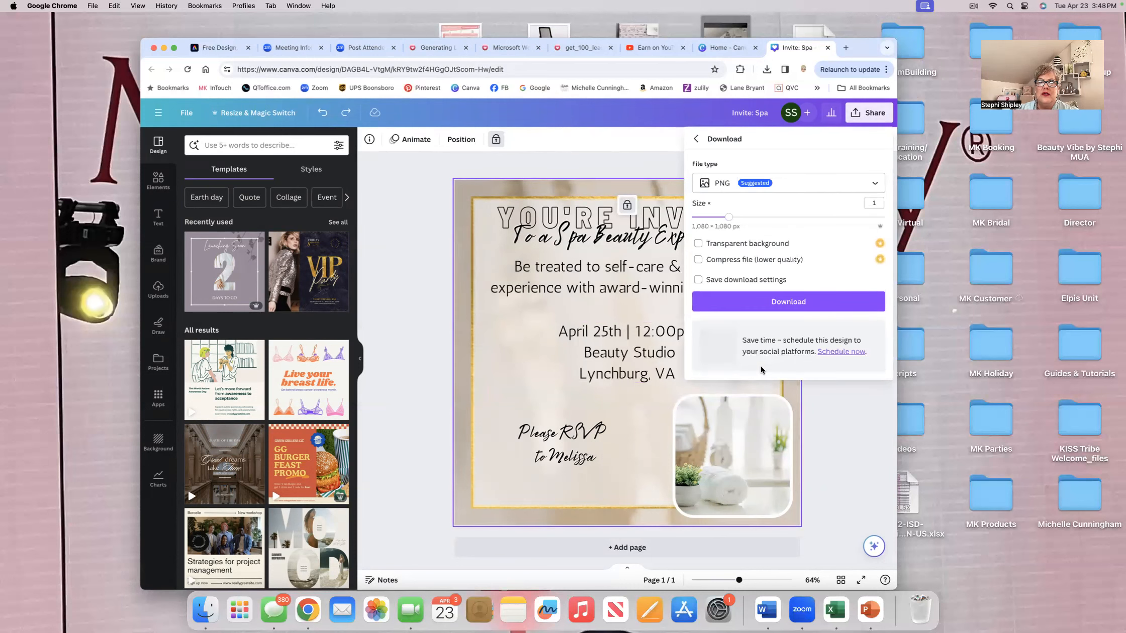
click(875, 187)
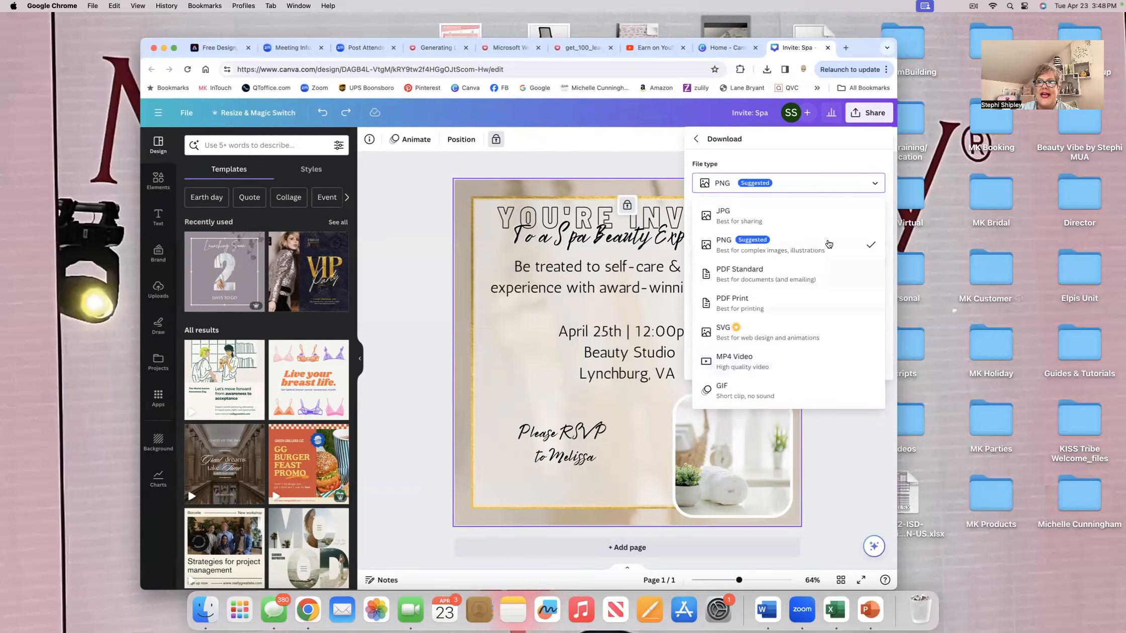
click(875, 184)
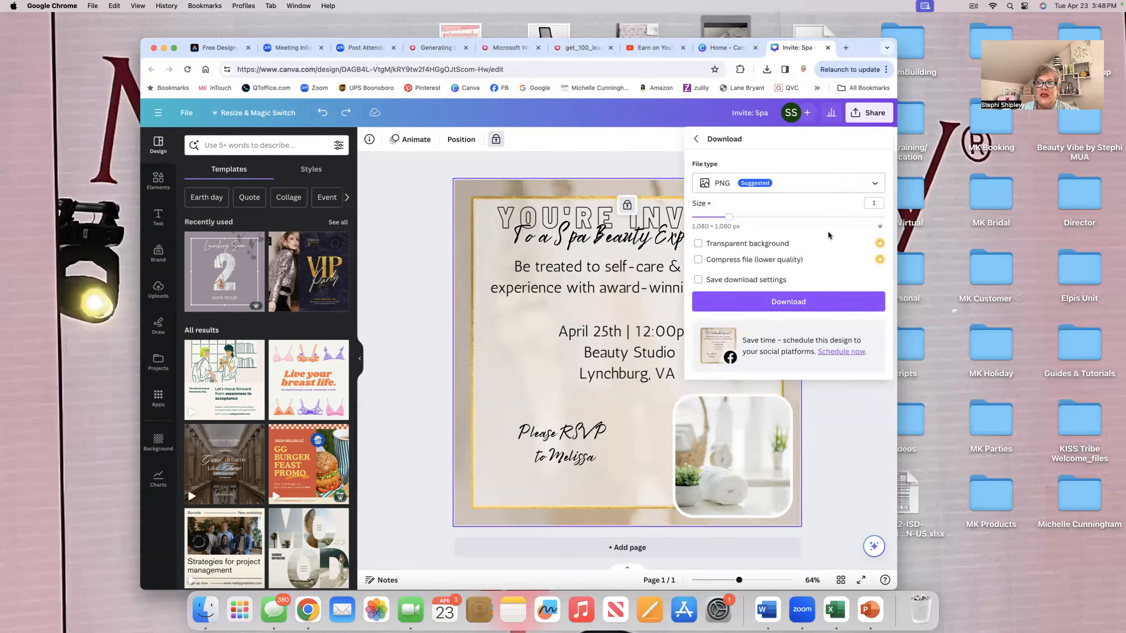
click(788, 302)
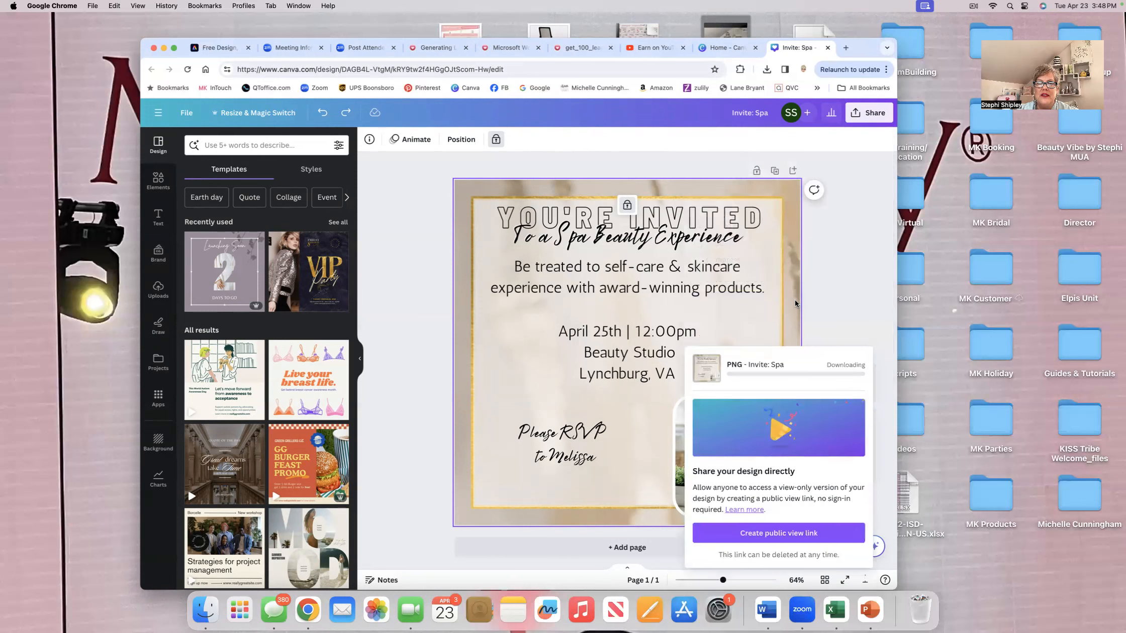
Open the downloaded Invite Spa (1).png in Preview, add it to Photos, and close both the image and the invitation design.
click(765, 71)
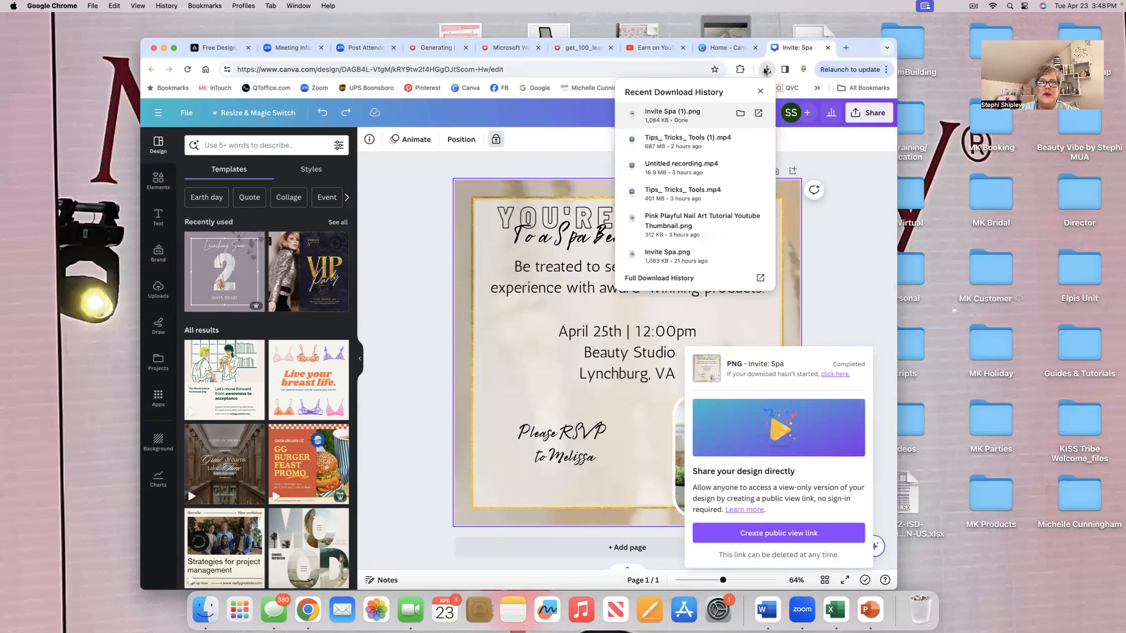
click(715, 115)
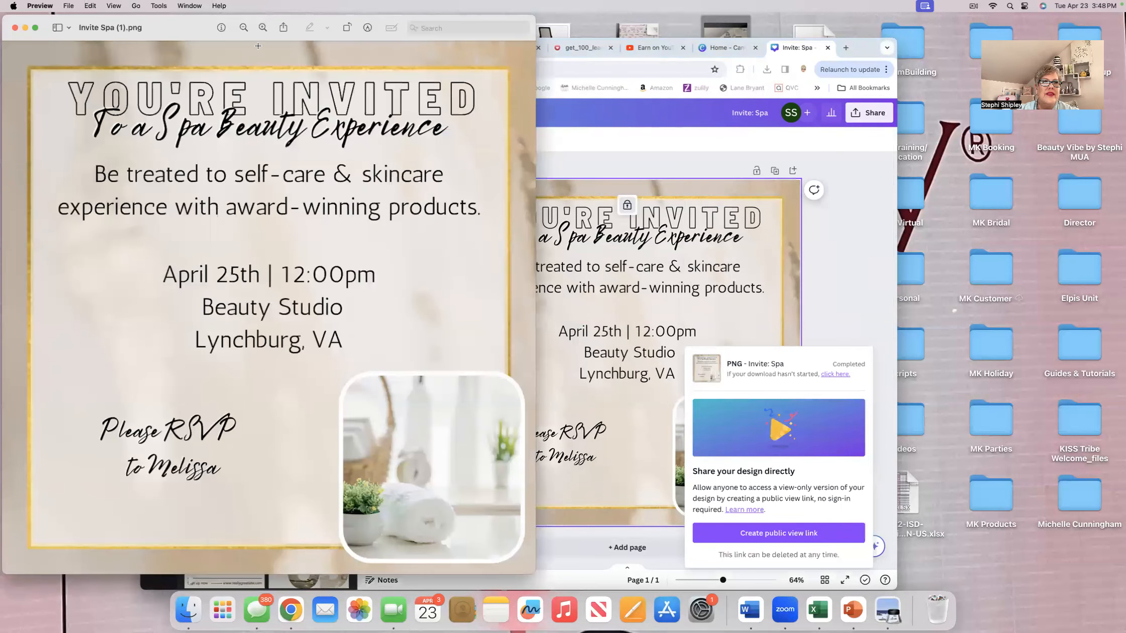
click(284, 27)
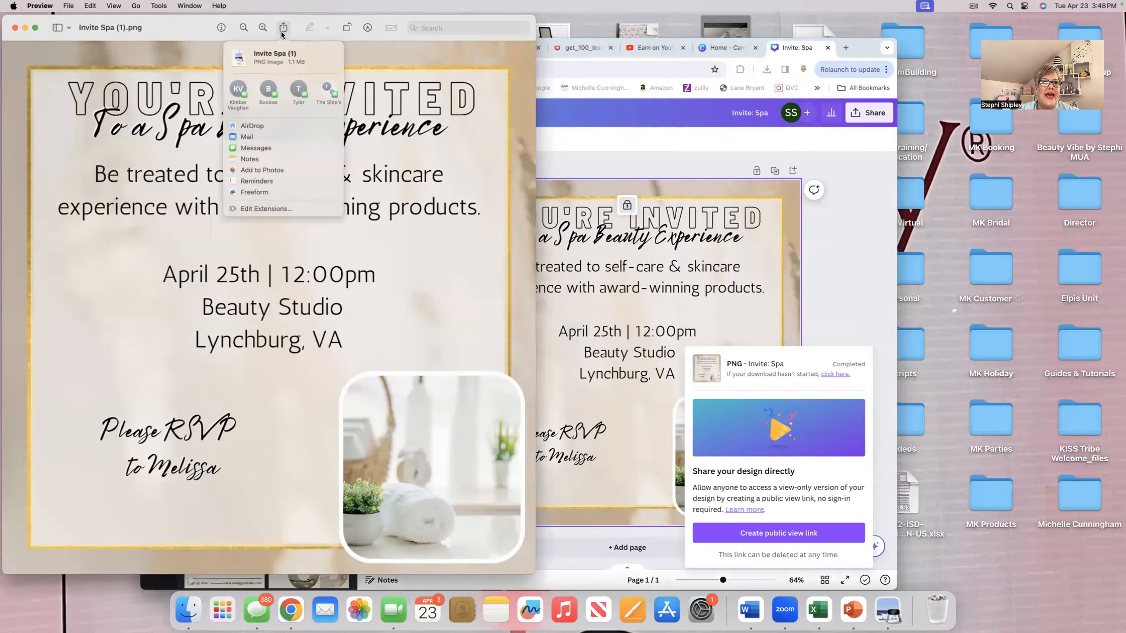
click(268, 170)
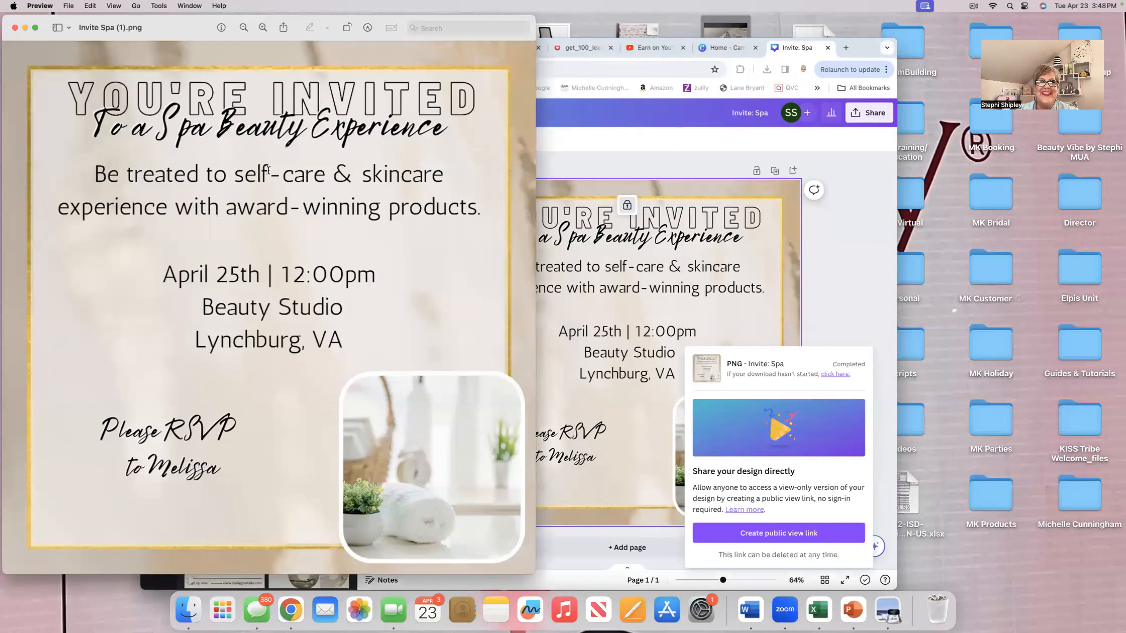
click(15, 28)
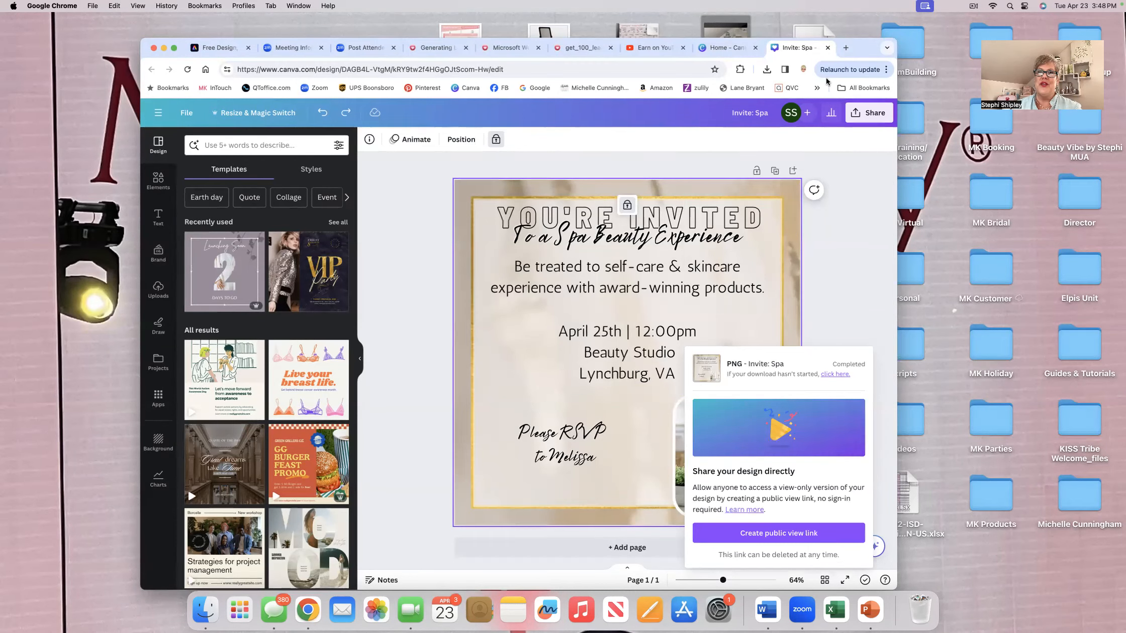
click(828, 48)
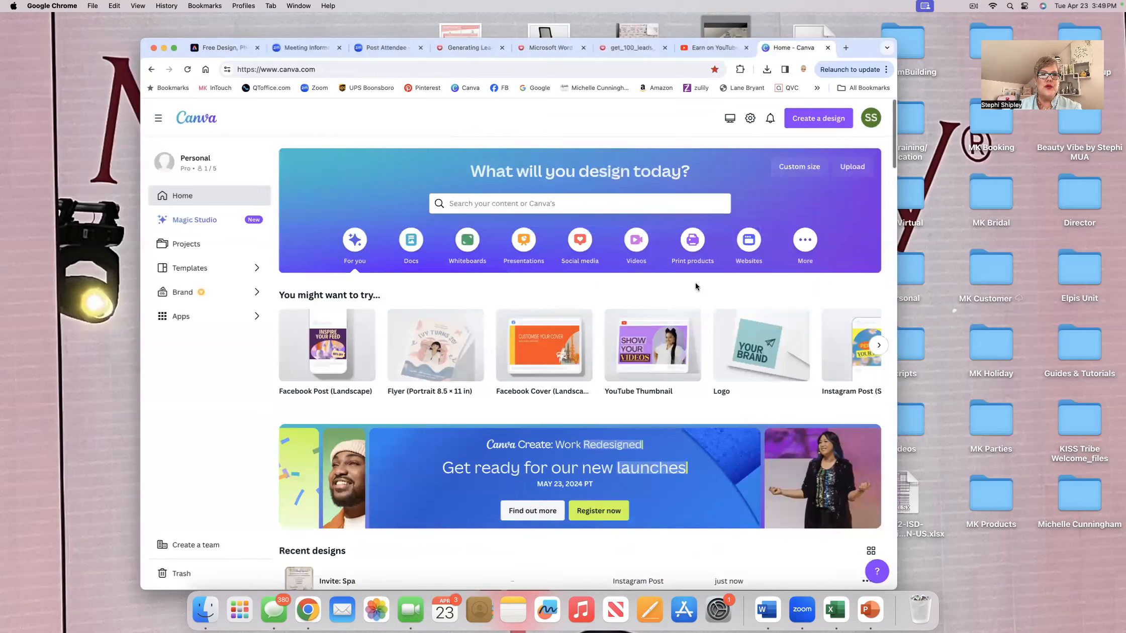
Search the Canva templates for "mother day" and browse the results.
click(638, 200)
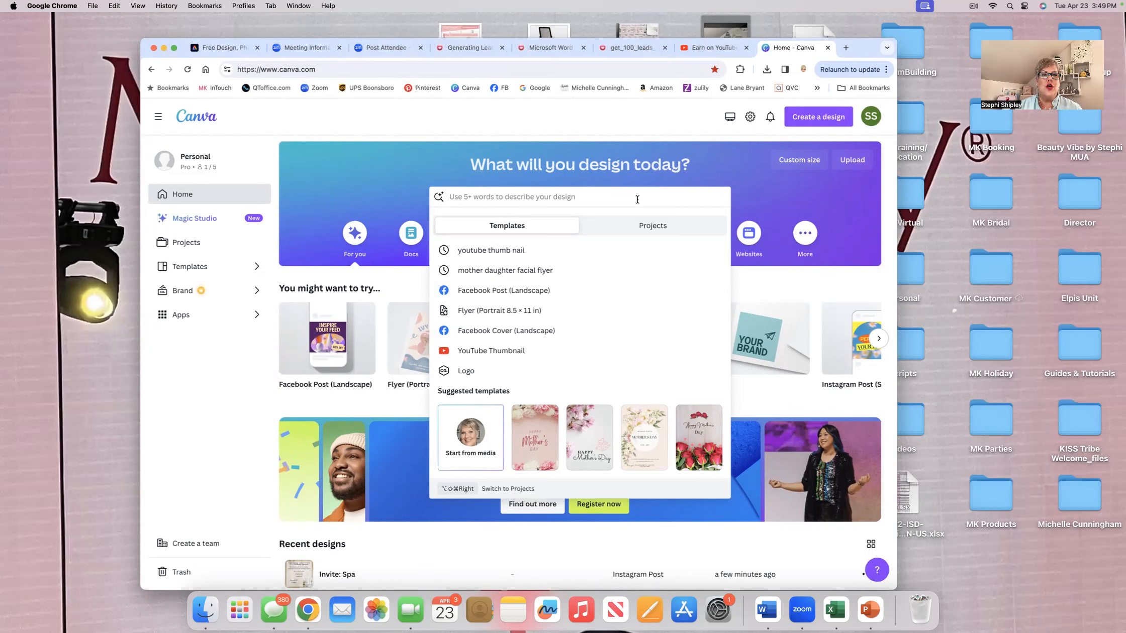
scroll(636, 206, down, 2)
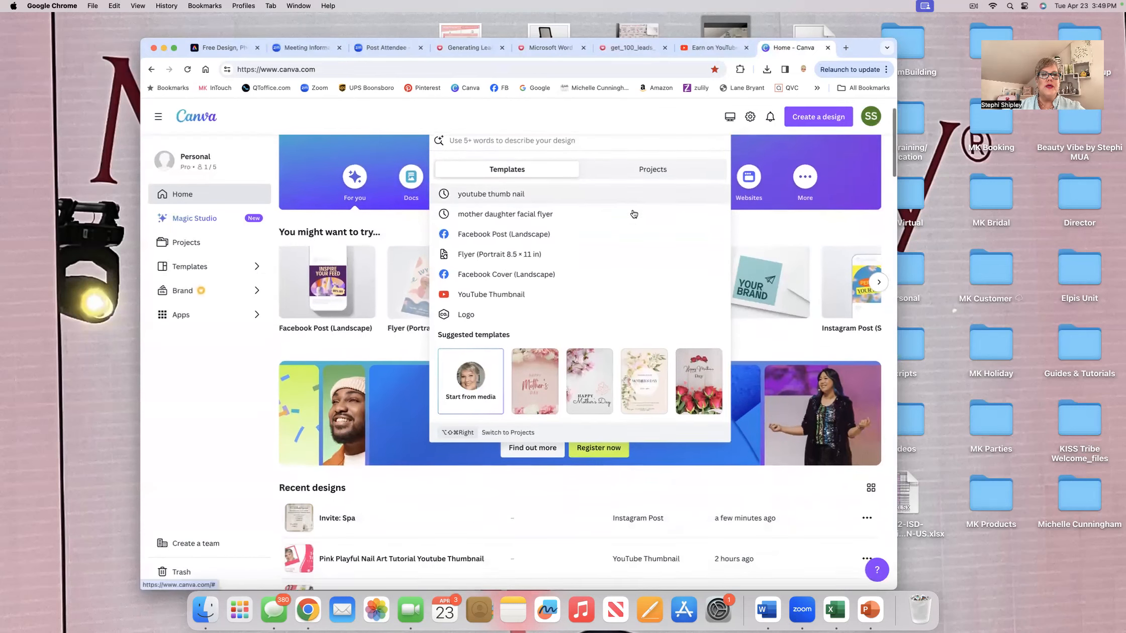
scroll(631, 215, up, 2)
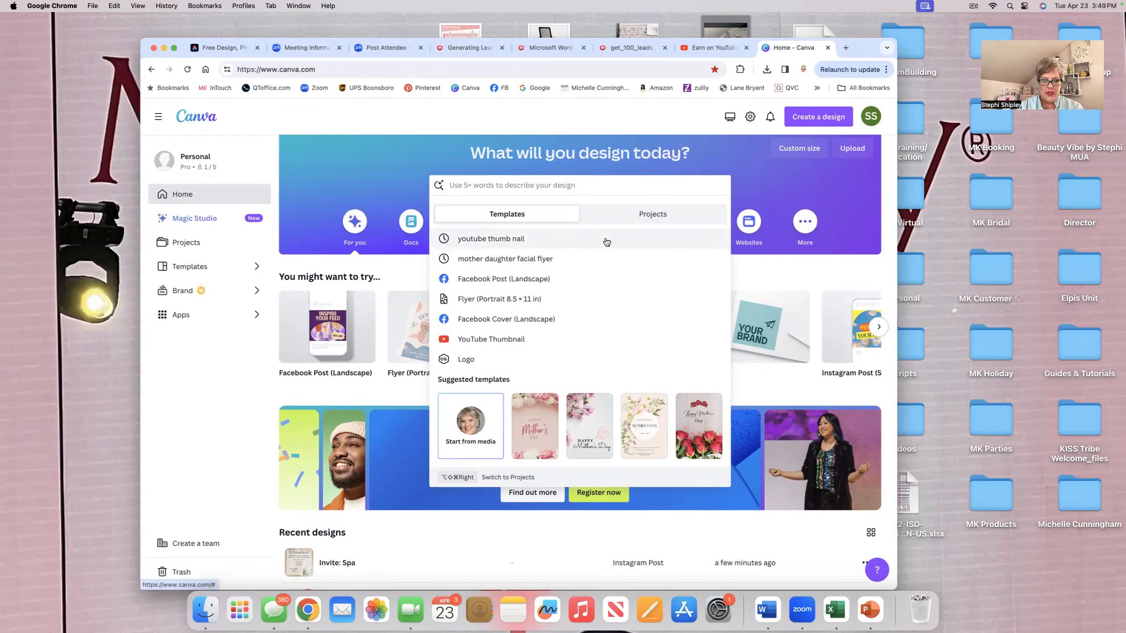
text(mother day)
key(Return)
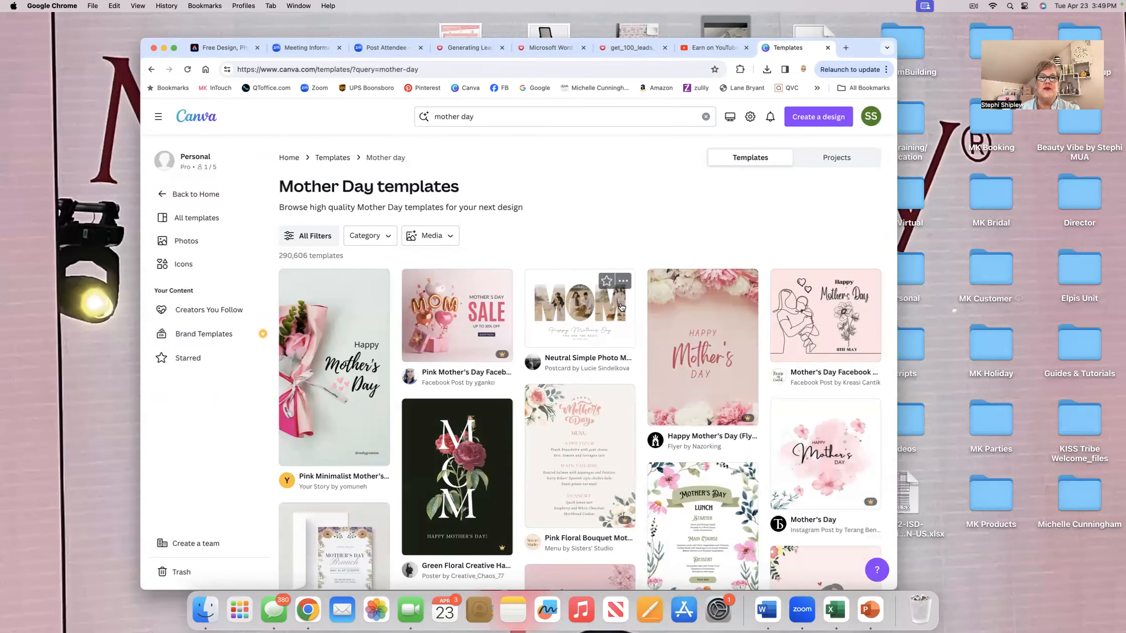
scroll(622, 308, down, 3)
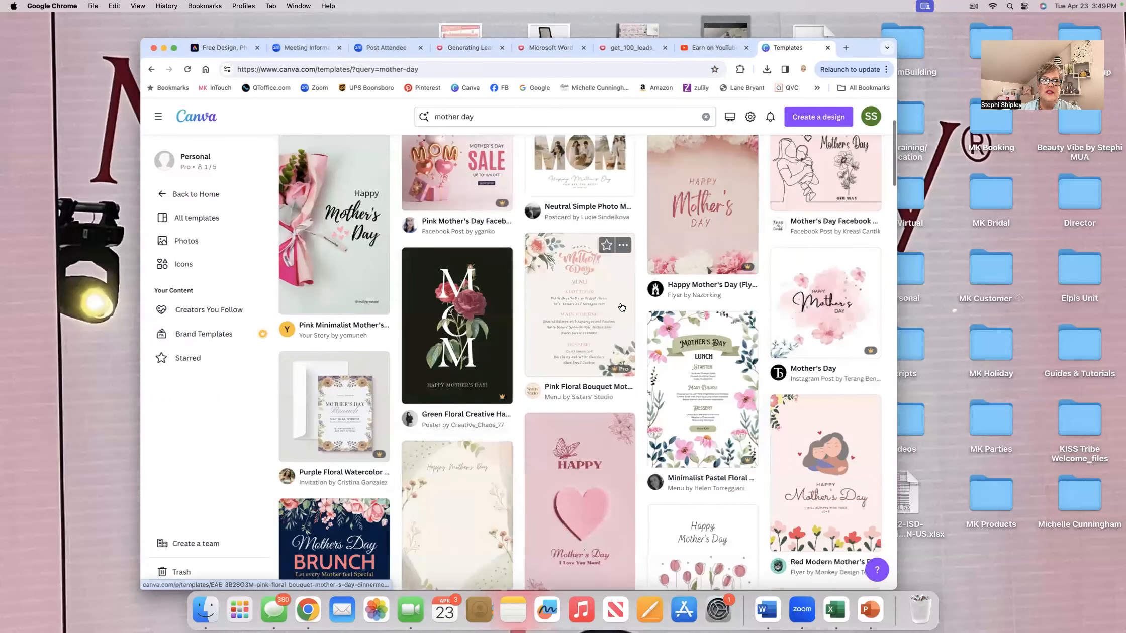
scroll(622, 308, up, 3)
scroll(622, 307, down, 3)
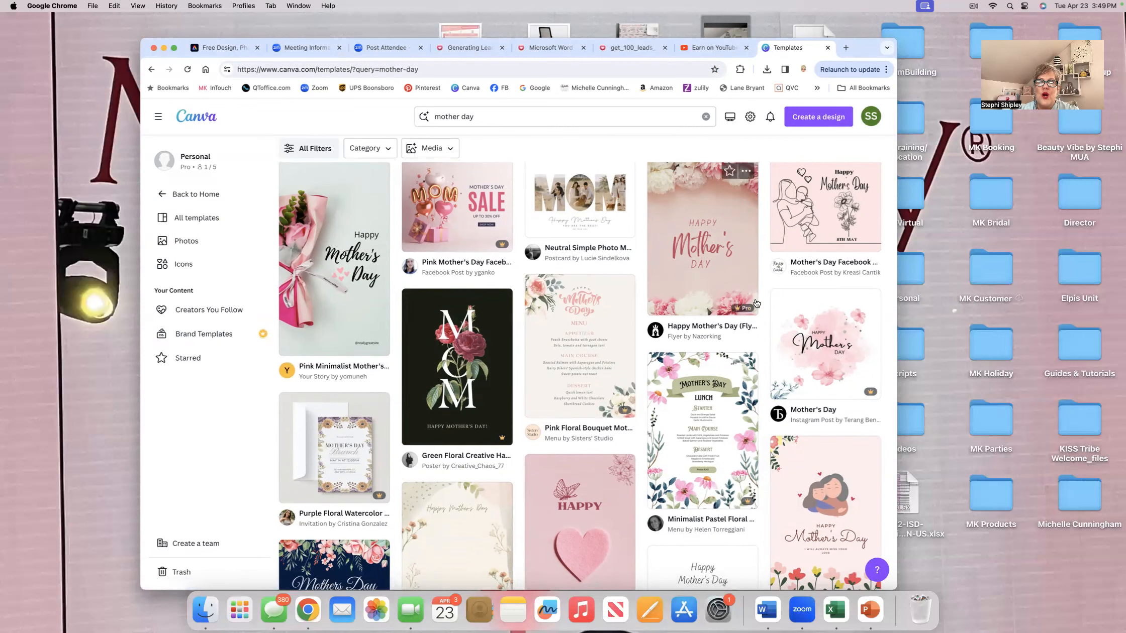
mouse_move(648, 333)
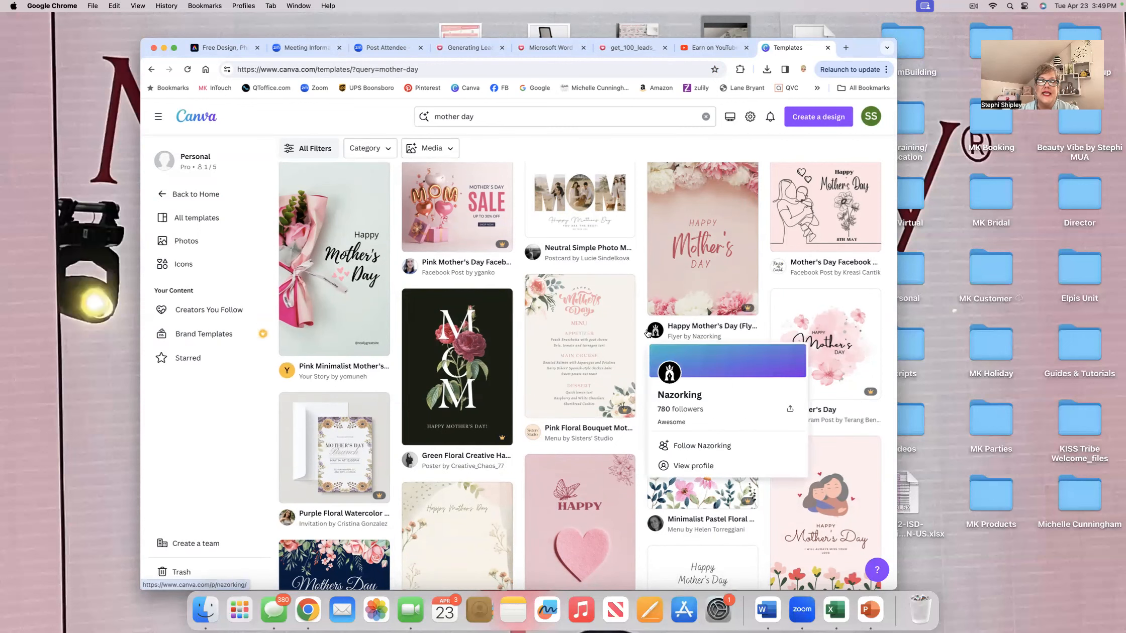
scroll(649, 334, down, 1)
scroll(649, 333, down, 5)
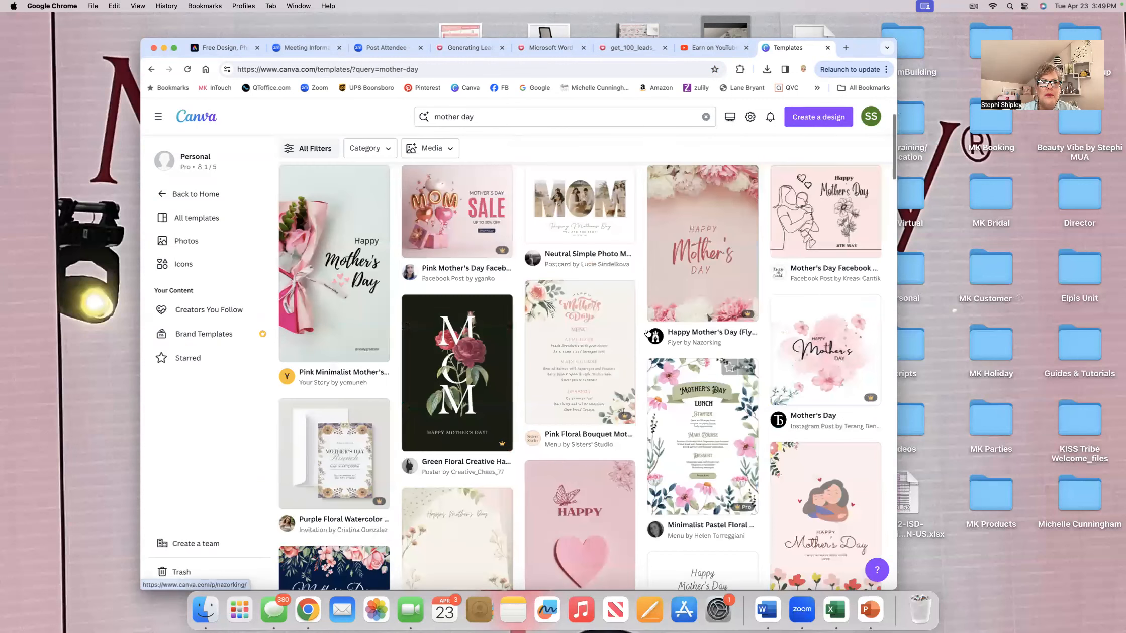
Refine the template search to "mother day facebook post".
click(511, 118)
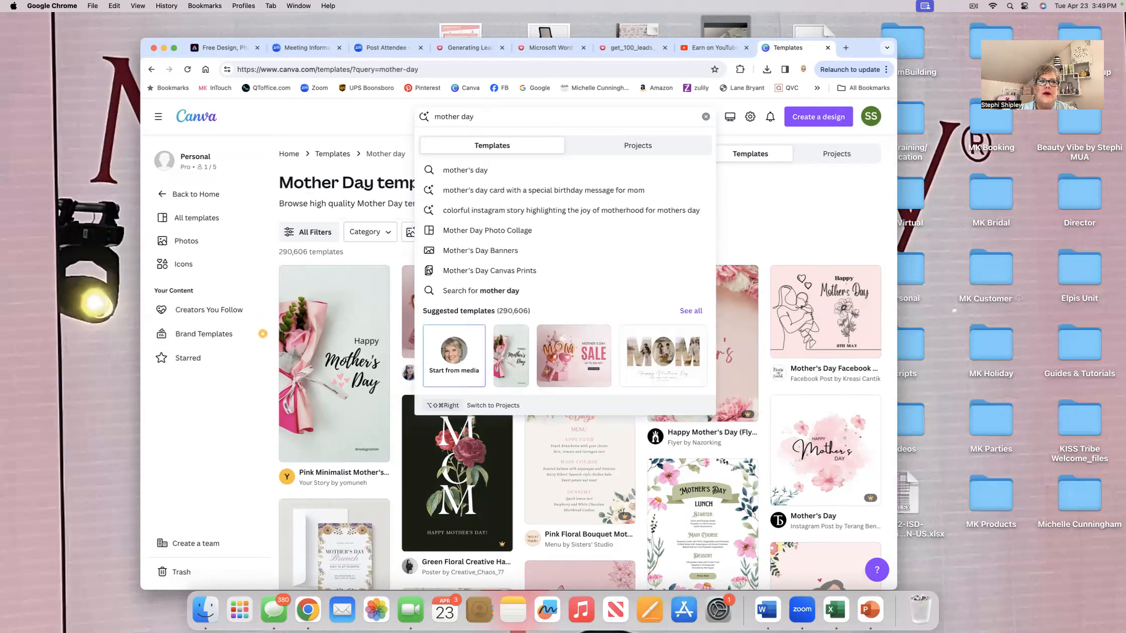
text(faceb)
key(BackSpace)
text(post)
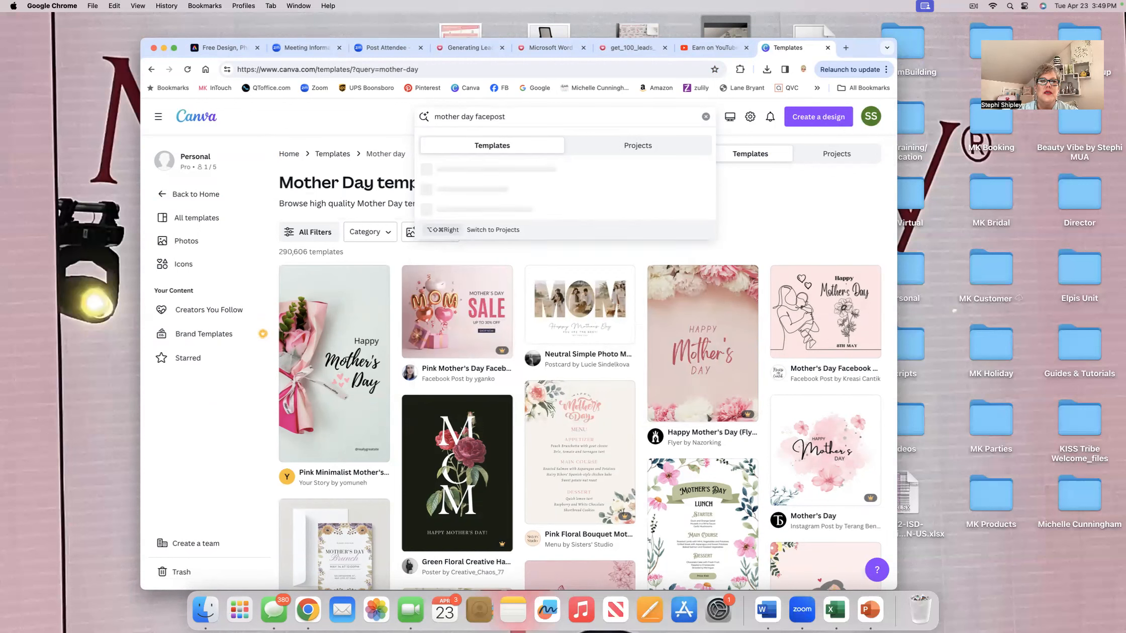
key(BackSpace)
key(BackSpace)
key(BackSpace)
key(BackSpace)
text(book pos)
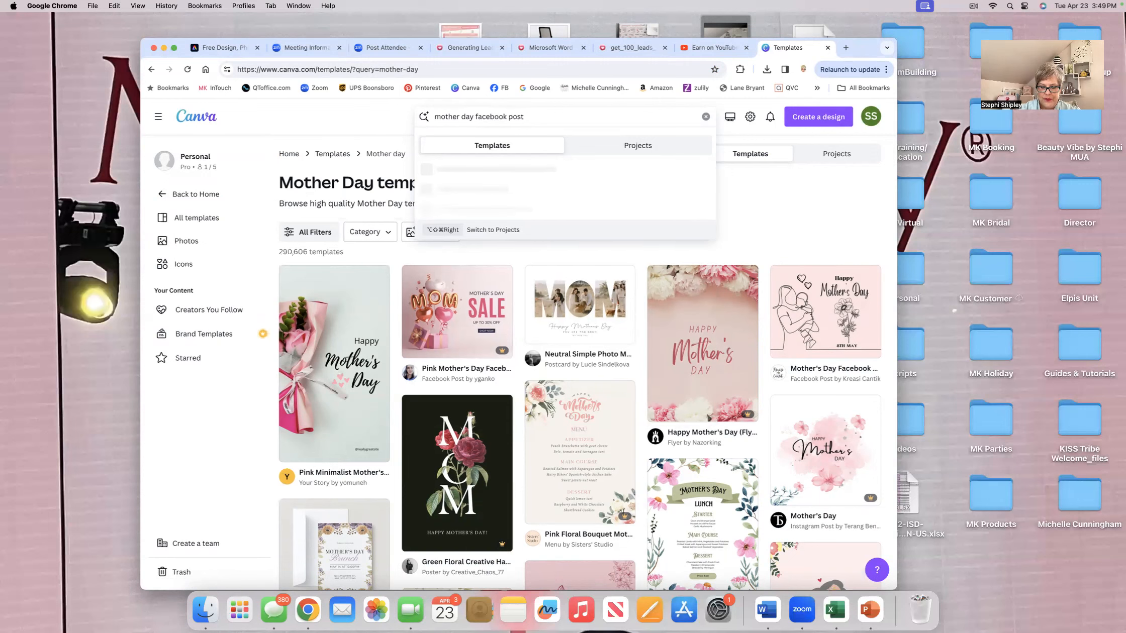
key(Return)
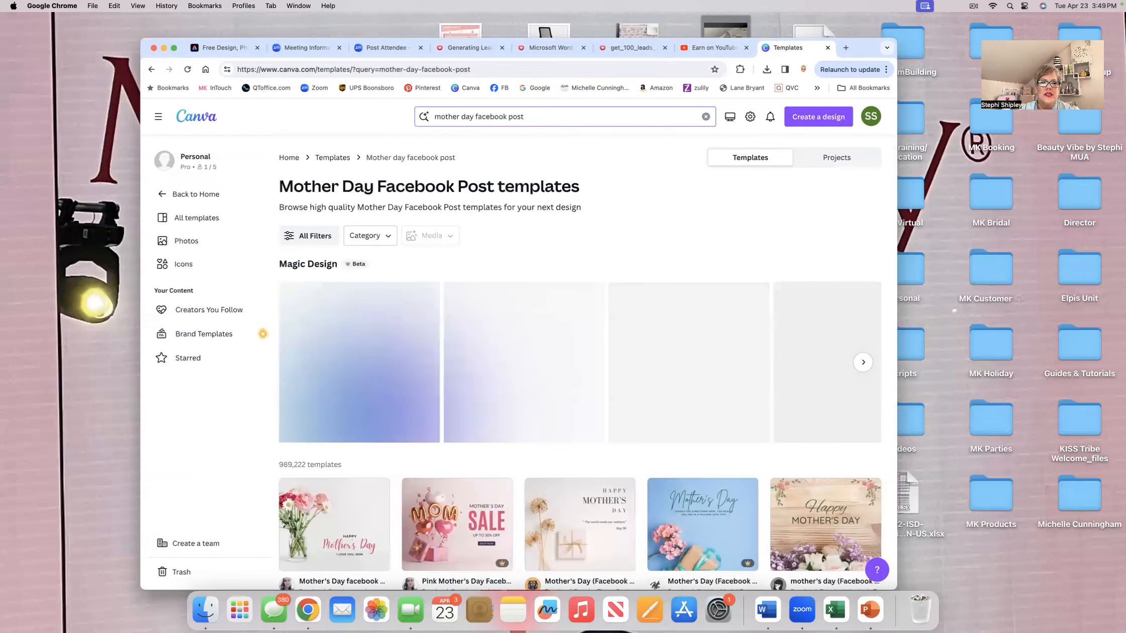
Browse the Mother's Day Facebook post templates for a suitable design.
scroll(580, 362, down, 5)
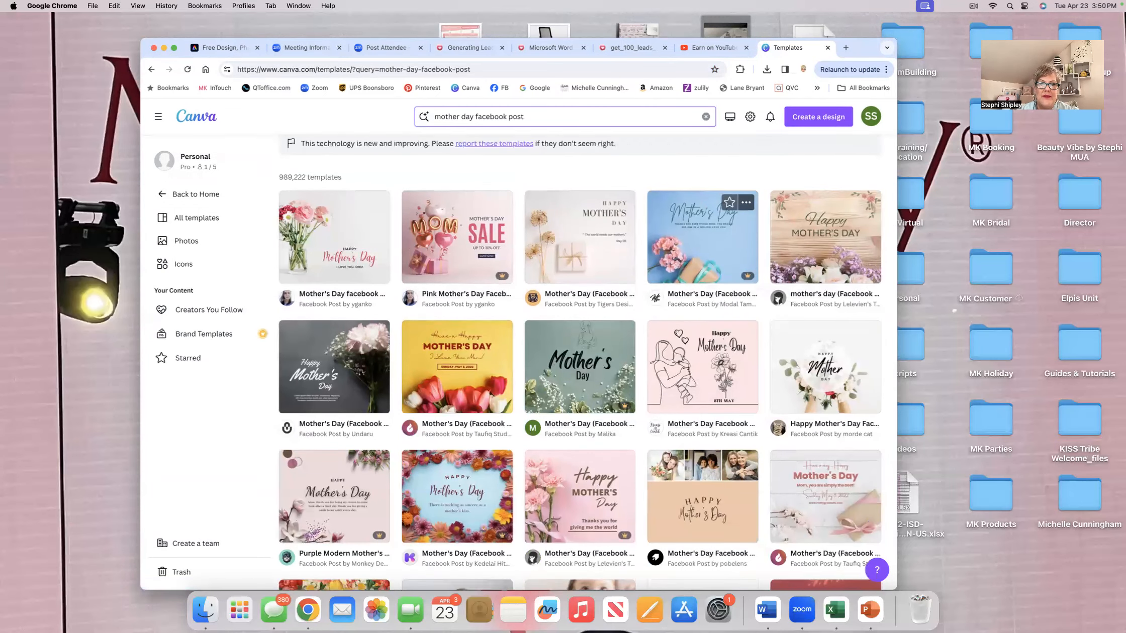
scroll(732, 258, down, 1)
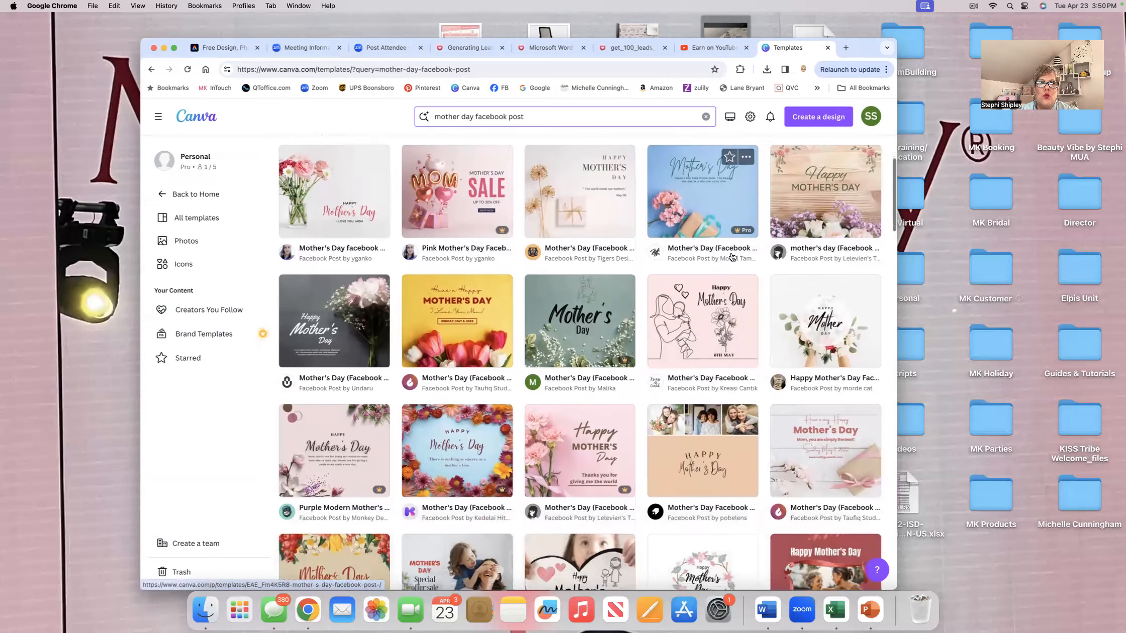
scroll(732, 257, down, 1)
scroll(732, 256, down, 1)
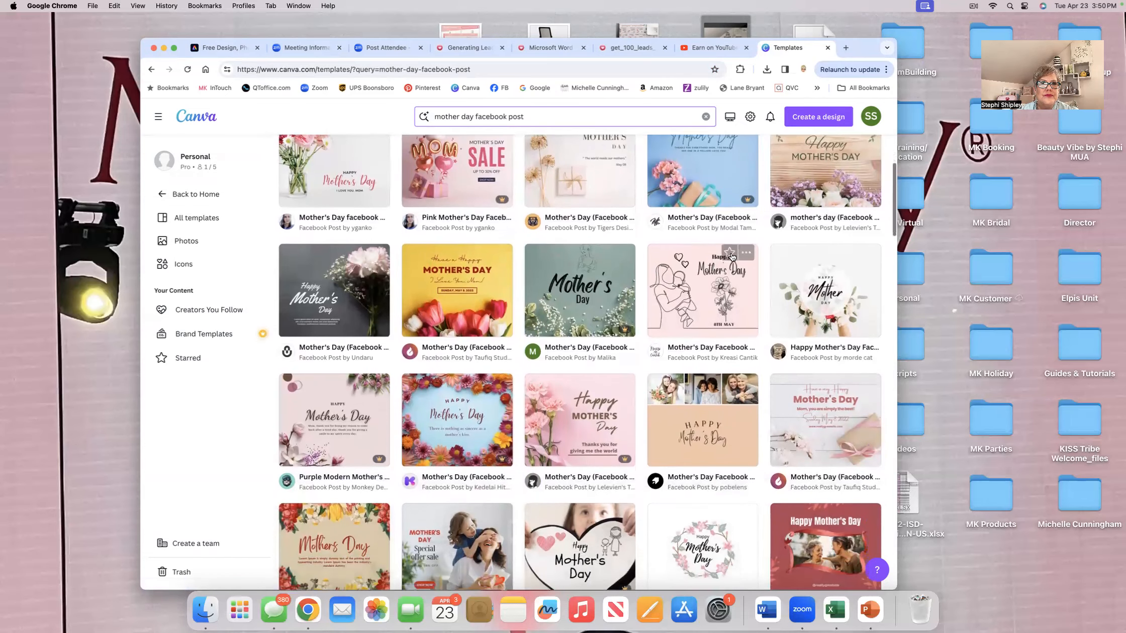
scroll(731, 256, down, 4)
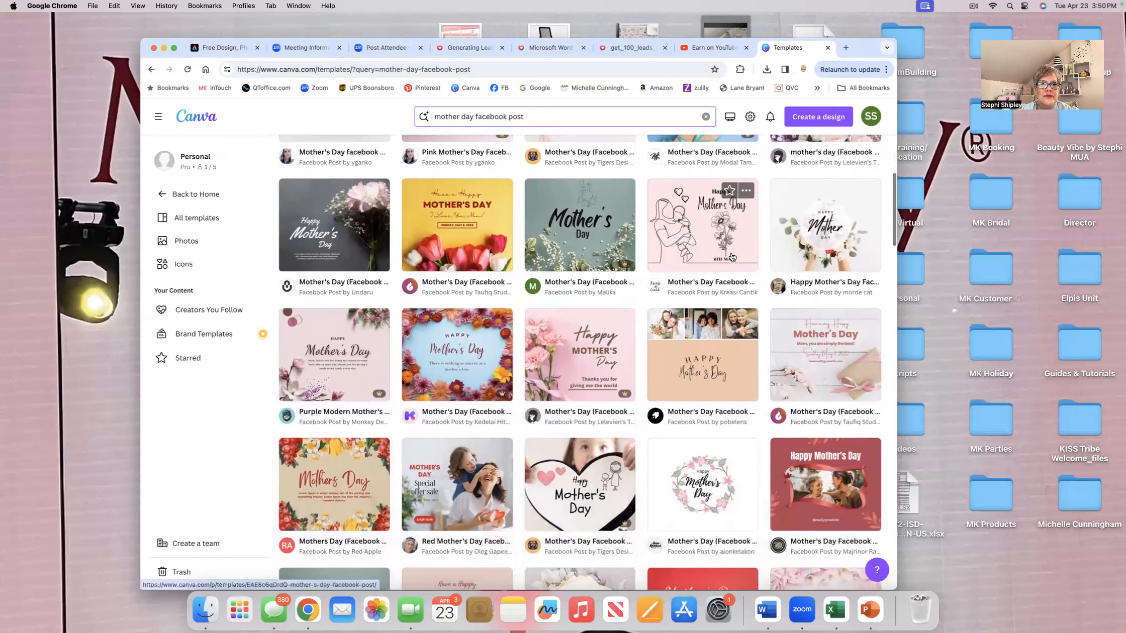
scroll(732, 258, down, 5)
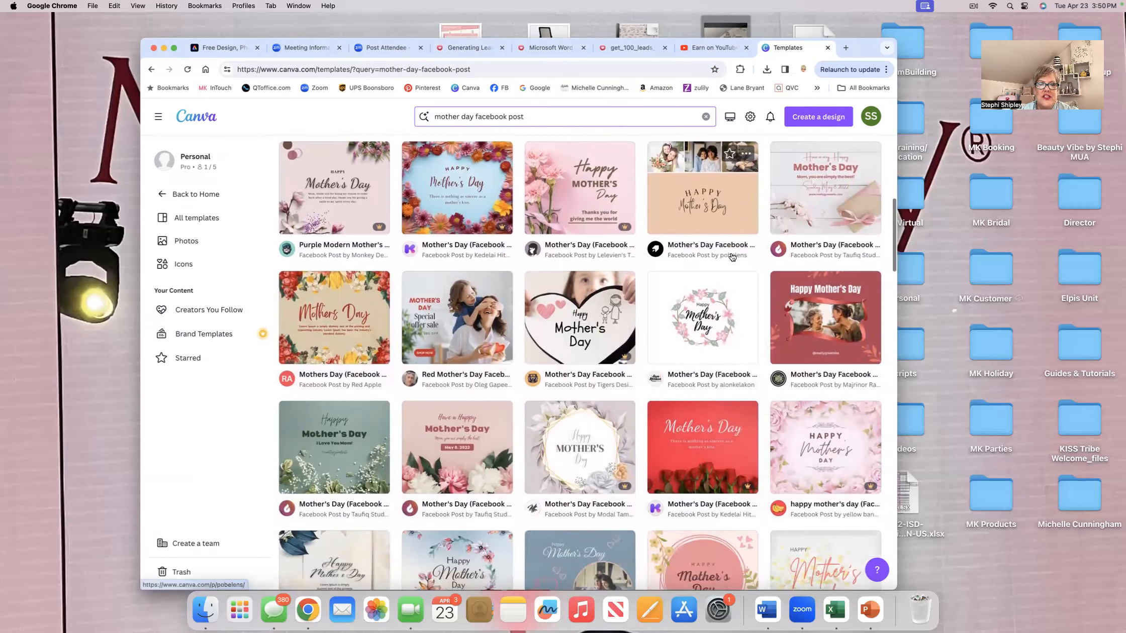
scroll(732, 257, down, 5)
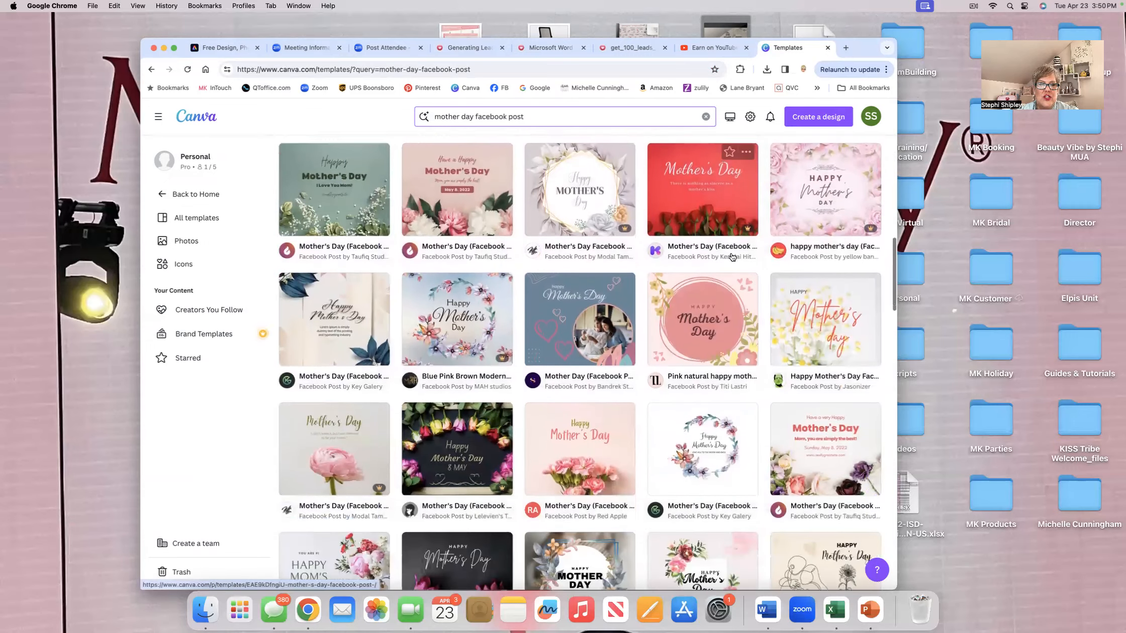
Refine the template search to "mother day facial facebook post".
scroll(732, 257, down, 6)
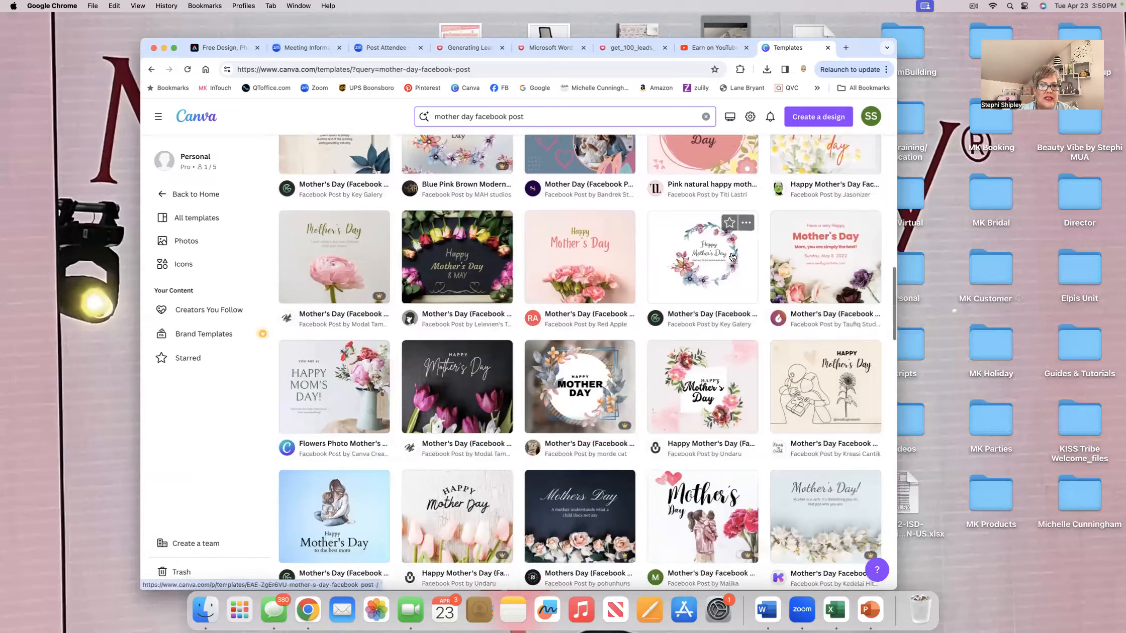
scroll(732, 258, up, 8)
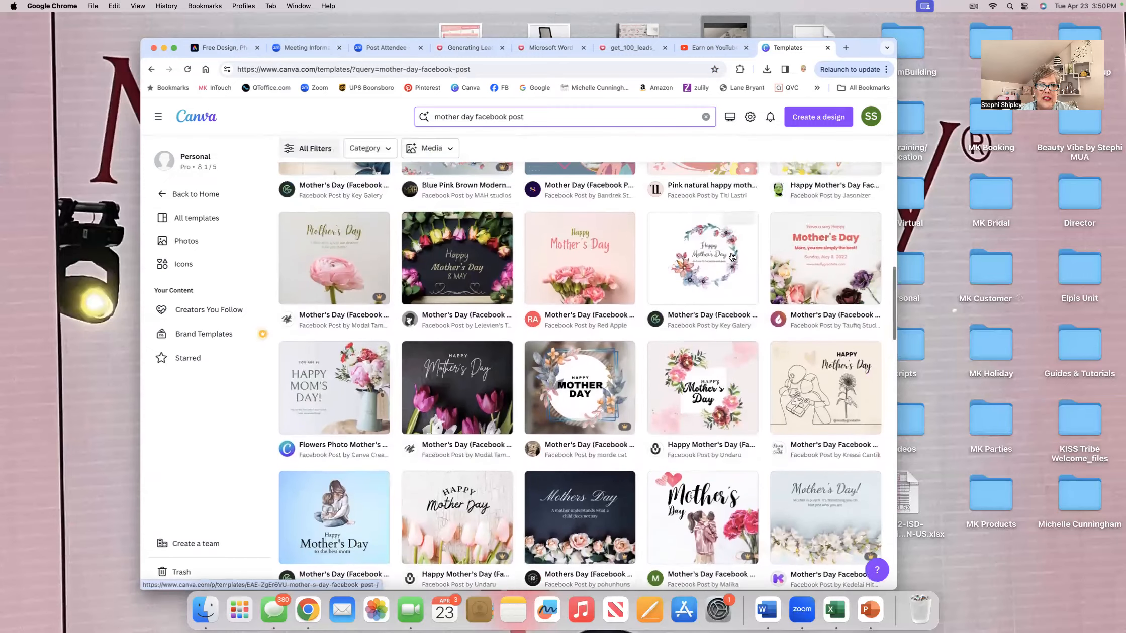
scroll(732, 258, up, 6)
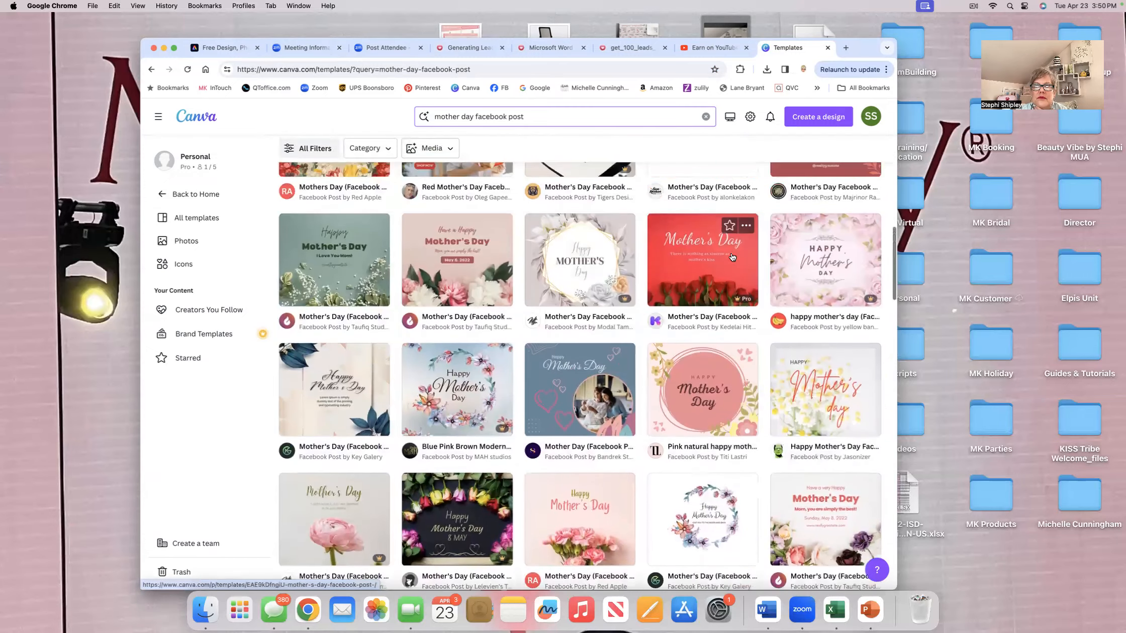
scroll(732, 257, up, 3)
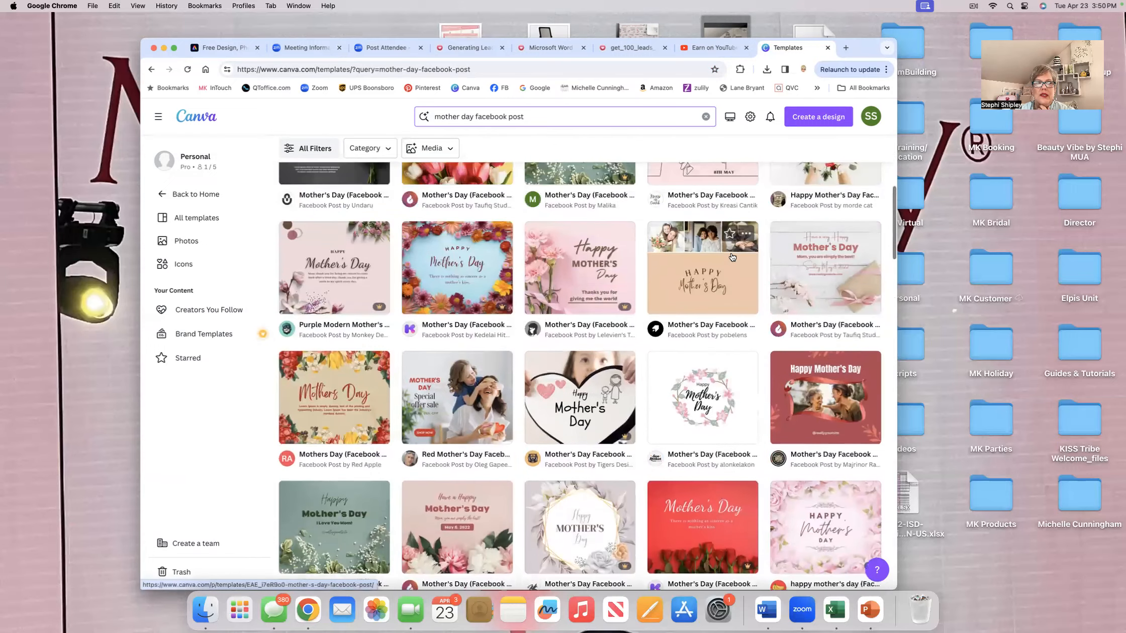
scroll(732, 258, up, 2)
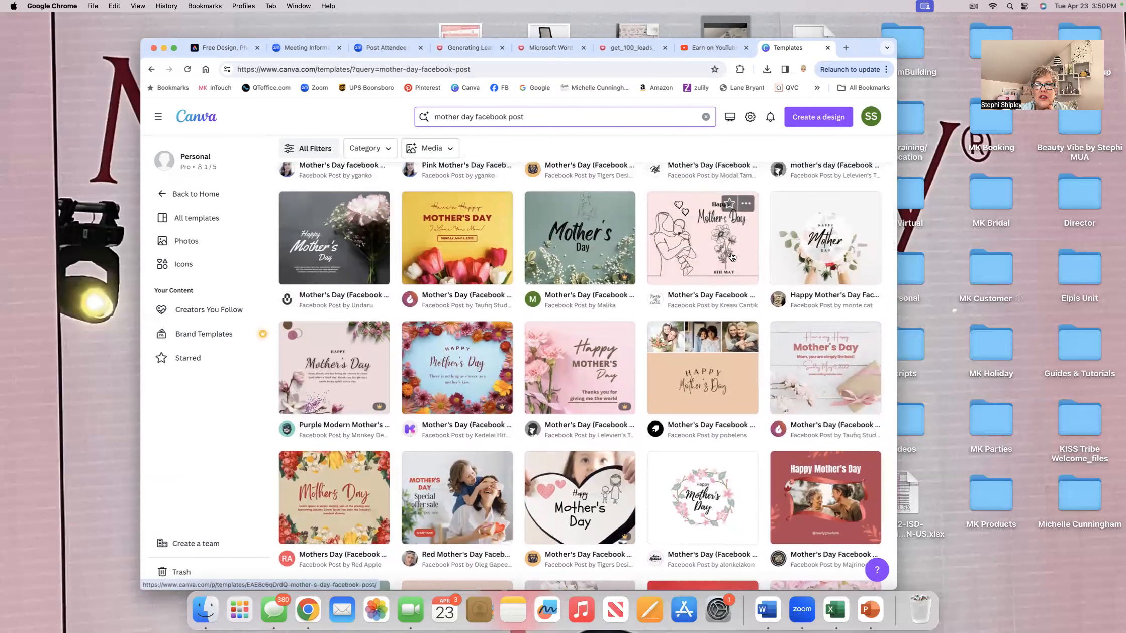
scroll(732, 257, up, 3)
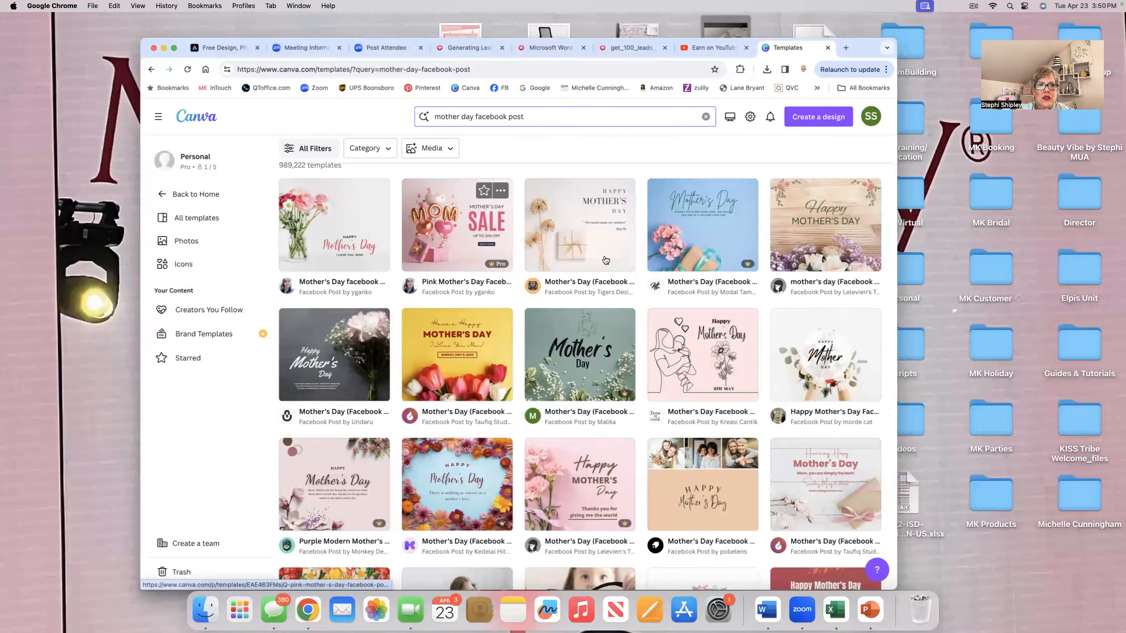
click(475, 116)
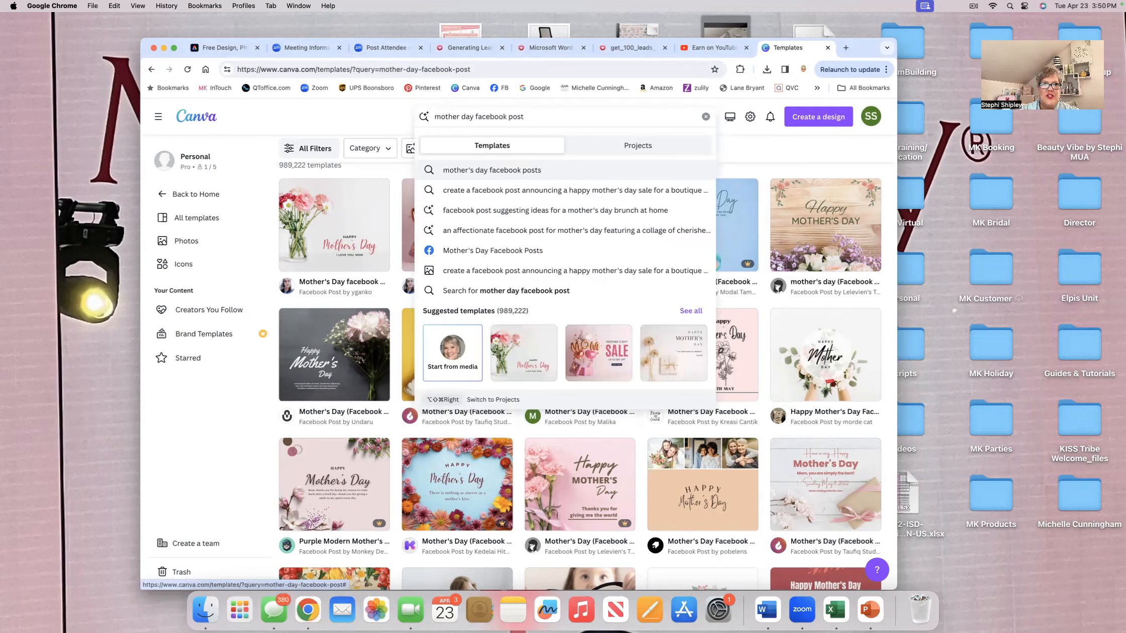
text(facial)
key(Return)
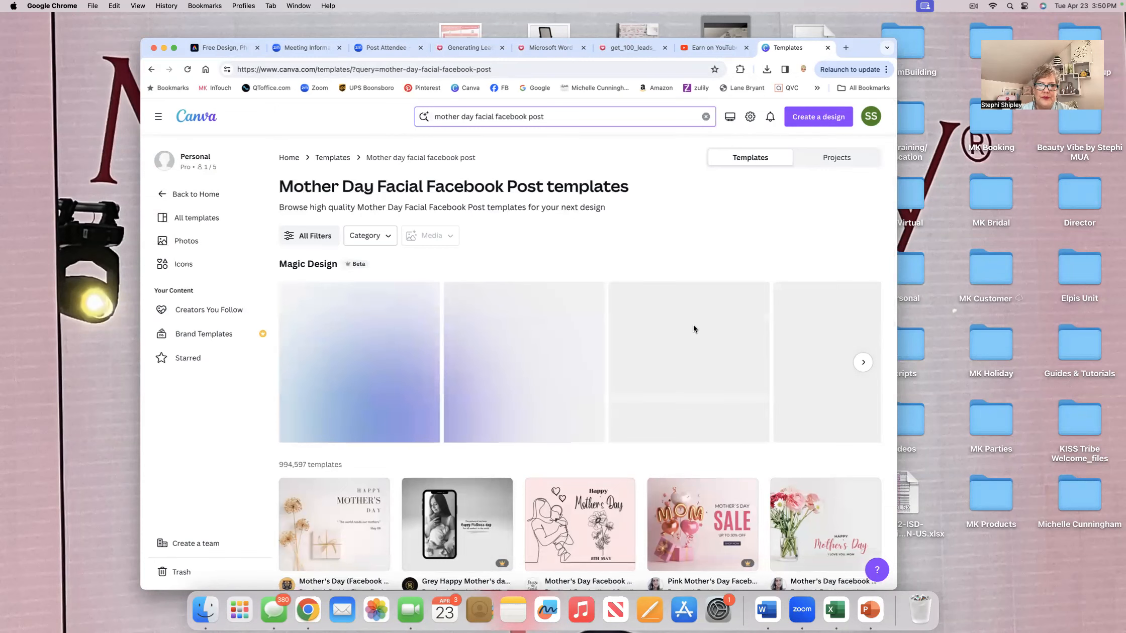
Browse the Mother's Day facial Facebook post templates for a design suited to a facial or pampering offer.
scroll(694, 327, down, 3)
scroll(694, 329, down, 1)
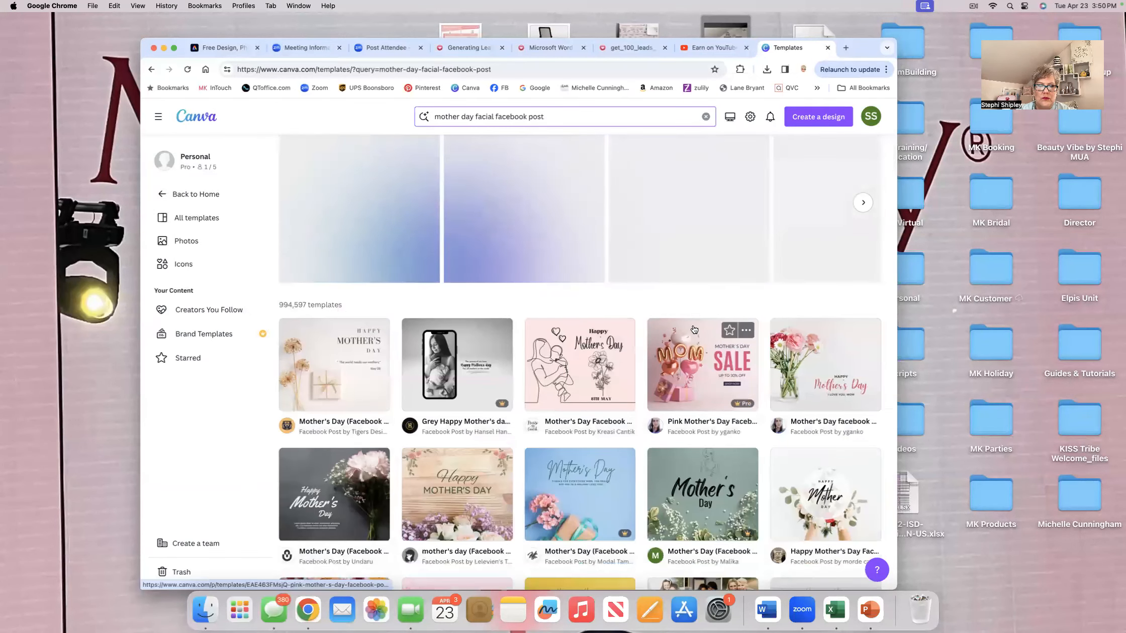
scroll(695, 330, down, 3)
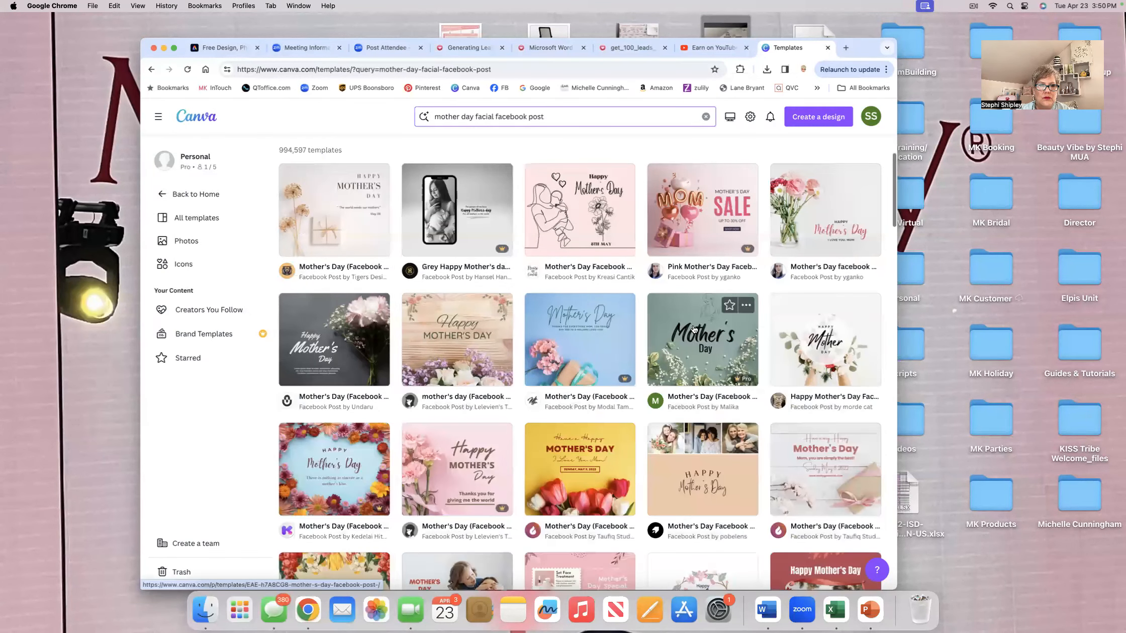
scroll(695, 329, down, 2)
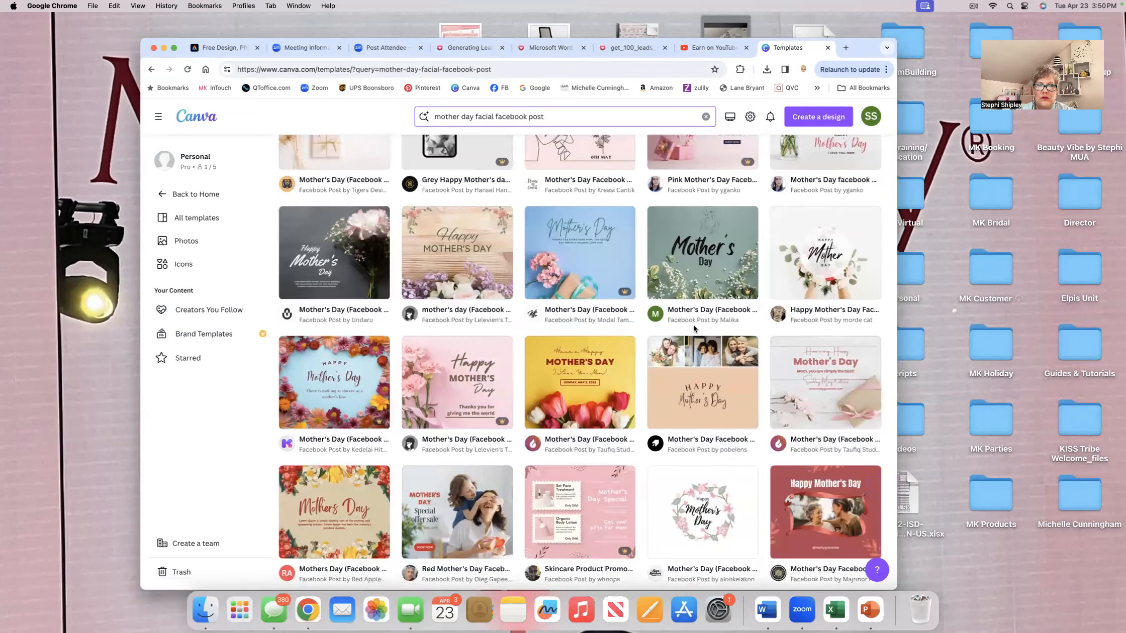
scroll(694, 328, down, 2)
scroll(694, 329, down, 5)
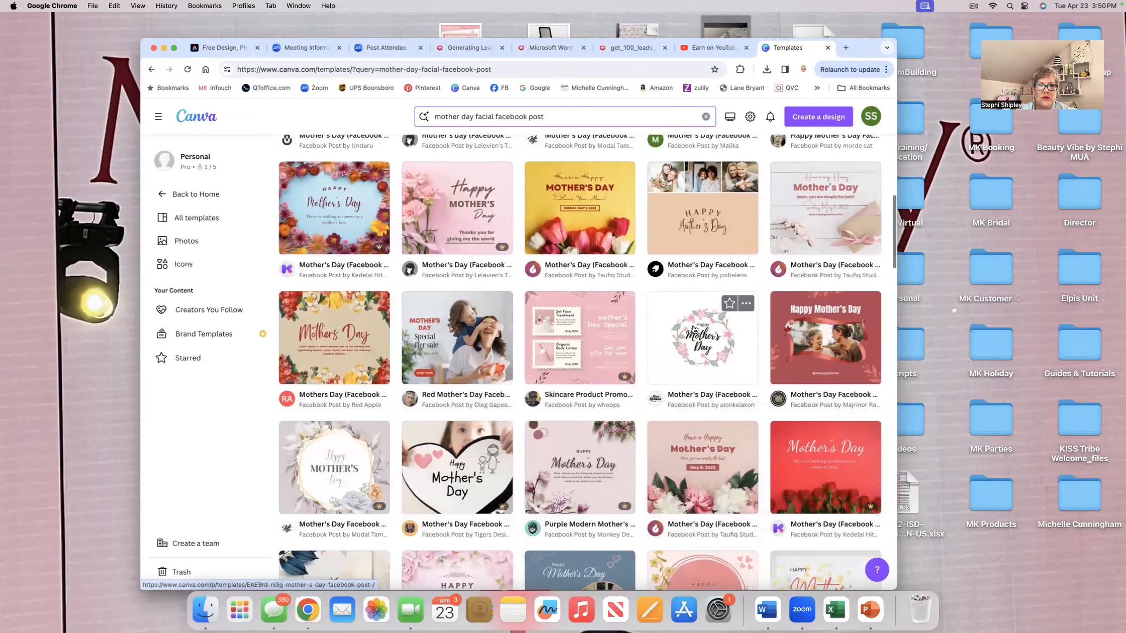
scroll(695, 329, down, 9)
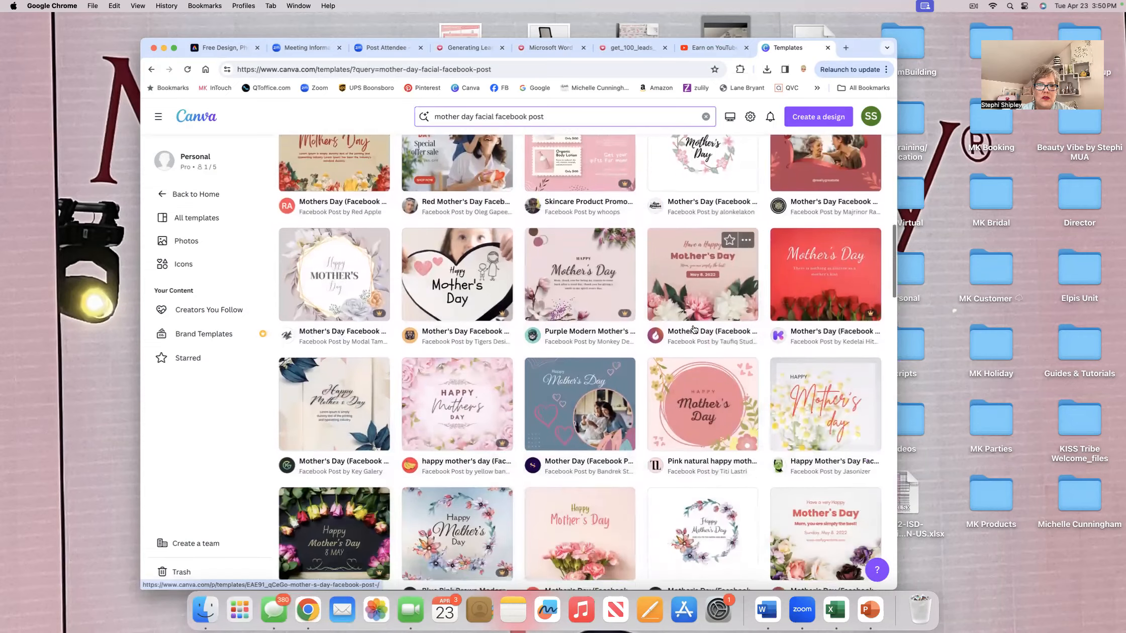
scroll(695, 329, down, 4)
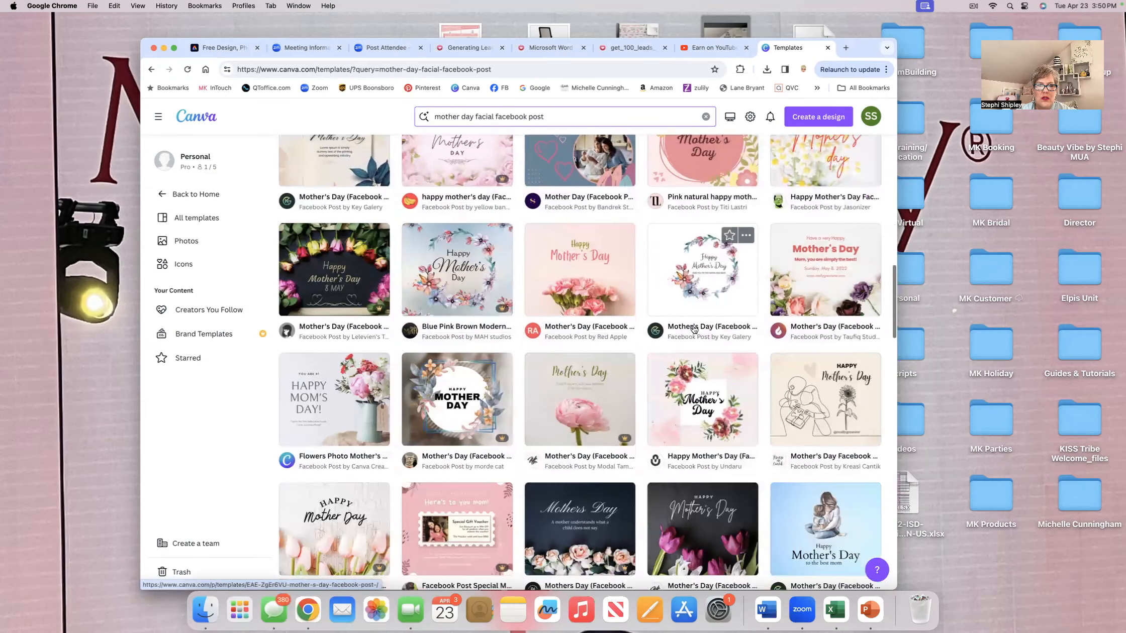
scroll(694, 329, down, 5)
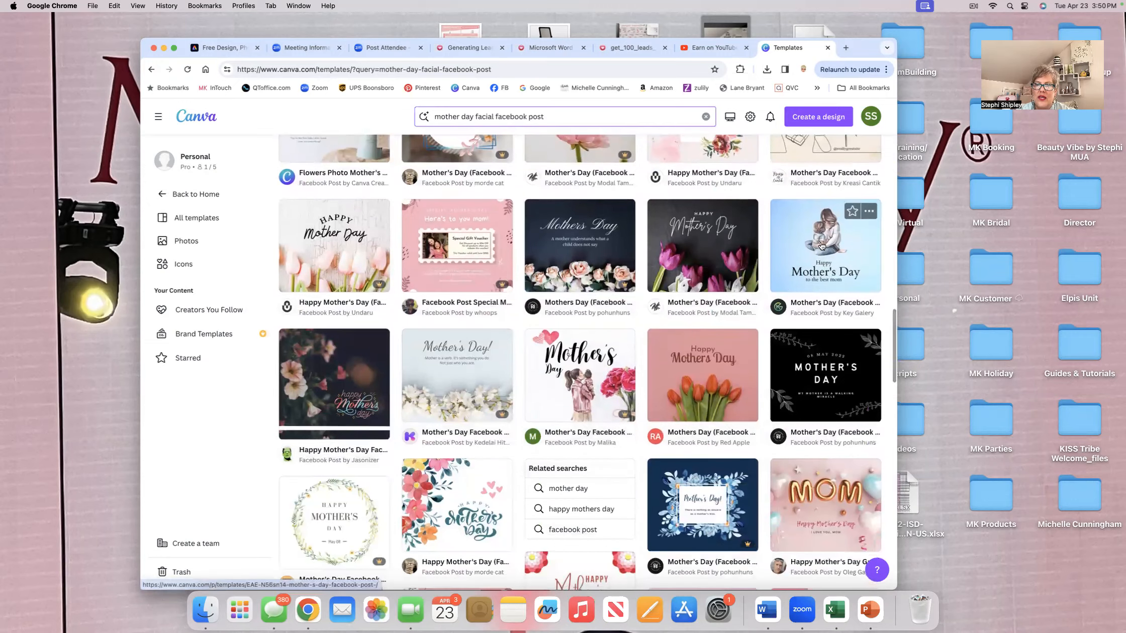
scroll(727, 308, down, 3)
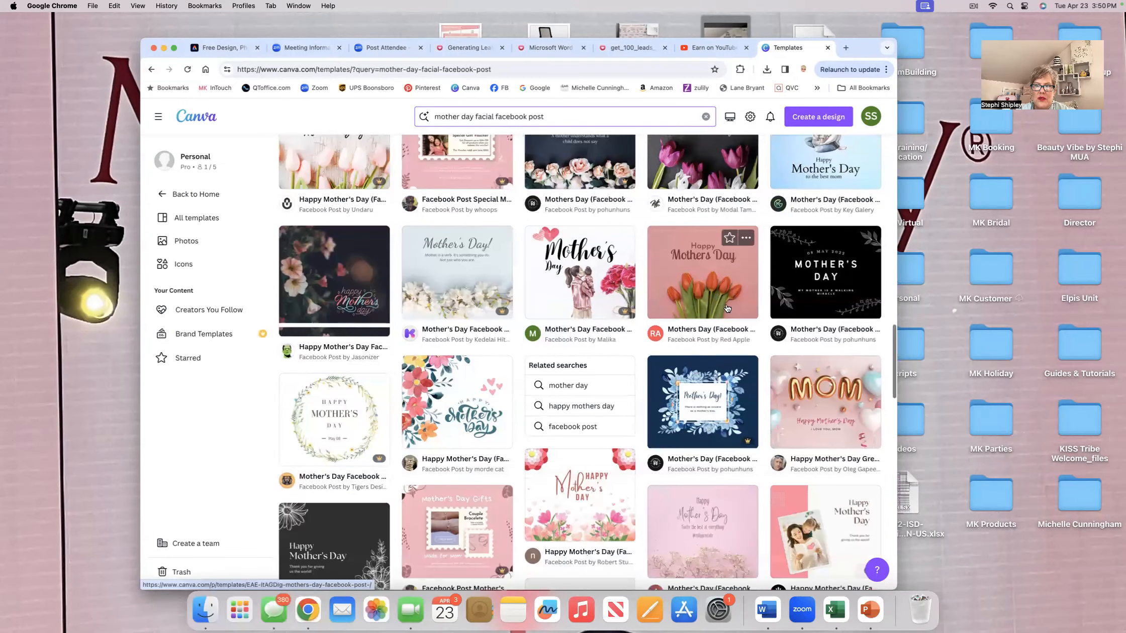
scroll(727, 309, down, 3)
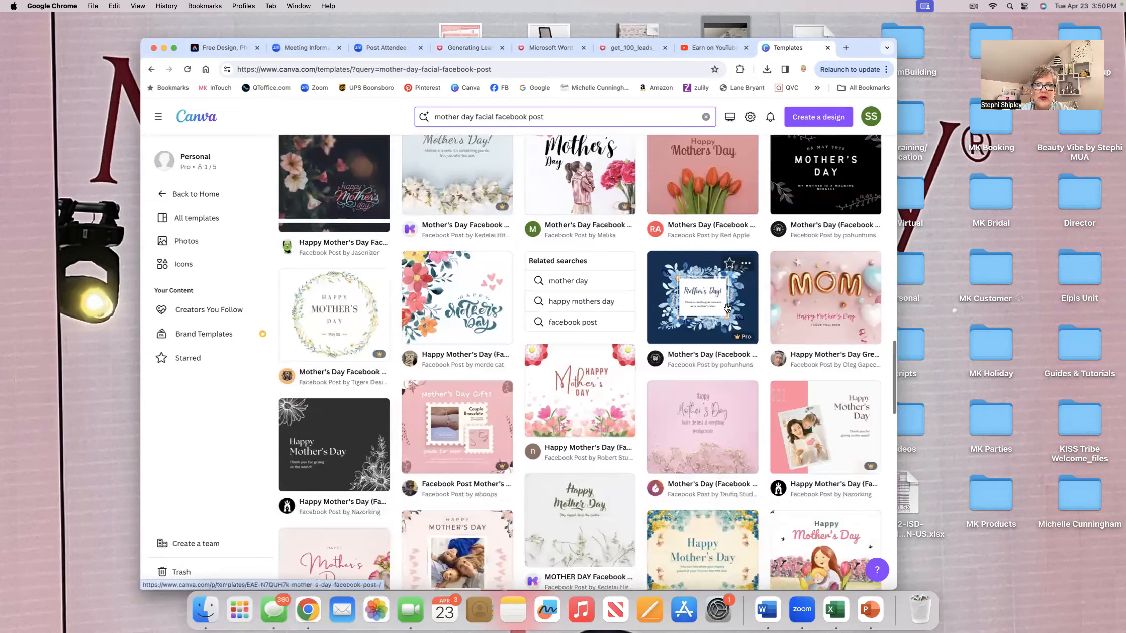
scroll(727, 309, down, 2)
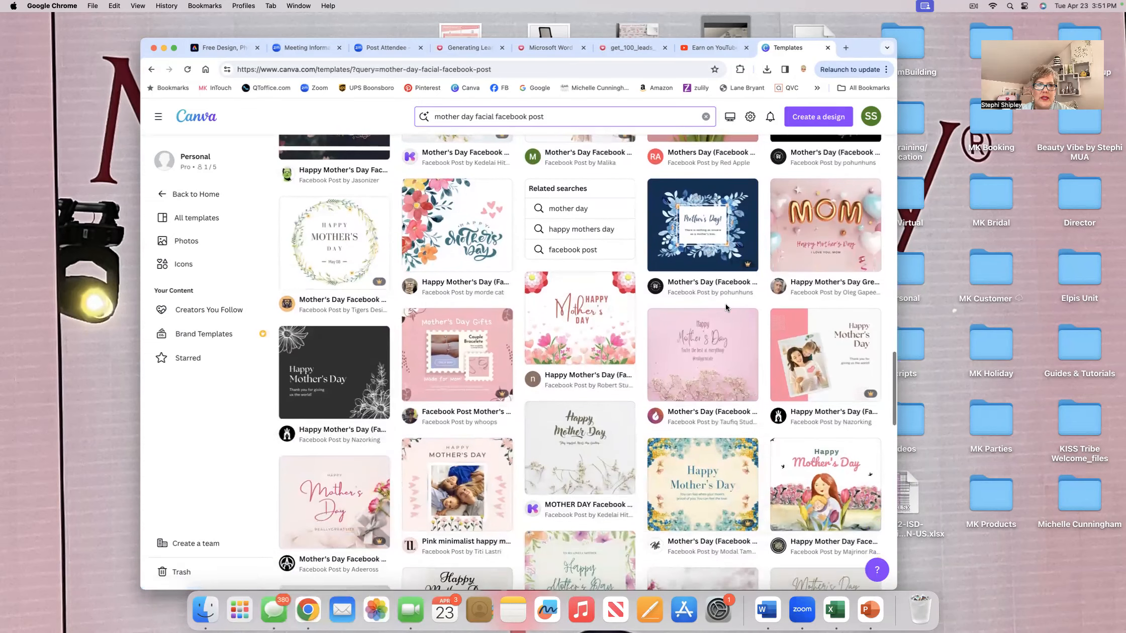
scroll(726, 307, down, 5)
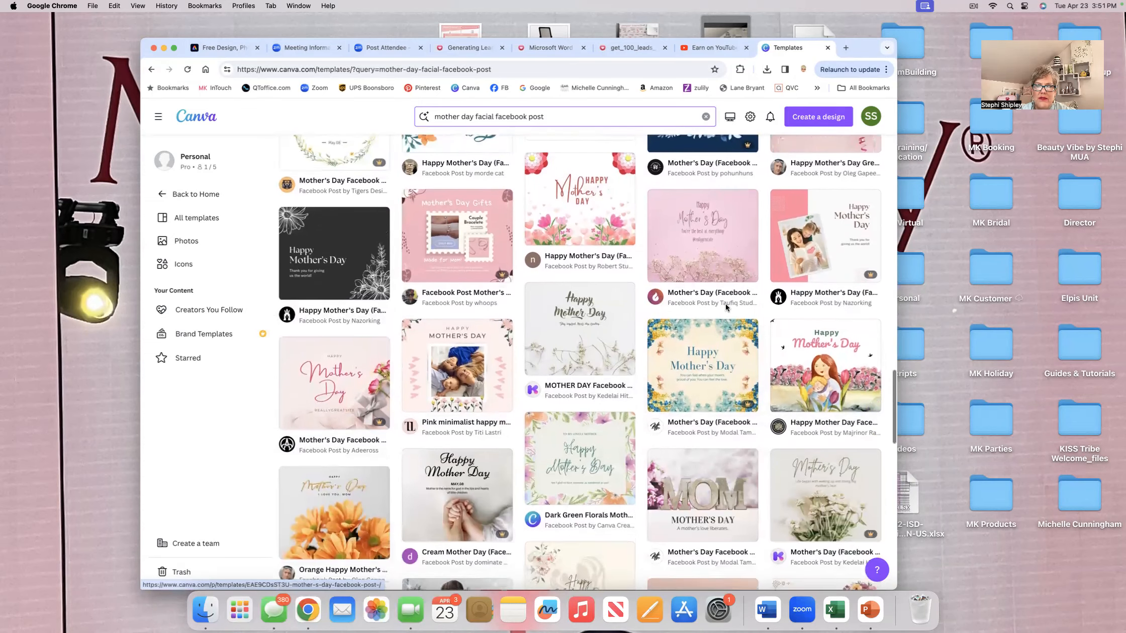
scroll(727, 309, down, 6)
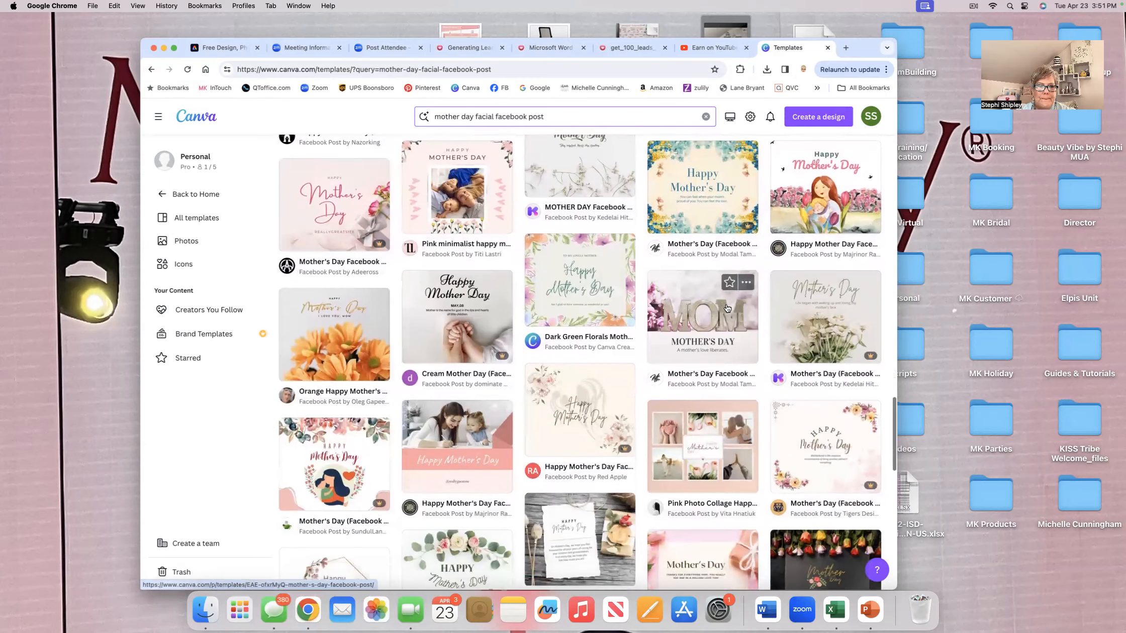
scroll(726, 304, down, 5)
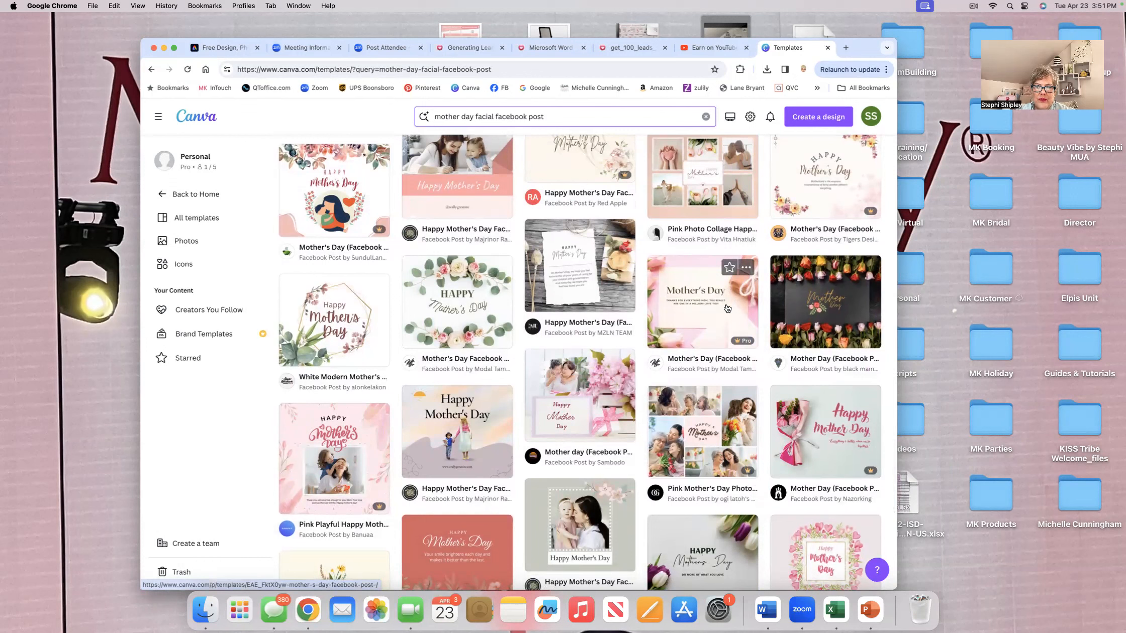
scroll(728, 308, down, 4)
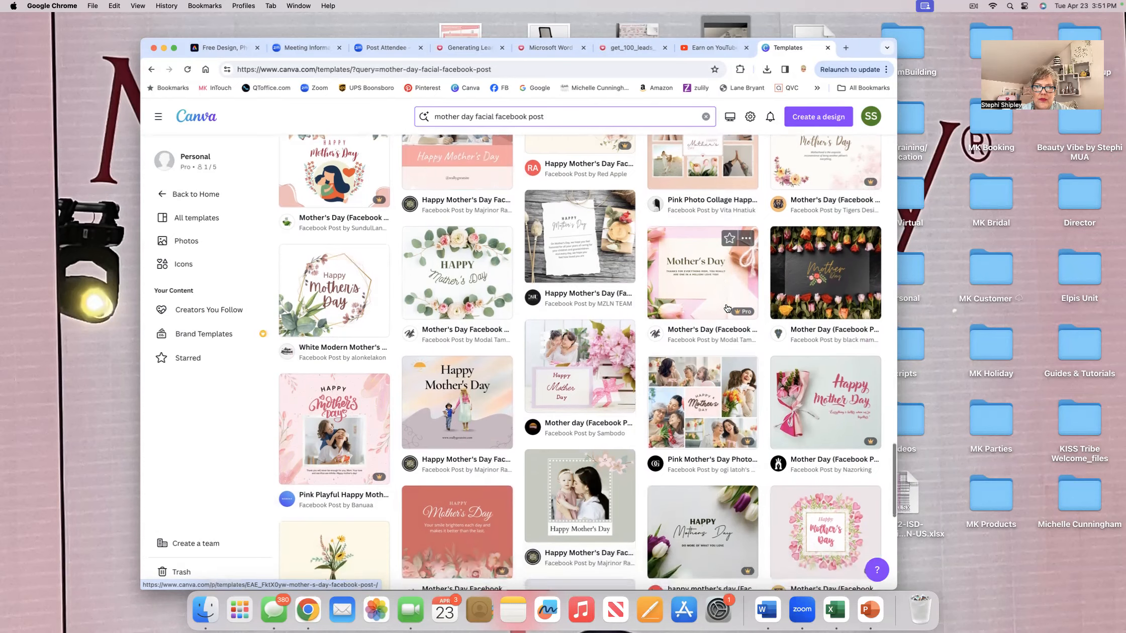
scroll(727, 308, down, 5)
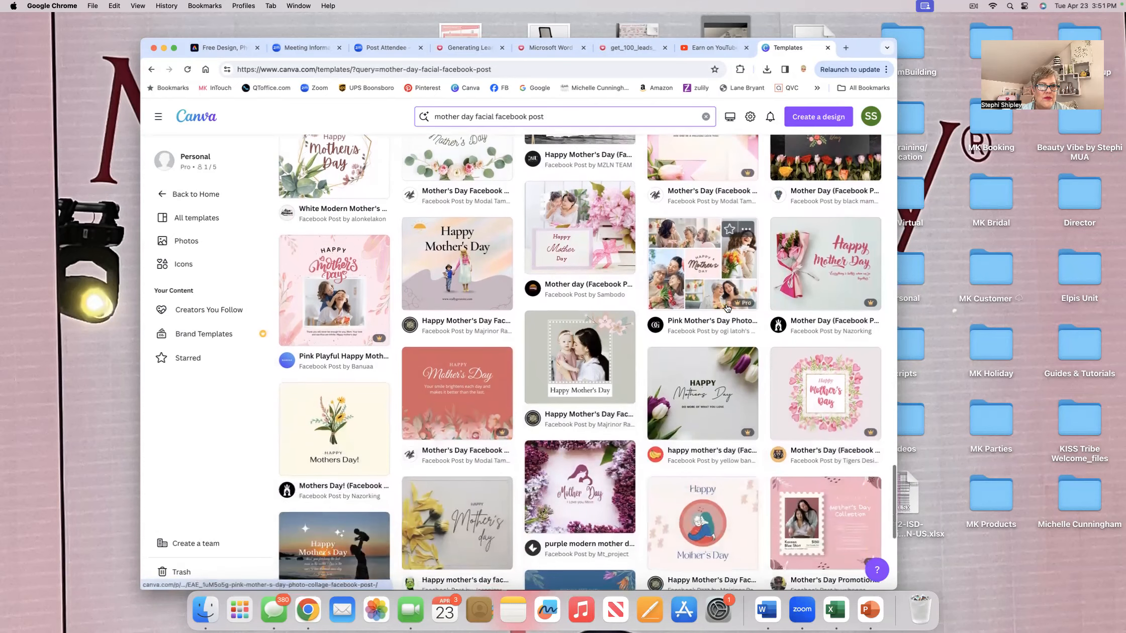
scroll(728, 308, down, 4)
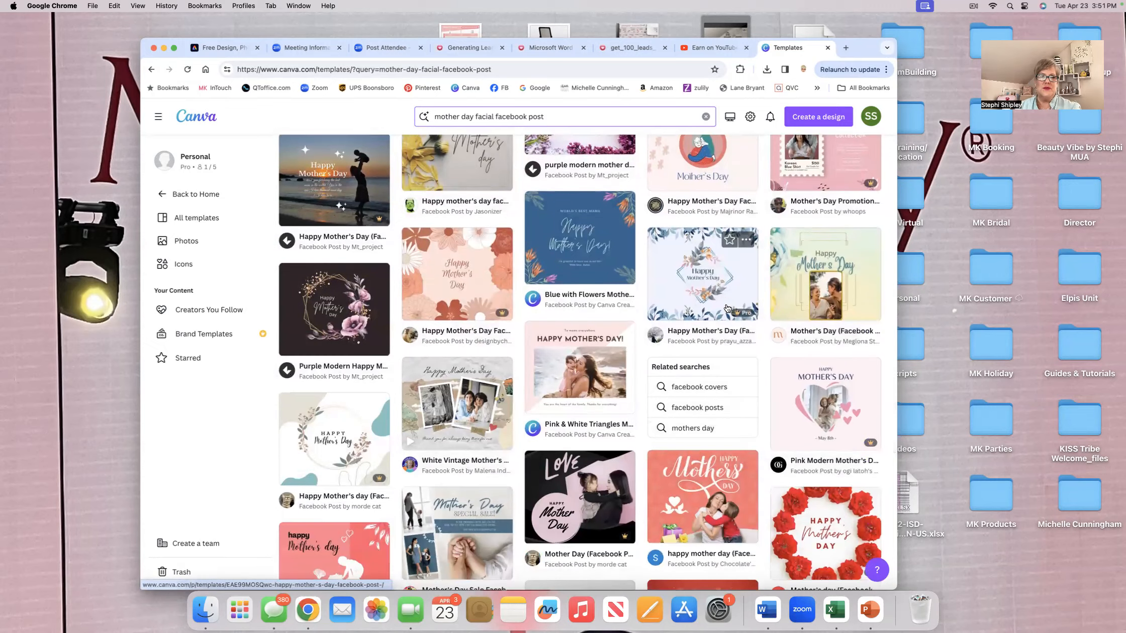
Open the blue Mother Day (Facebook Post) template with hearts and a round mother-and-daughter photo for customizing.
scroll(727, 308, up, 6)
scroll(728, 308, up, 8)
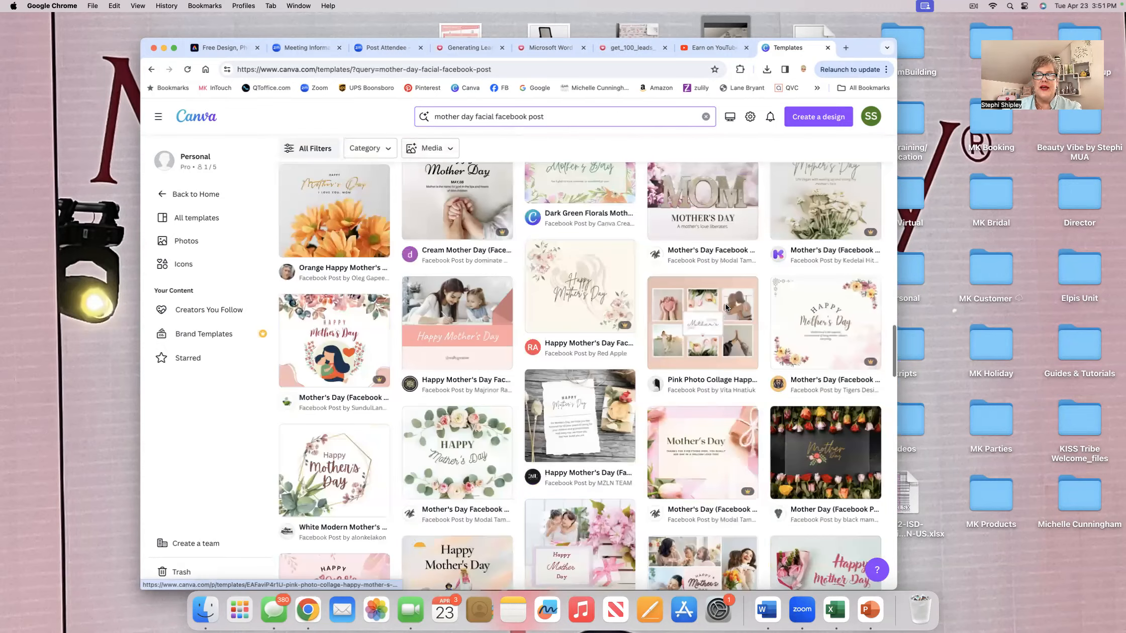
scroll(728, 308, up, 5)
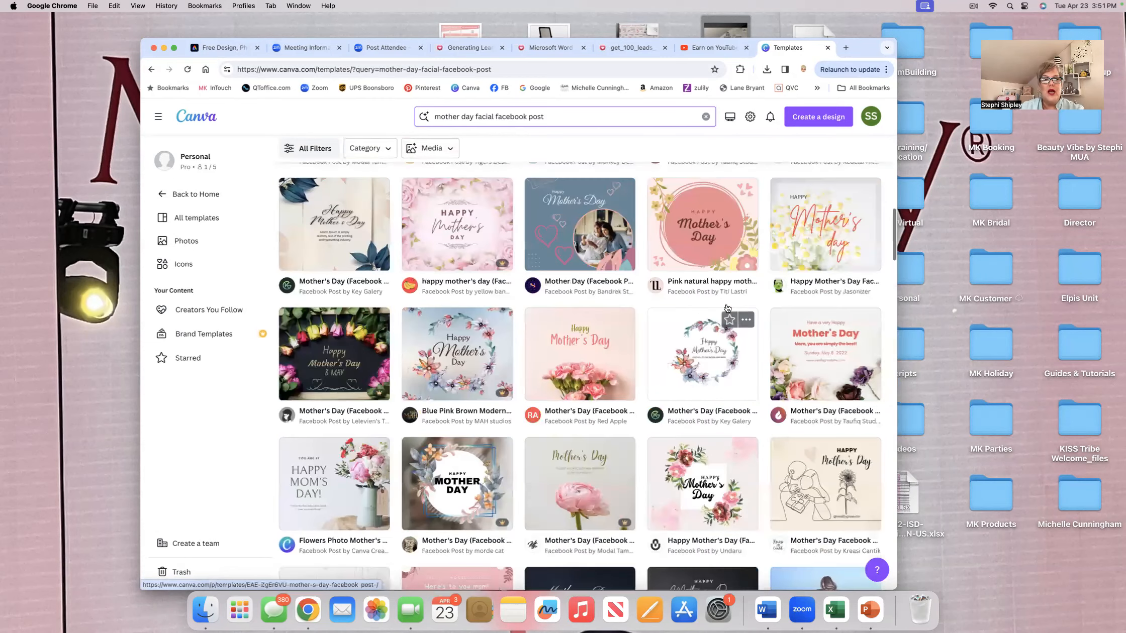
scroll(727, 308, up, 4)
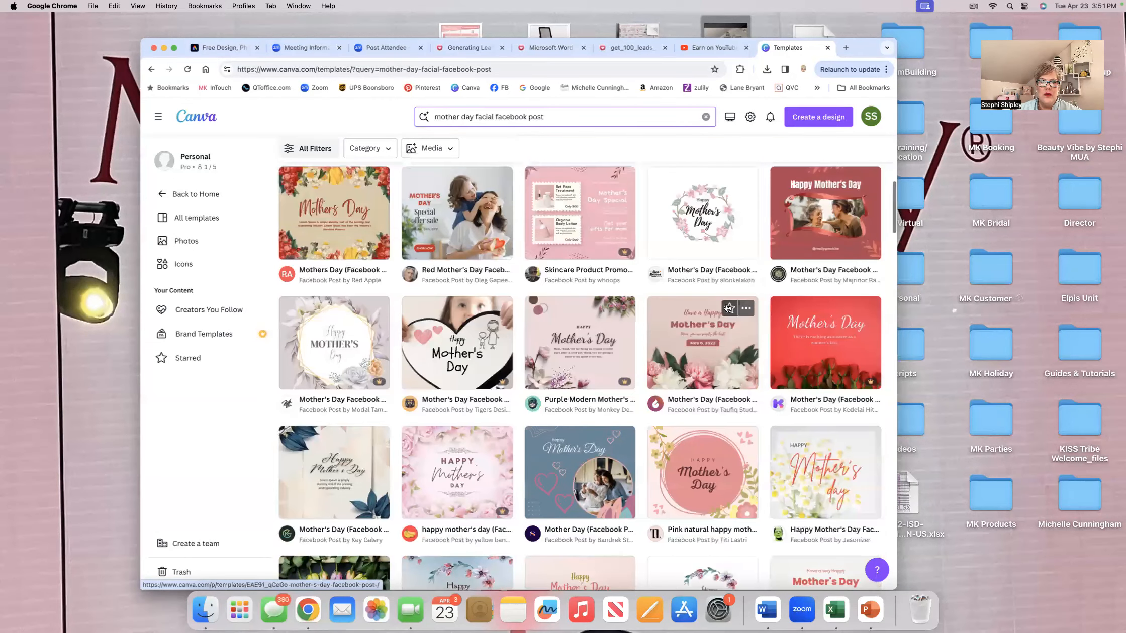
scroll(724, 309, down, 4)
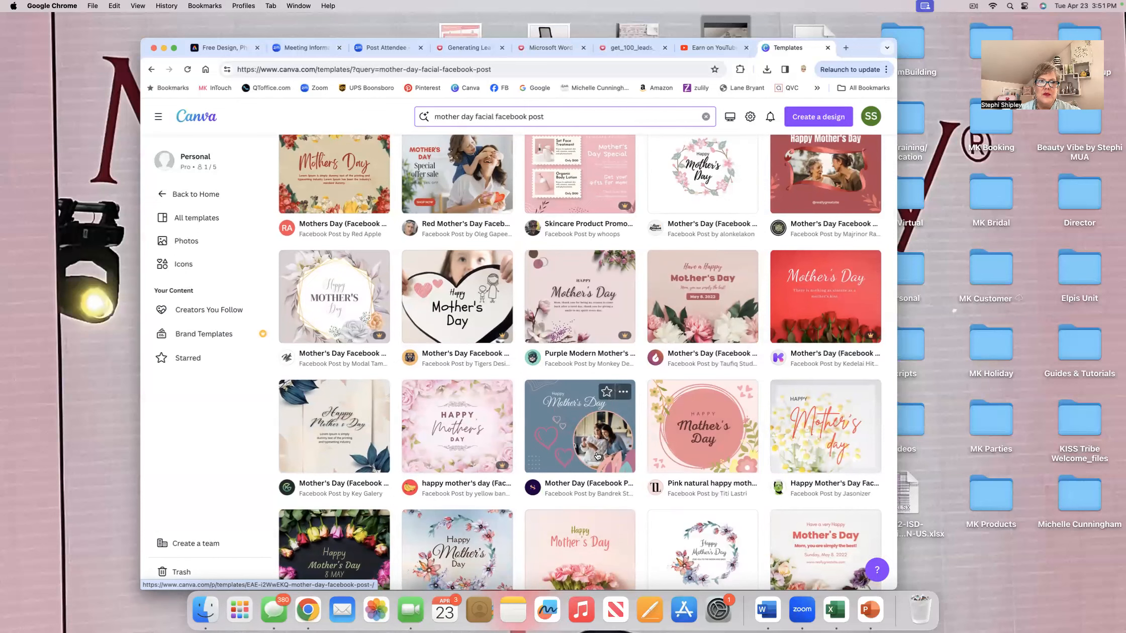
click(598, 452)
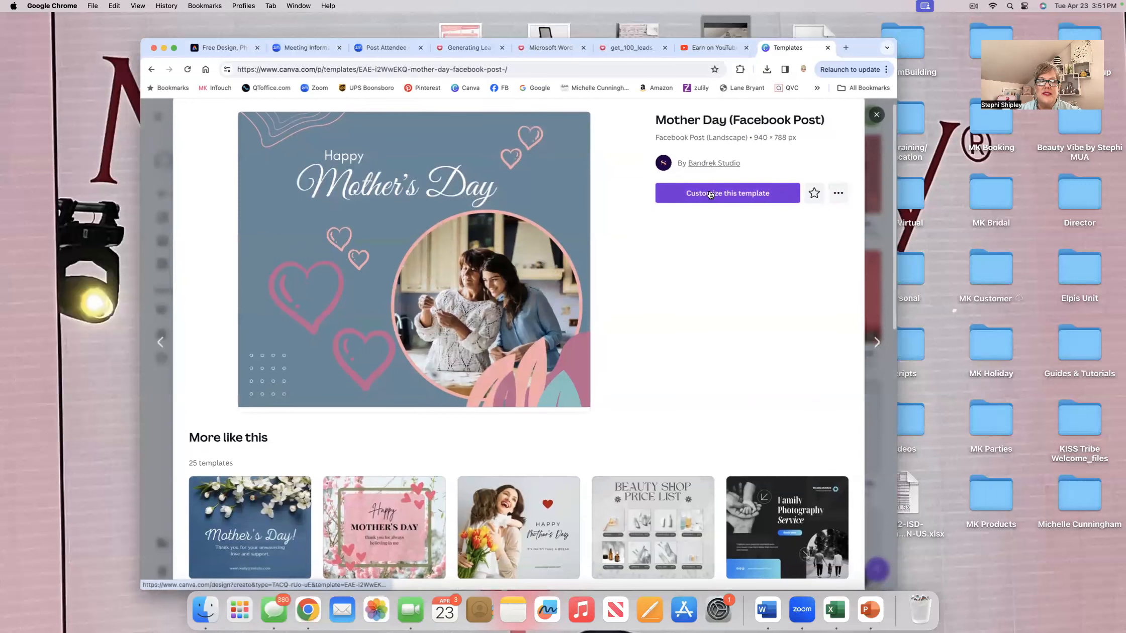
click(710, 195)
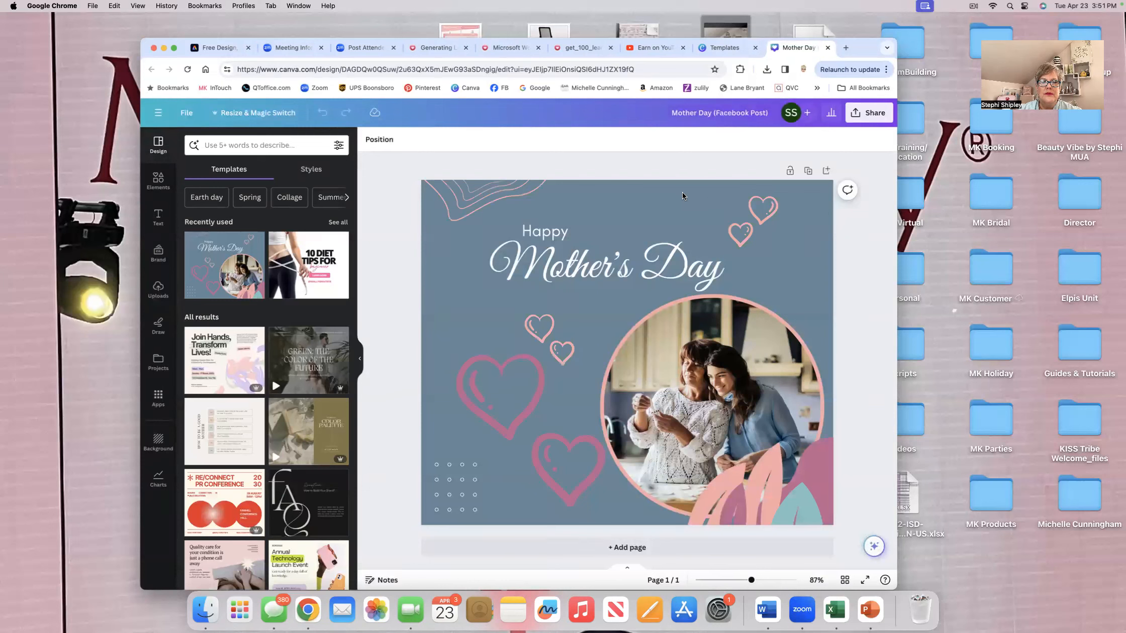
Change the script heading "Mother's Day" in the design to "Mother & Daughter".
click(546, 230)
click(546, 261)
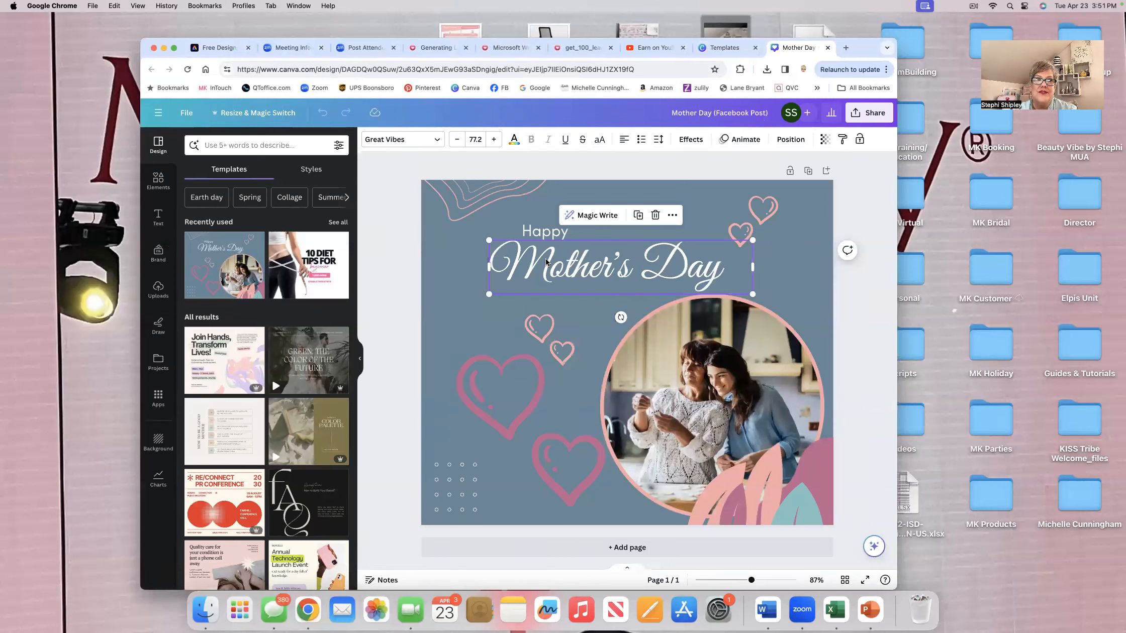
double_click(576, 260)
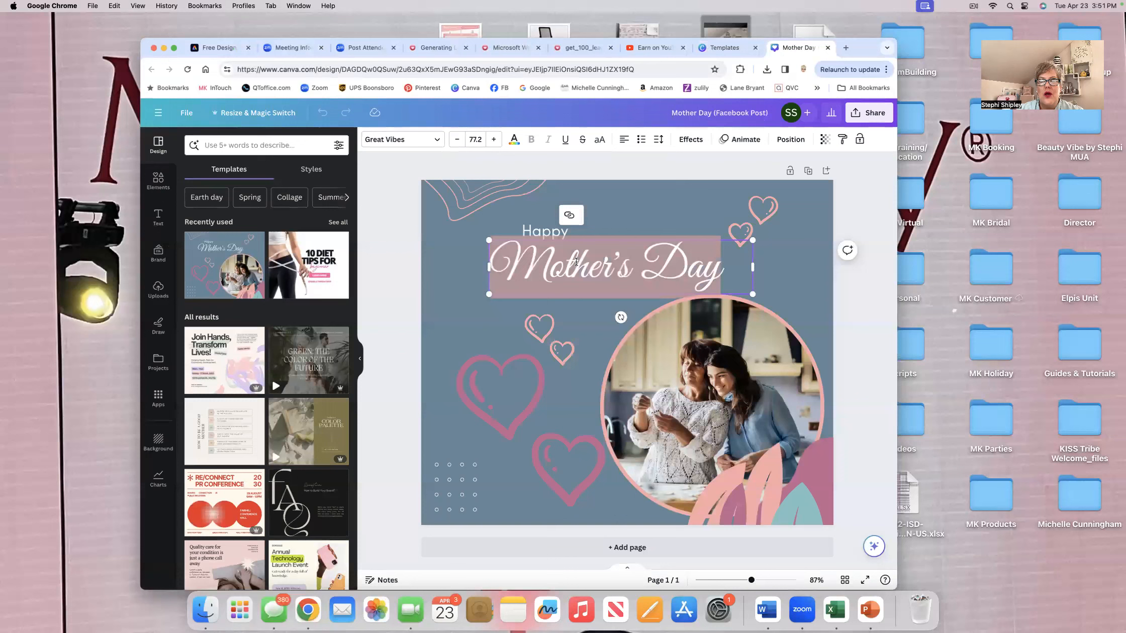
click(723, 272)
key(BackSpace)
key(BackSpace)
key(BackSpace)
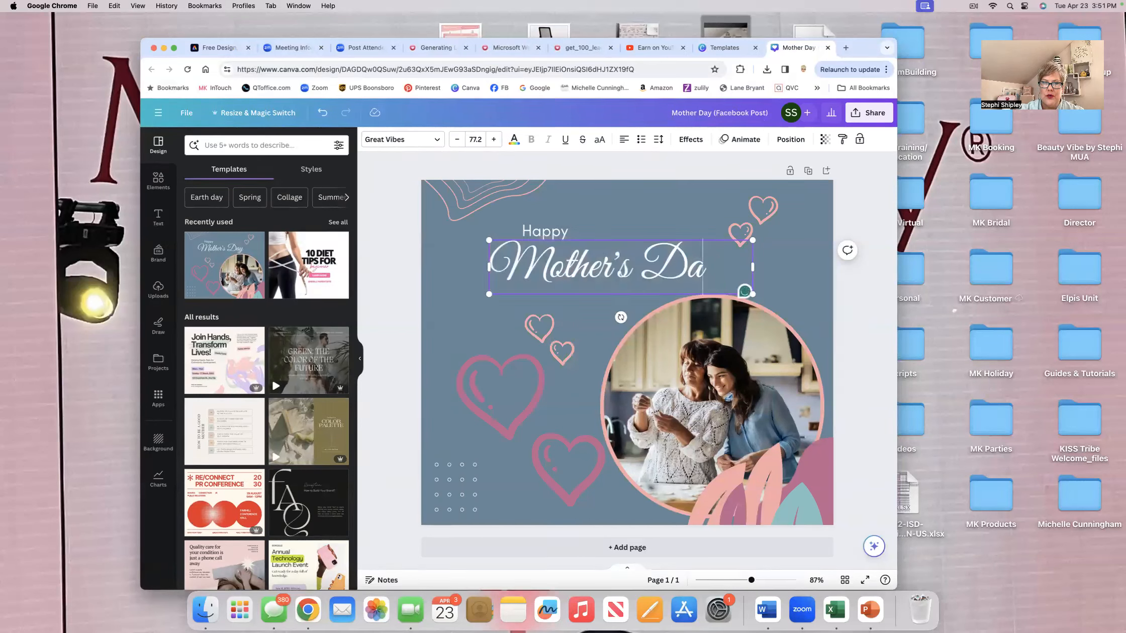
key(BackSpace)
key(BackSpace)
text(&)
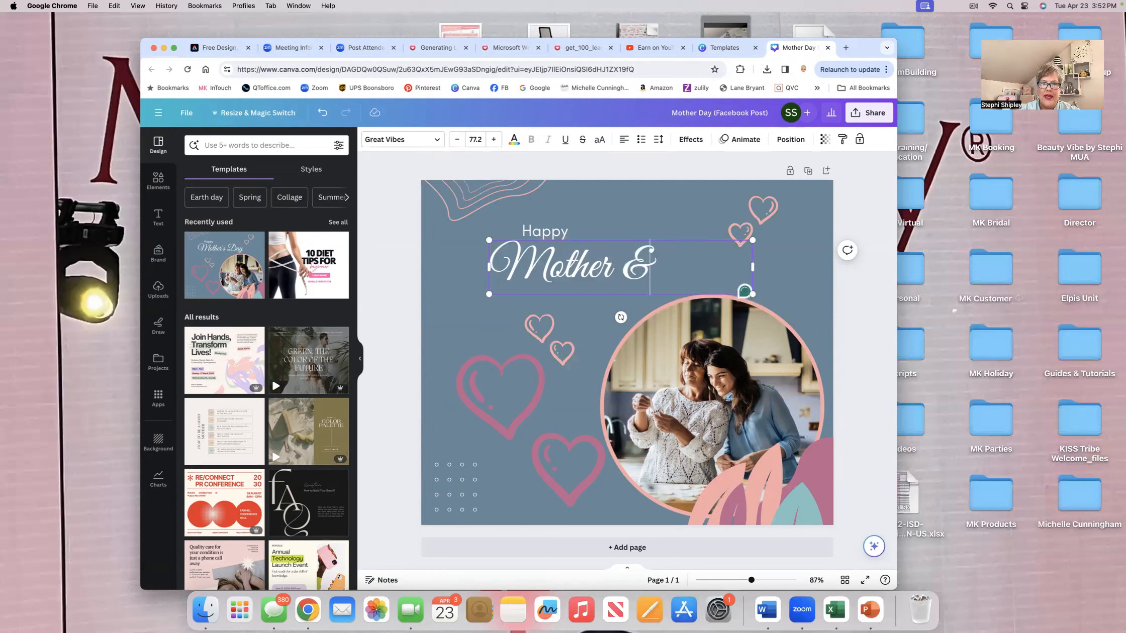
text( Daughter)
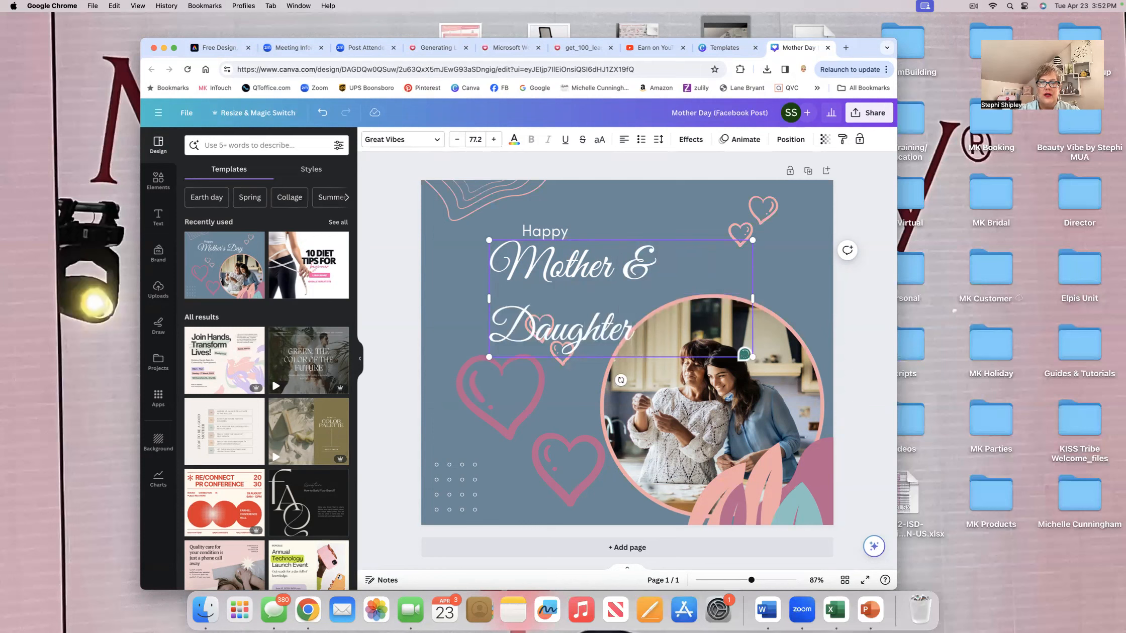
Add the line "Pampering Sesh" below "Mother & Daughter" in the script heading.
key(Return)
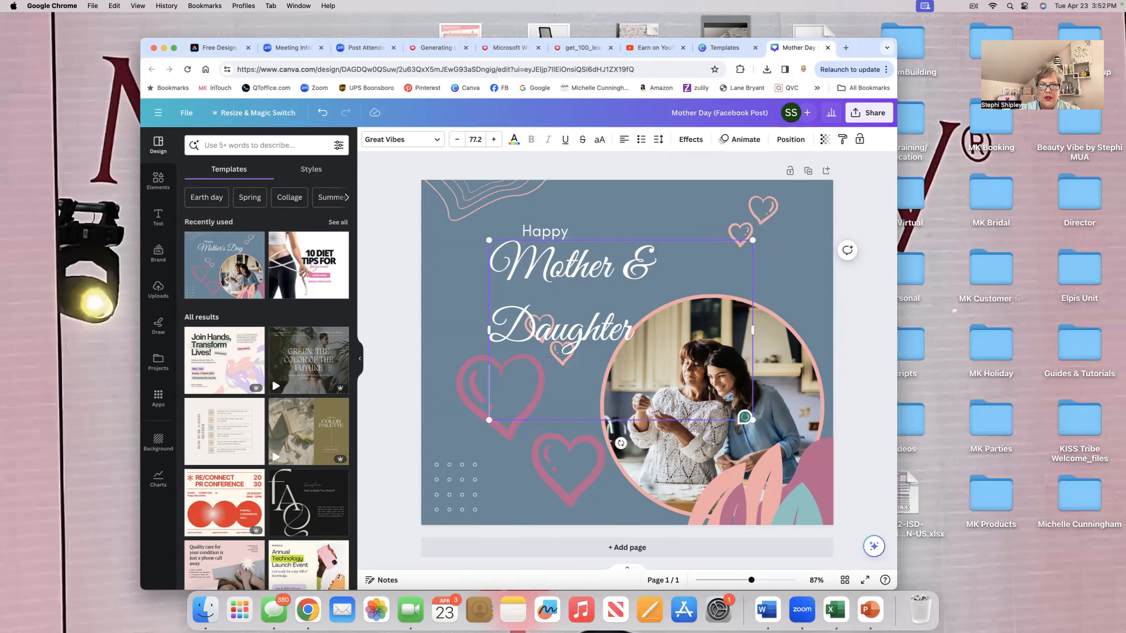
text(Pampering Sesh)
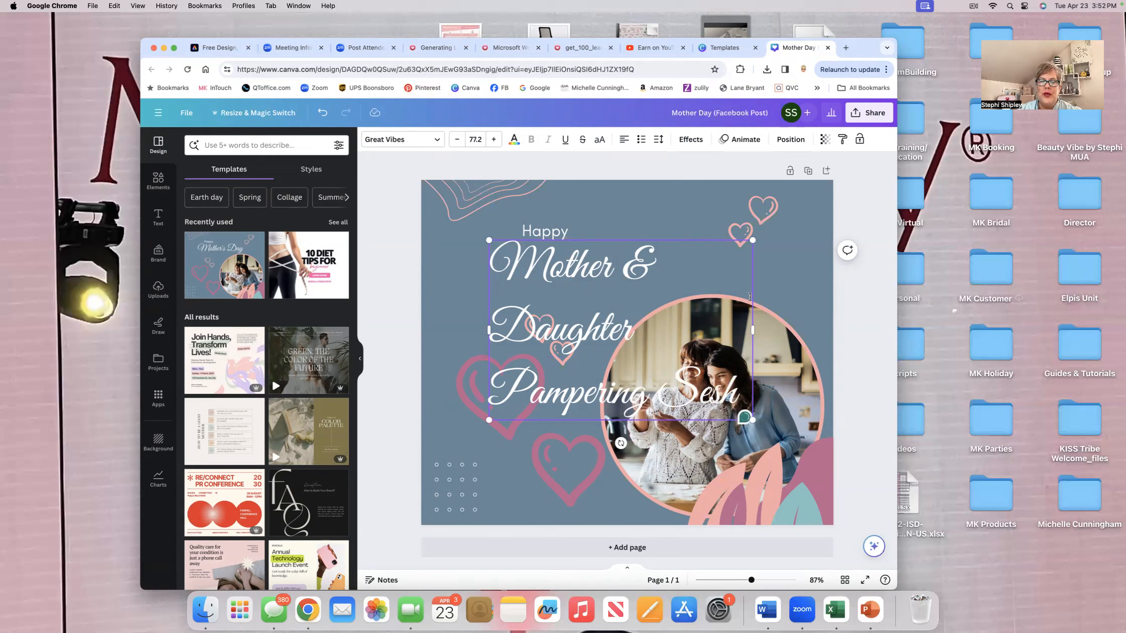
click(678, 219)
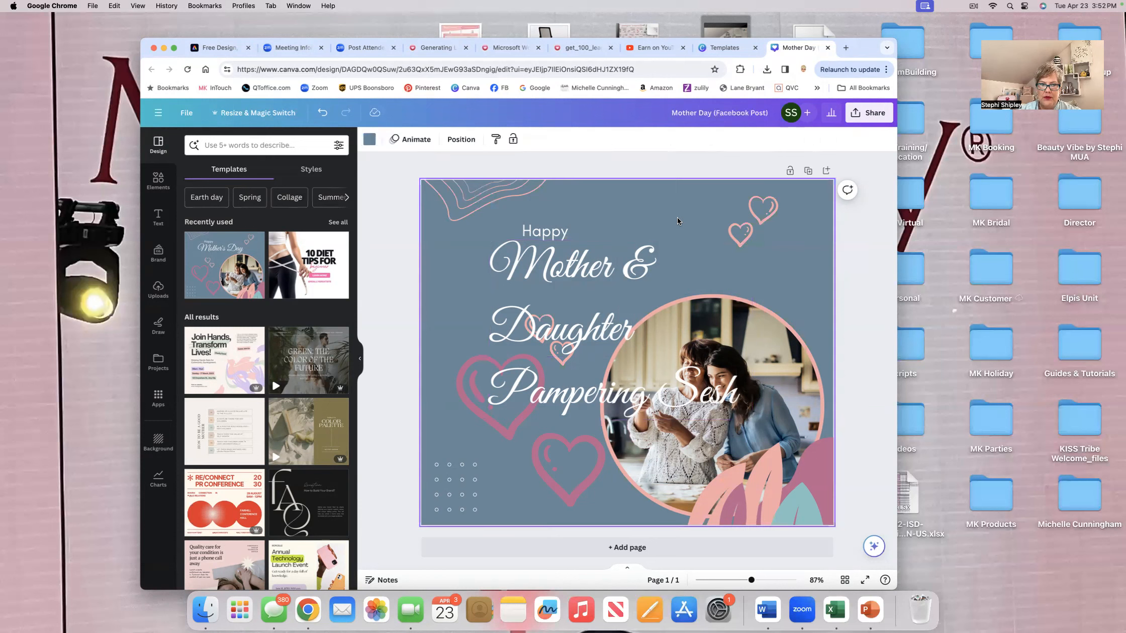
Reduce the script heading's font size to 63.2 so "Mother & Daughter" fits on one line.
click(614, 265)
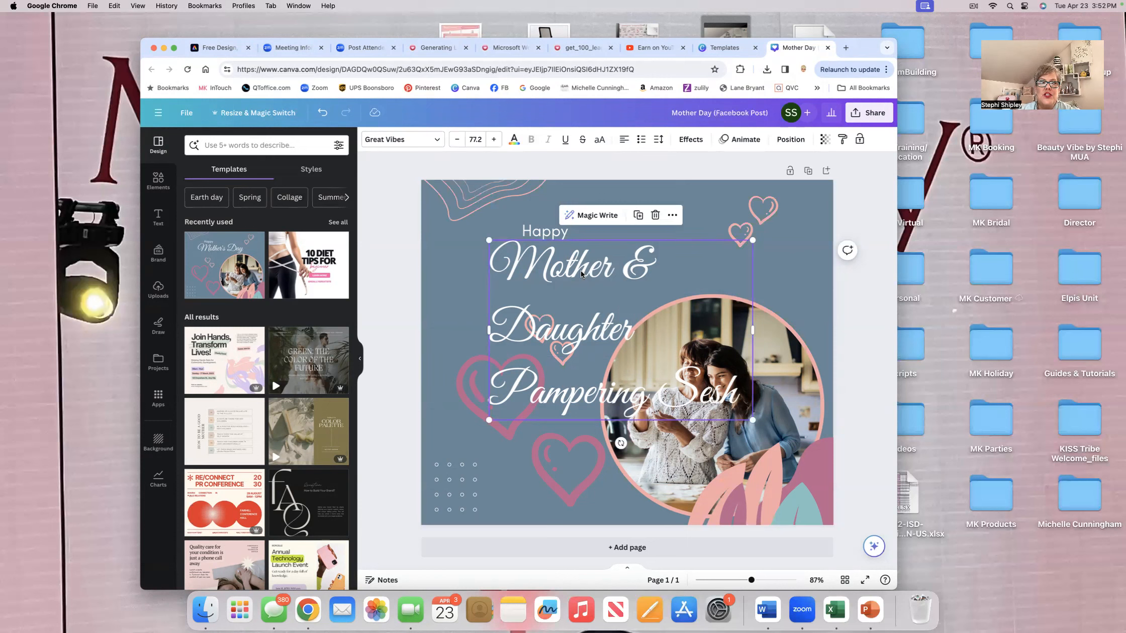
click(456, 141)
click(456, 141)
click(456, 141)
click(456, 141)
click(456, 140)
click(456, 140)
click(456, 140)
click(456, 140)
click(456, 141)
click(456, 141)
click(456, 141)
click(456, 140)
click(456, 141)
click(456, 140)
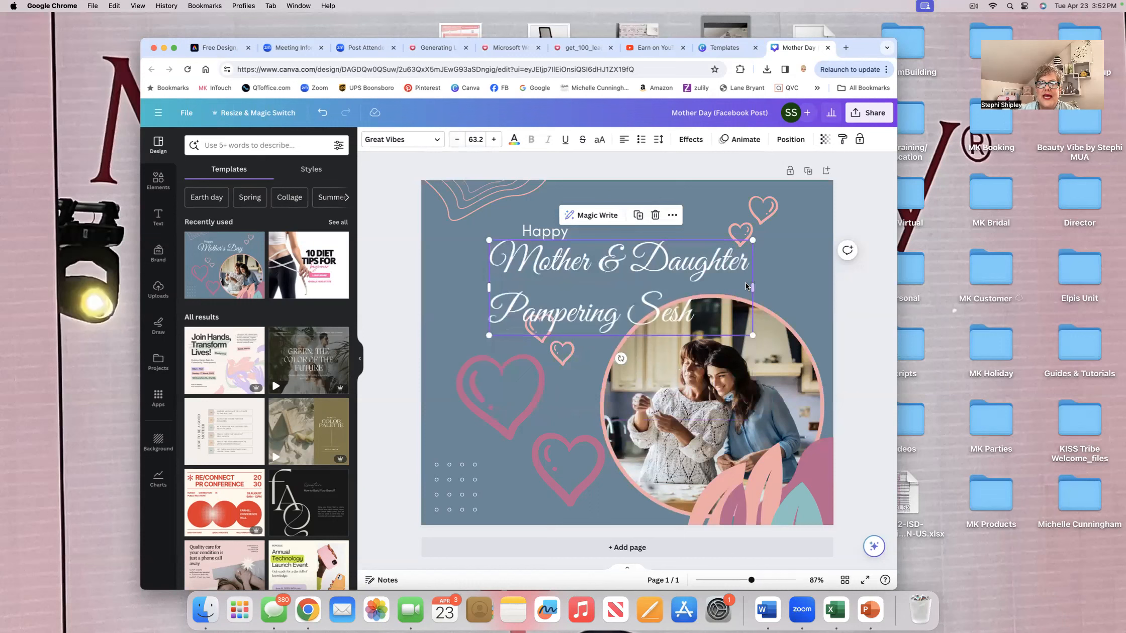
Widen the heading's text box to the full width of the design and center its text.
drag(753, 286, 834, 290)
drag(488, 286, 422, 280)
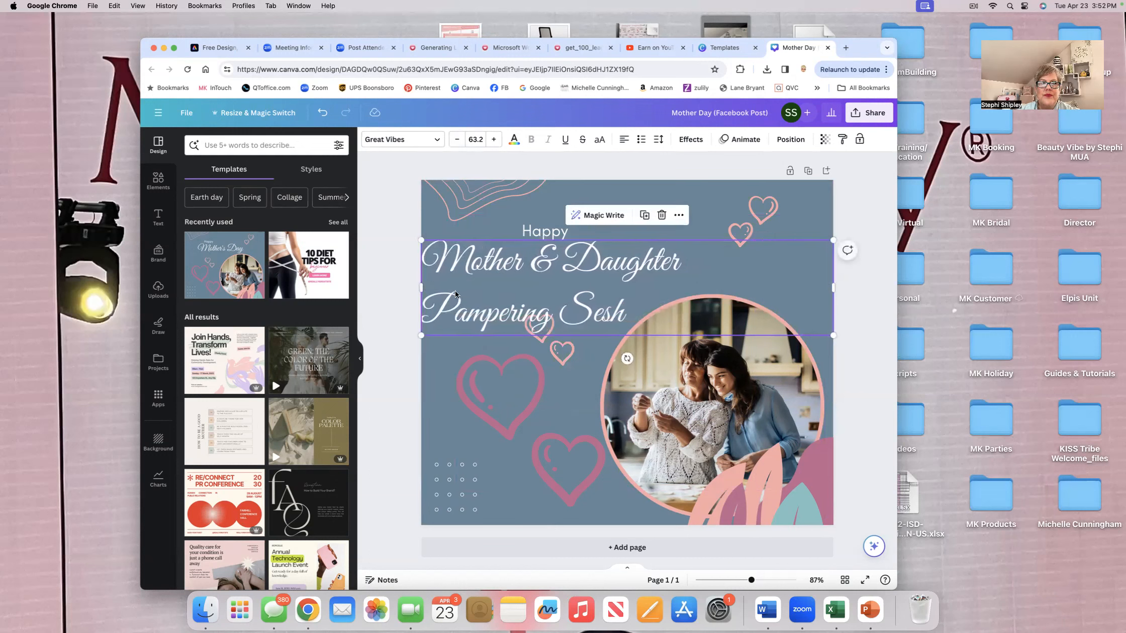
click(623, 141)
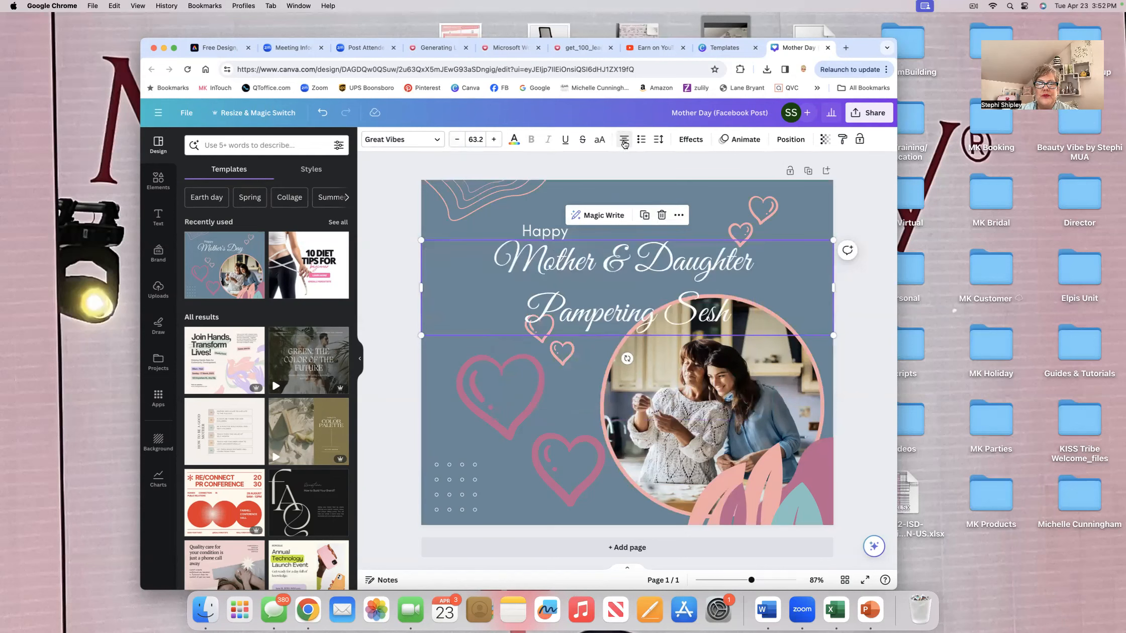
Delete the word "Happy" and move the script heading up to the top of the design, above the round photo.
click(546, 233)
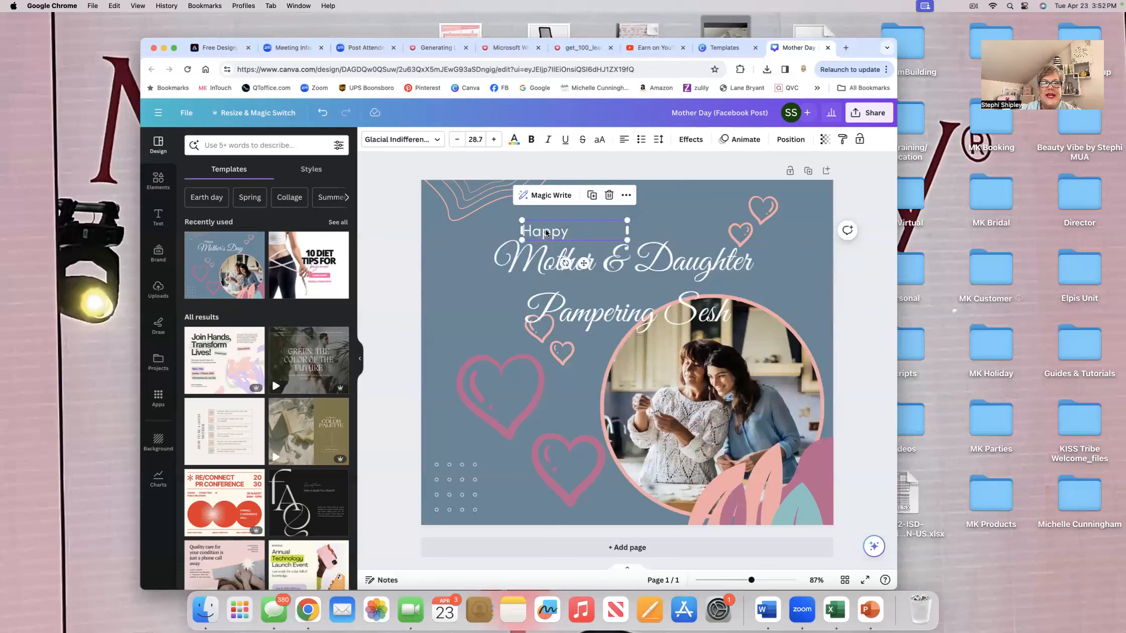
click(609, 195)
click(650, 262)
drag(649, 263, 645, 222)
drag(645, 217, 647, 215)
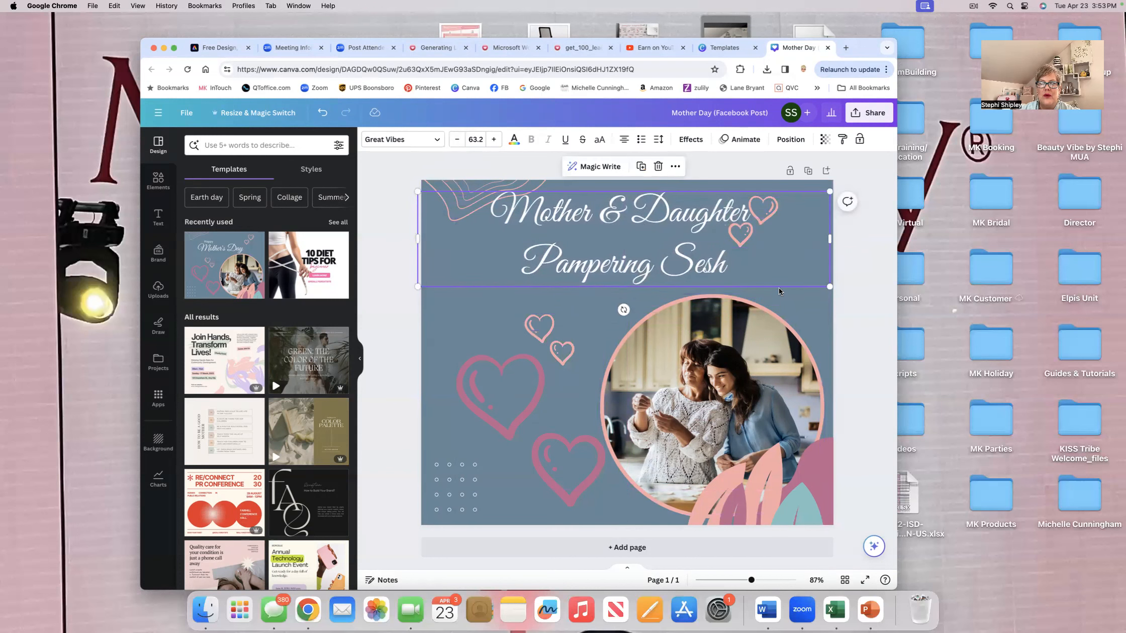
click(799, 308)
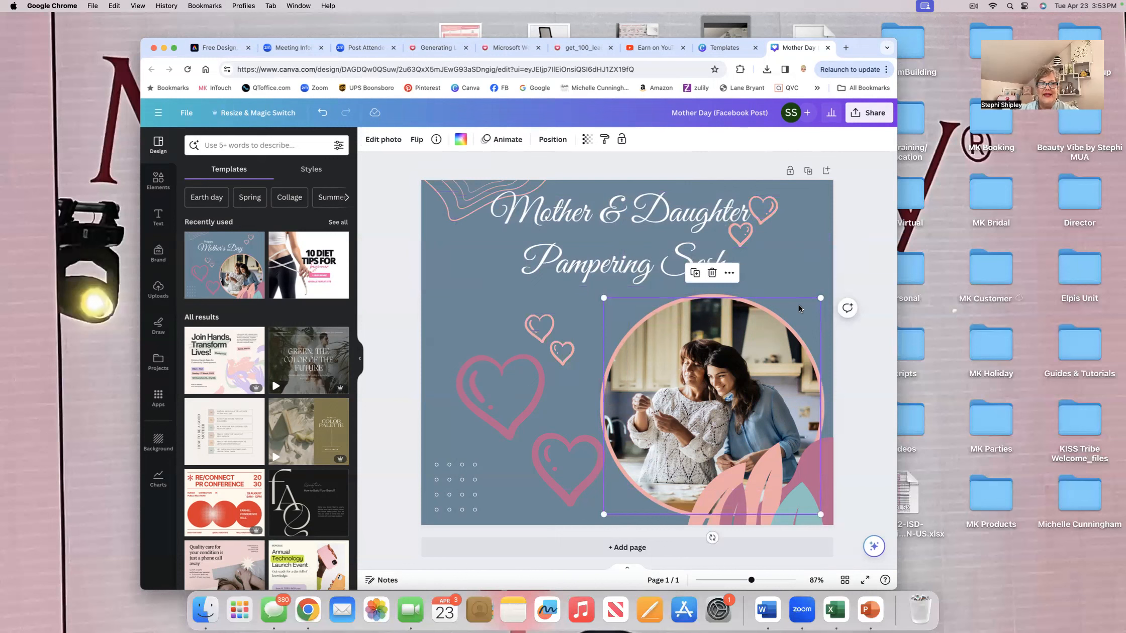
click(491, 297)
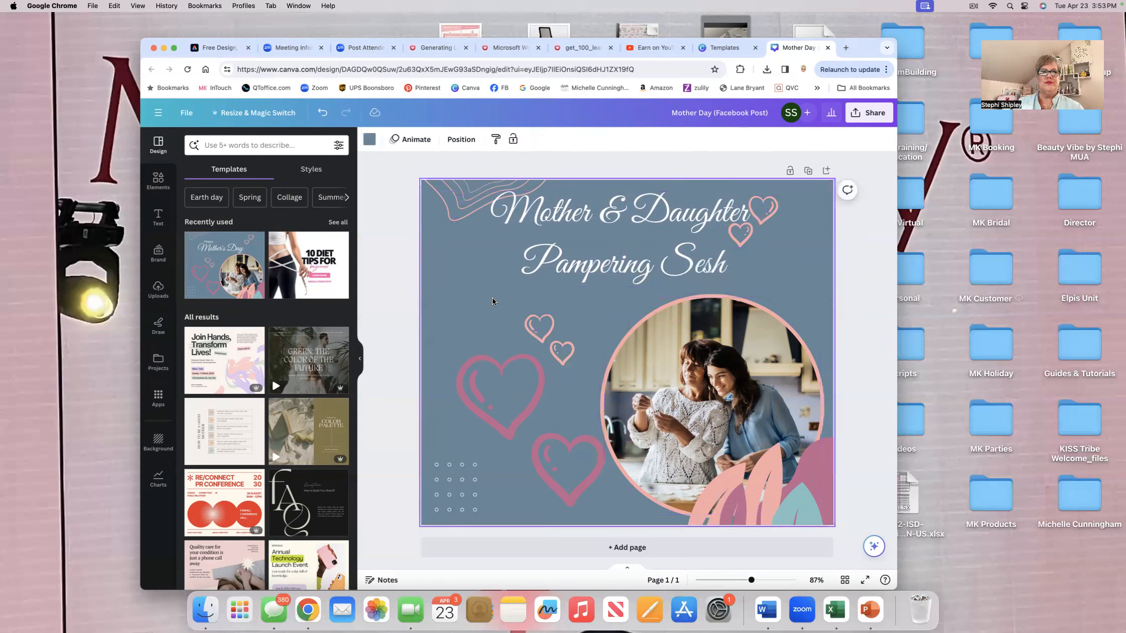
Apply the Shadow text effect to the "Mother & Daughter Pampering Sesh" heading.
click(542, 216)
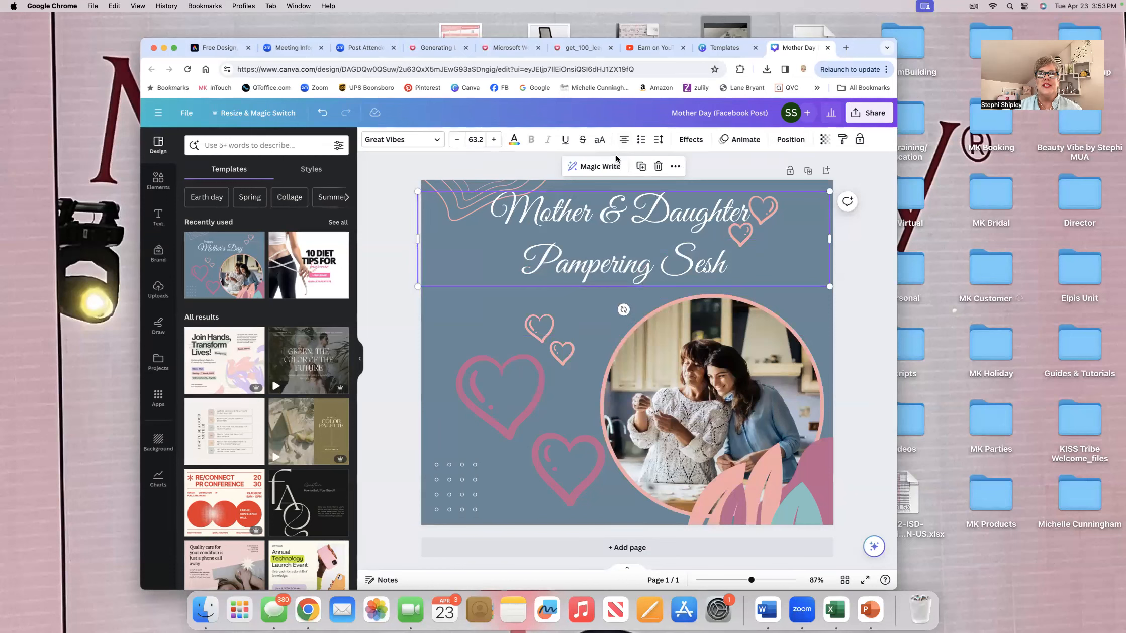
click(686, 141)
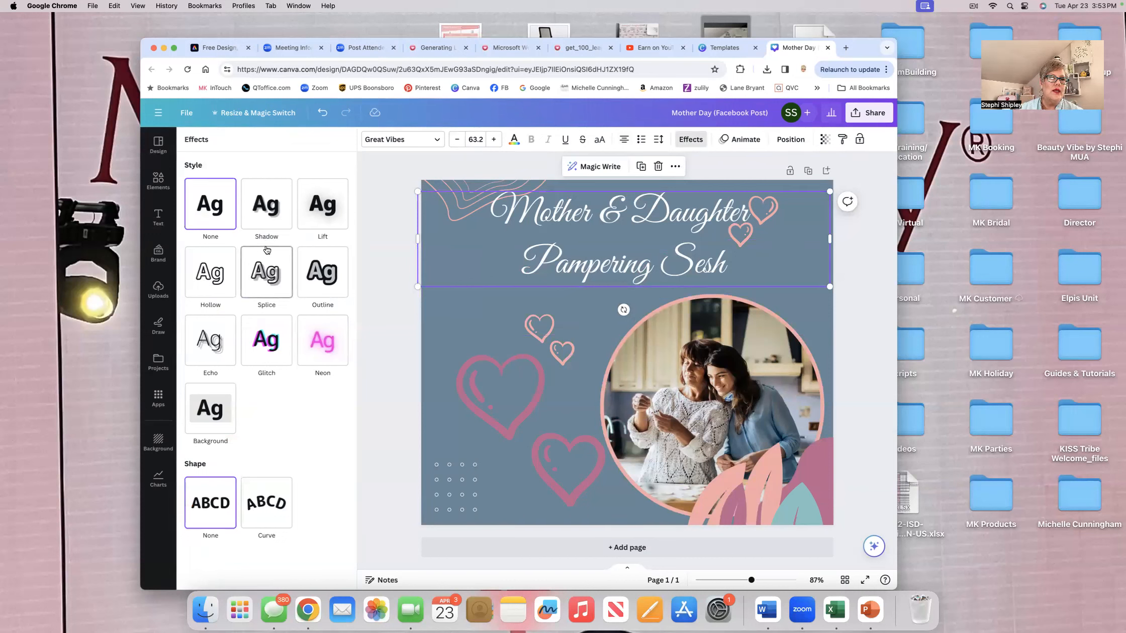
click(272, 219)
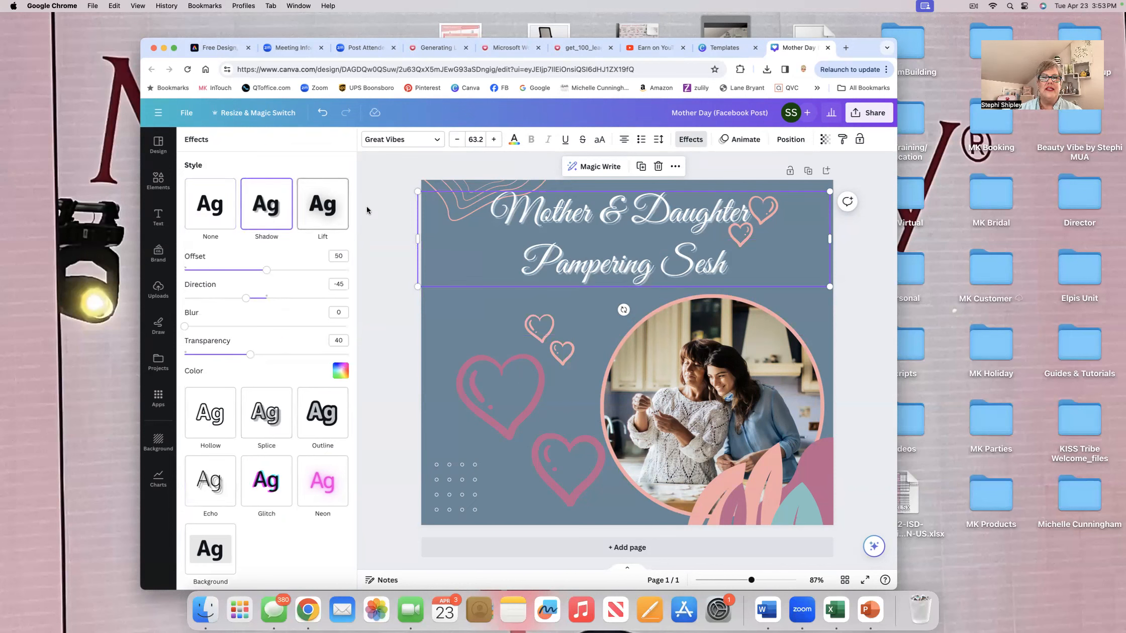
Try the mauve #bc658d and teal document colors on the heading text, returning it to white.
click(514, 143)
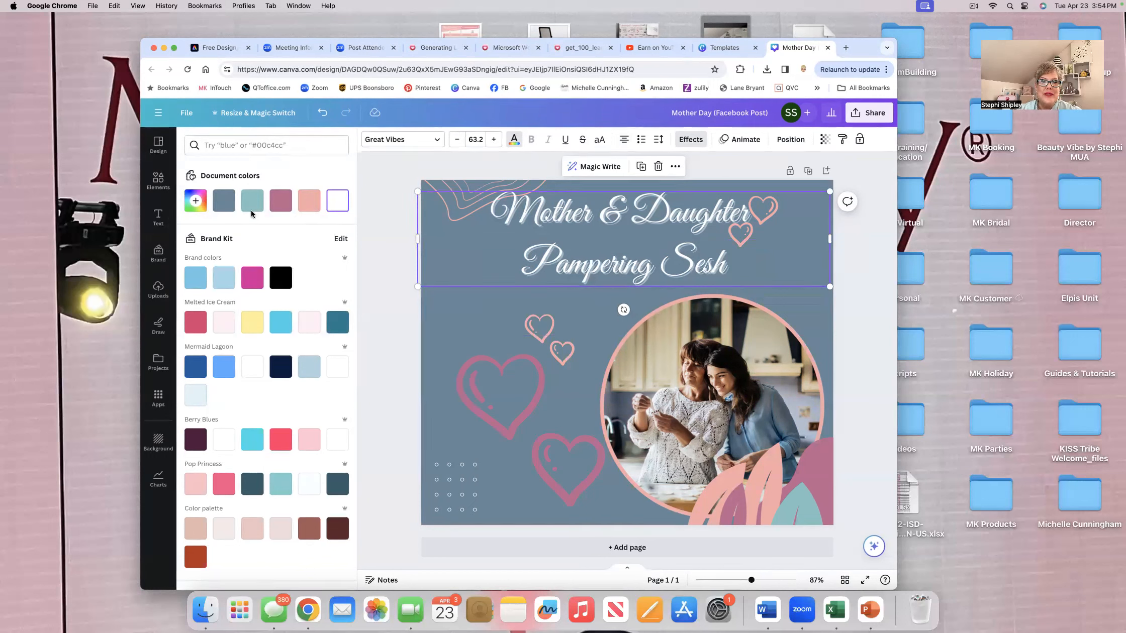
click(281, 201)
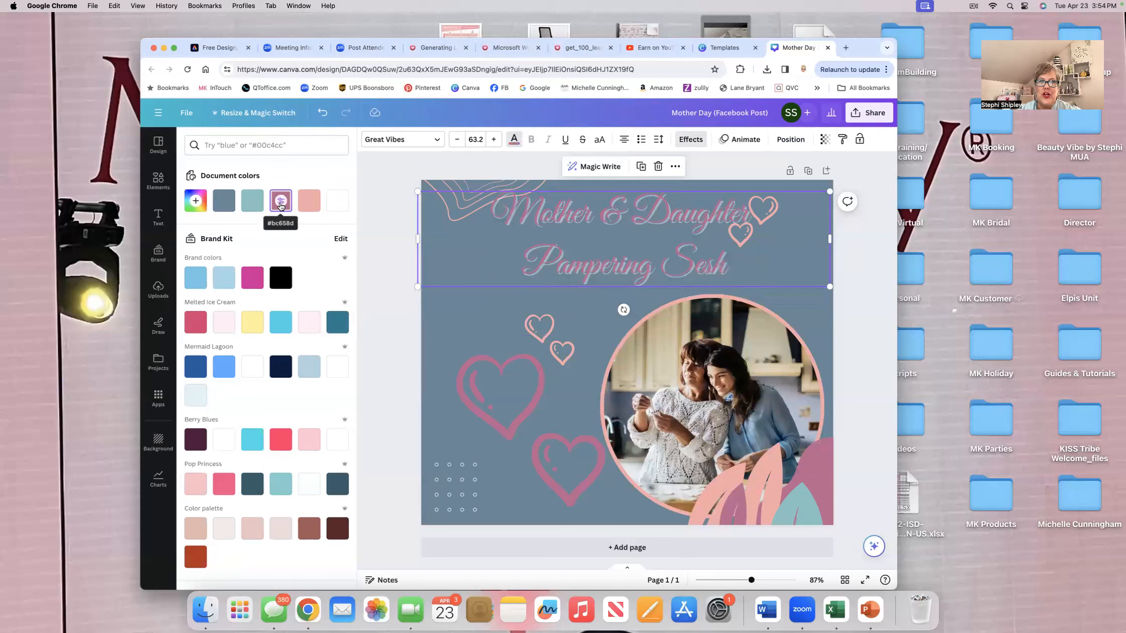
click(254, 207)
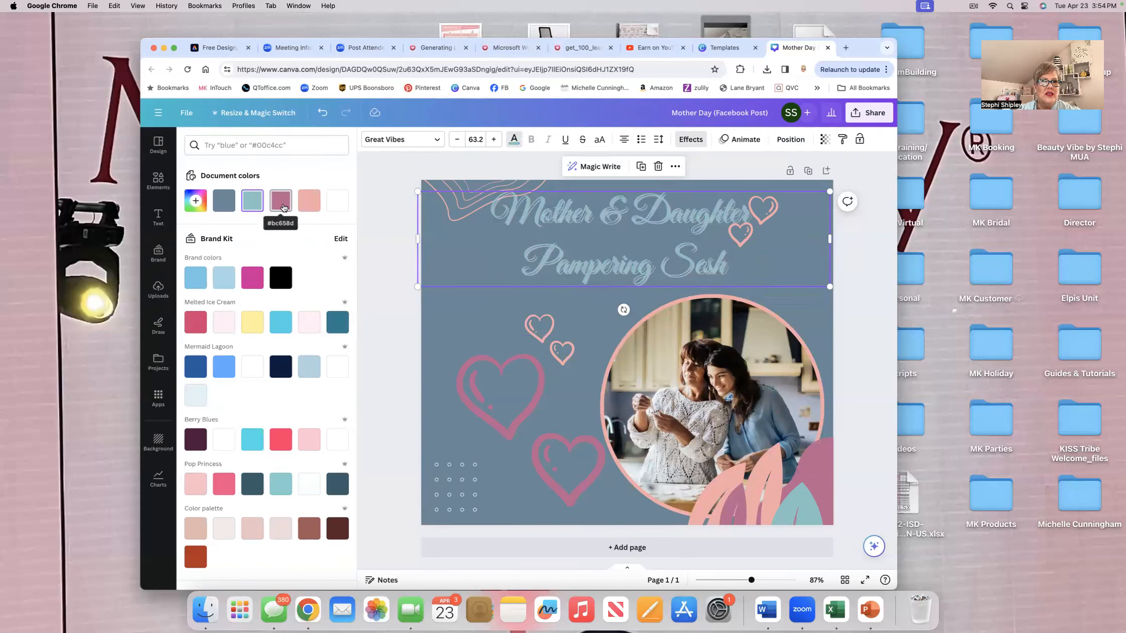
click(282, 205)
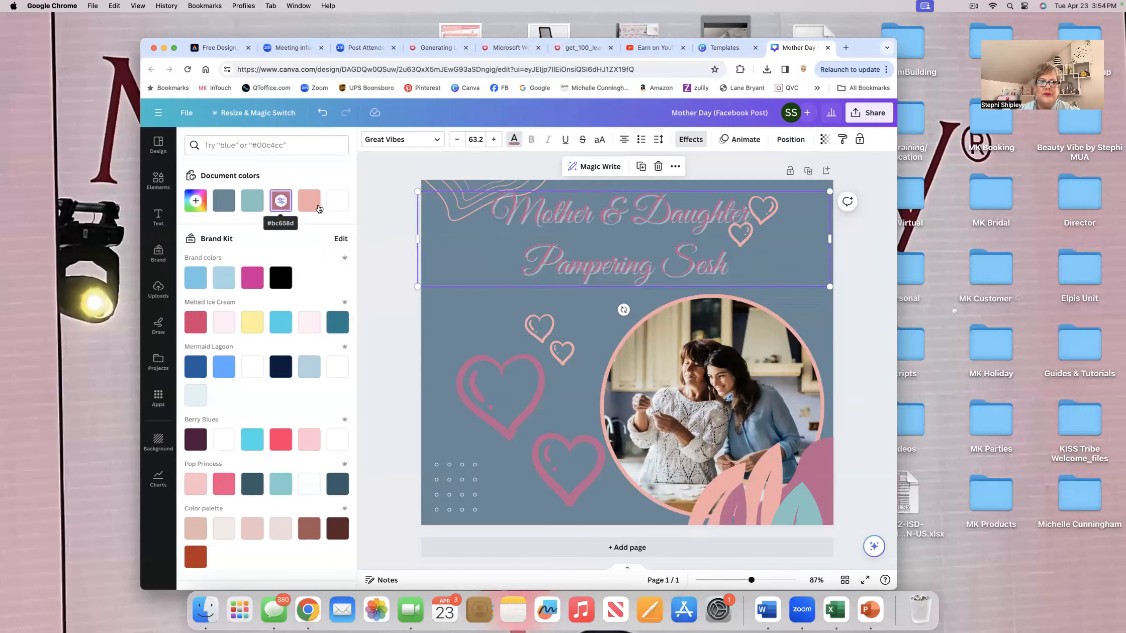
click(343, 206)
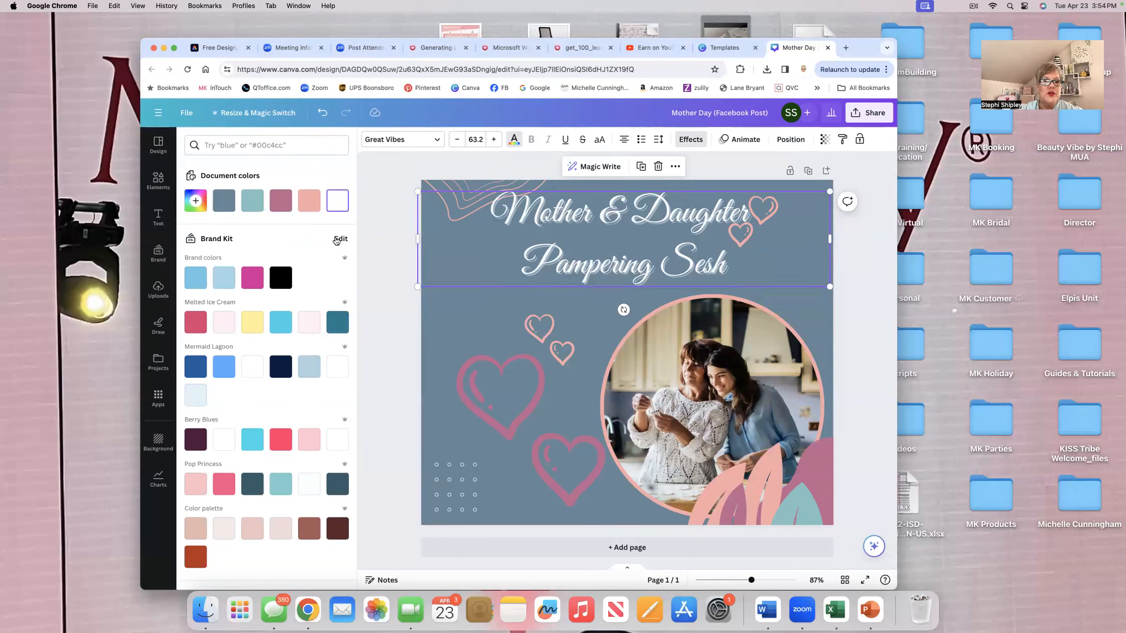
Examine the Brand Kit, photo and default color palettes available for the heading text.
scroll(278, 575, down, 4)
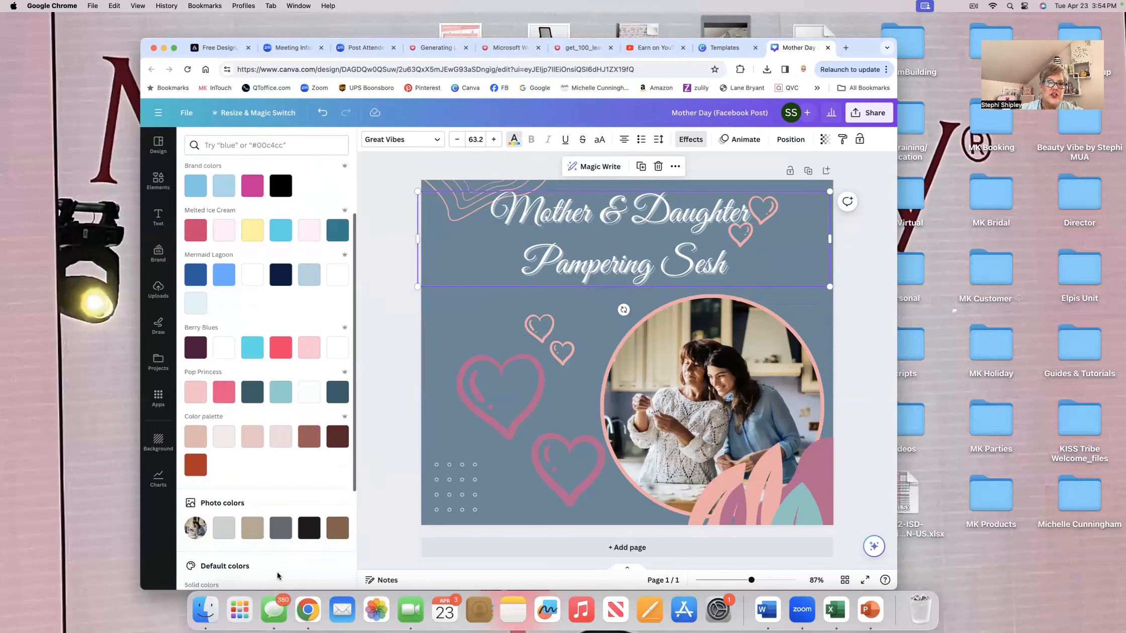
scroll(278, 575, up, 4)
scroll(278, 575, down, 6)
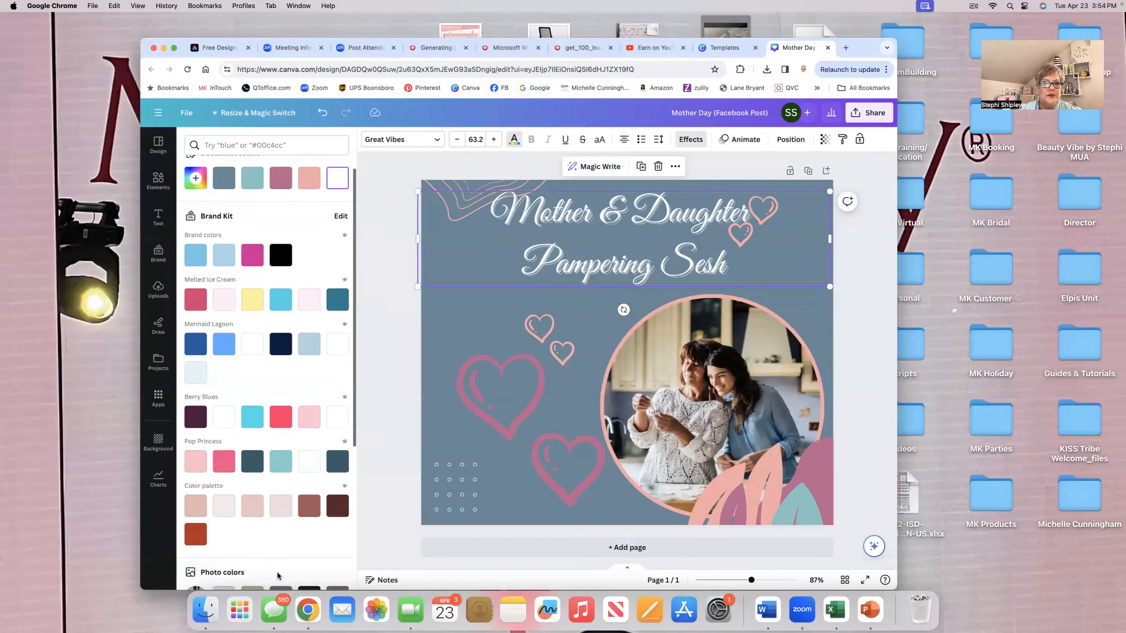
scroll(278, 575, down, 1)
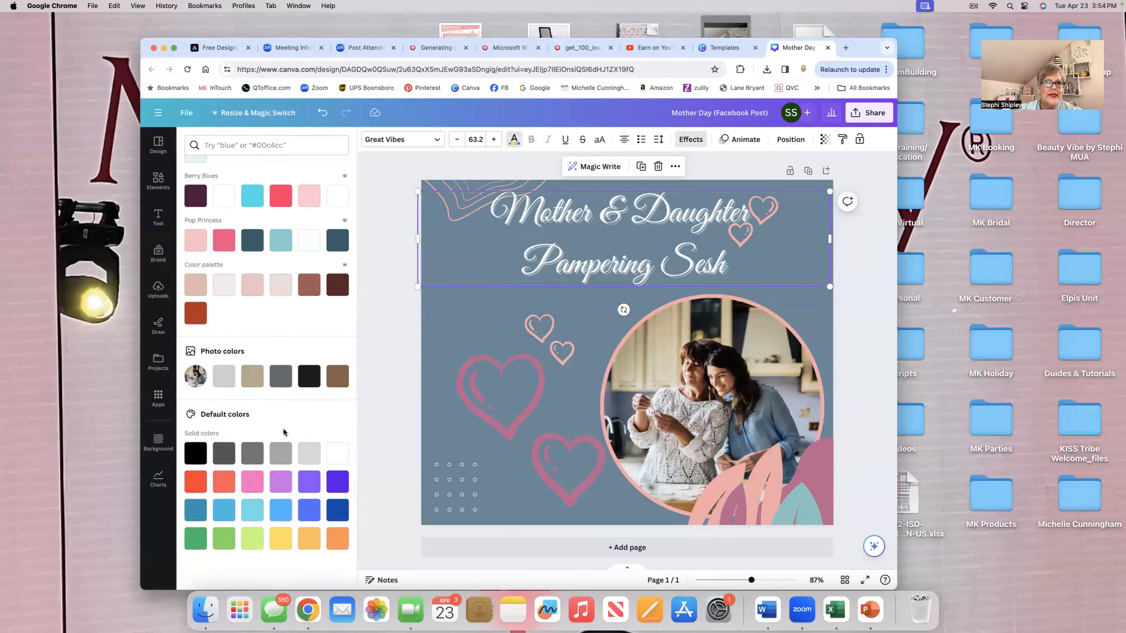
scroll(270, 265, up, 2)
scroll(270, 265, down, 2)
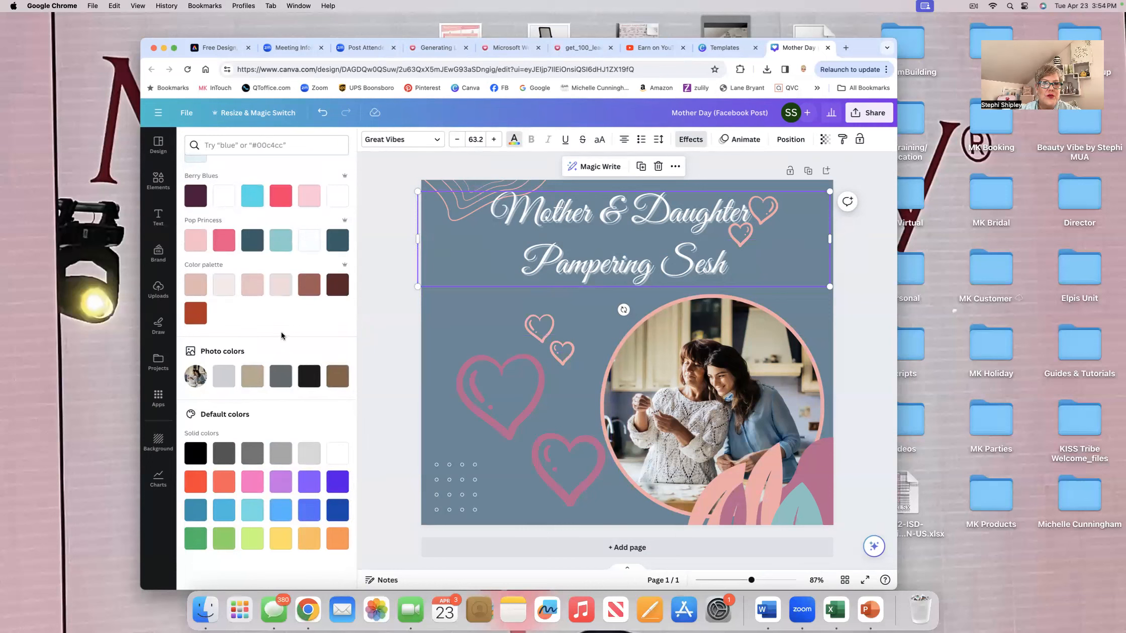
scroll(282, 336, up, 3)
scroll(280, 332, up, 6)
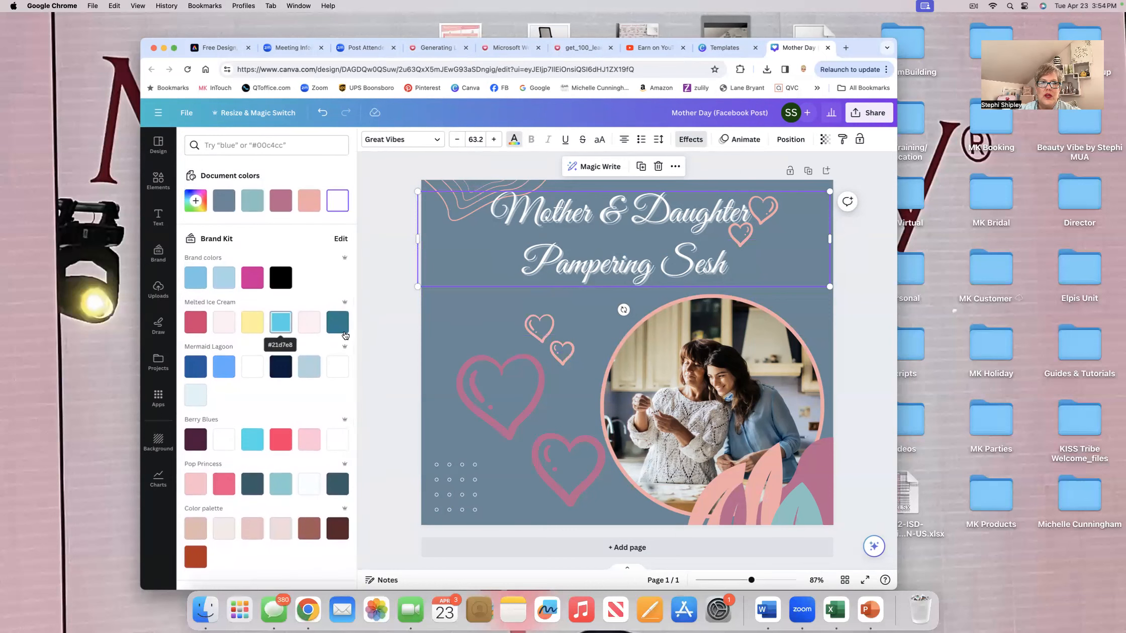
click(465, 337)
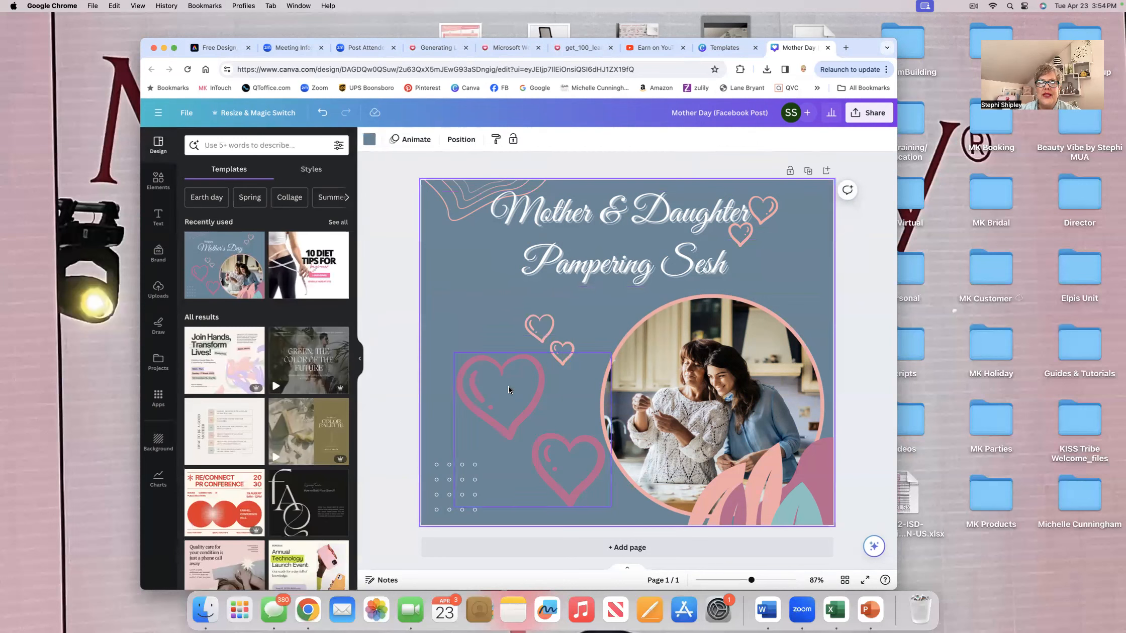
Duplicate the pair of small outlined hearts and place the copy to the left of "Pampering Sesh".
click(544, 334)
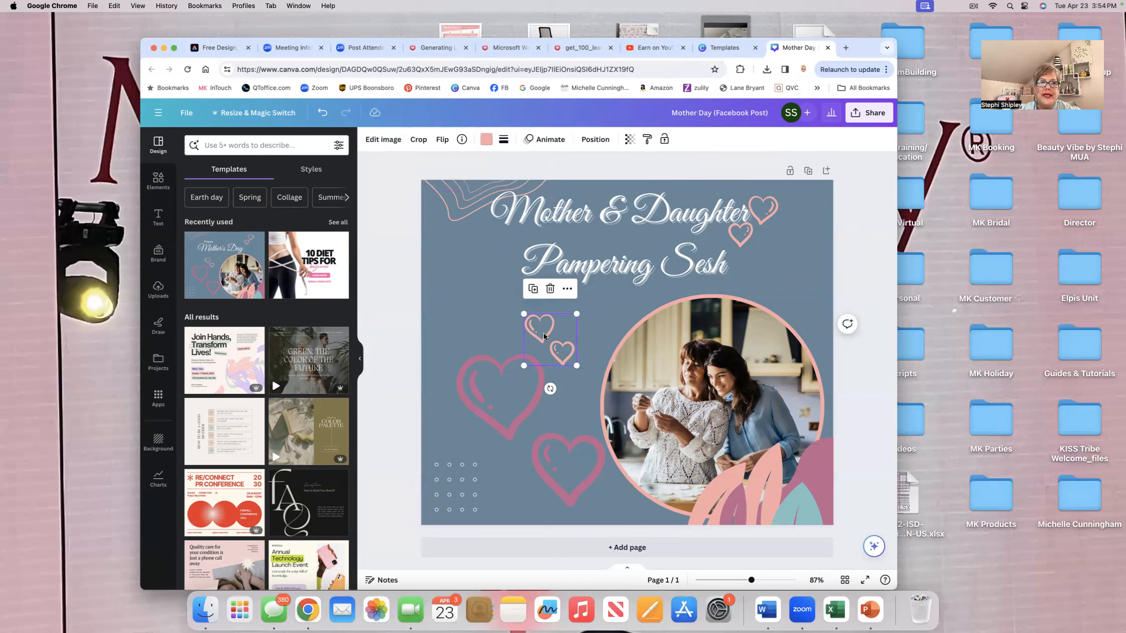
click(531, 288)
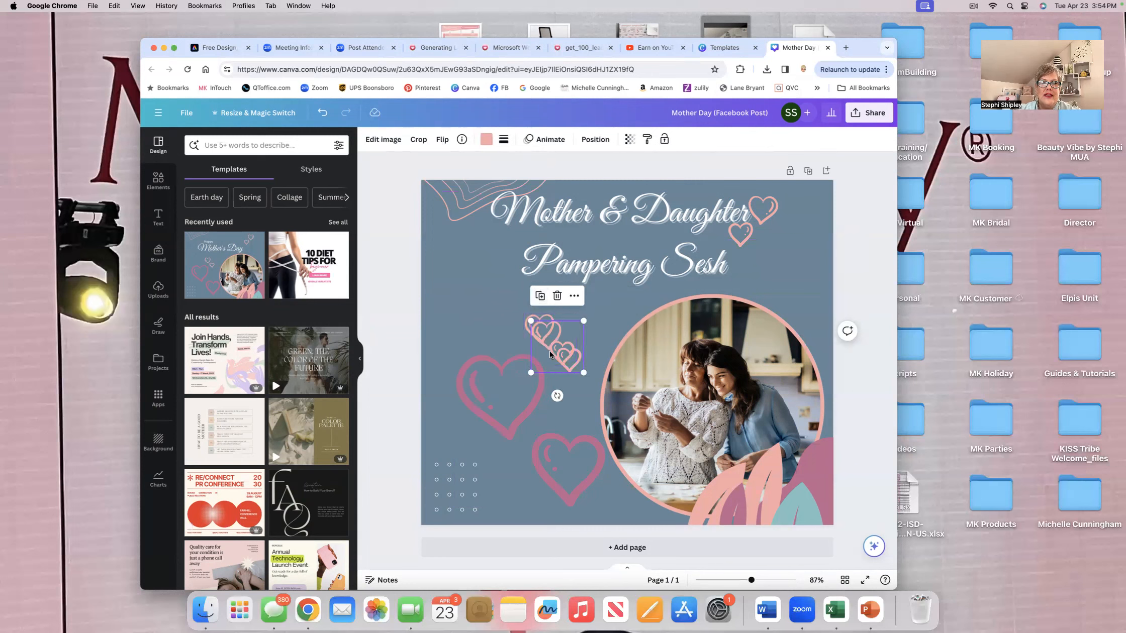
drag(554, 356, 456, 270)
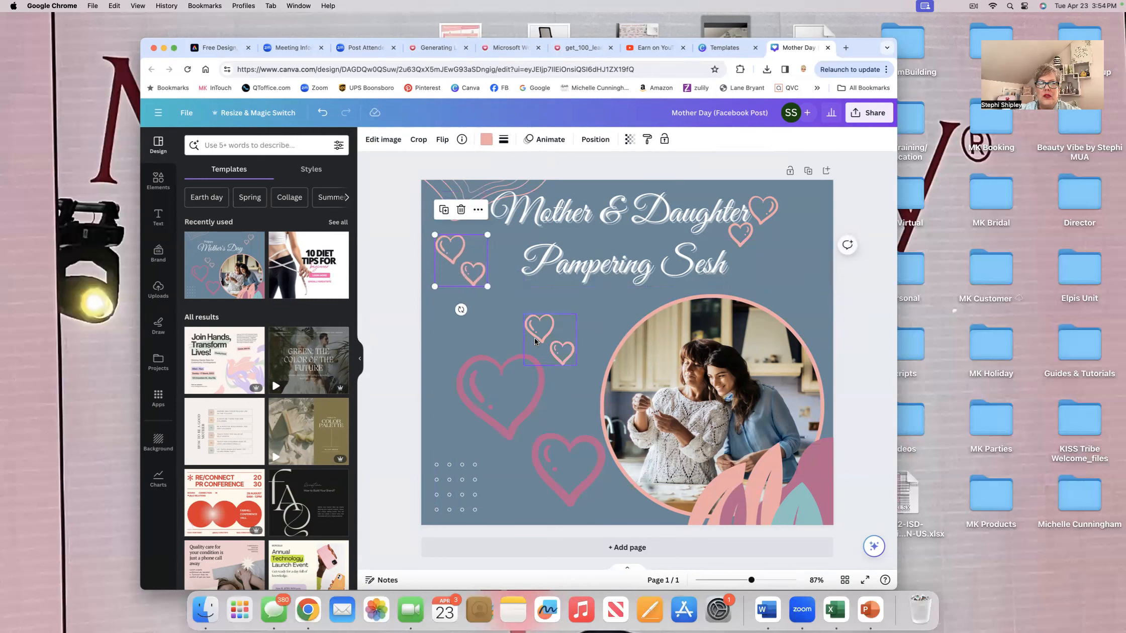
Try a solid border on the copied small hearts, then return its border weight to 0.
click(503, 140)
click(550, 174)
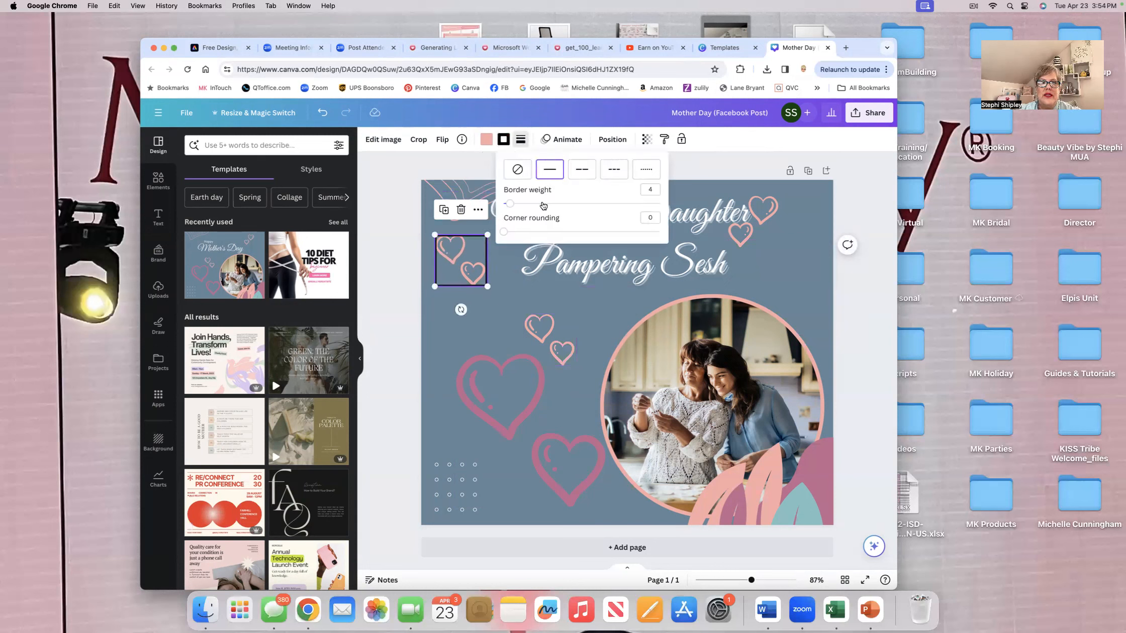
mouse_move(510, 206)
mouse_down()
mouse_move(559, 206)
mouse_move(502, 202)
mouse_up()
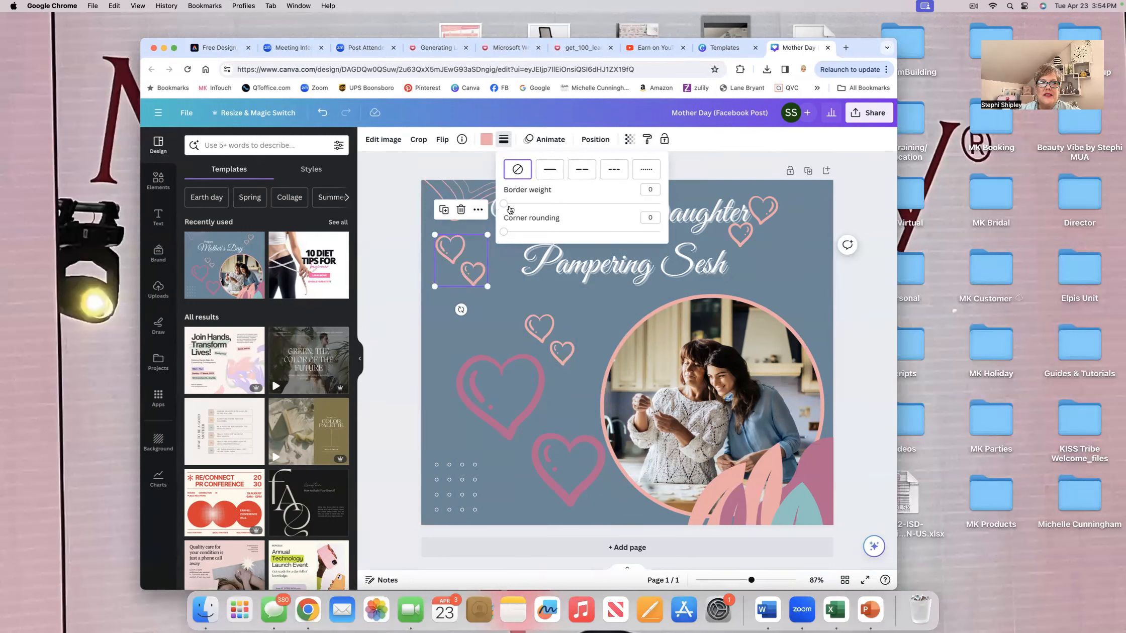
click(487, 313)
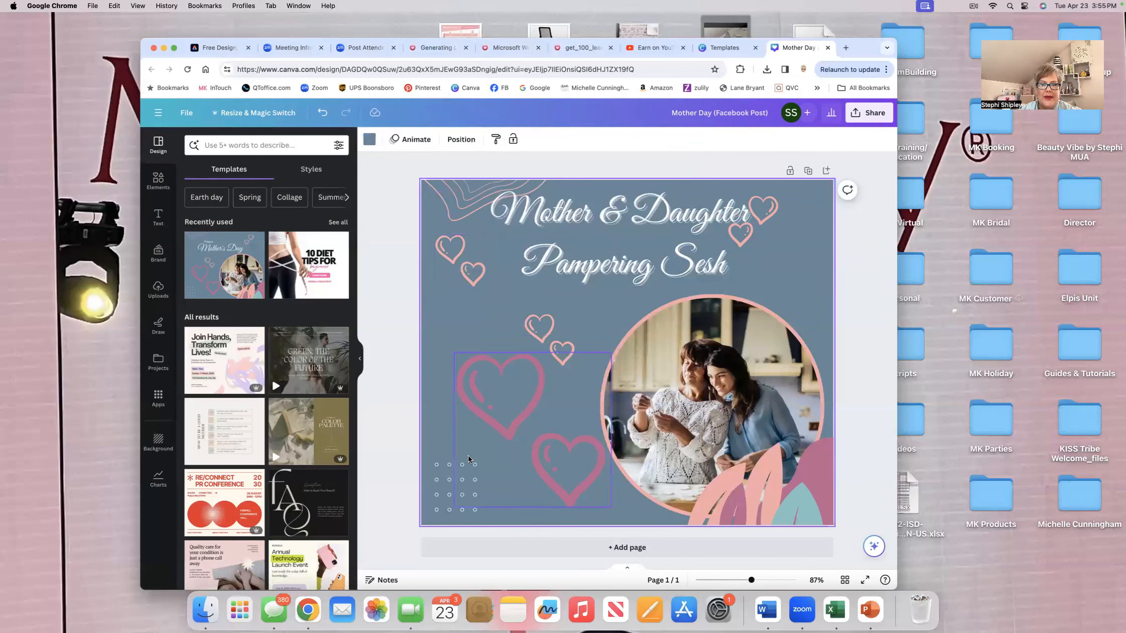
Delete the grid of small white dots from the design's lower-left corner.
click(457, 480)
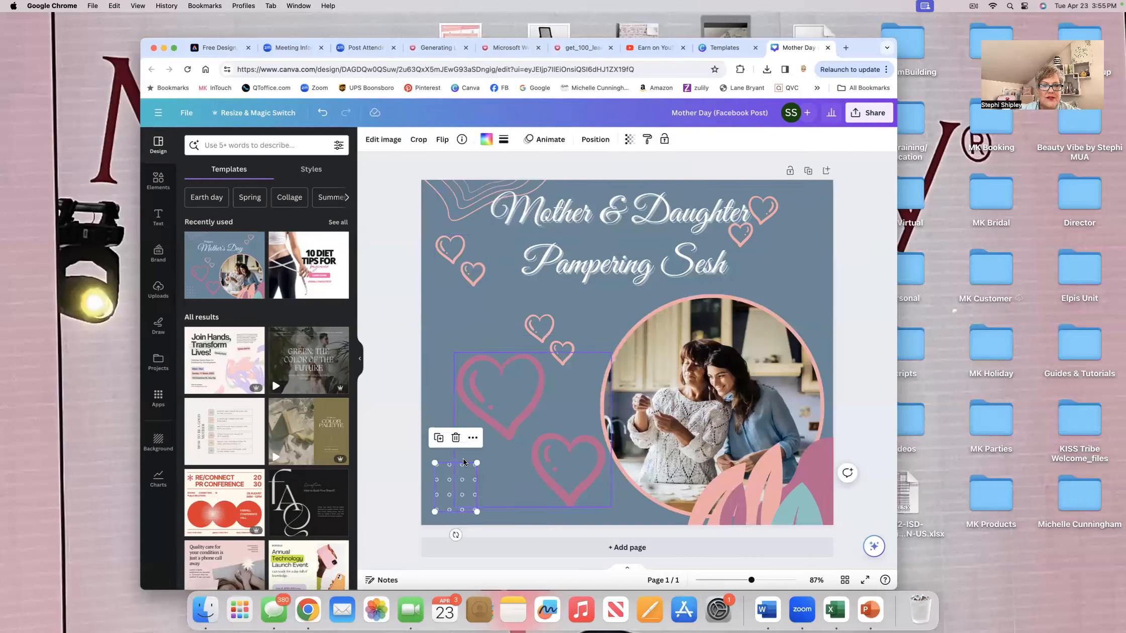
click(455, 438)
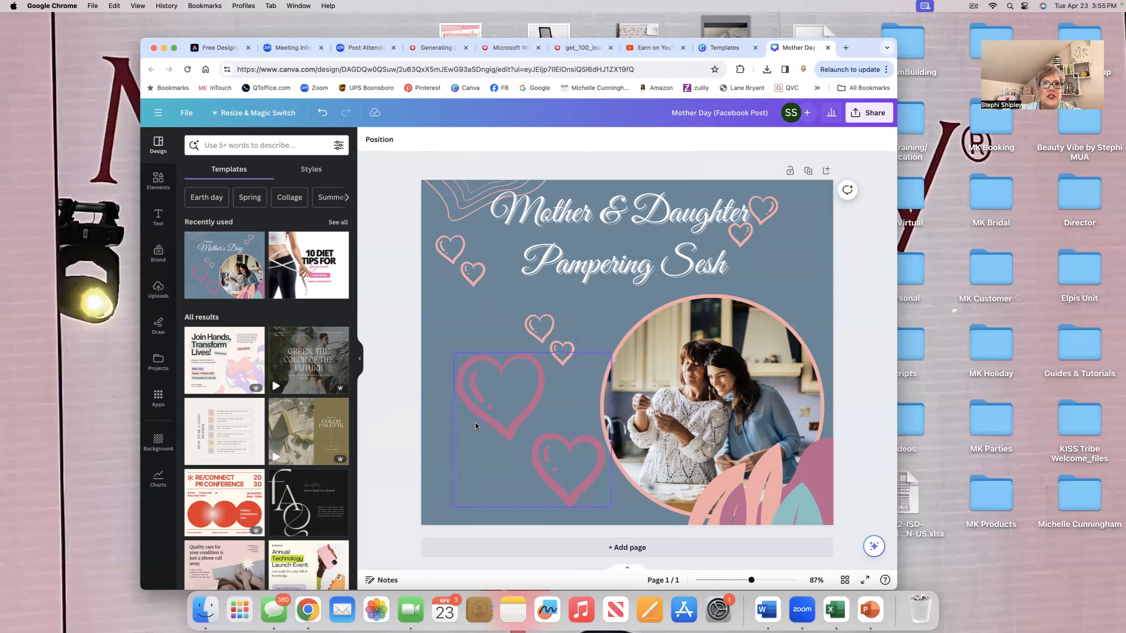
Add a default heading, a subheading and a body text box to the design.
click(162, 221)
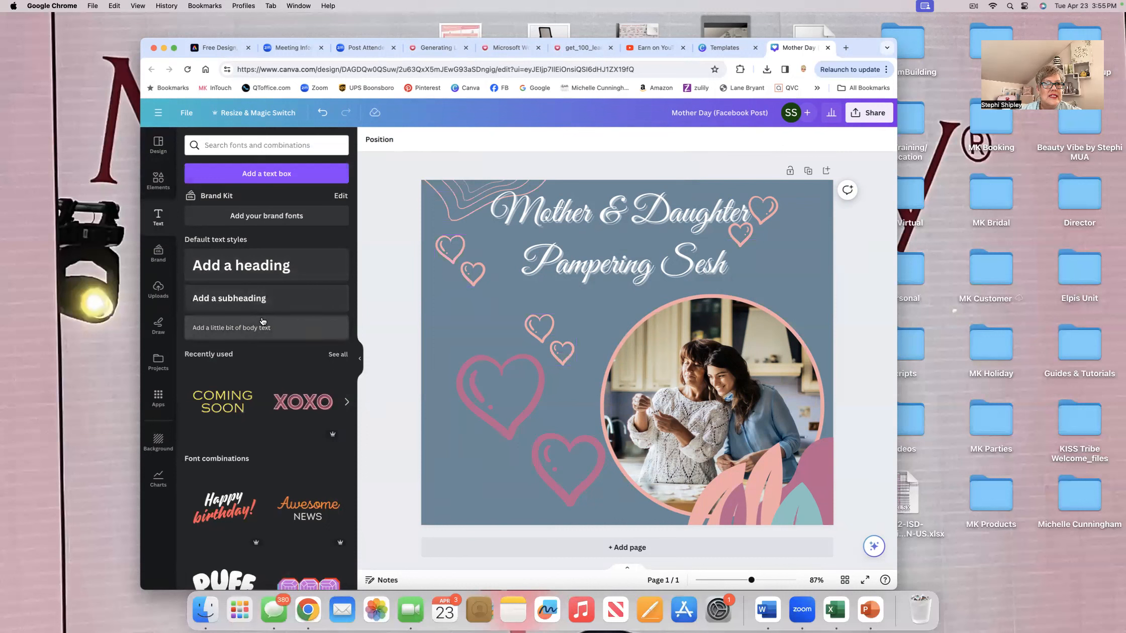
click(271, 270)
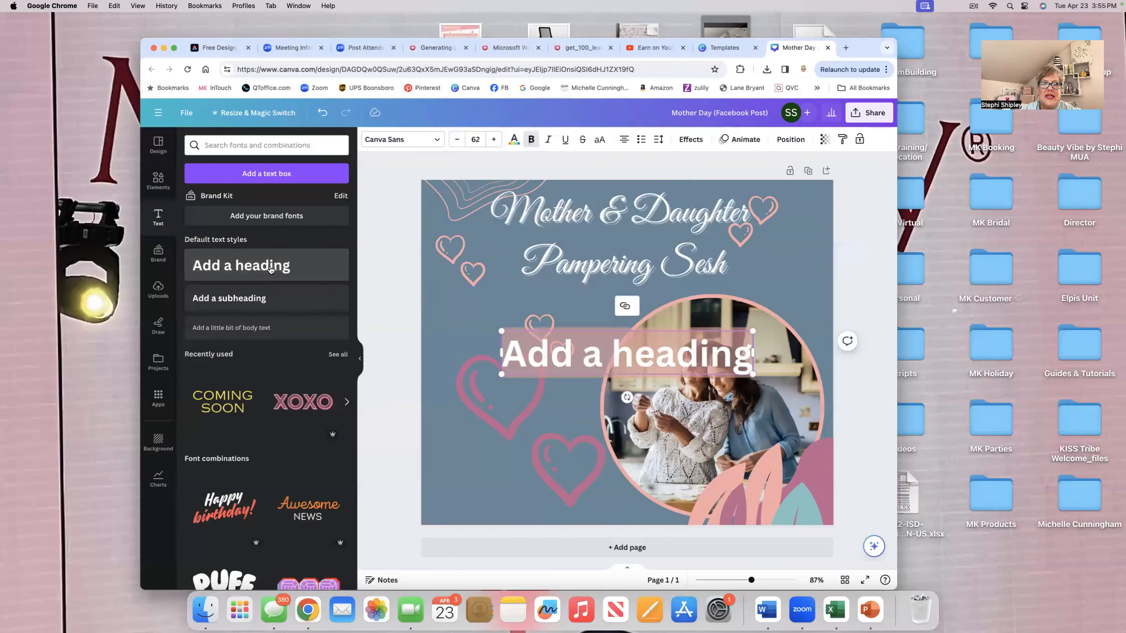
click(267, 299)
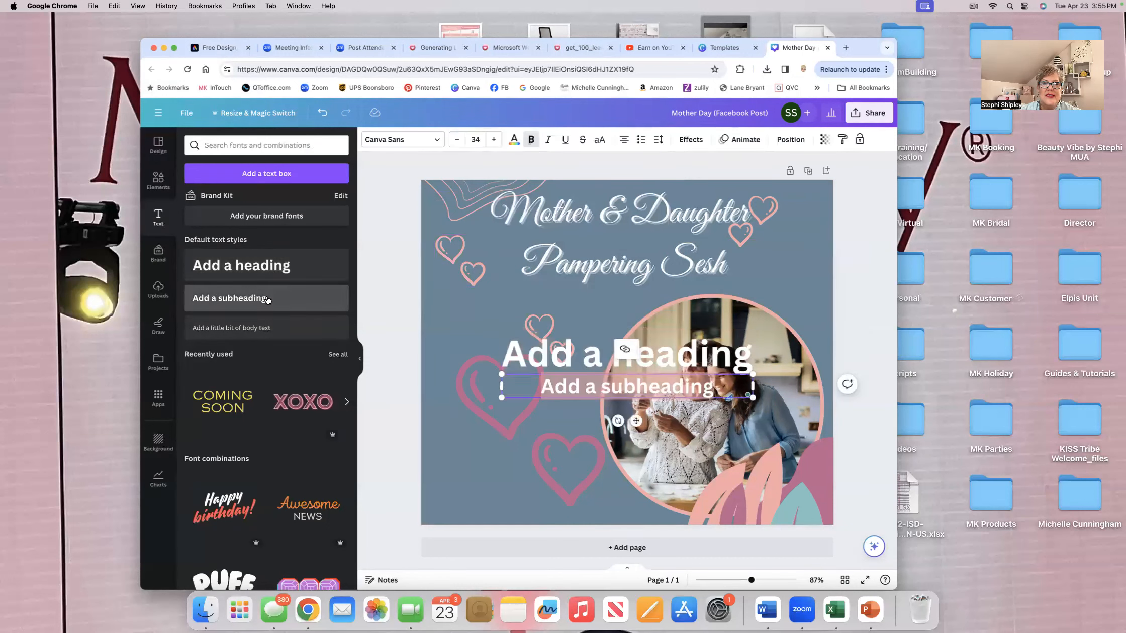
click(259, 329)
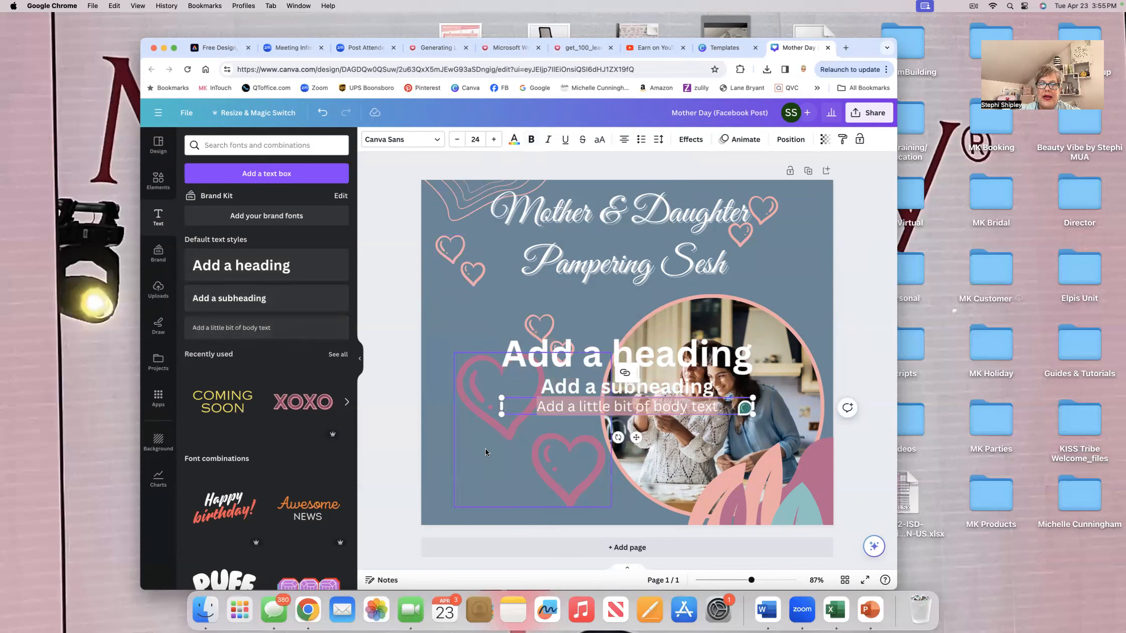
Delete the default heading and body text boxes, keeping the subheading.
click(646, 365)
click(661, 306)
click(650, 410)
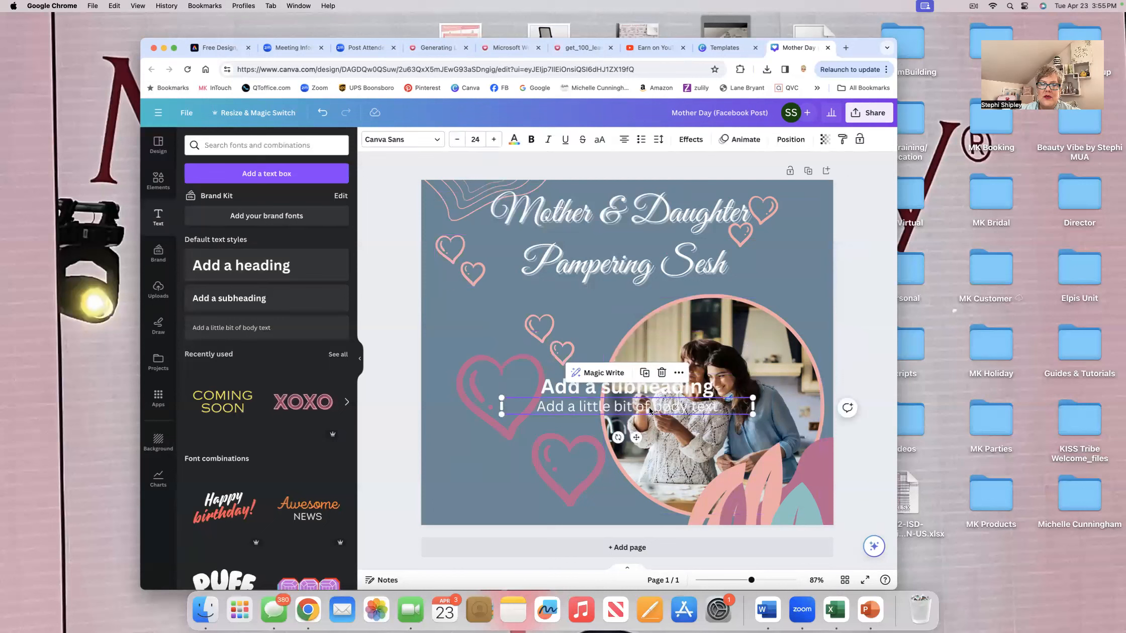
click(645, 373)
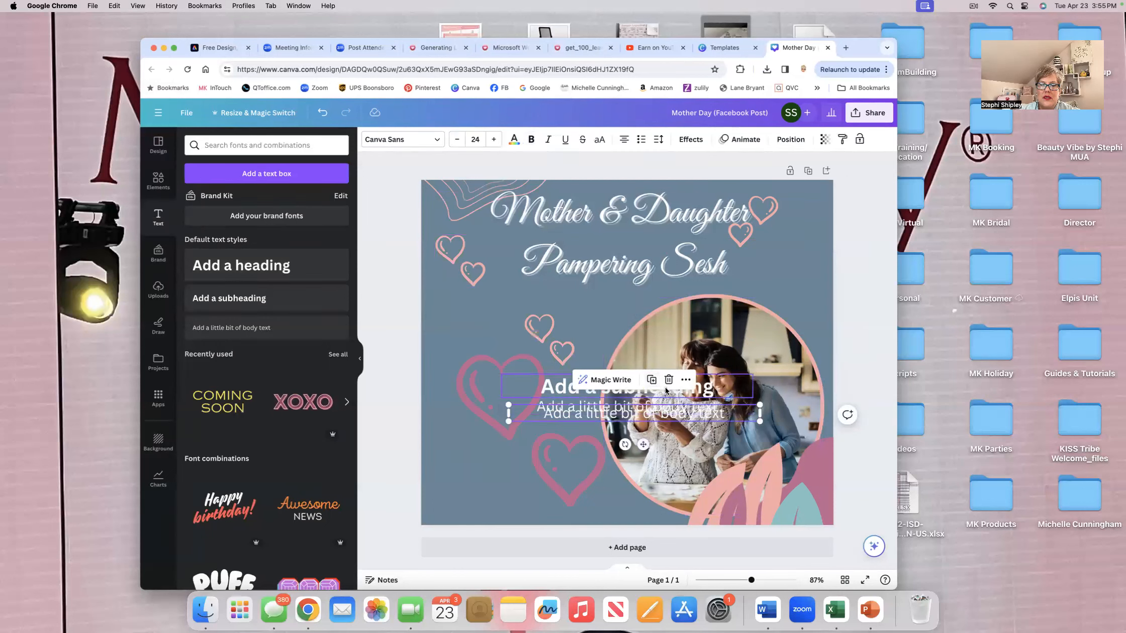
click(668, 379)
click(660, 408)
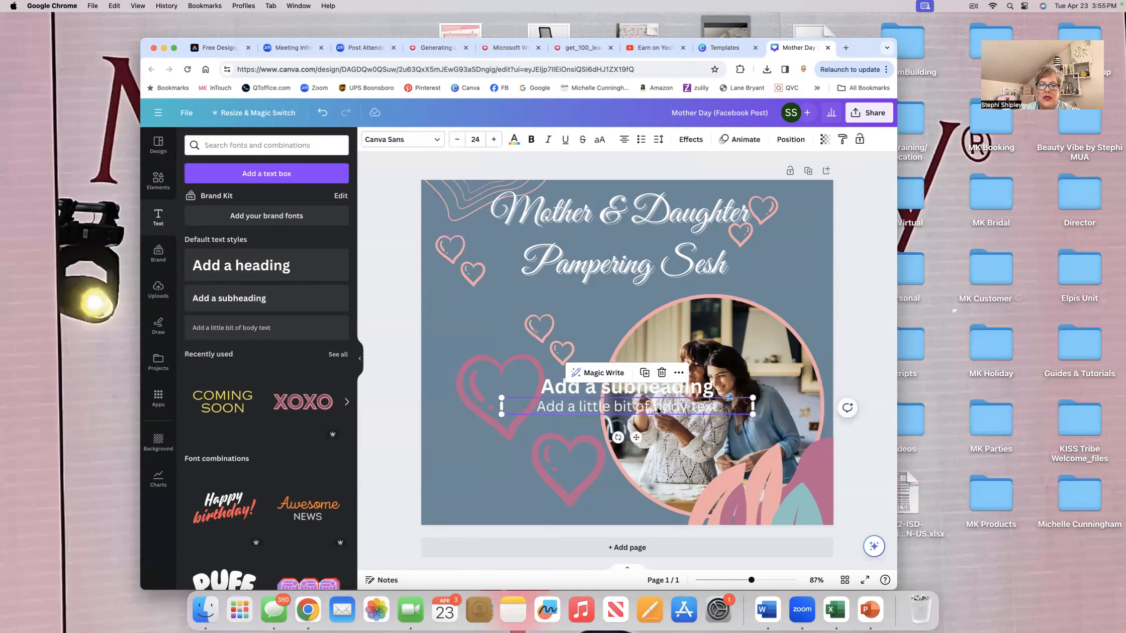
click(658, 380)
click(657, 380)
Move the subheading over the large hearts and replace its text with "May 8, 2024" and "10am" on two lines.
drag(656, 382, 543, 404)
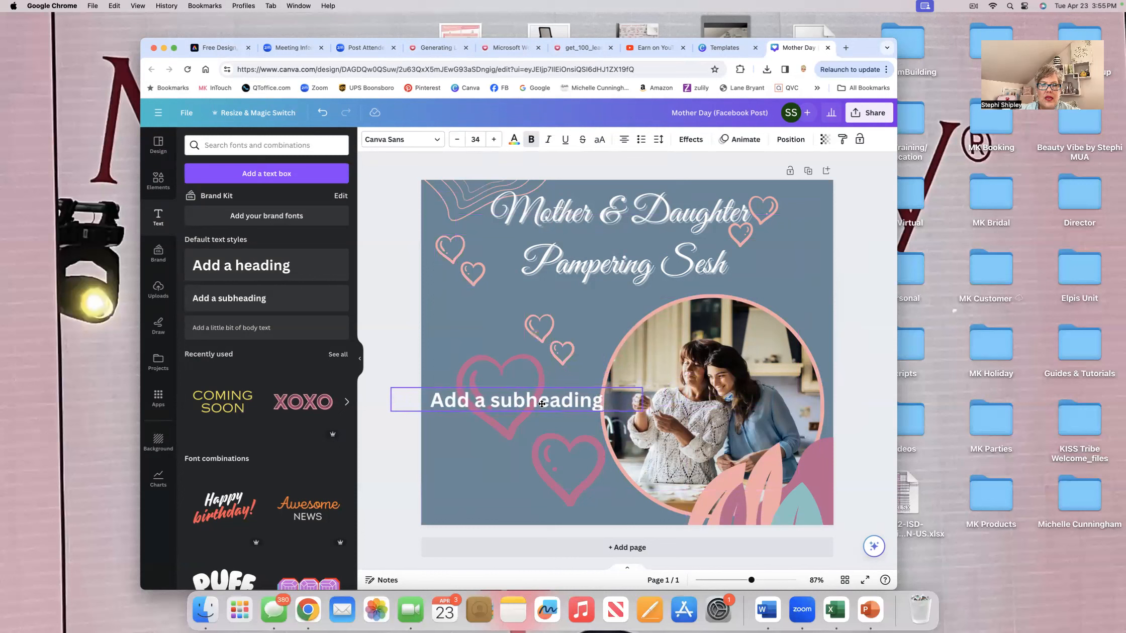
double_click(587, 402)
text(M)
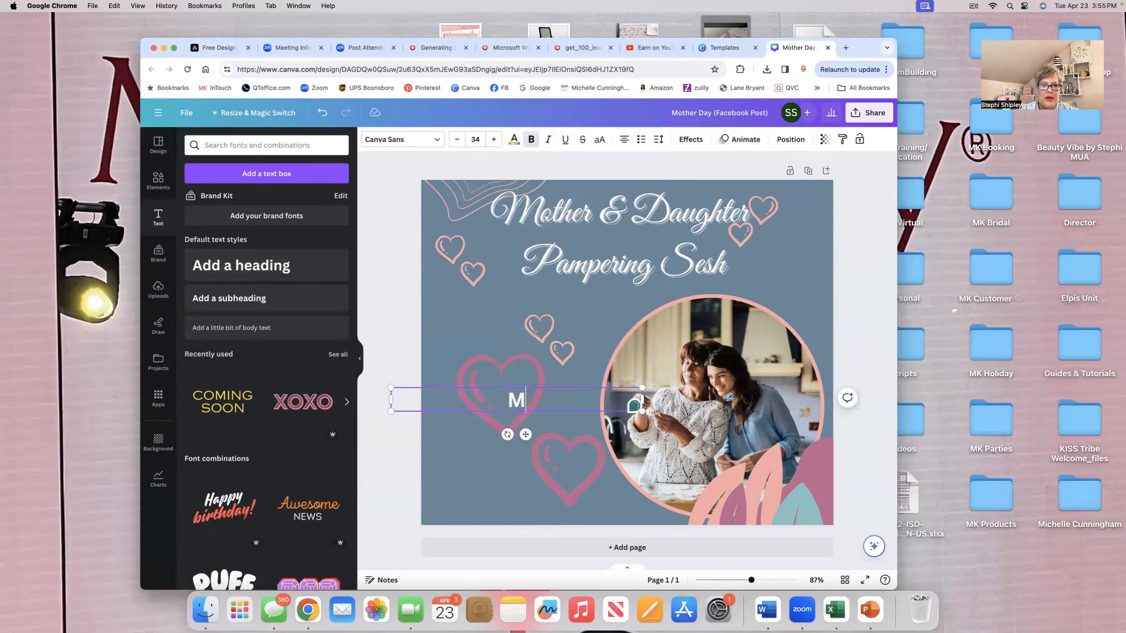
text(ay 8, )
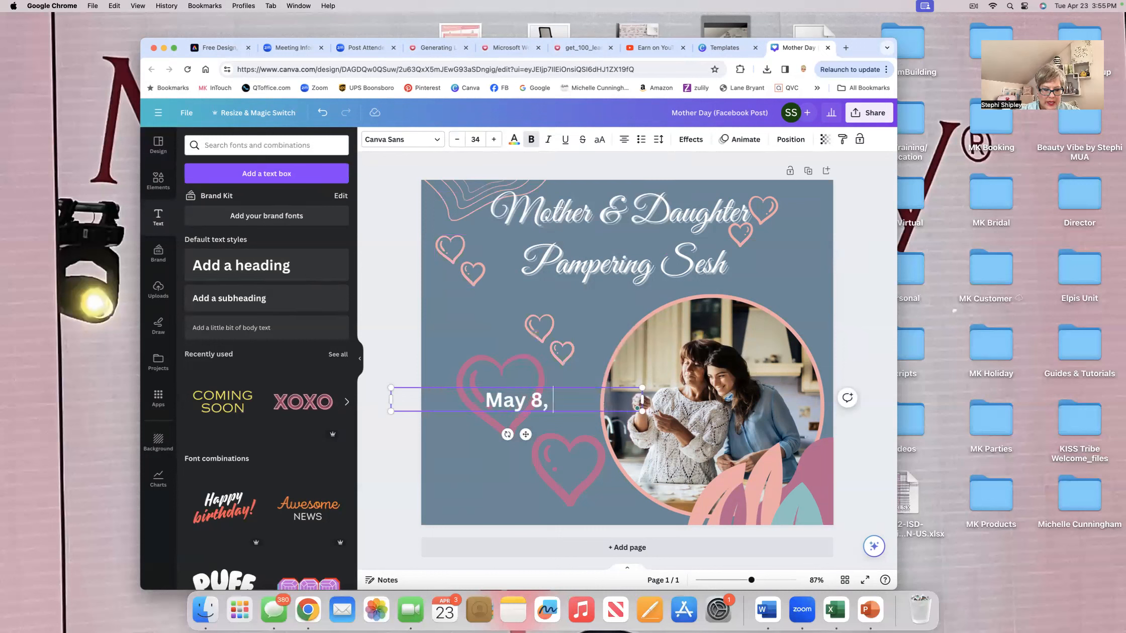
text(2024)
key(Return)
text(10am)
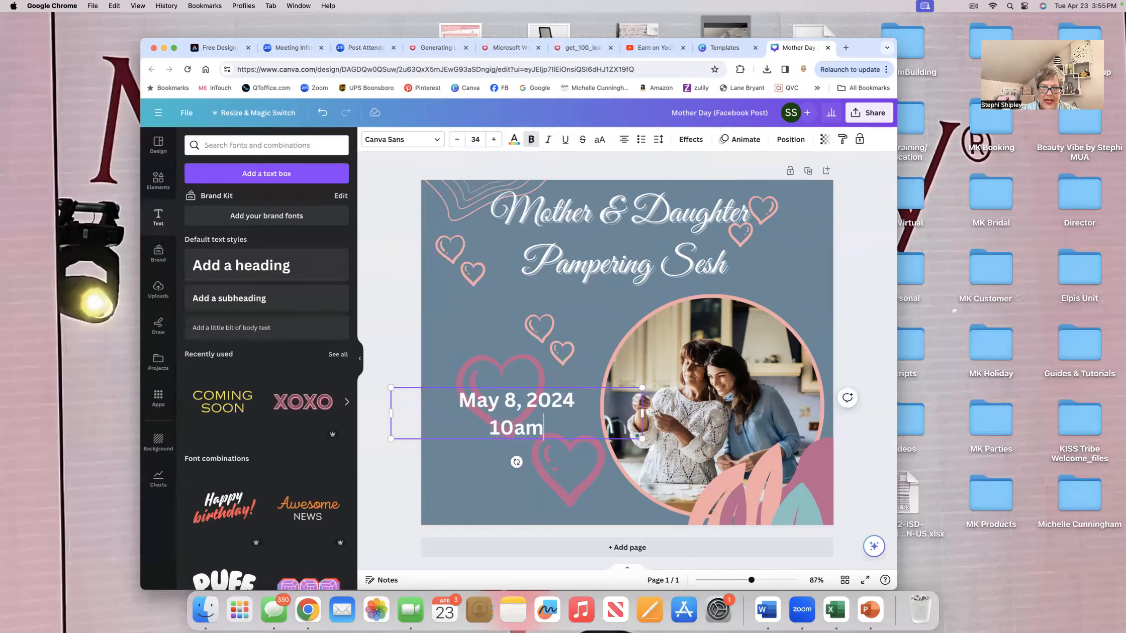
Add a third line below the time with the name of the beauty studio hosting the event.
key(Return)
text(Steph)
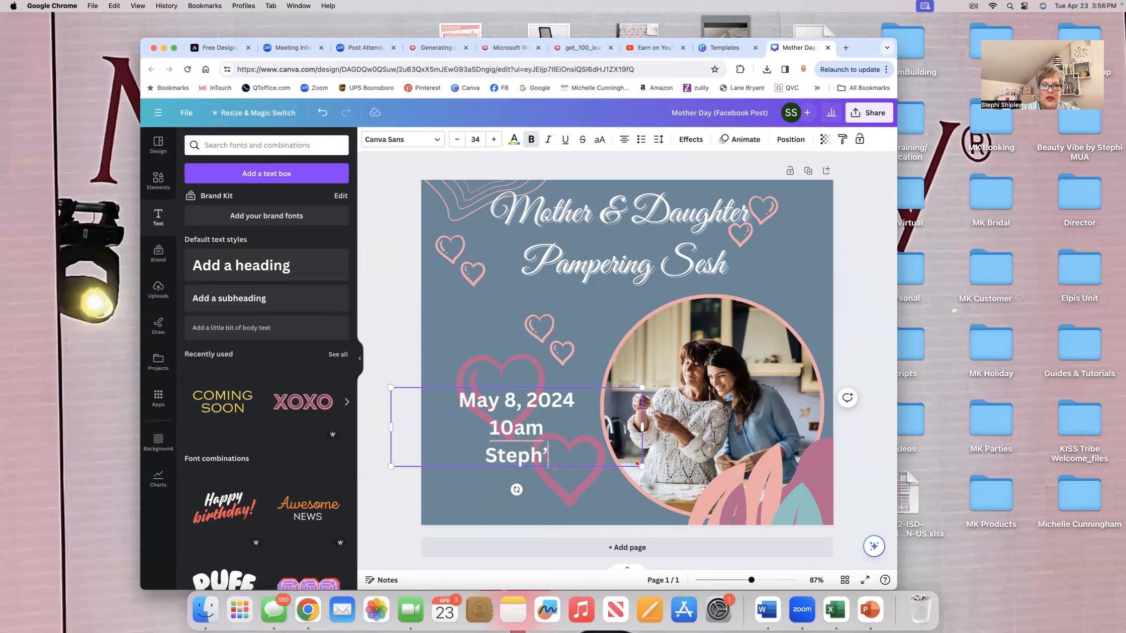
text(is)
key(BackSpace)
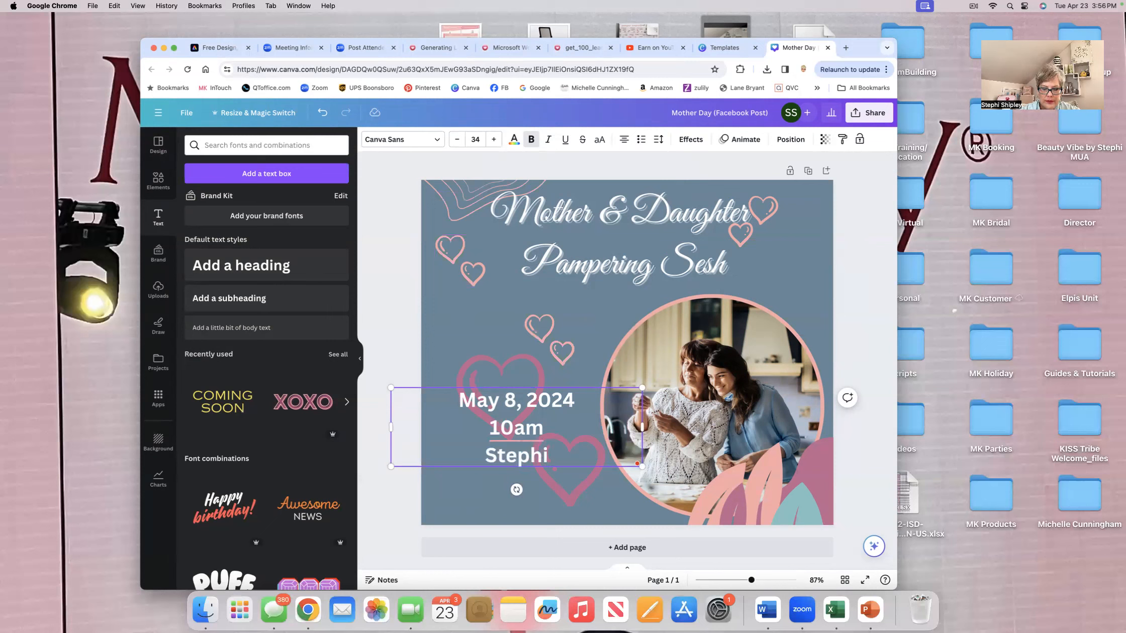
text('s Beau)
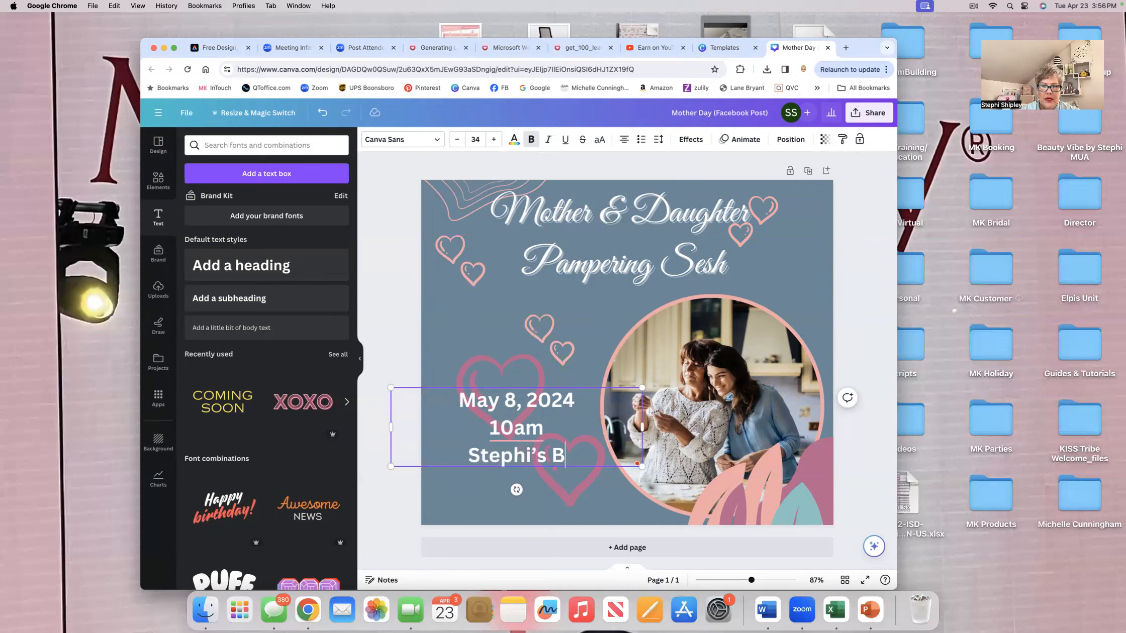
text(ty St)
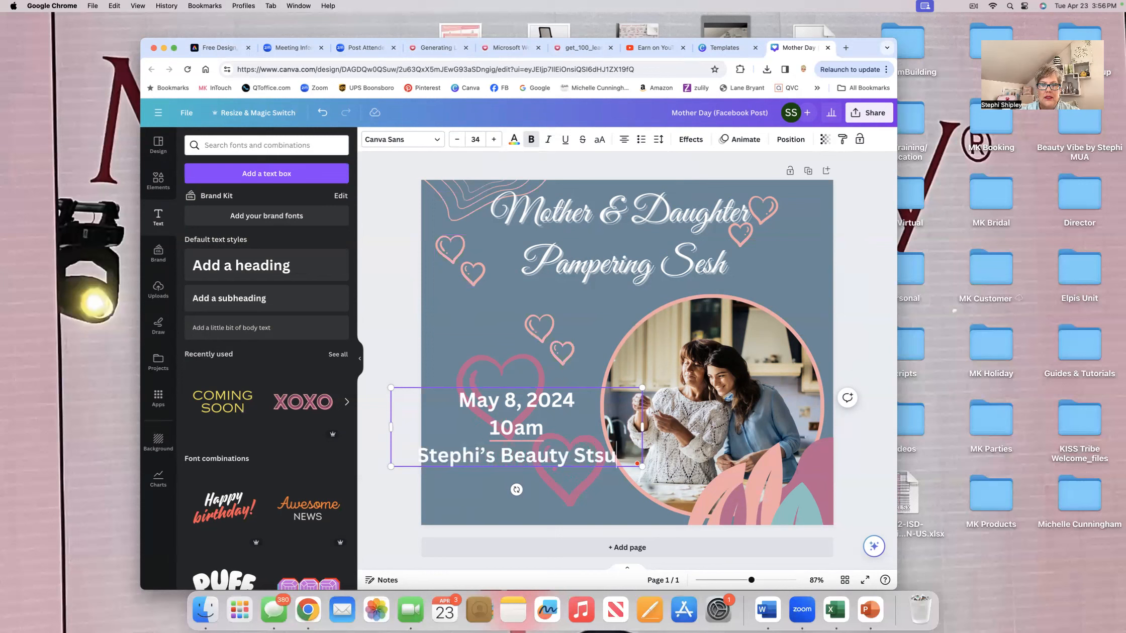
text(udio)
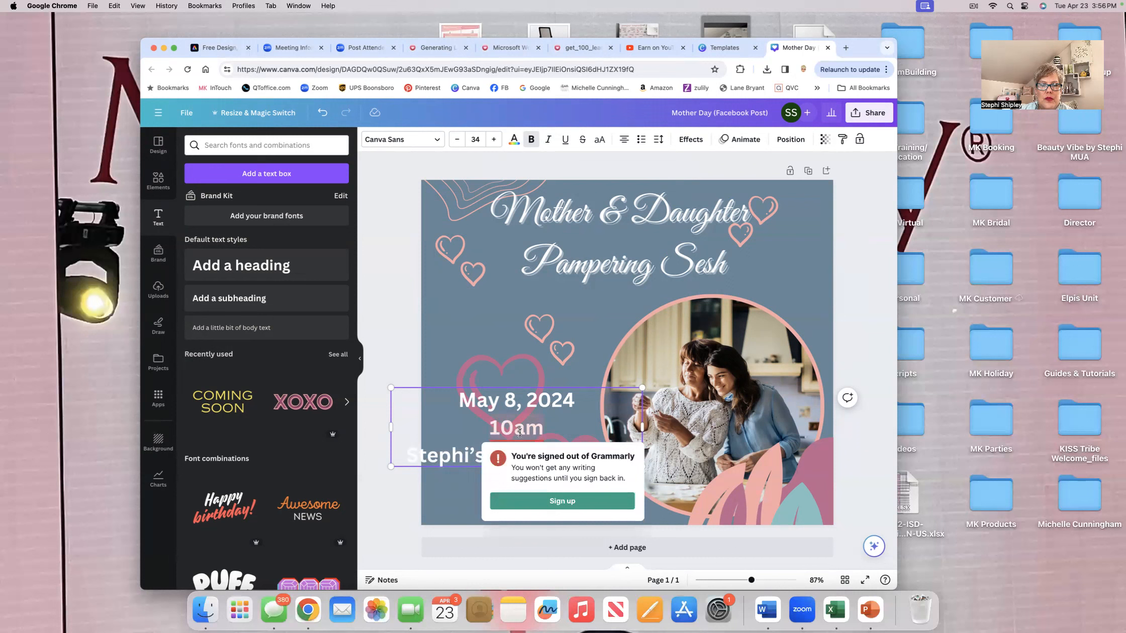
Set the studio name line to font size 28 and narrow the text box to fit that line.
click(456, 140)
click(457, 140)
click(457, 140)
click(456, 140)
click(456, 140)
click(456, 140)
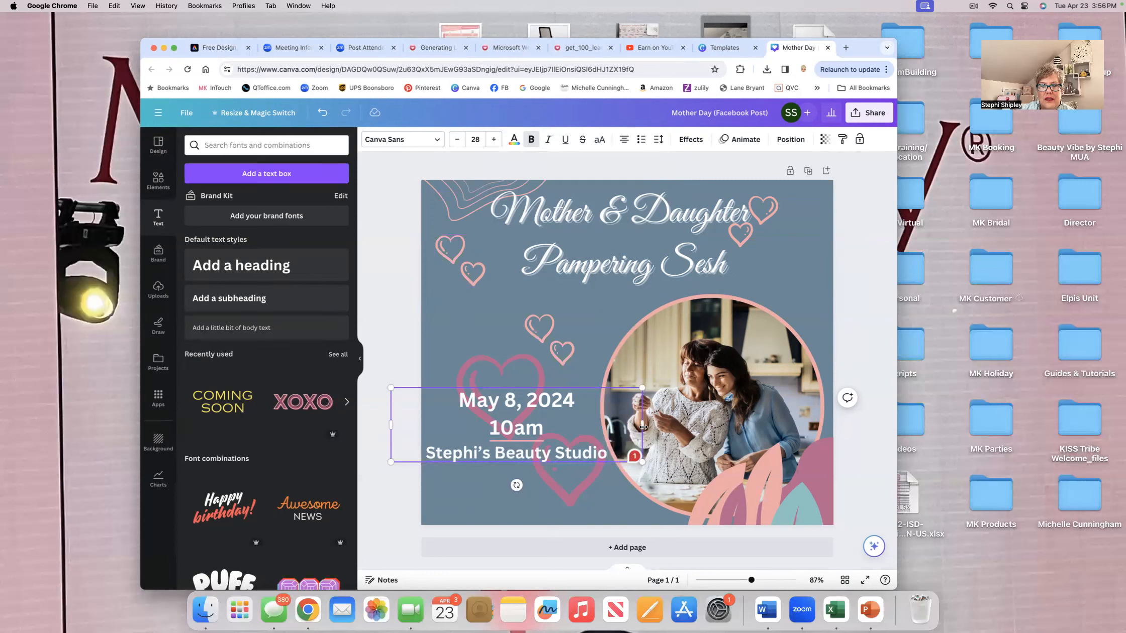
drag(643, 426, 580, 429)
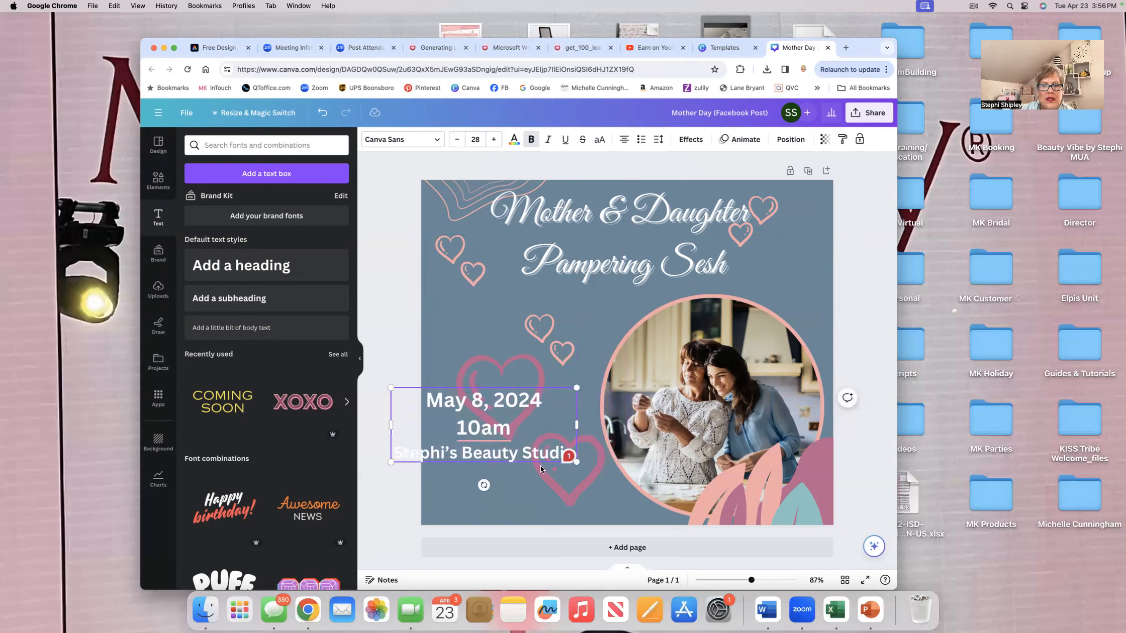
Move the event details to the design's lower-left corner and place the two large hearts above them.
click(525, 480)
drag(529, 434, 759, 358)
drag(500, 437, 531, 488)
click(580, 378)
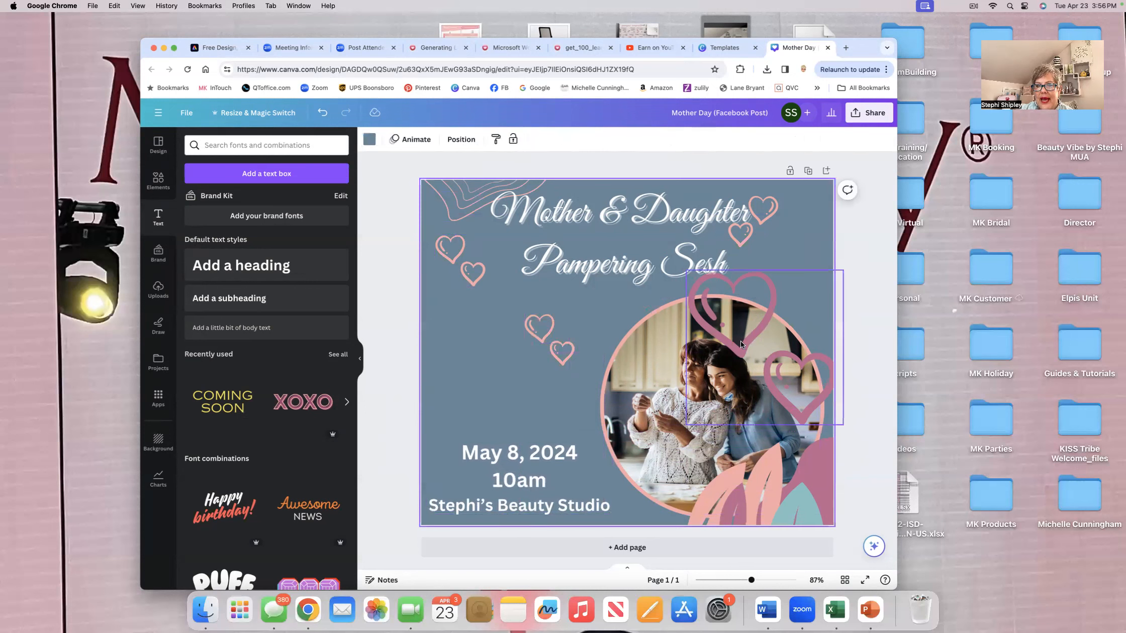
drag(741, 340, 477, 353)
Move the small hearts left of "Pampering Sesh" to the round photo's upper-right edge and send them to the back.
click(475, 265)
drag(475, 265, 777, 308)
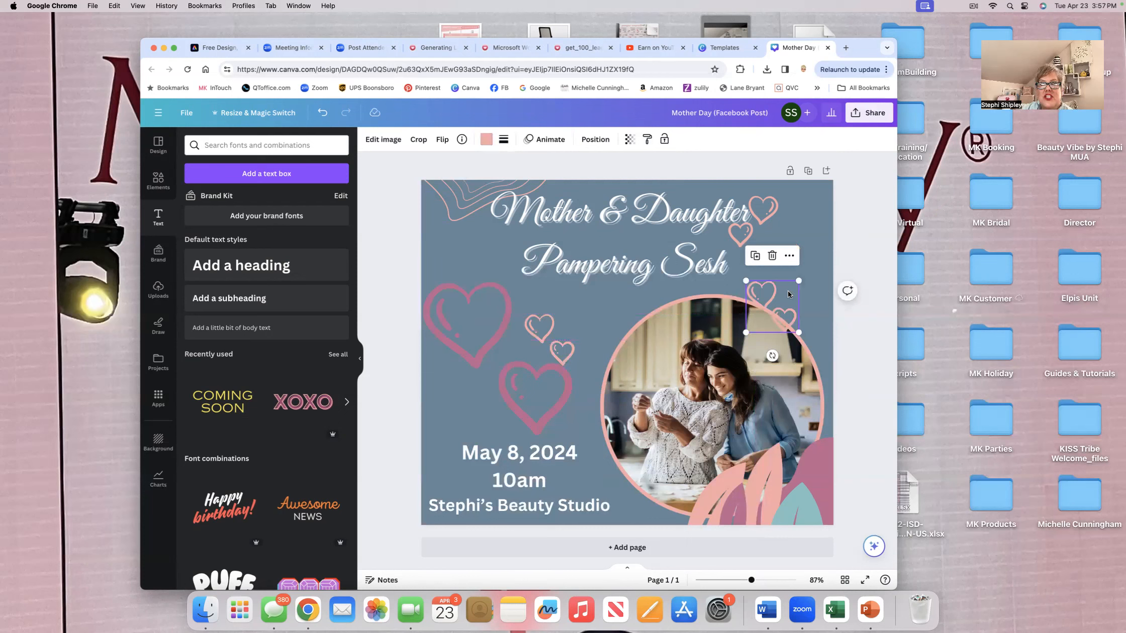
click(789, 257)
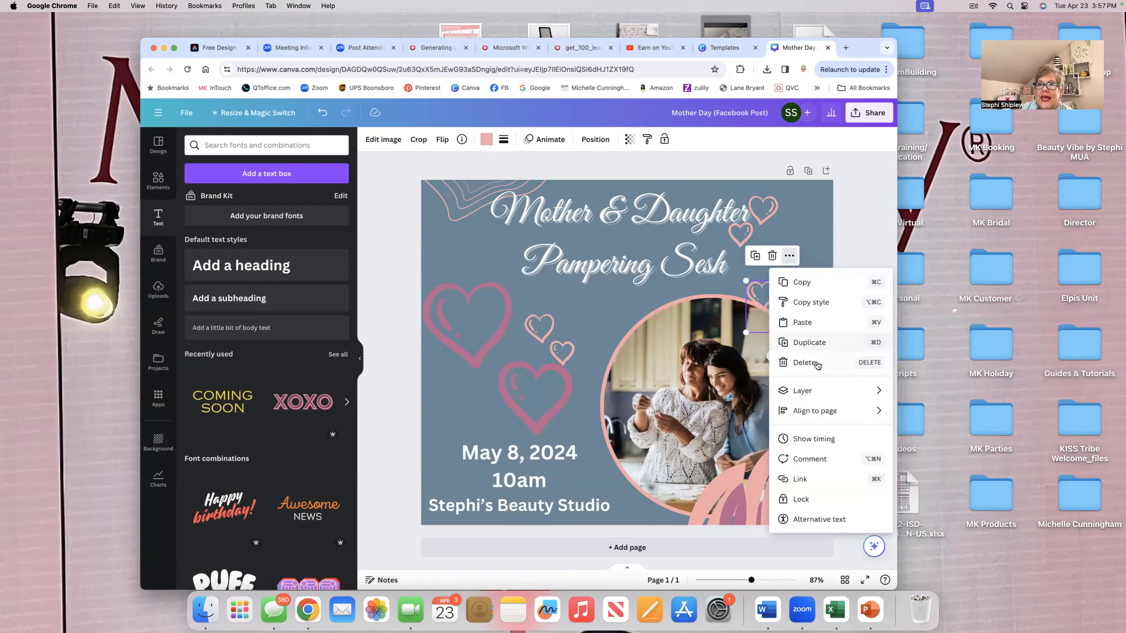
mouse_move(822, 393)
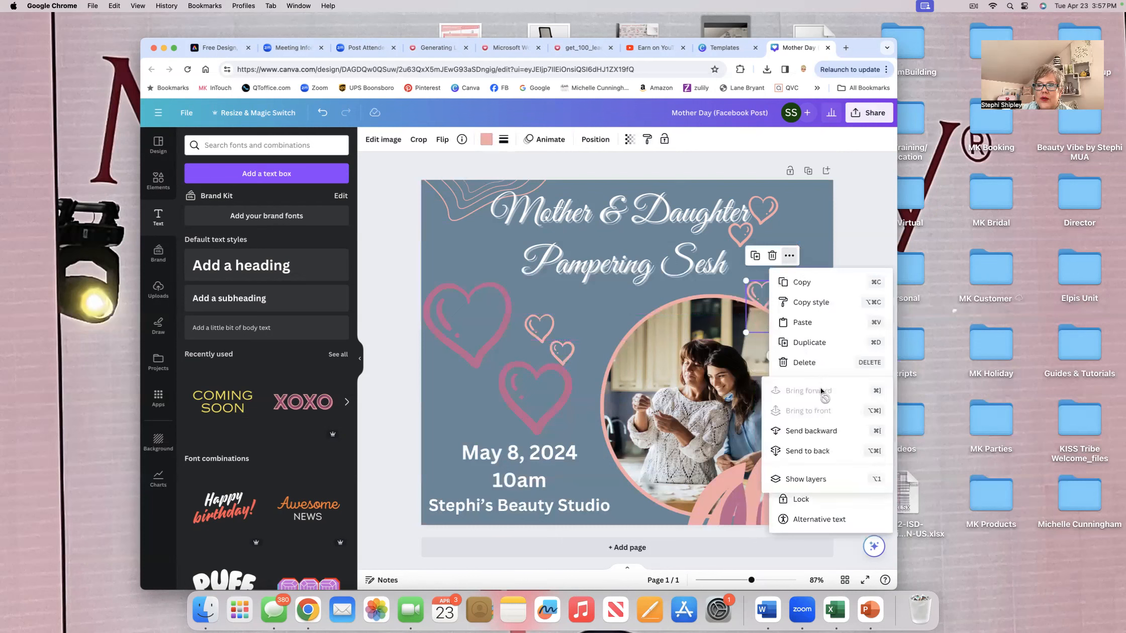
click(818, 450)
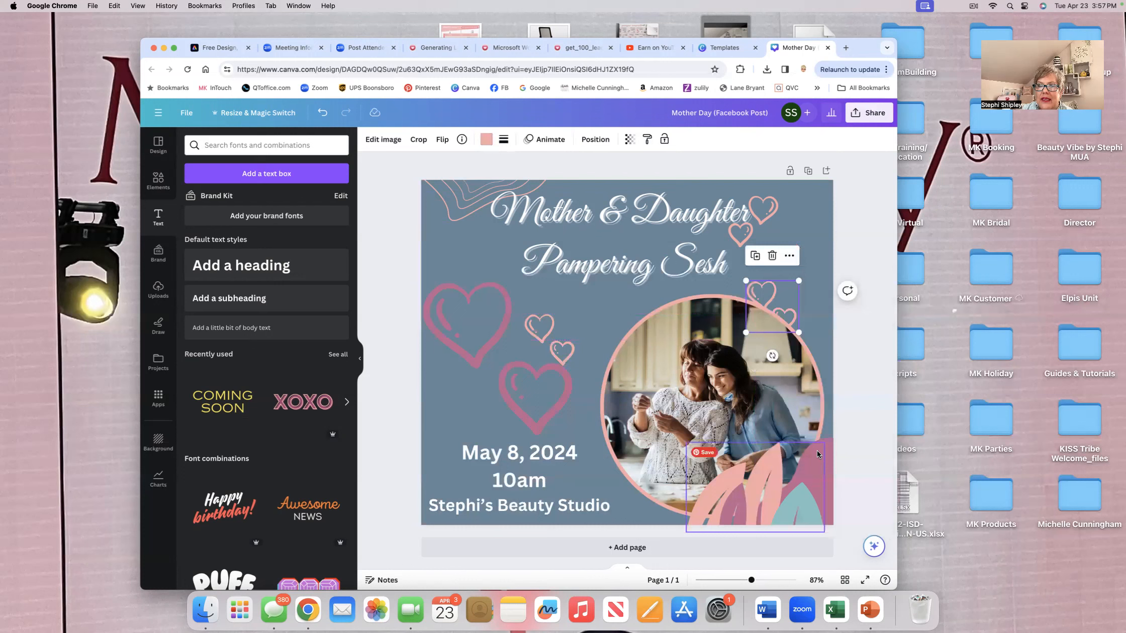
click(713, 340)
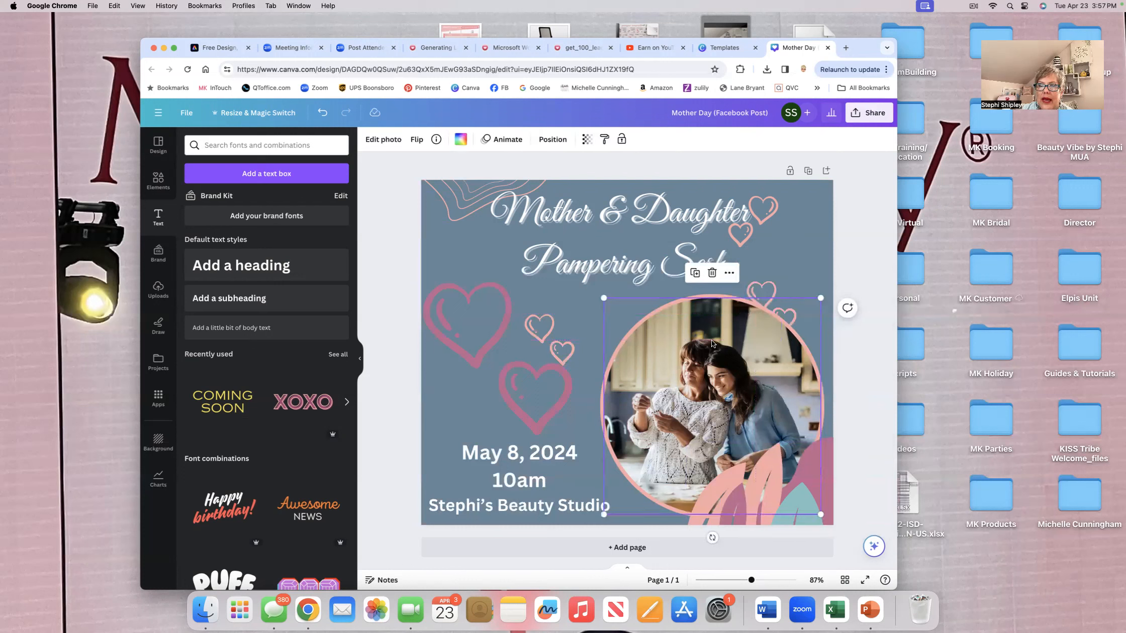
click(729, 274)
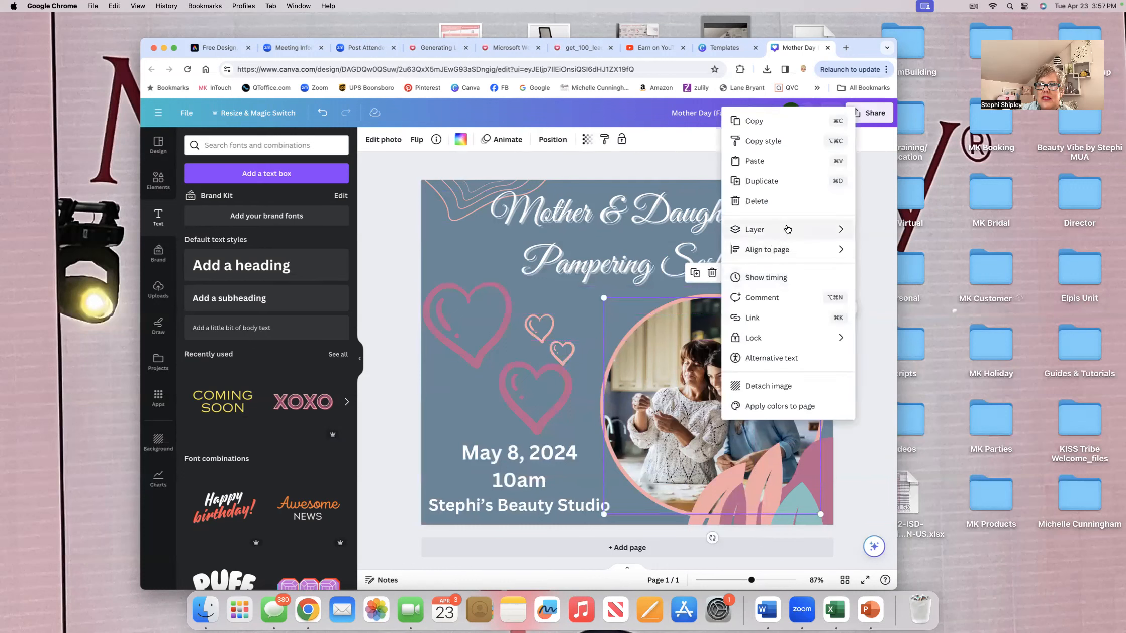
mouse_move(769, 230)
click(850, 231)
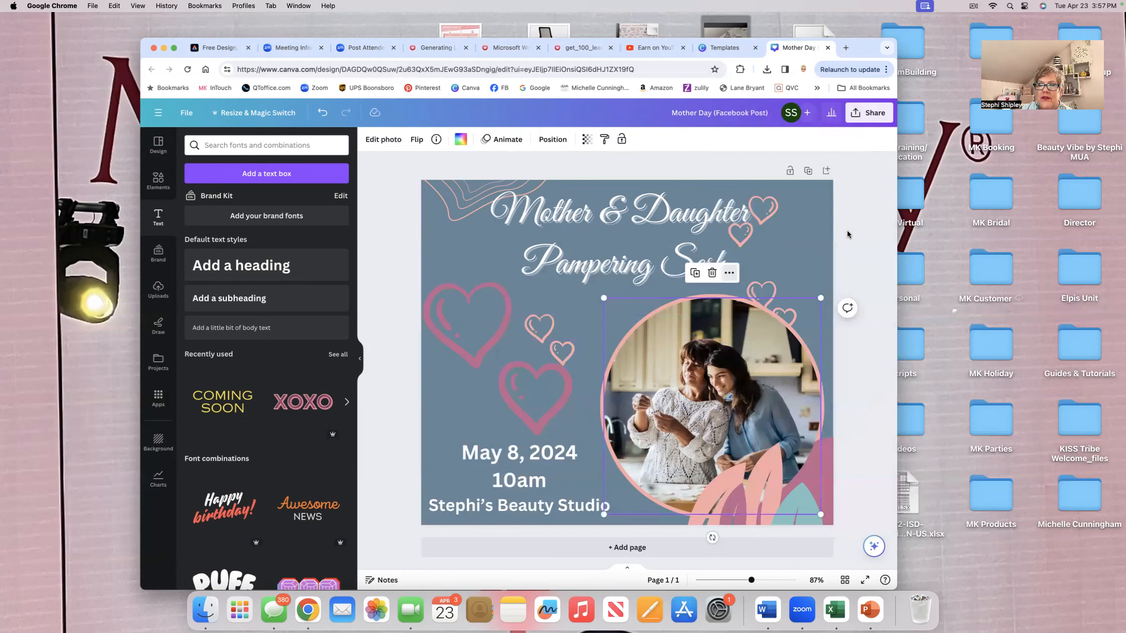
click(794, 272)
click(813, 323)
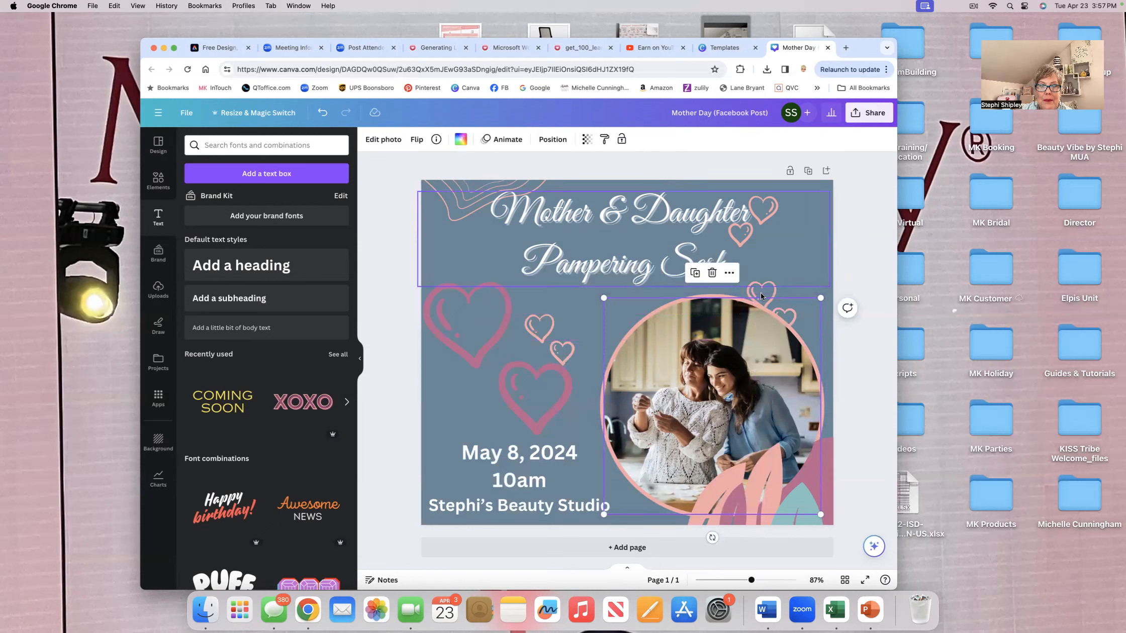
click(872, 390)
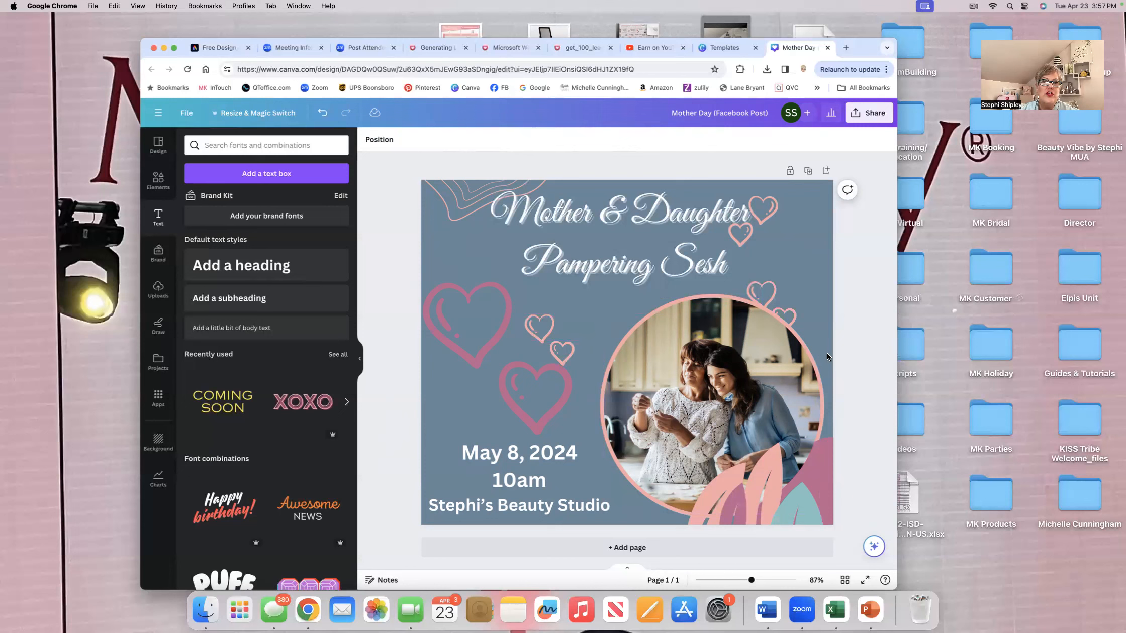
Examine the design's sharing options, including the social networks and the Print with Canva products.
click(869, 115)
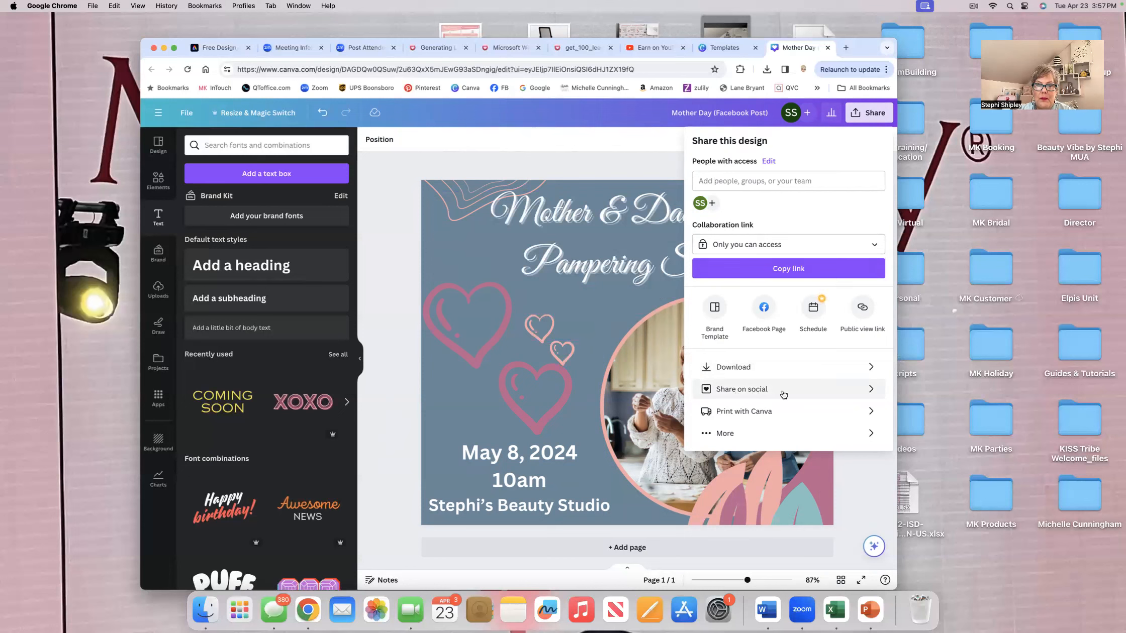
click(874, 391)
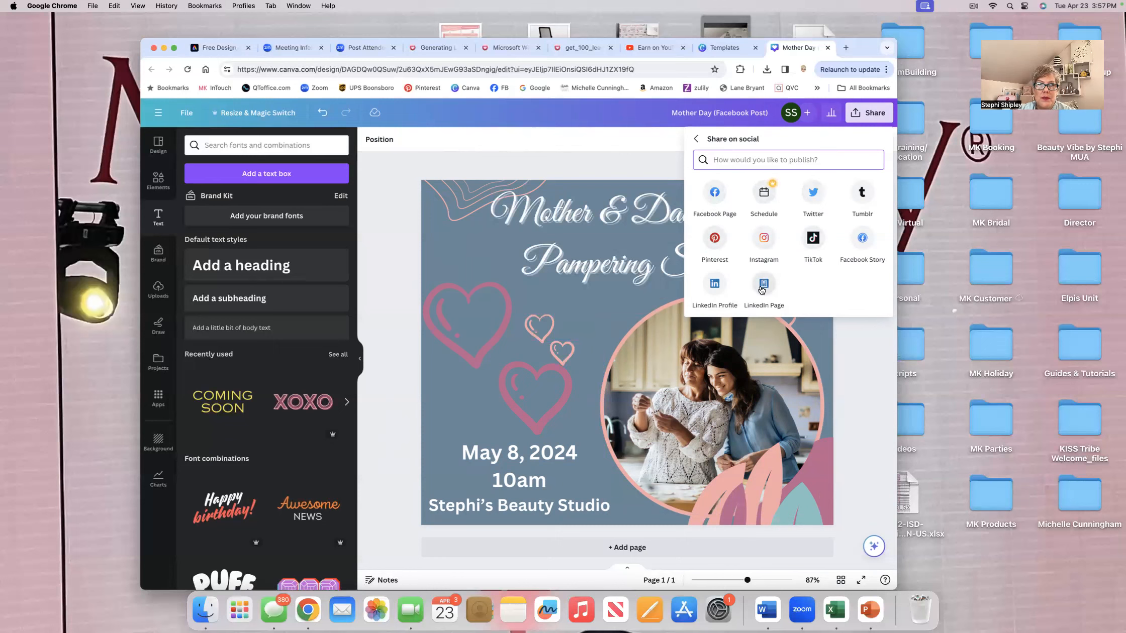
click(697, 139)
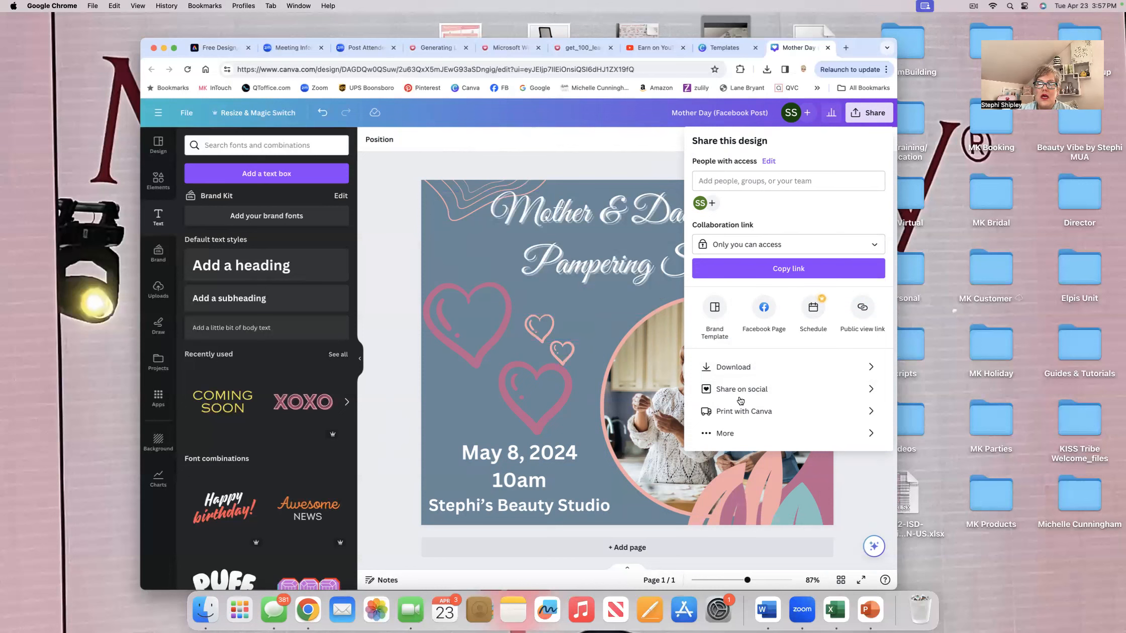
click(730, 412)
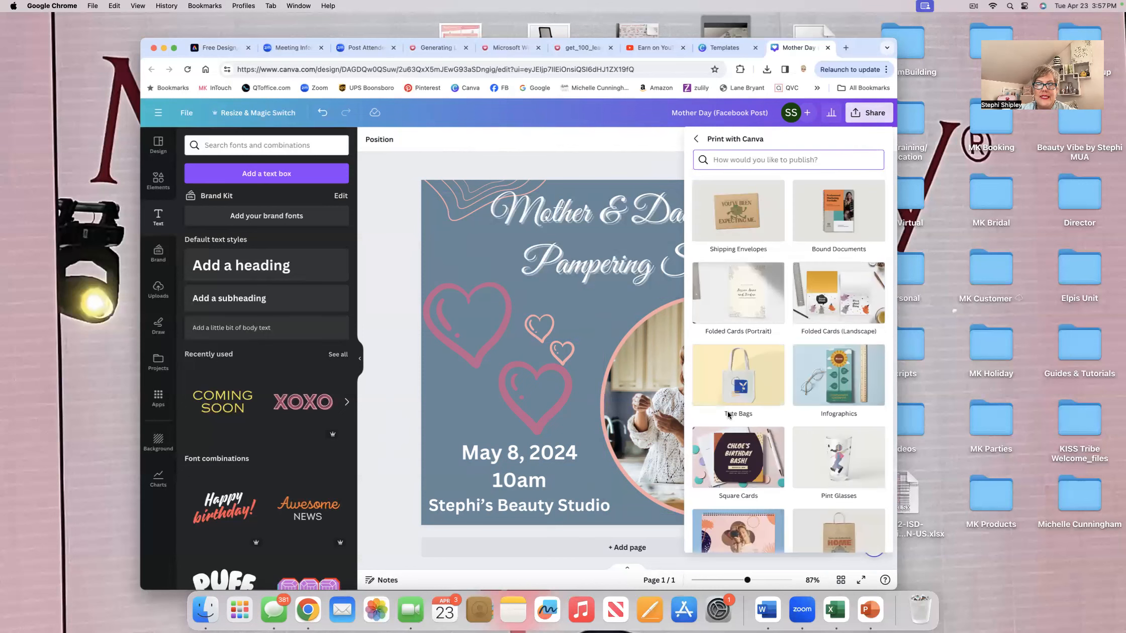
scroll(779, 401, down, 5)
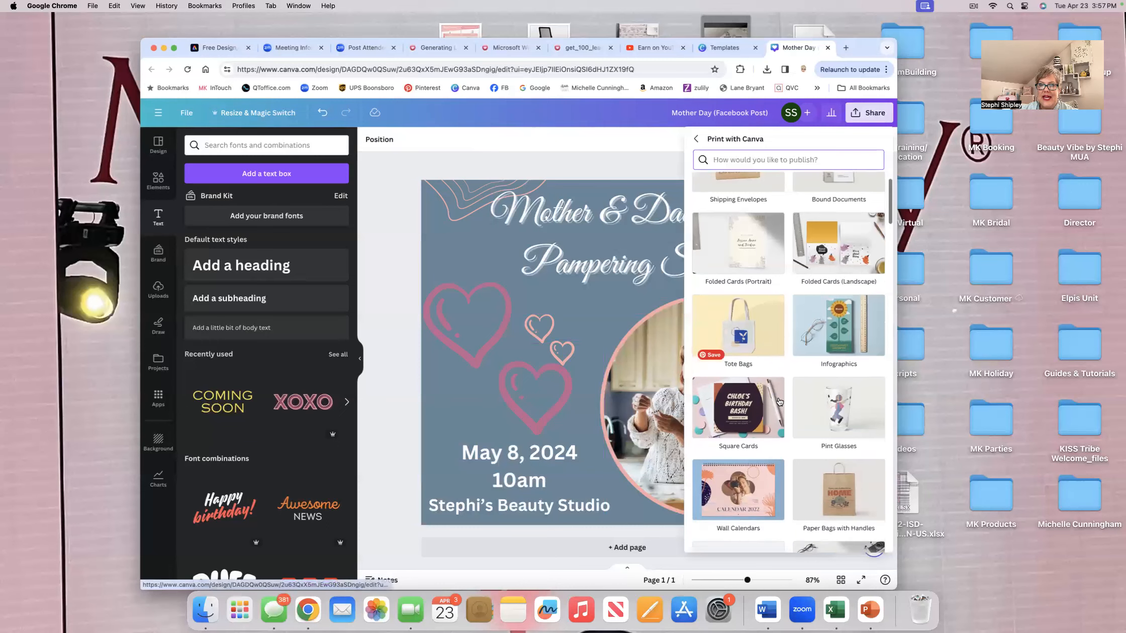
scroll(797, 360, up, 5)
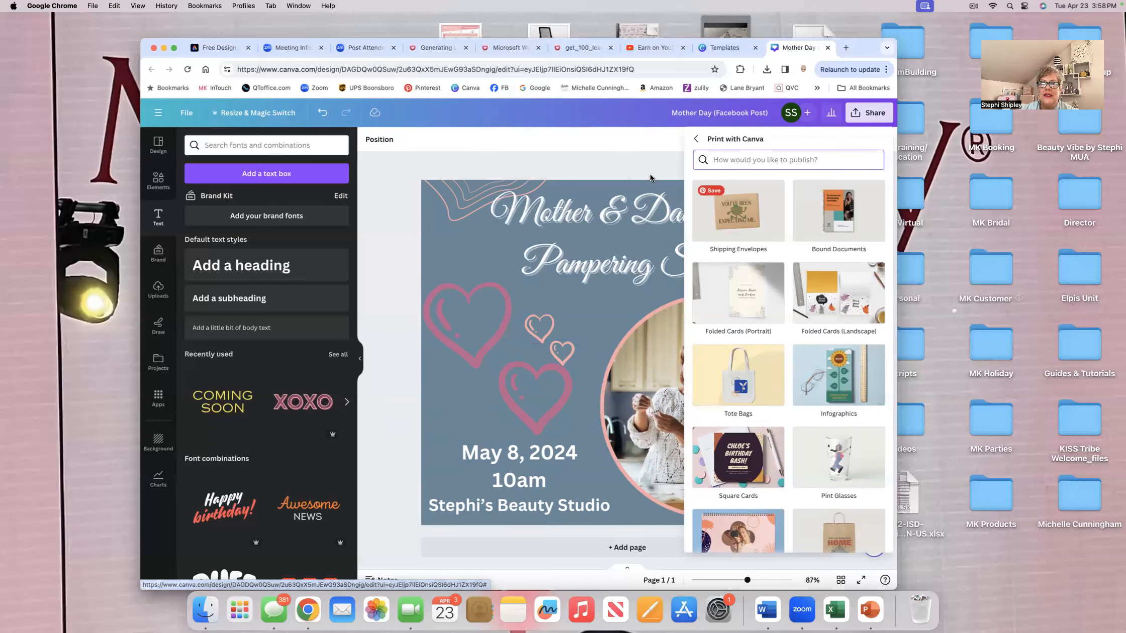
click(630, 153)
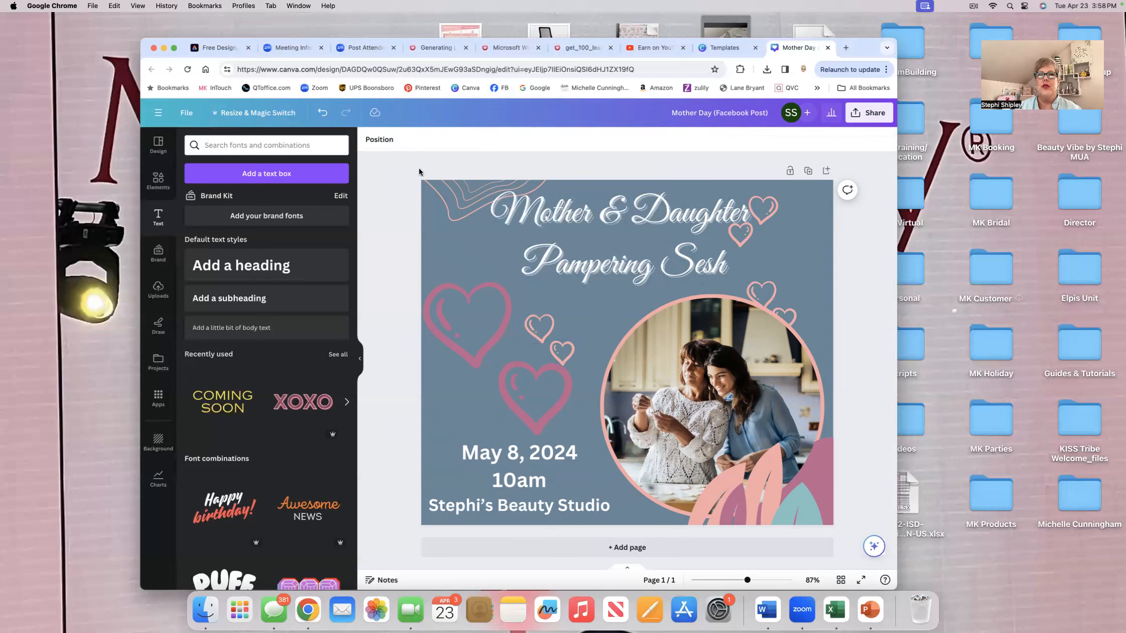
Close the edited design and the Mother's Day template preview, and return to the Canva home page.
click(828, 48)
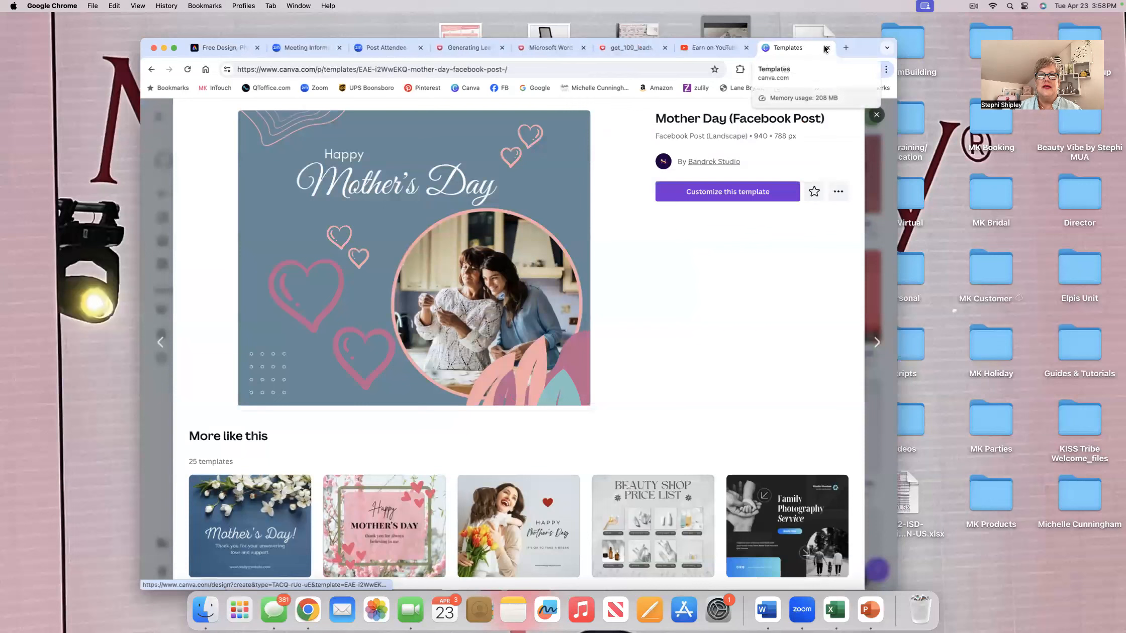
scroll(509, 148, up, 1)
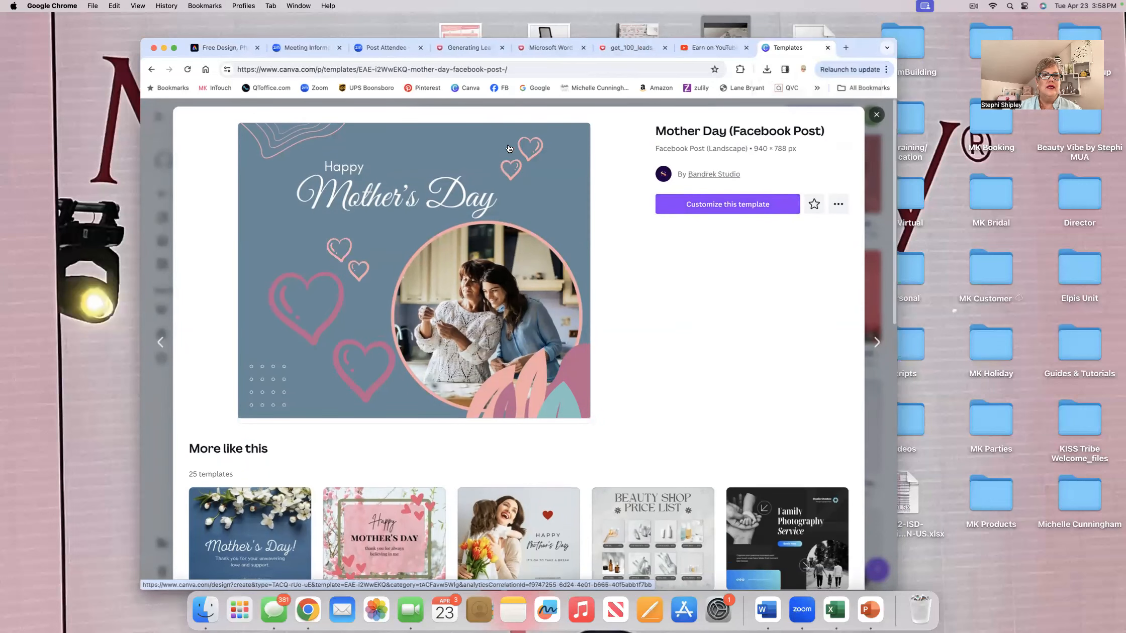
click(875, 116)
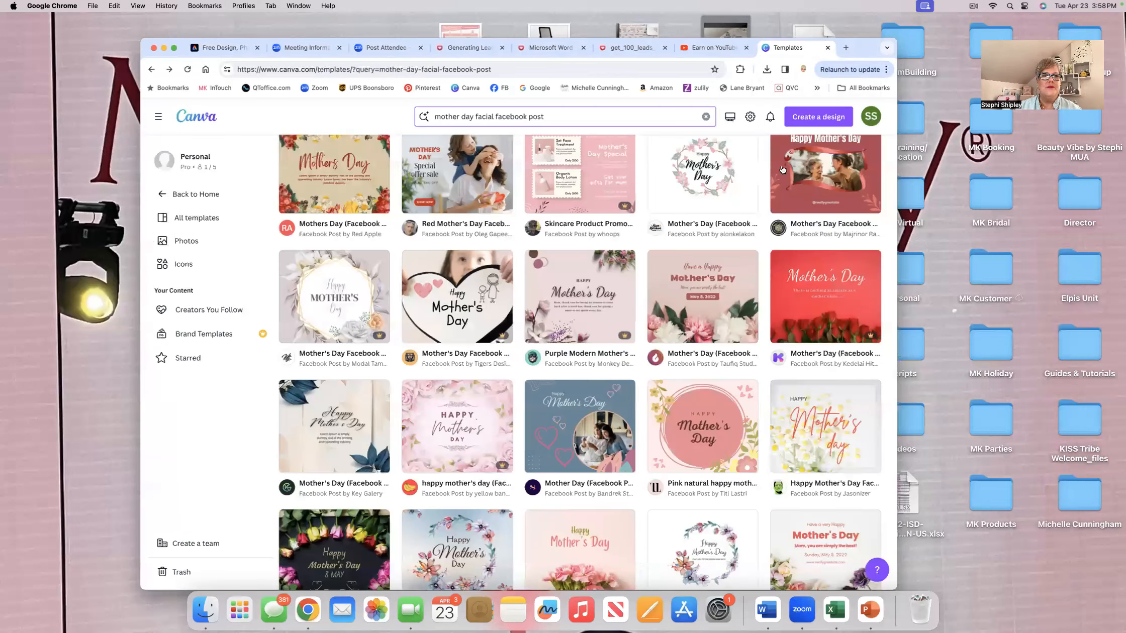
scroll(553, 251, up, 8)
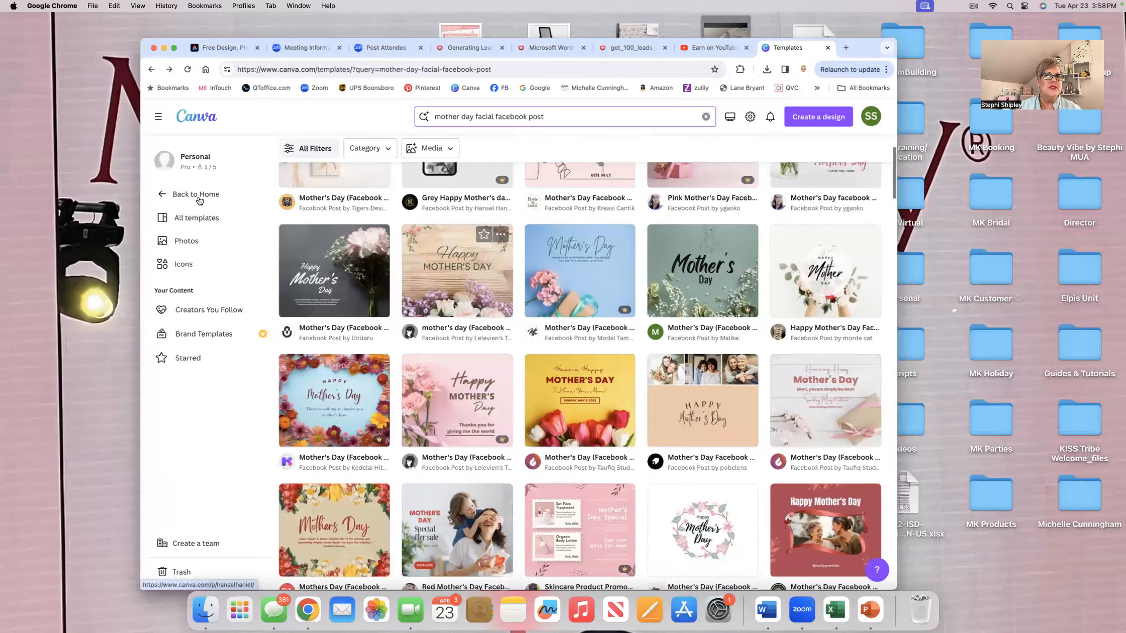
click(197, 195)
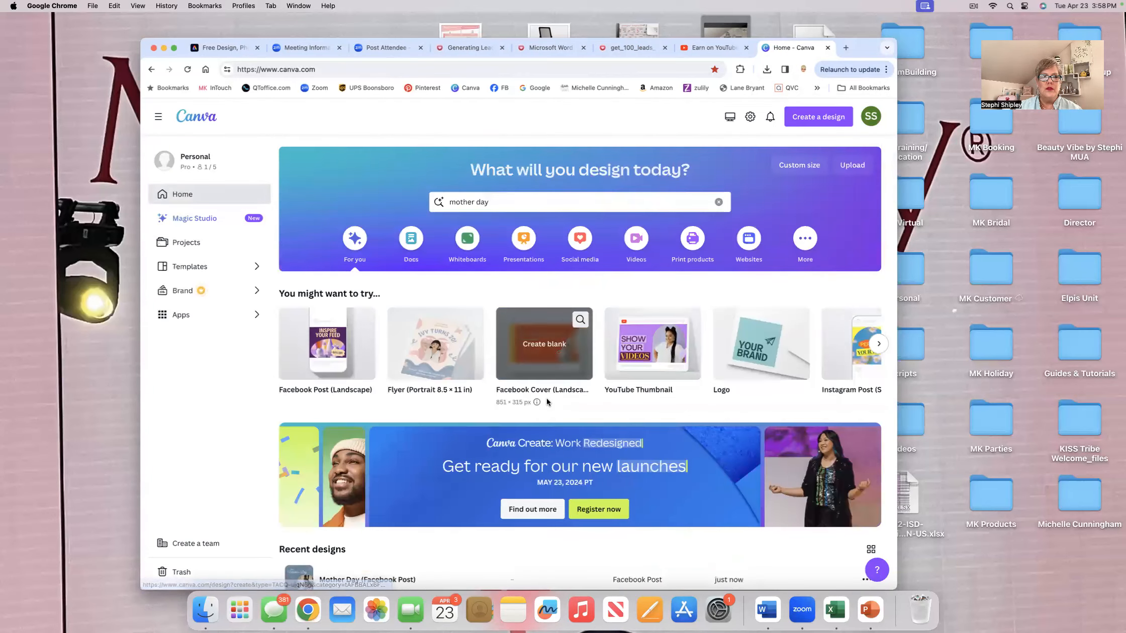
Make a copy of the Mother Day (Facebook Post) design in the recent designs.
scroll(548, 402, down, 4)
scroll(548, 403, down, 4)
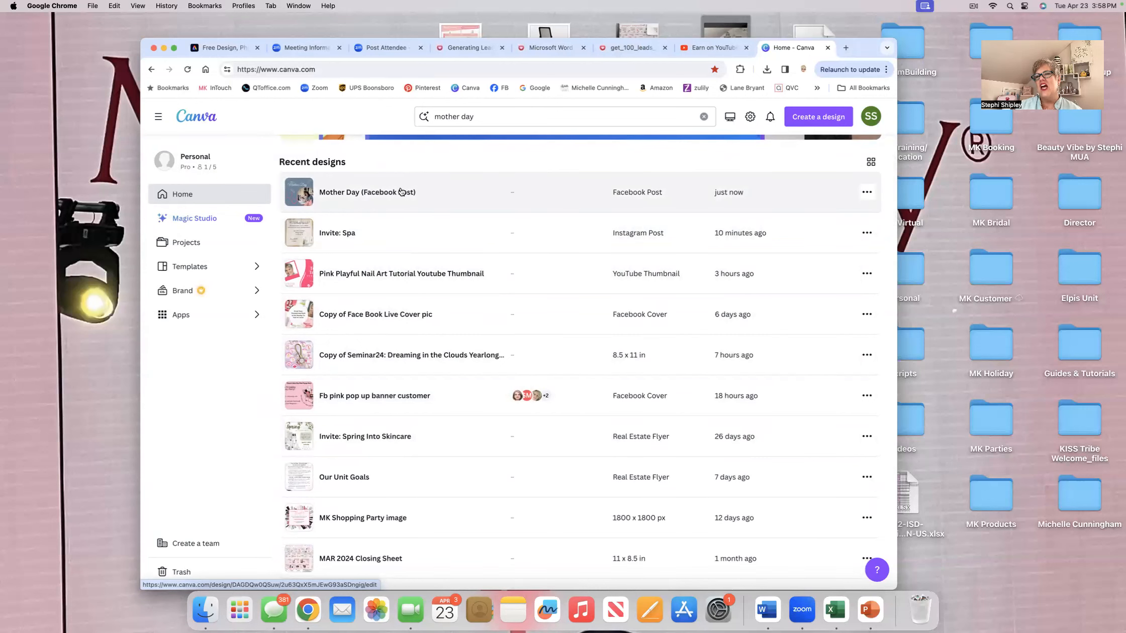
scroll(402, 192, down, 1)
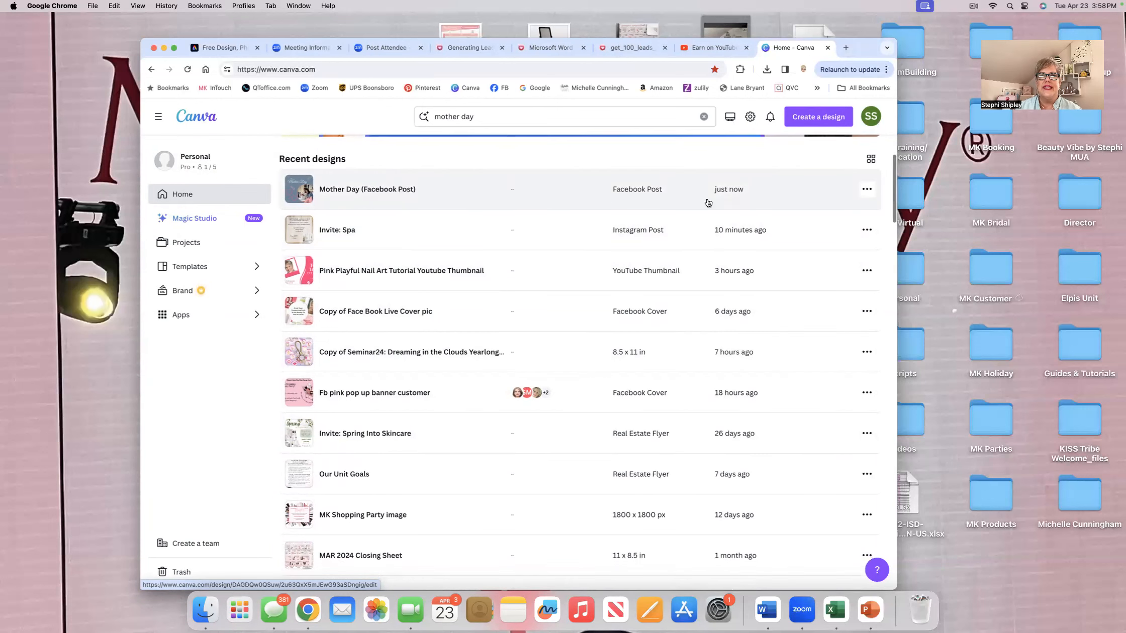
click(867, 191)
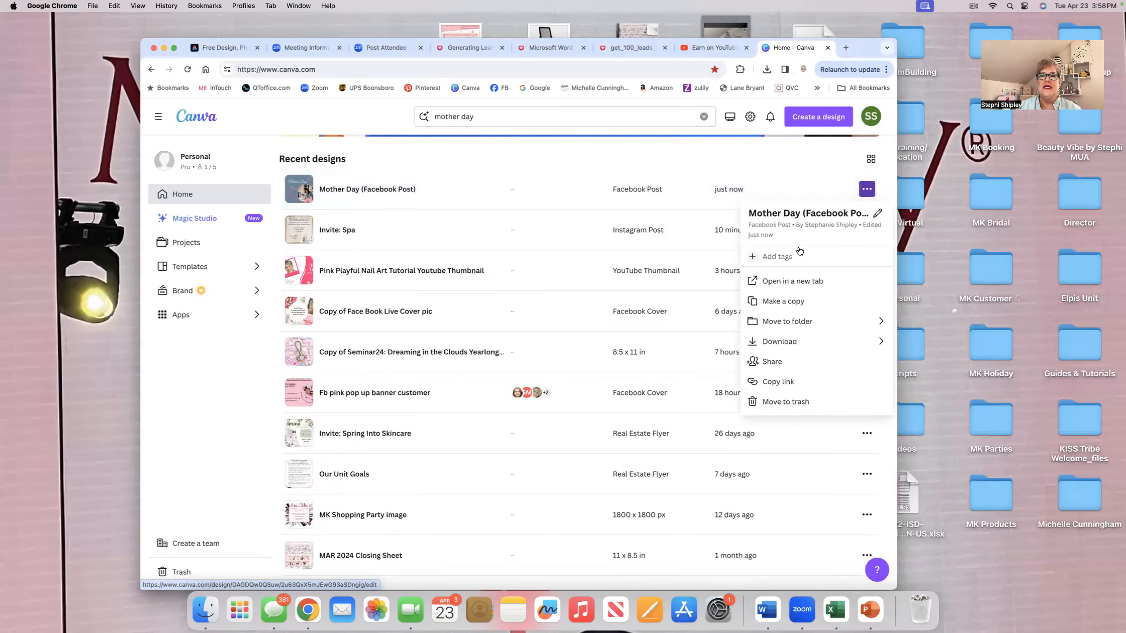
click(784, 303)
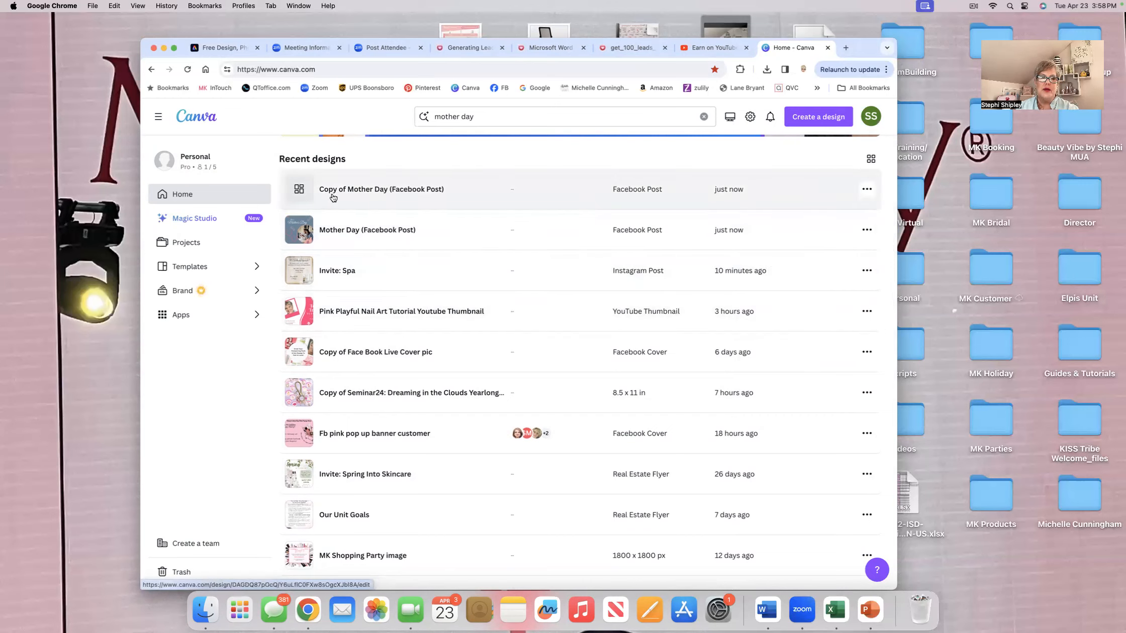
Open the copied Mother Day design, retitle it "Momdtrpampsesh(Facebook Post)" and close it.
click(359, 193)
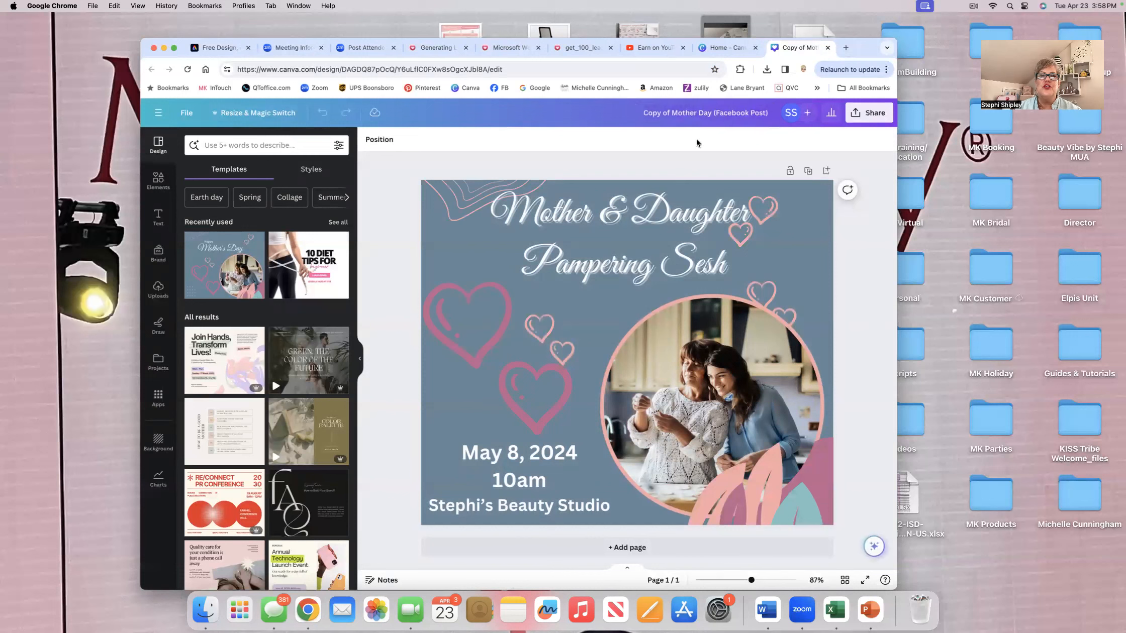
click(637, 112)
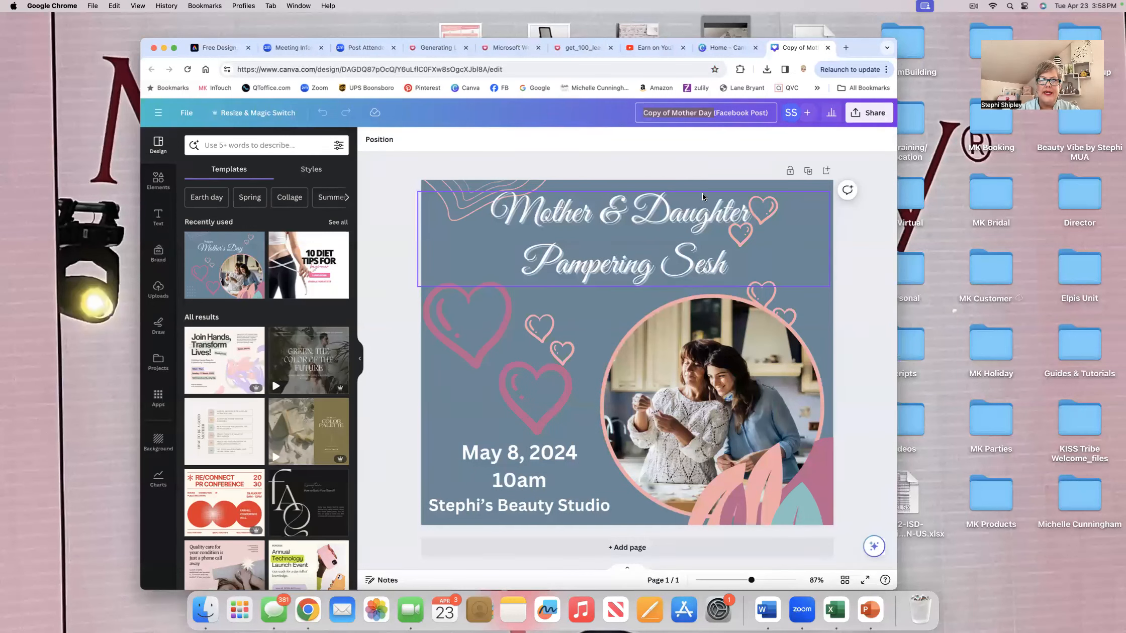
text(Mom)
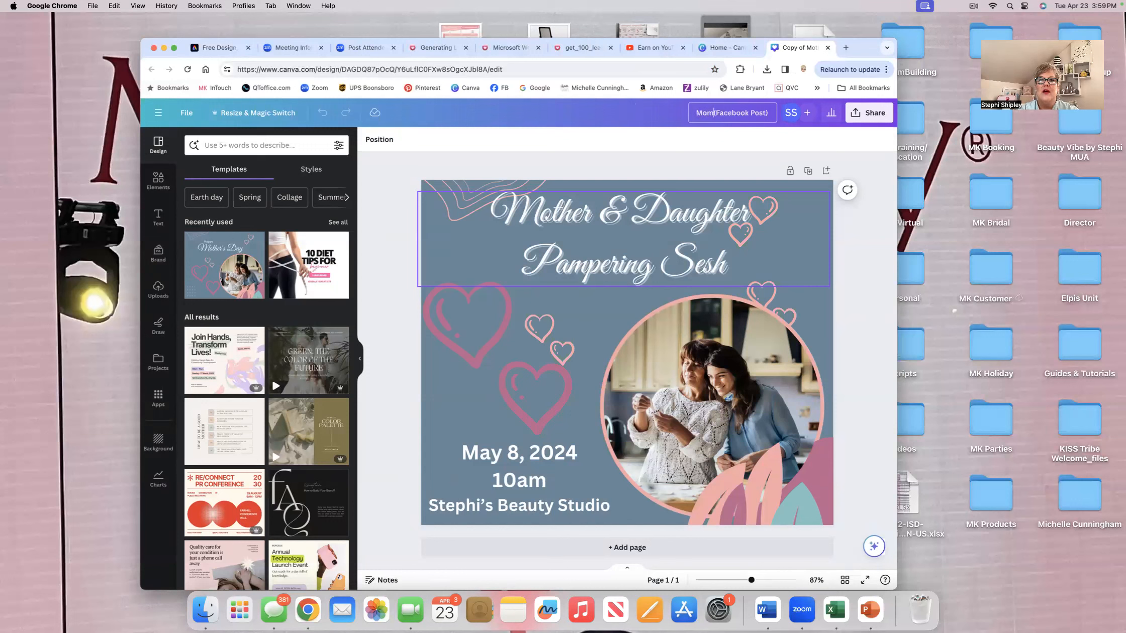
text(dtrpampsesh)
key(Return)
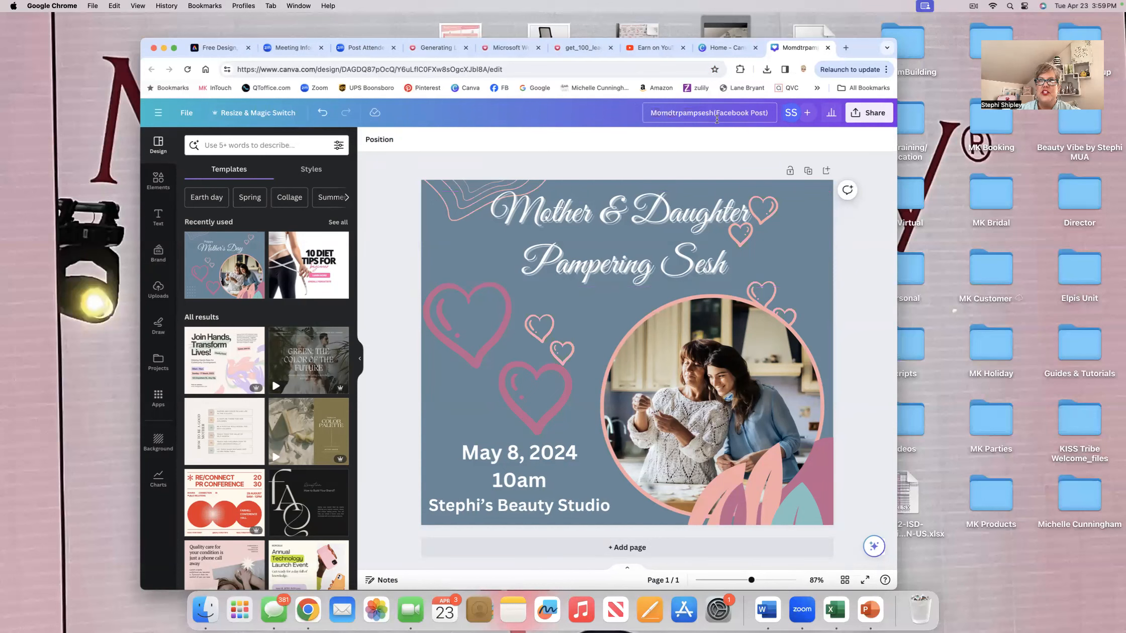
click(828, 48)
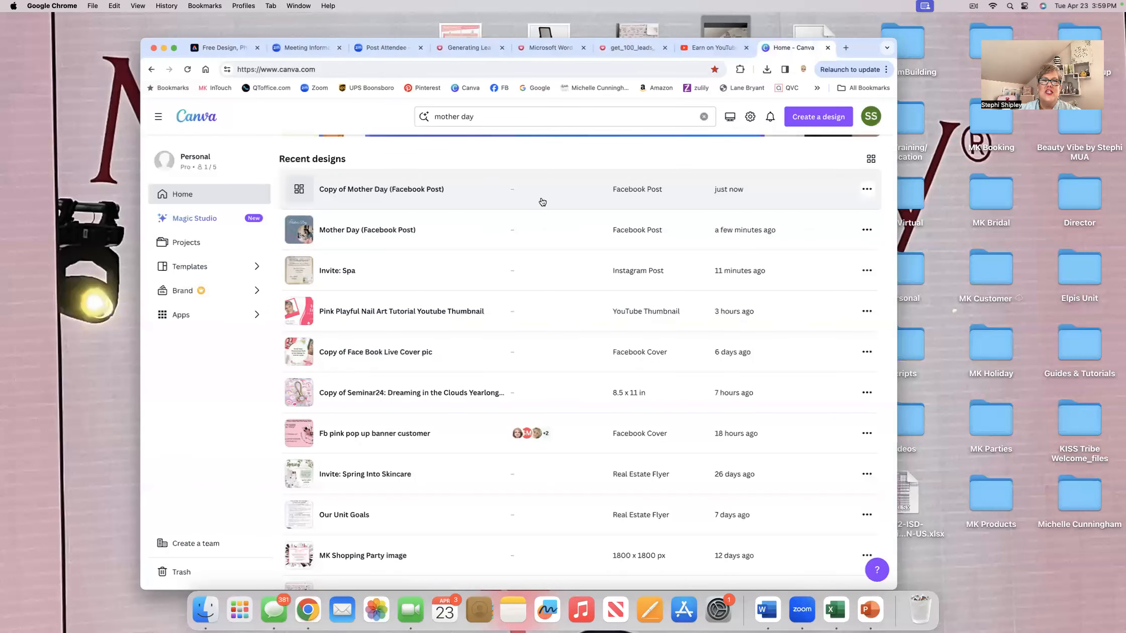
Move both the copied and the original Mother Day designs in the recent designs to the trash.
click(867, 189)
click(796, 402)
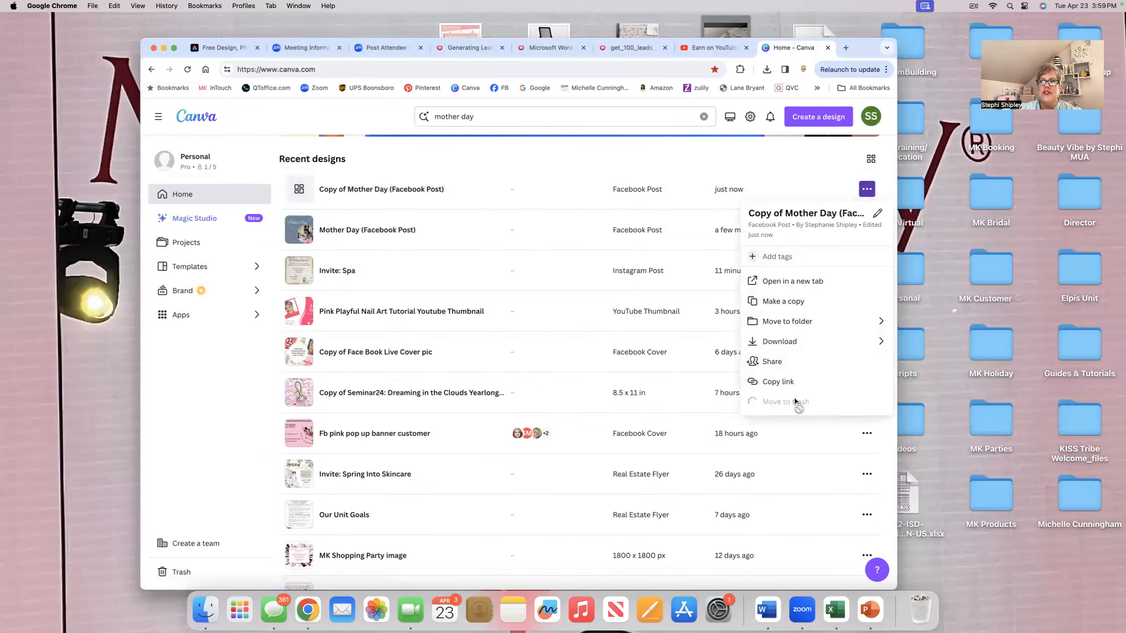
click(866, 190)
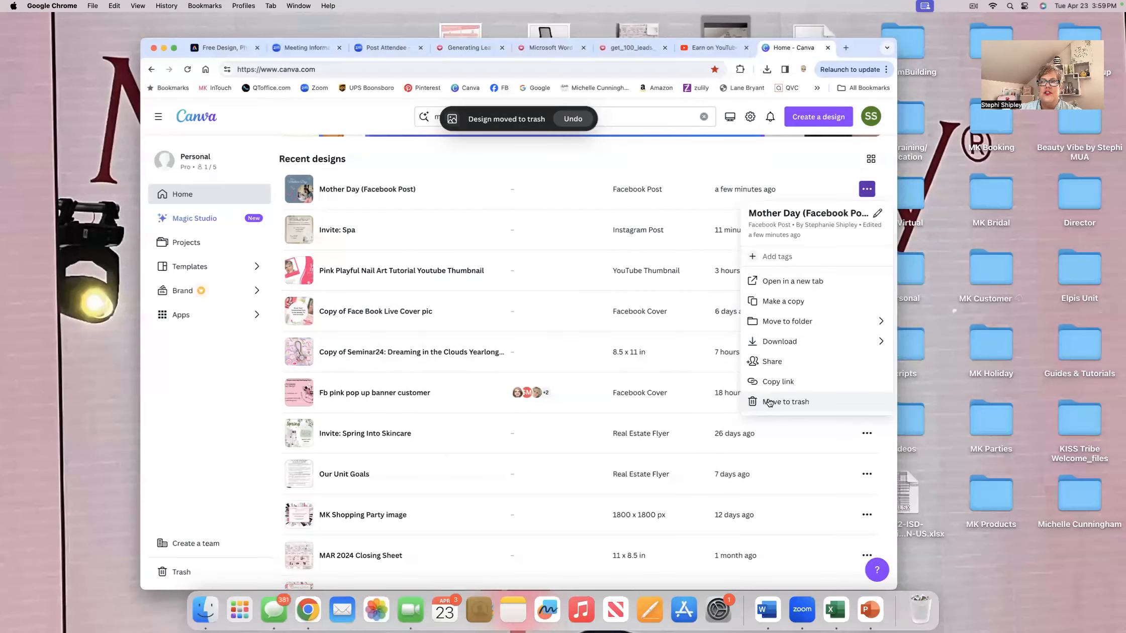
click(786, 402)
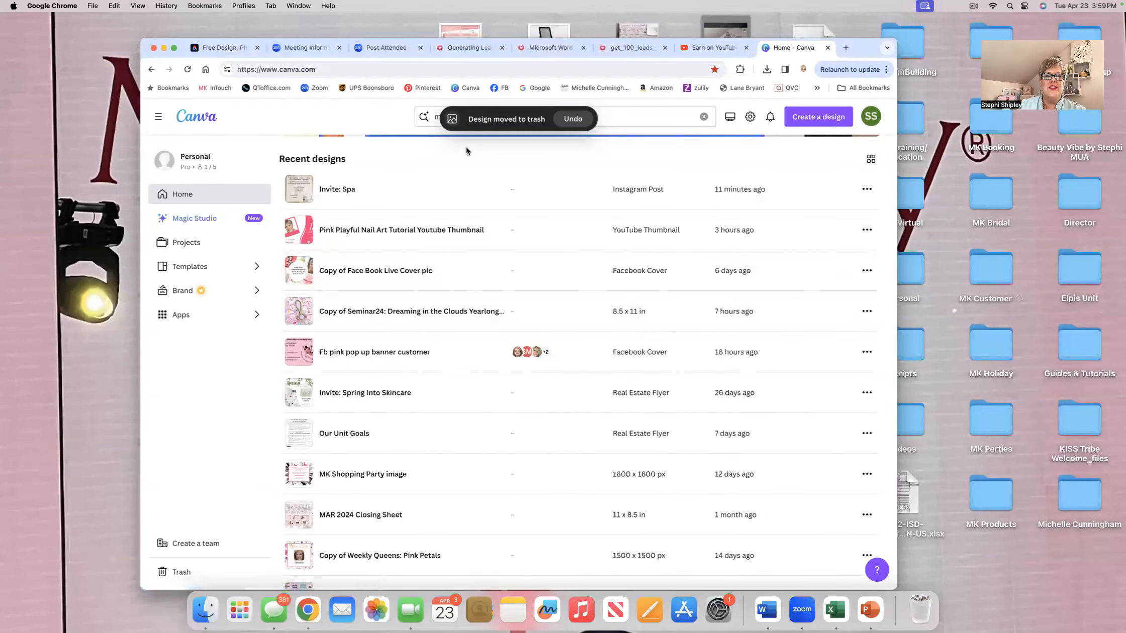
Clear the home page's design search and look through the template types offered under More, from infographics to book covers.
scroll(466, 146, up, 8)
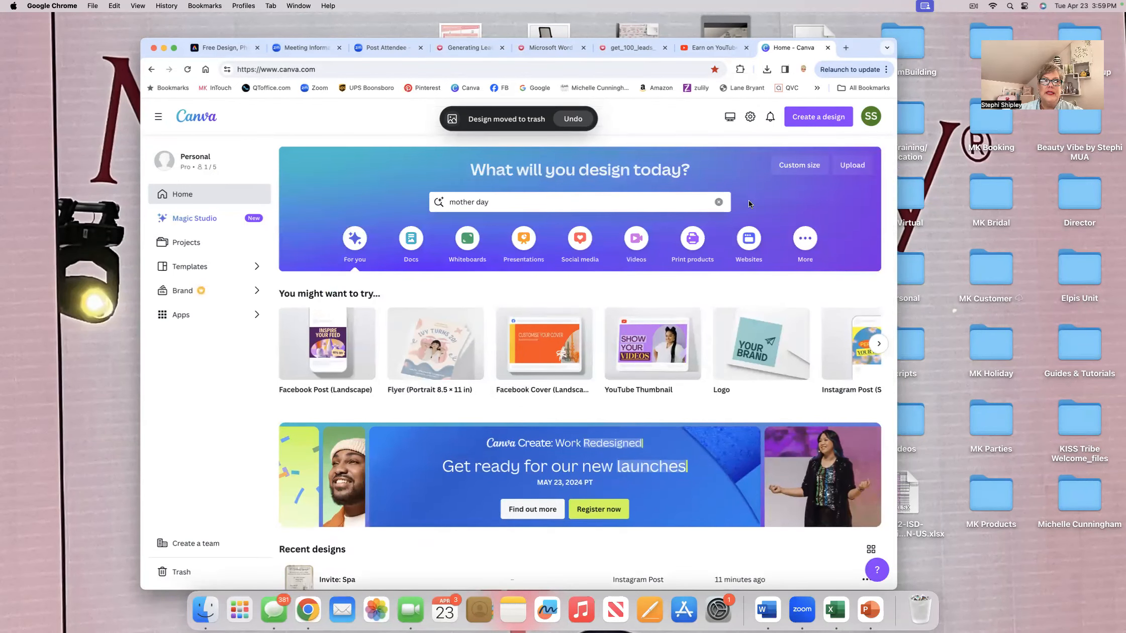
click(594, 196)
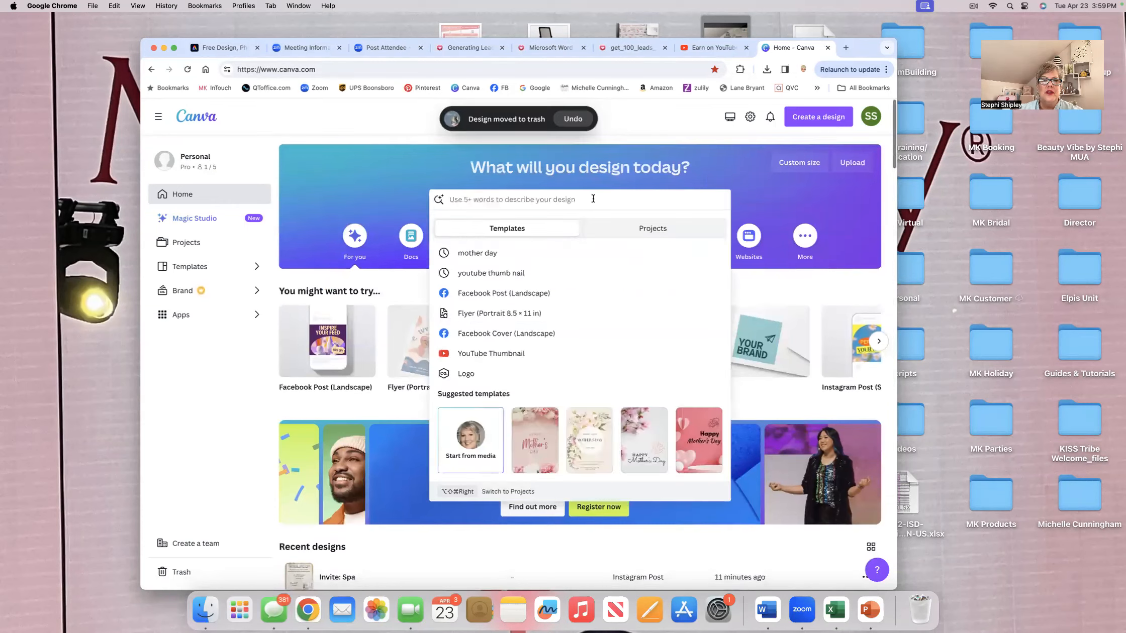
scroll(593, 199, down, 1)
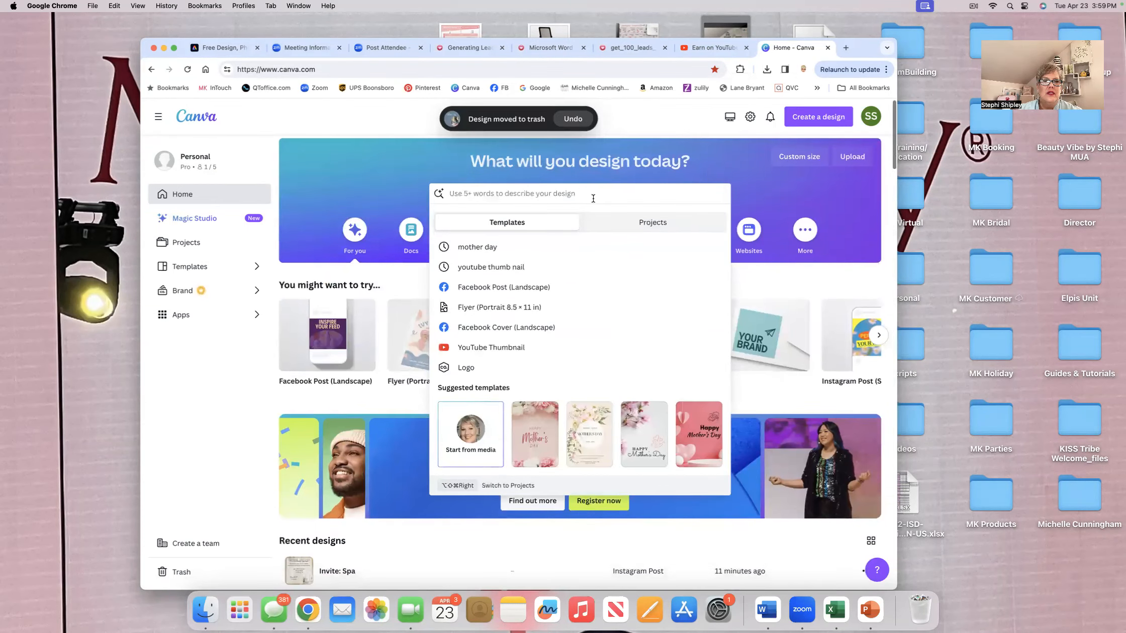
click(361, 180)
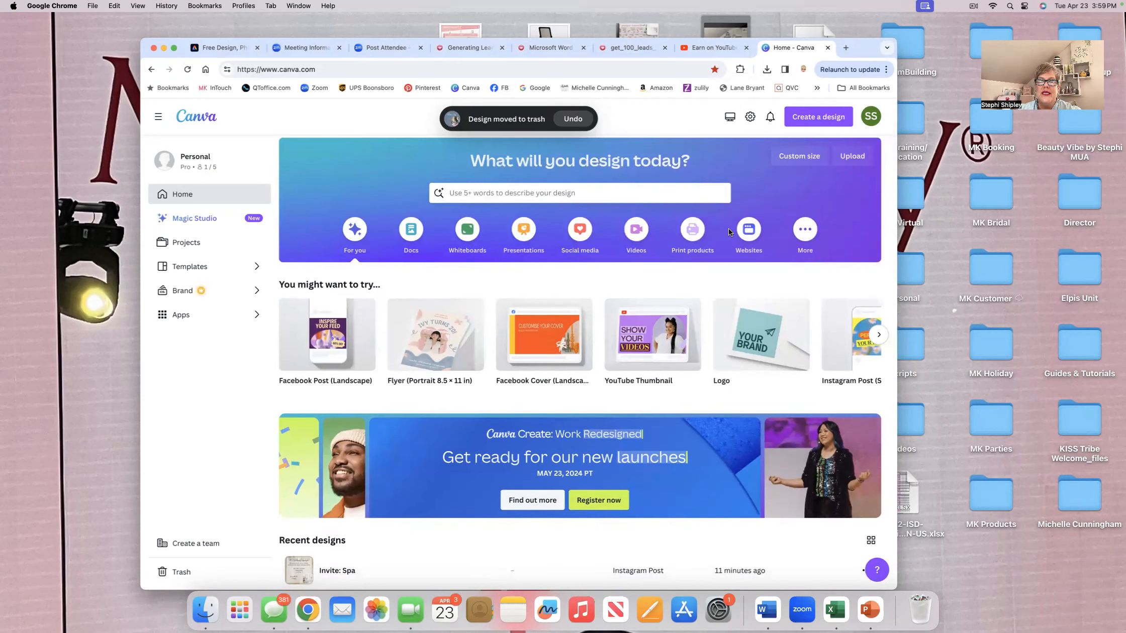
click(804, 230)
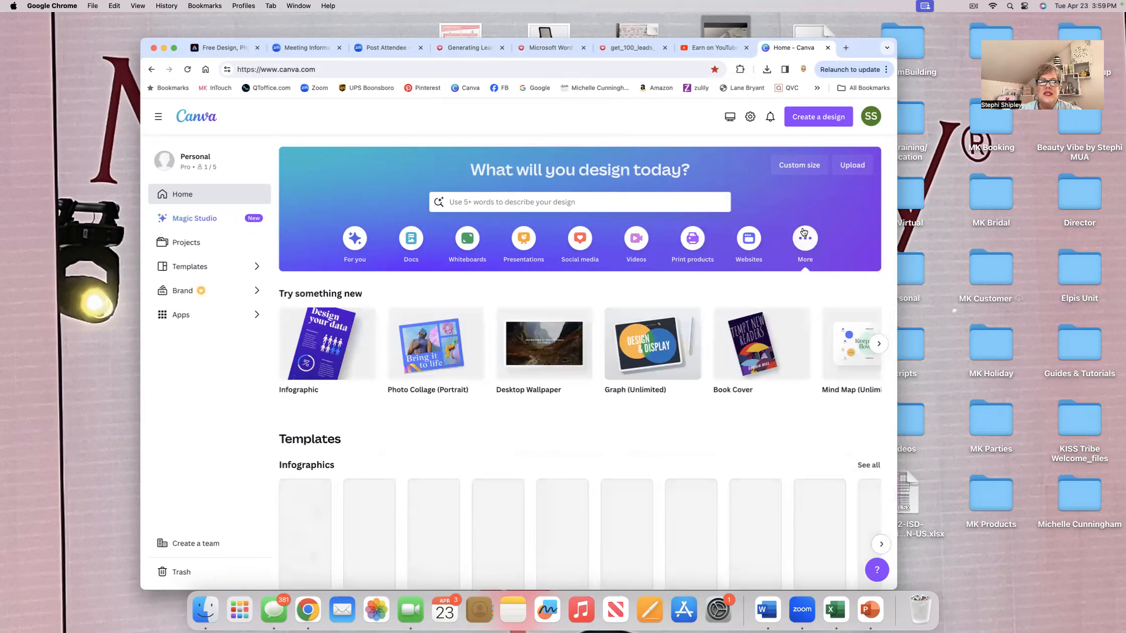
scroll(790, 227, down, 3)
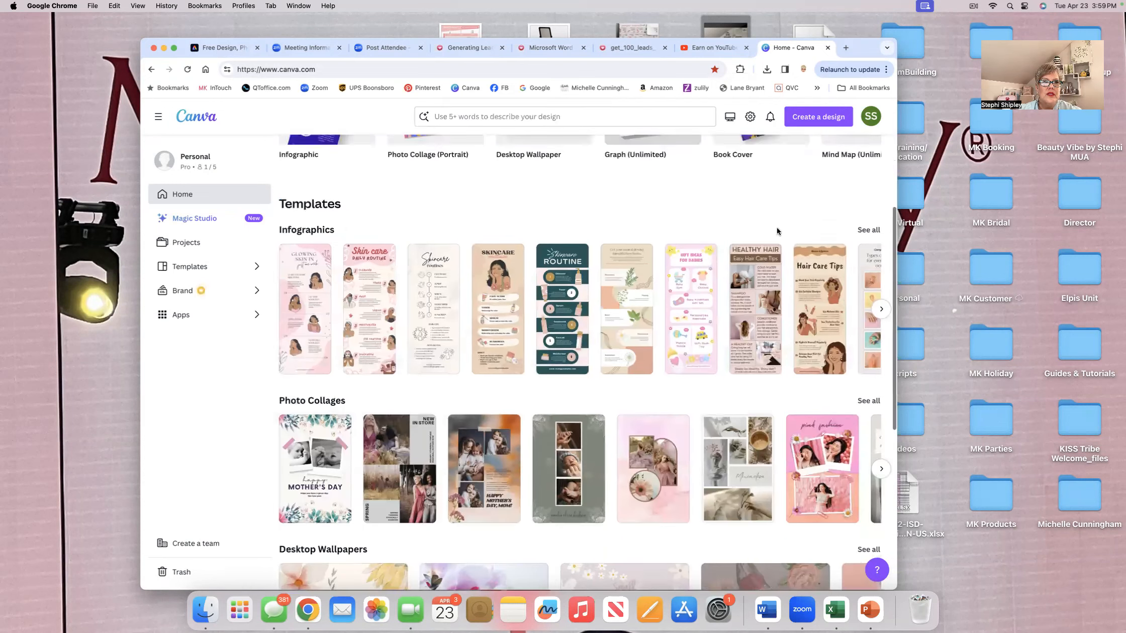
scroll(391, 293, down, 4)
scroll(390, 294, down, 3)
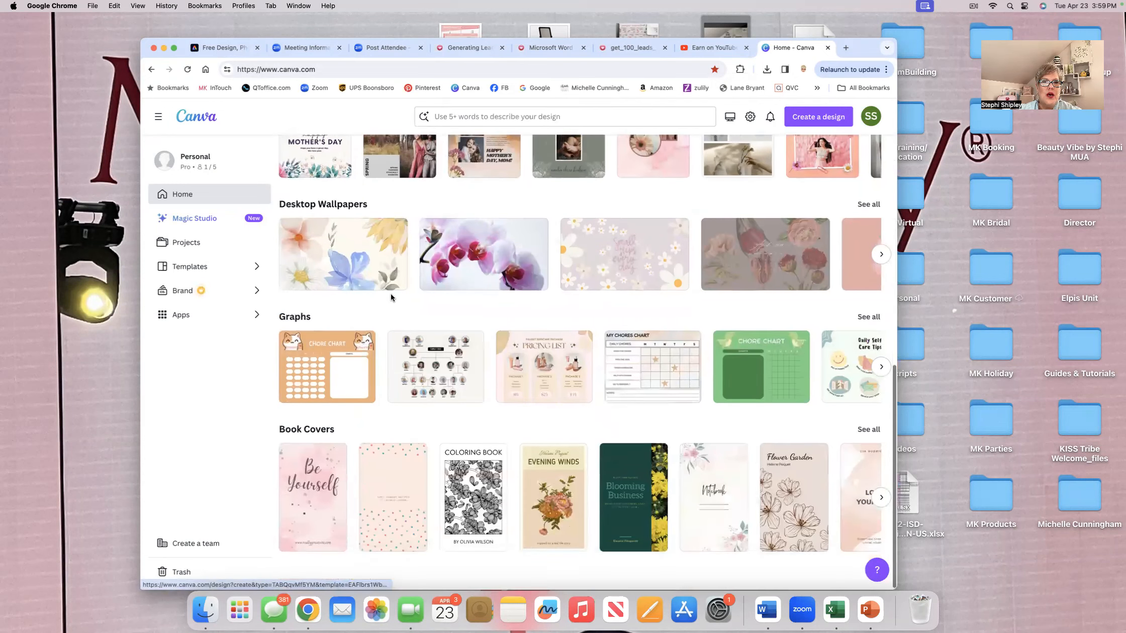
scroll(391, 293, up, 10)
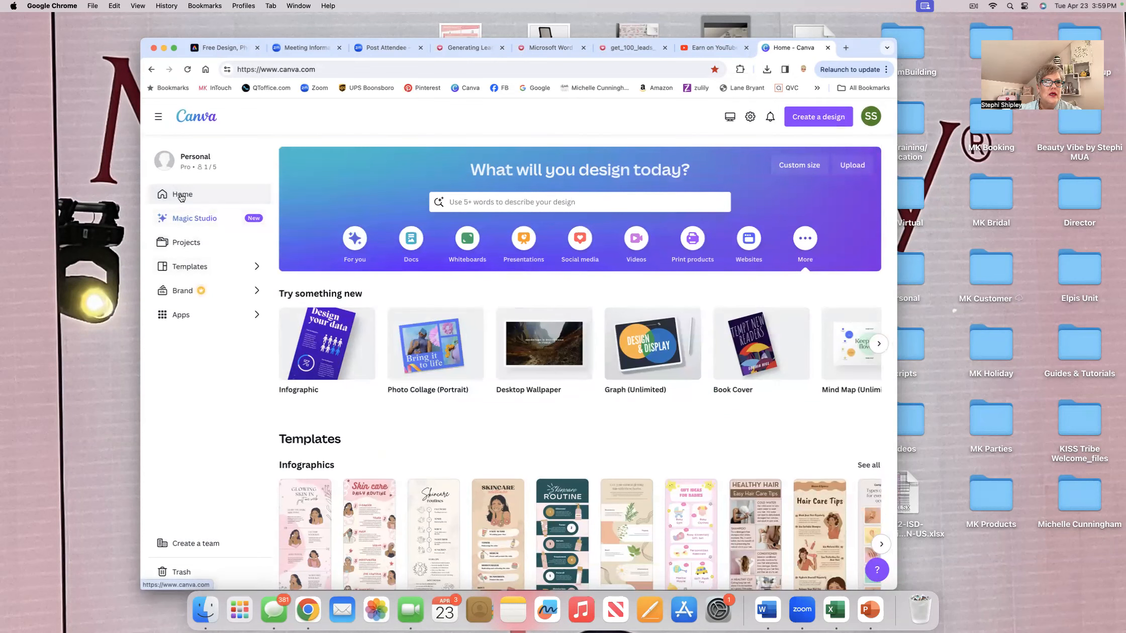
Search the new design types for "flyer" and create a blank Flyer (Portrait 8.5 × 11 in).
click(815, 123)
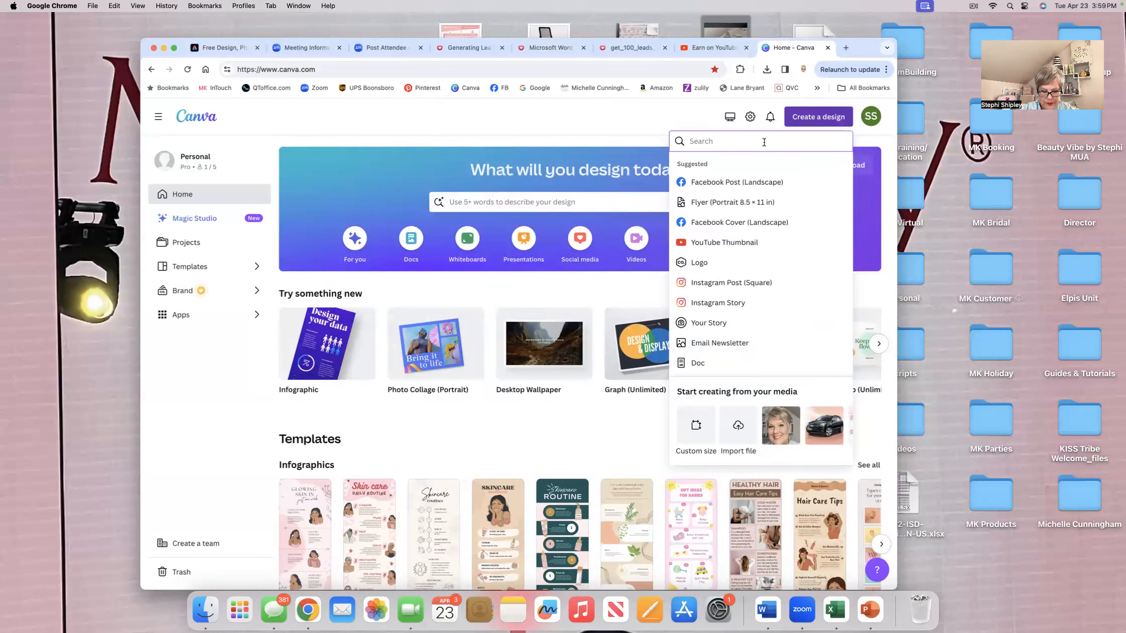
text(flyer)
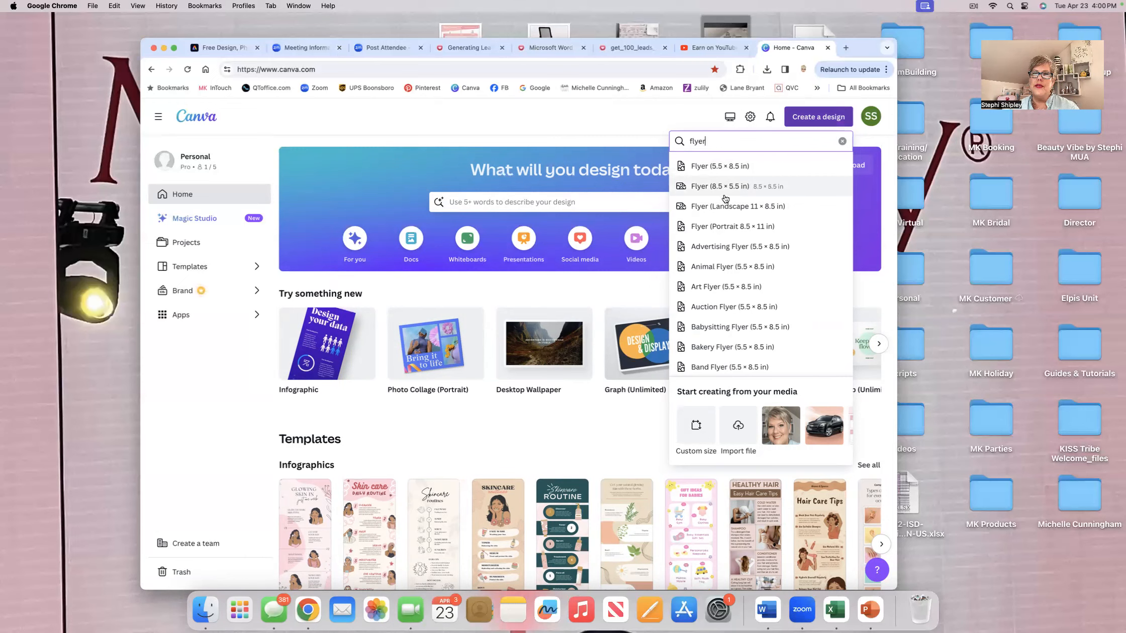
click(728, 226)
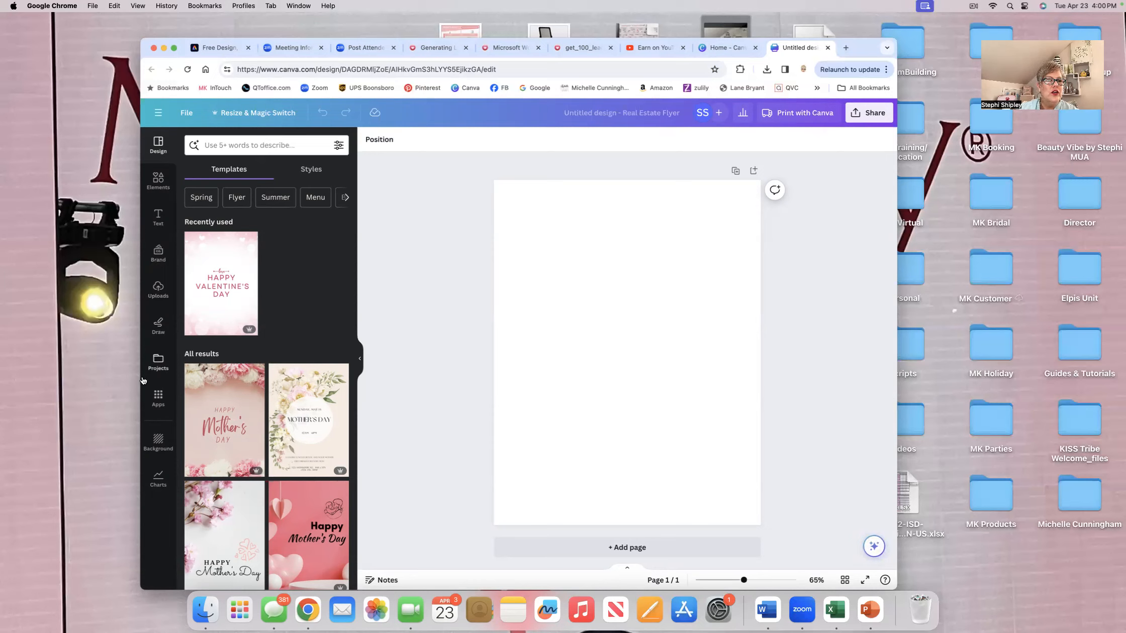
Look through the background categories available for the blank flyer.
click(163, 442)
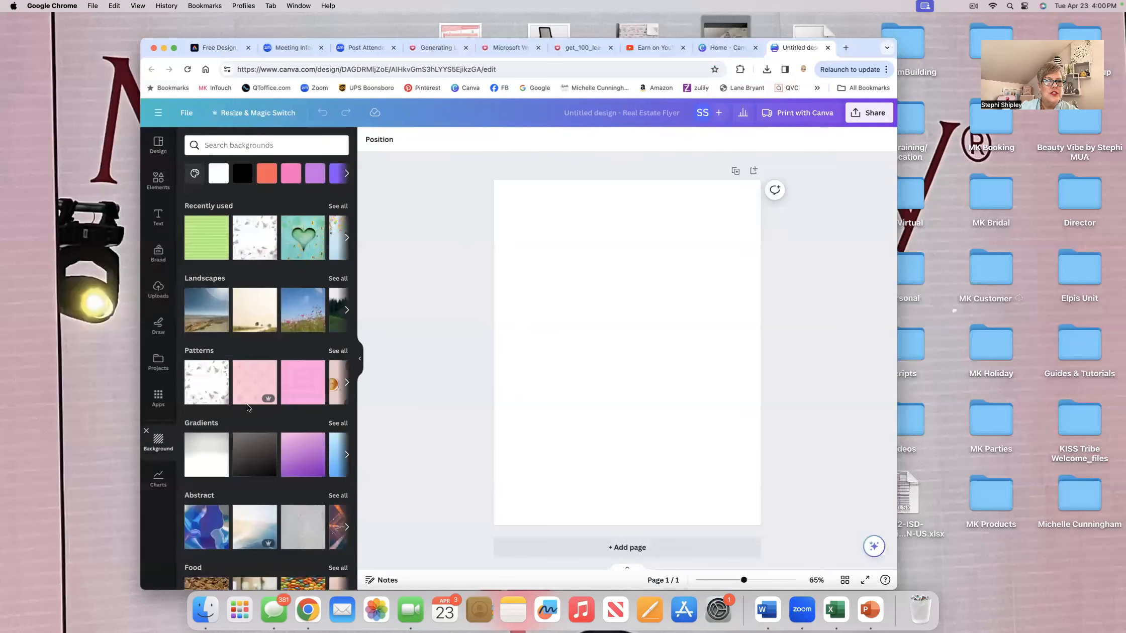
scroll(303, 314, down, 4)
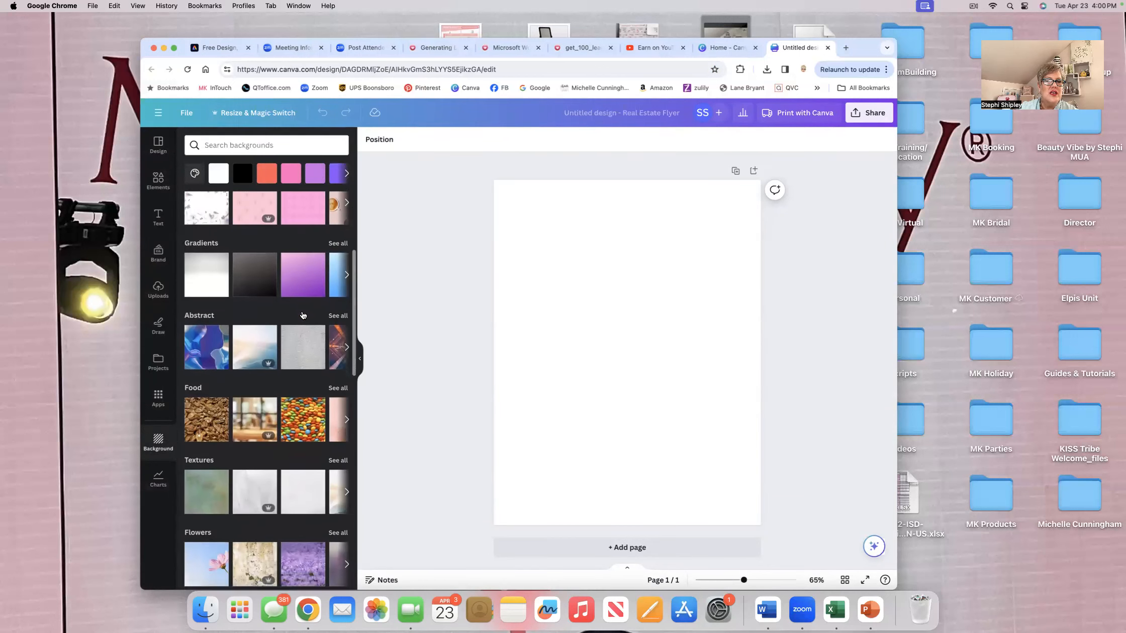
scroll(303, 315, down, 15)
scroll(303, 316, up, 20)
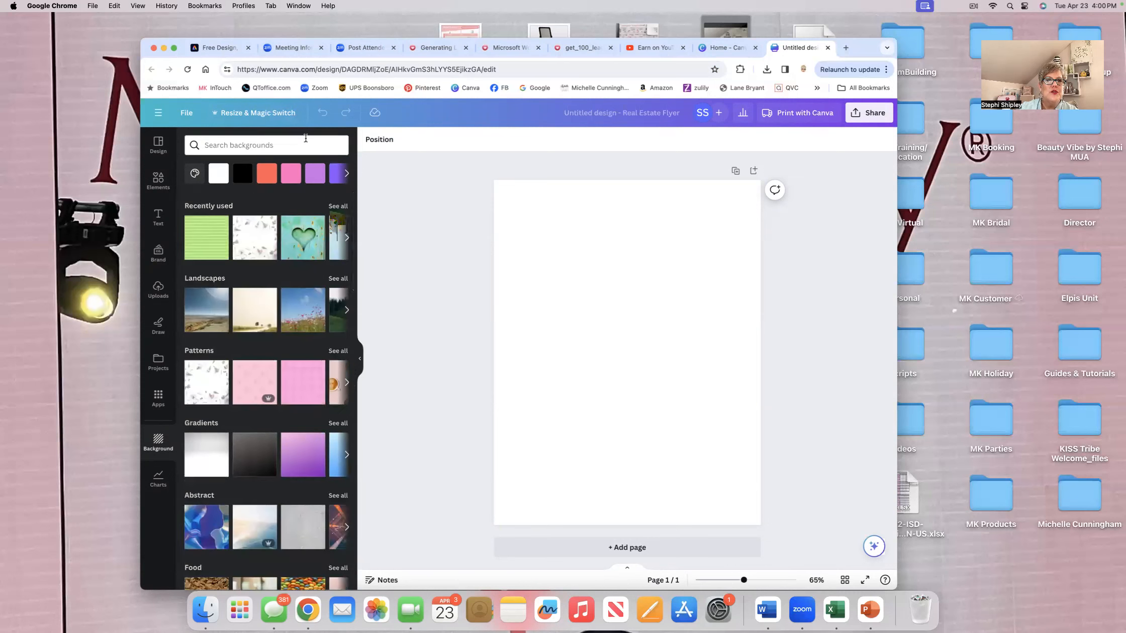
Search the backgrounds for "glitter" and examine the glitter backgrounds offered.
click(305, 144)
text(glitter)
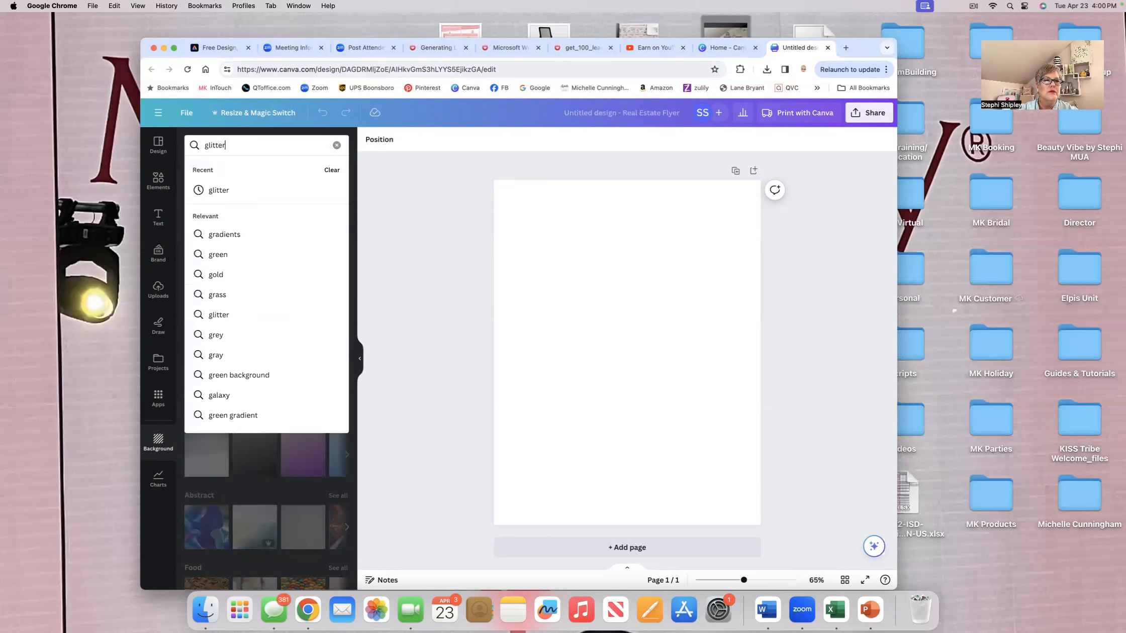
key(Return)
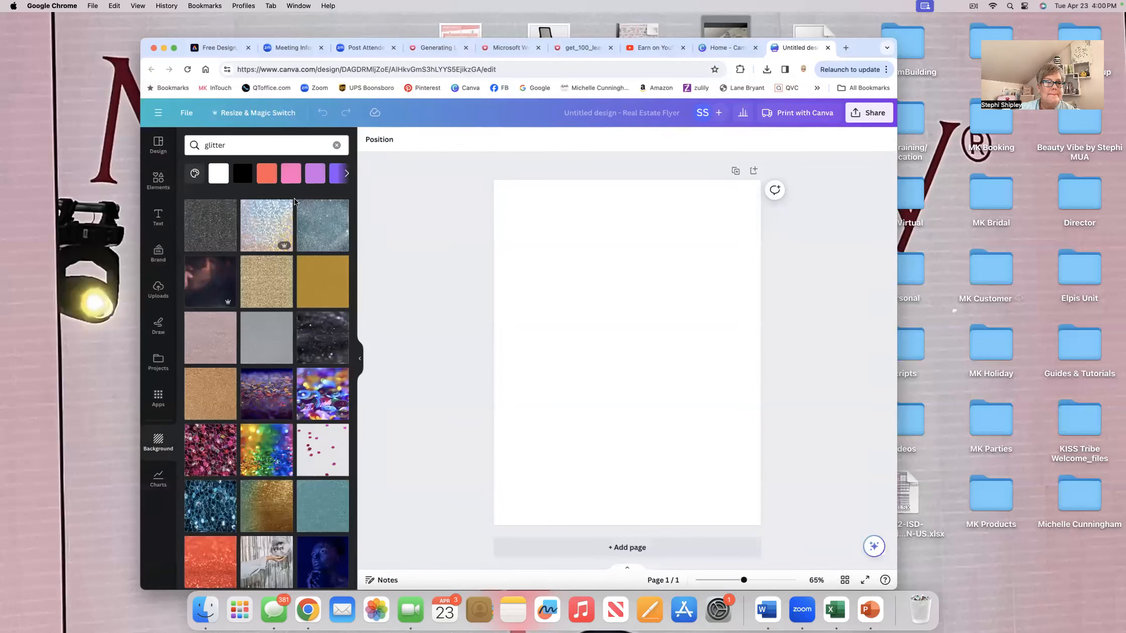
scroll(280, 419, down, 1)
scroll(280, 419, up, 1)
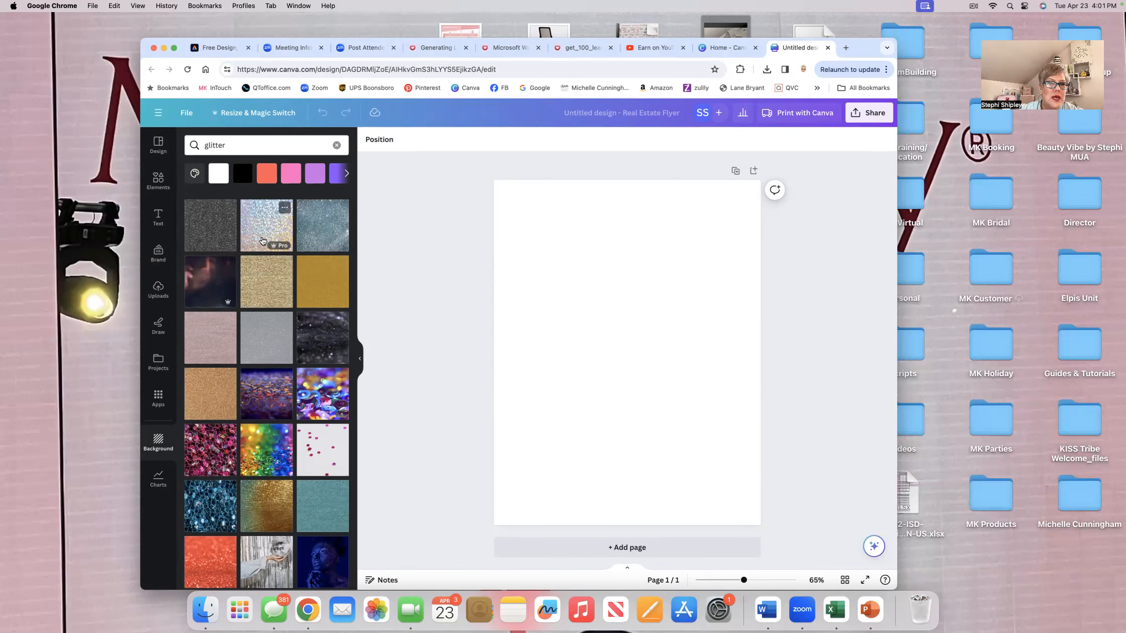
scroll(267, 436, down, 2)
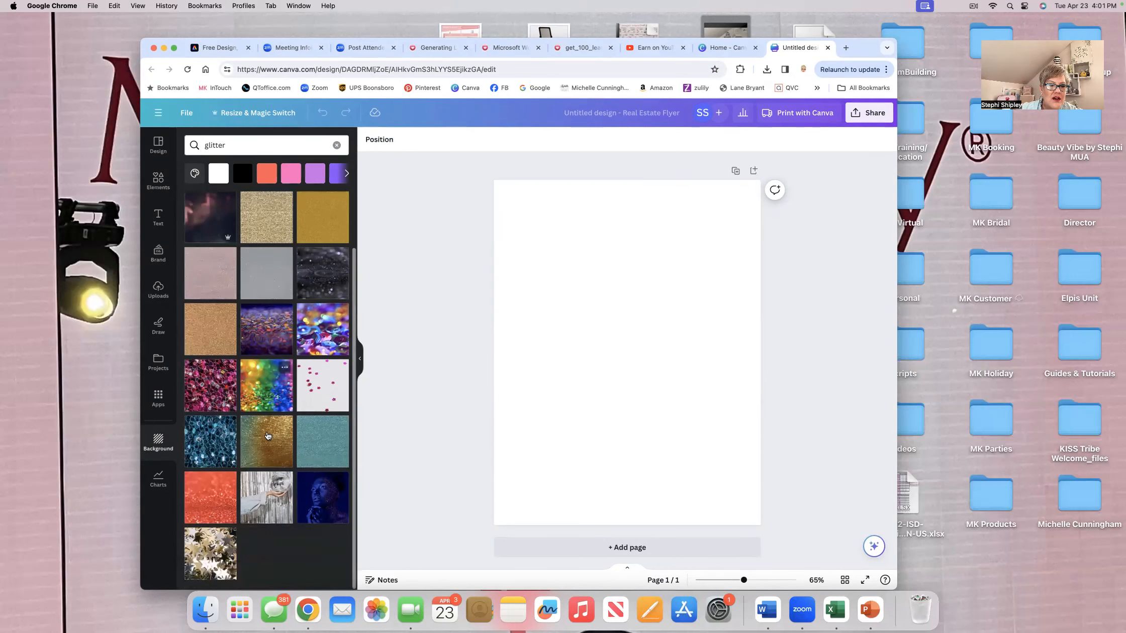
Fill the flyer with the blue-grey glitter background and set its transparency to 50.
scroll(268, 436, up, 2)
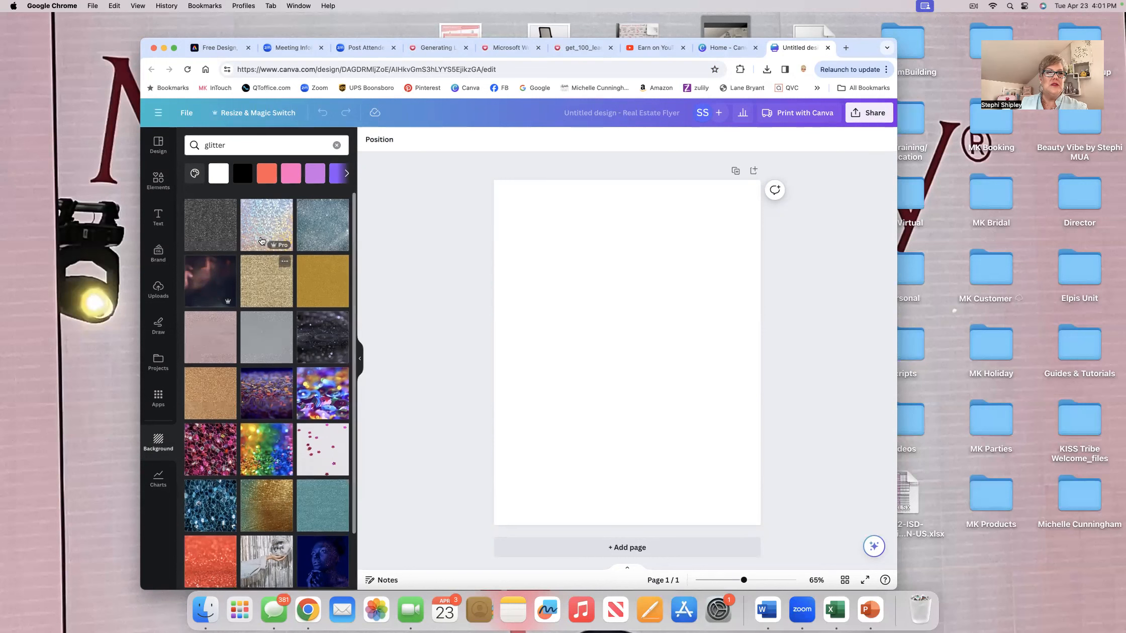
click(318, 234)
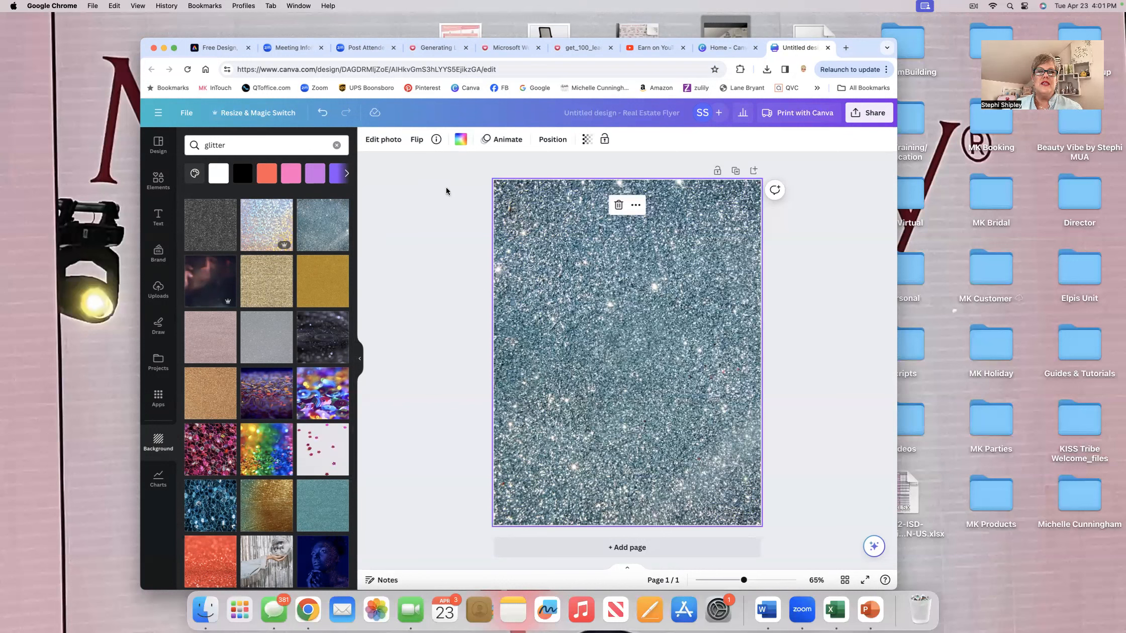
click(587, 141)
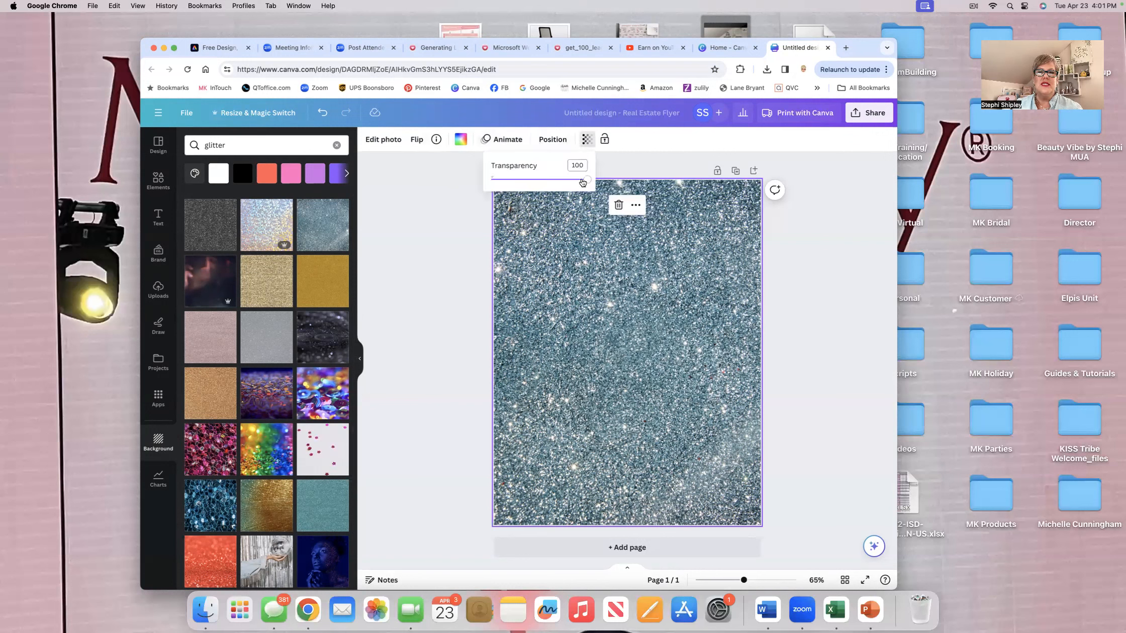
drag(590, 182, 541, 181)
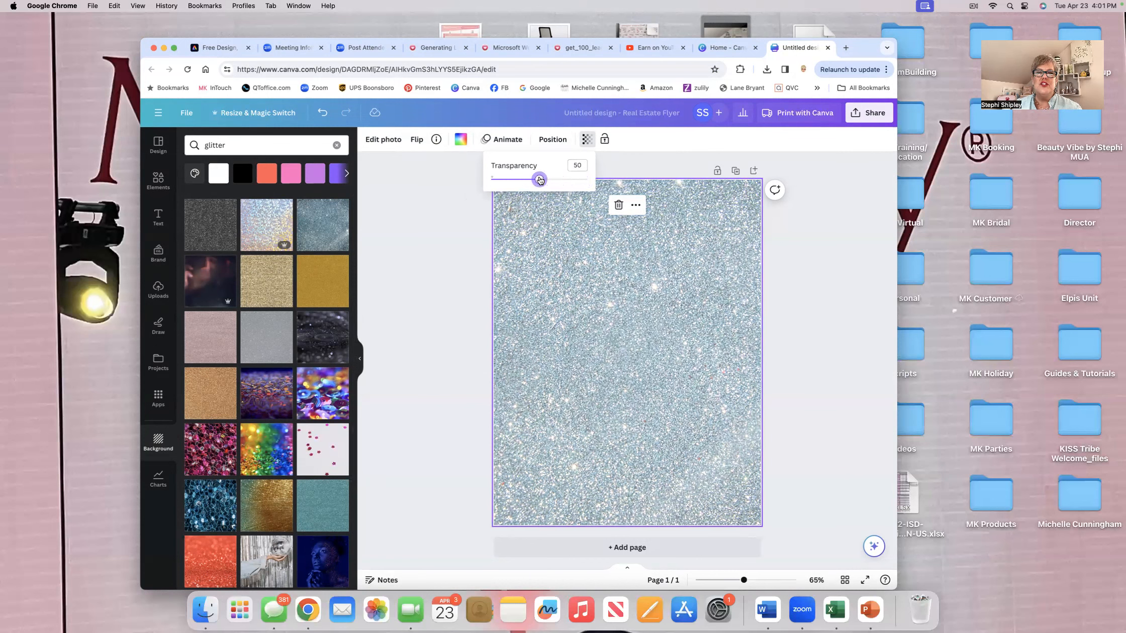
click(450, 267)
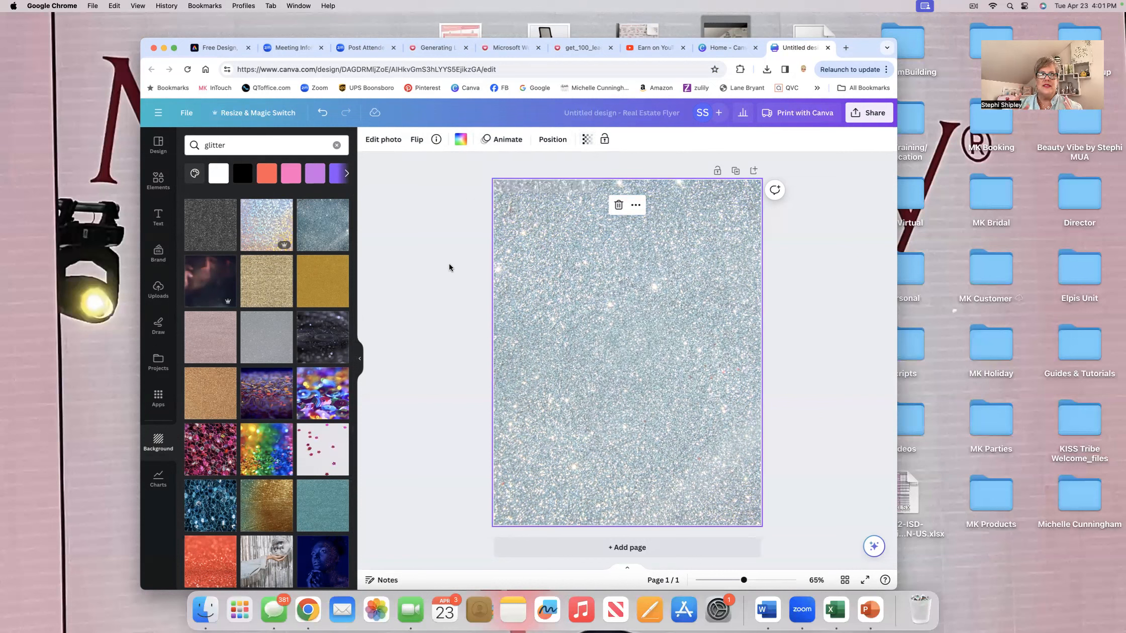
click(787, 327)
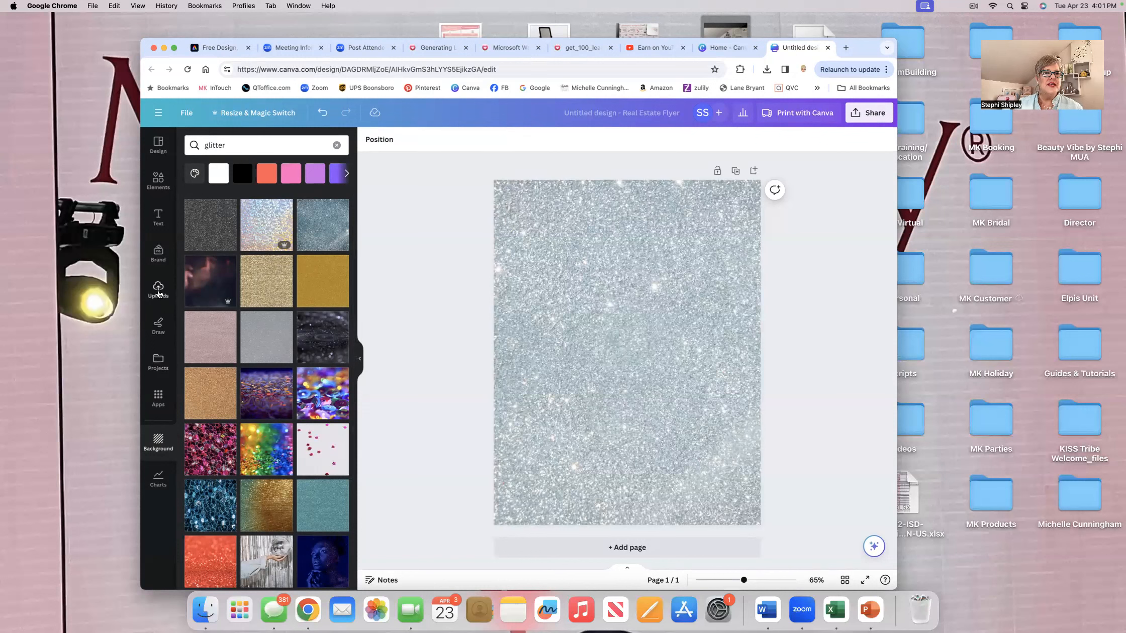
Add the uploaded black car photo to the flyer and move it into the page's lower right corner.
click(159, 290)
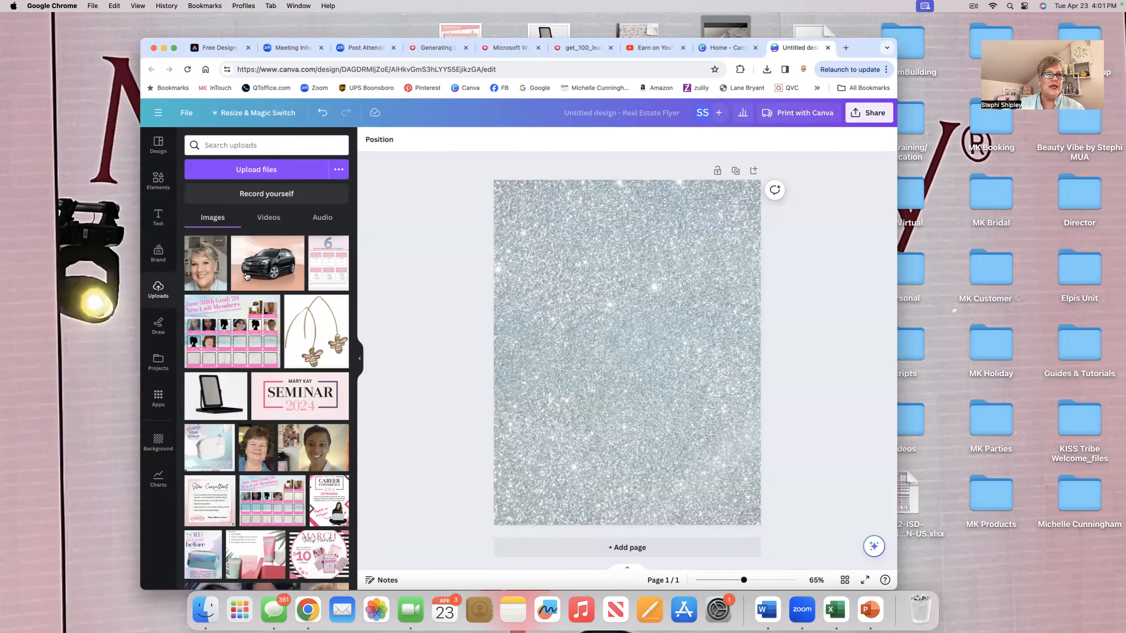
click(275, 271)
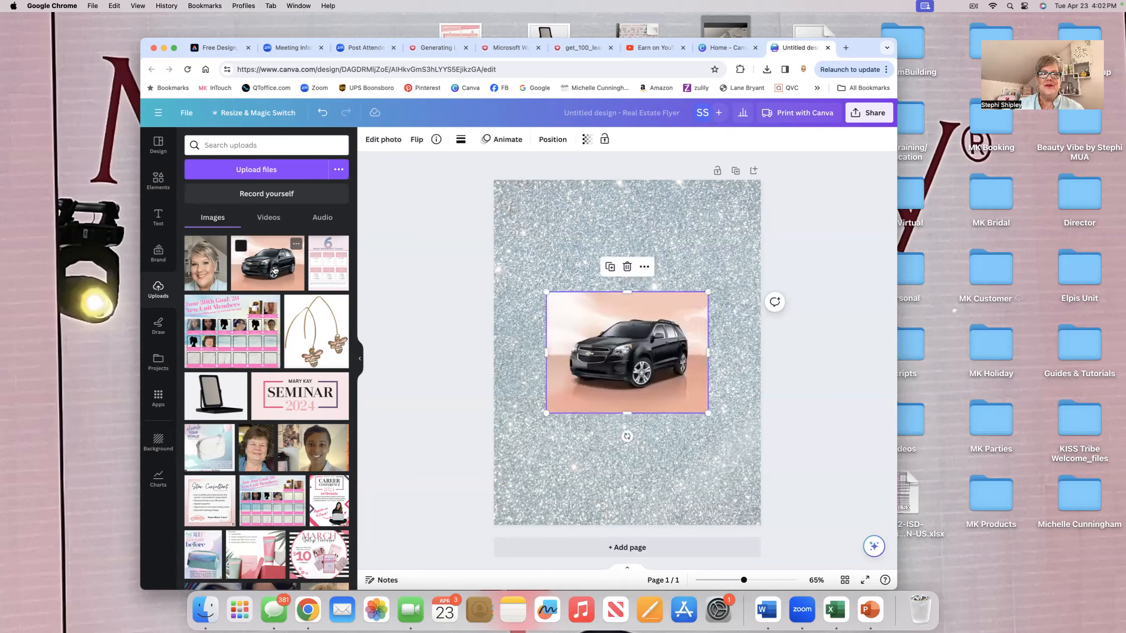
drag(605, 360, 659, 472)
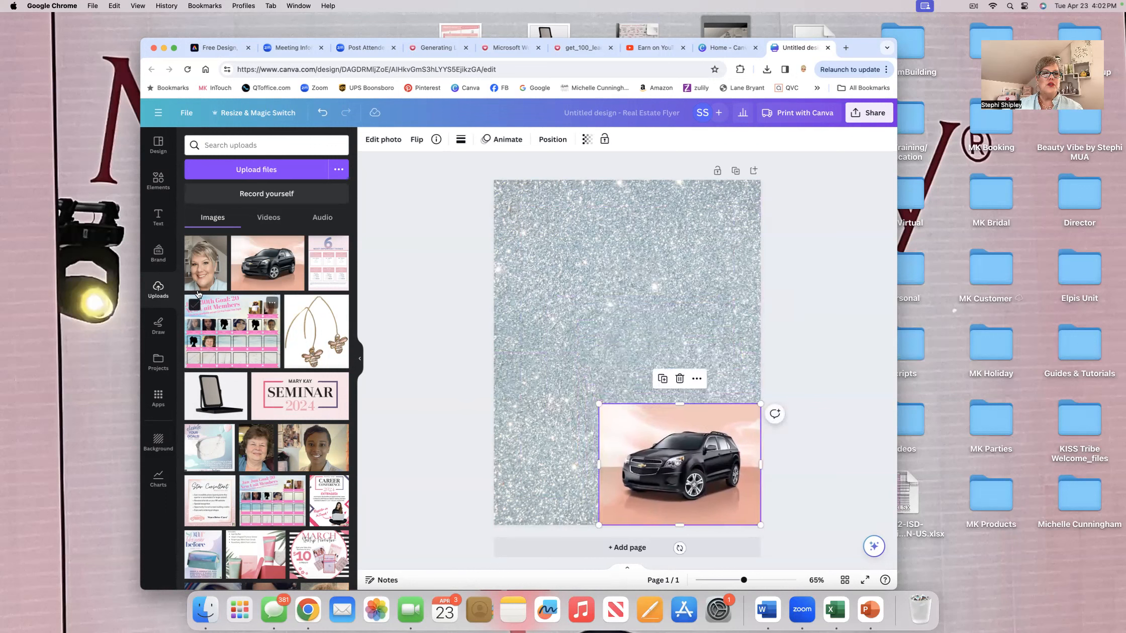
Look through the computer's Photos library as a source for uploading files, and cancel without choosing one.
click(268, 171)
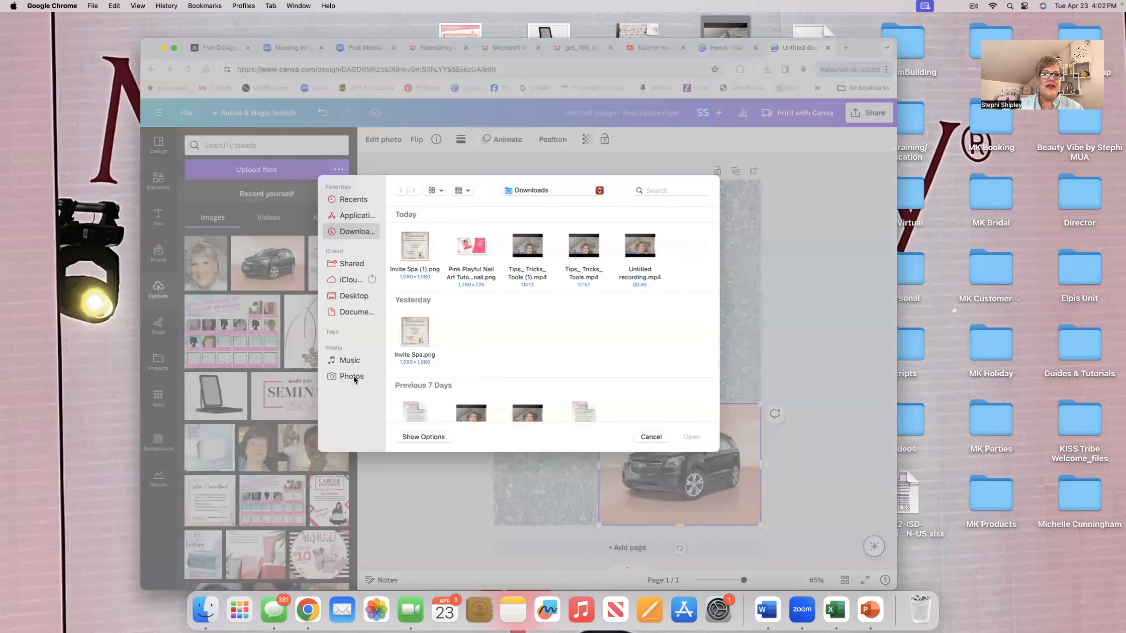
click(352, 377)
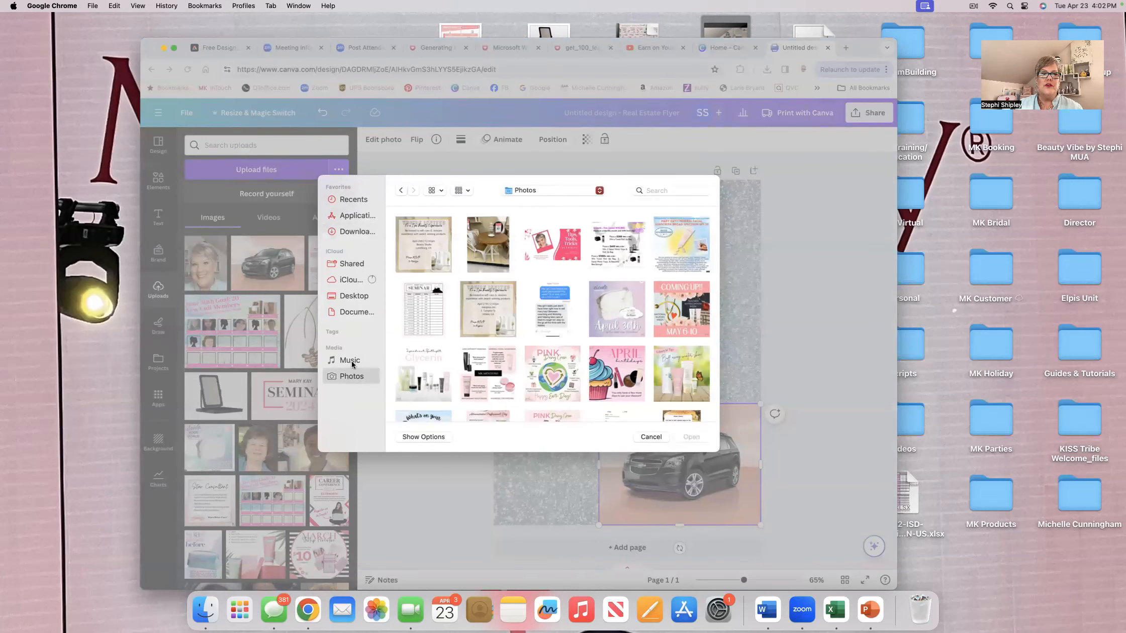
click(649, 437)
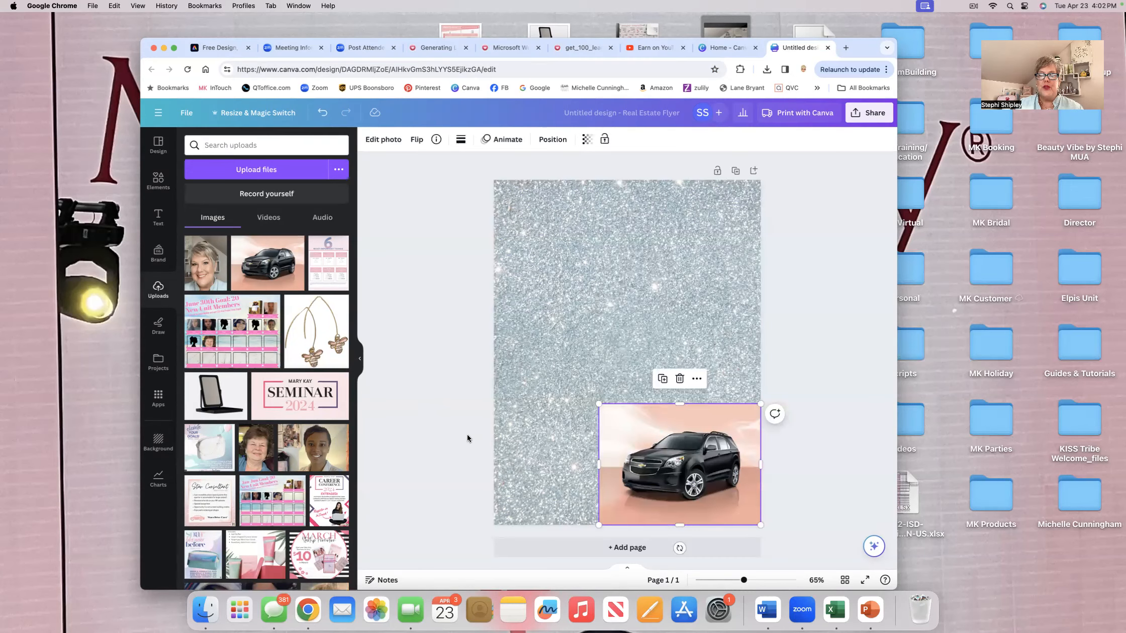
Remove the background from the car photo with BG Remover and enlarge the photo to about the flyer's full width.
click(390, 143)
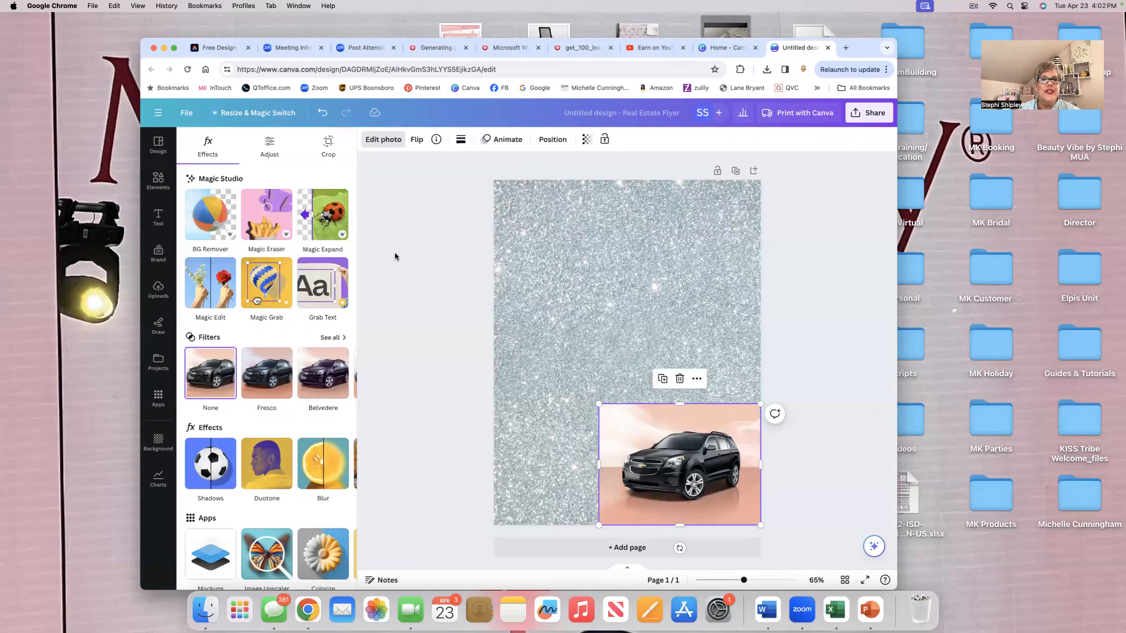
scroll(220, 230, down, 1)
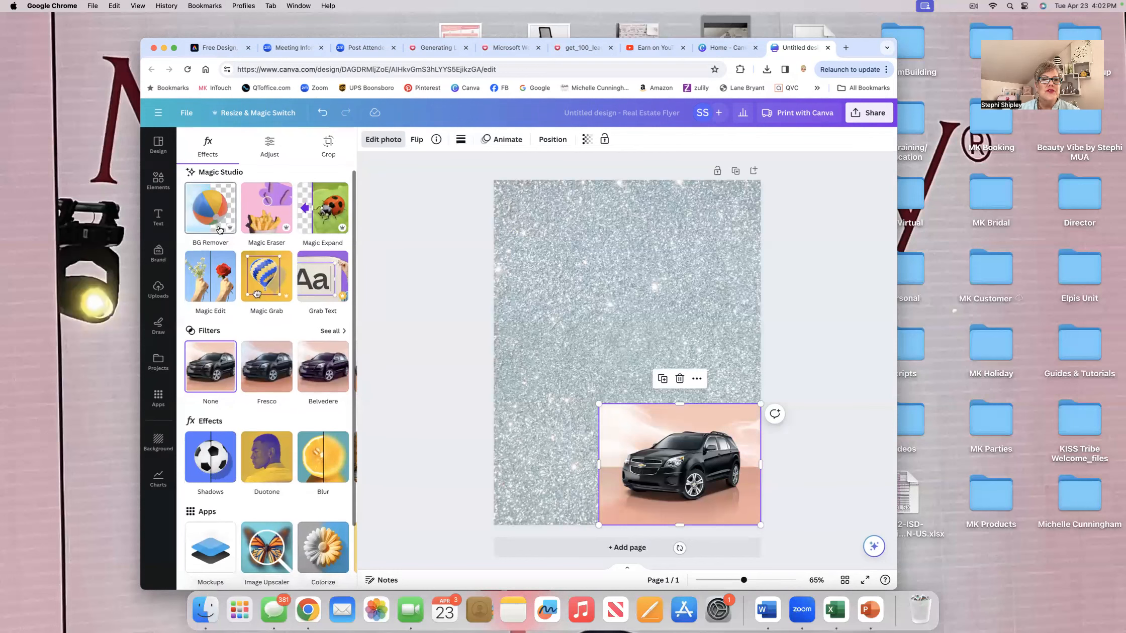
click(219, 230)
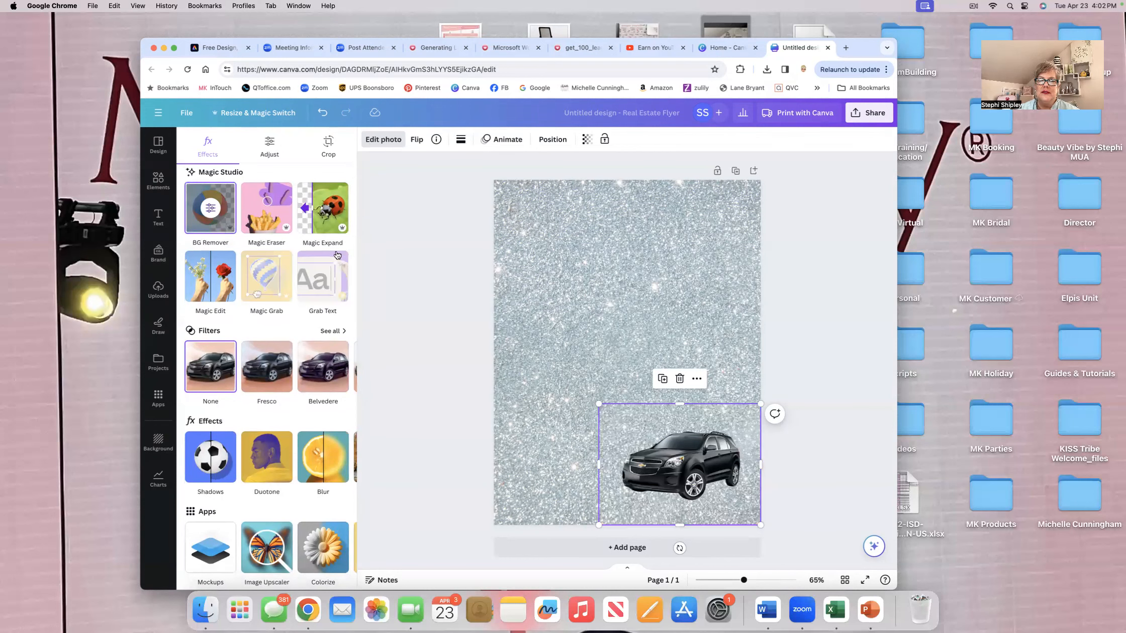
click(405, 263)
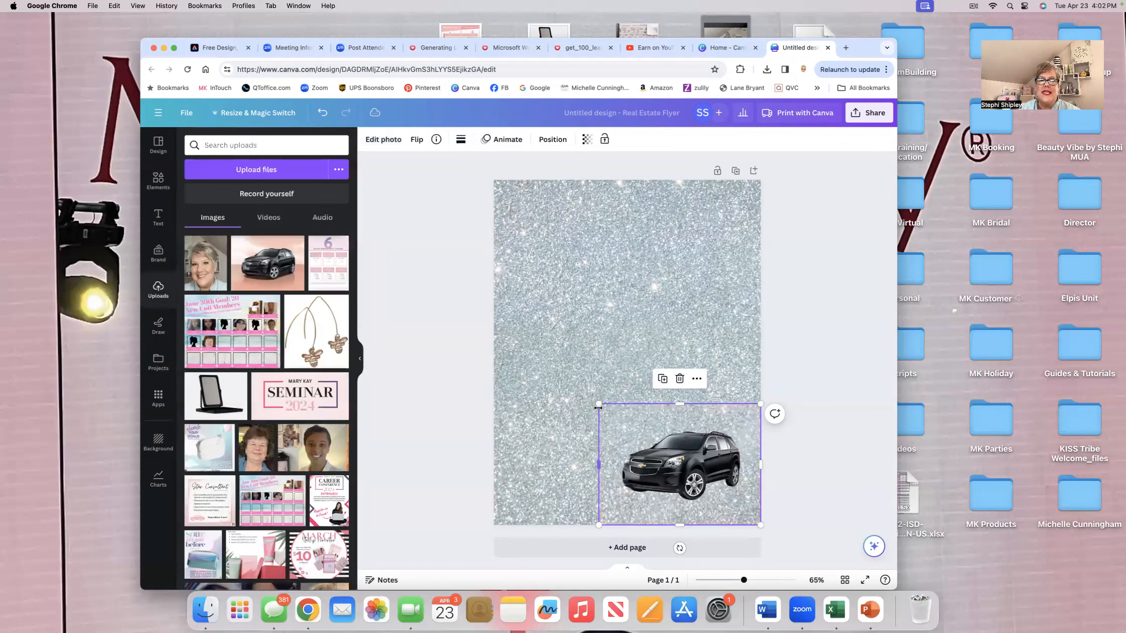
drag(599, 404, 470, 361)
click(415, 357)
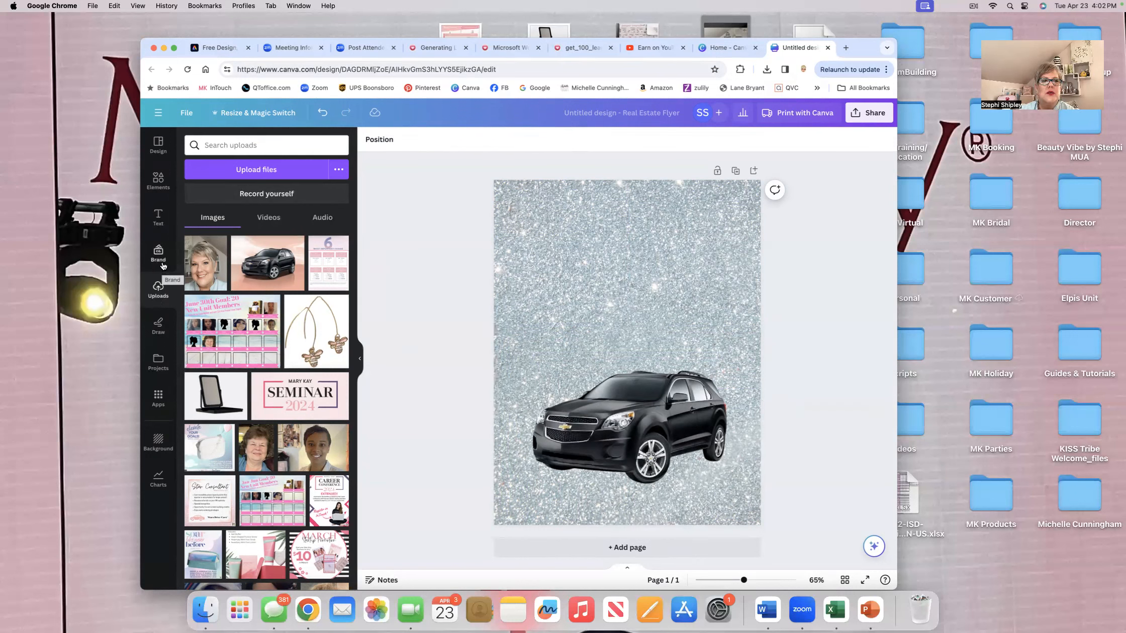
Search the elements for "goals" and switch to the suggested related search Success.
click(164, 187)
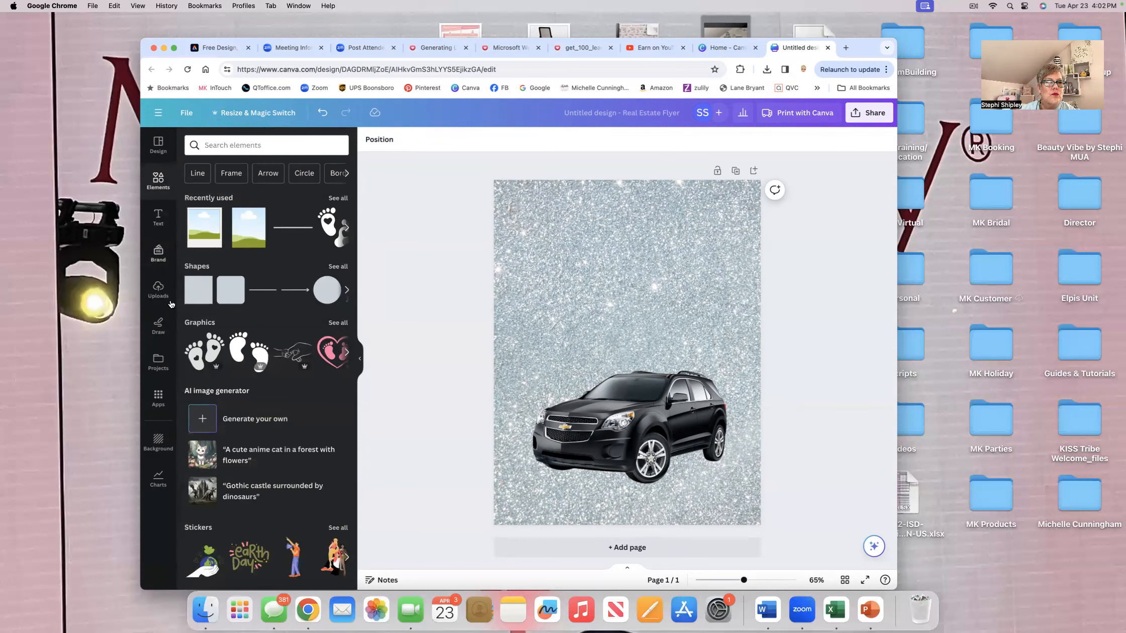
click(307, 147)
text(goals)
key(Return)
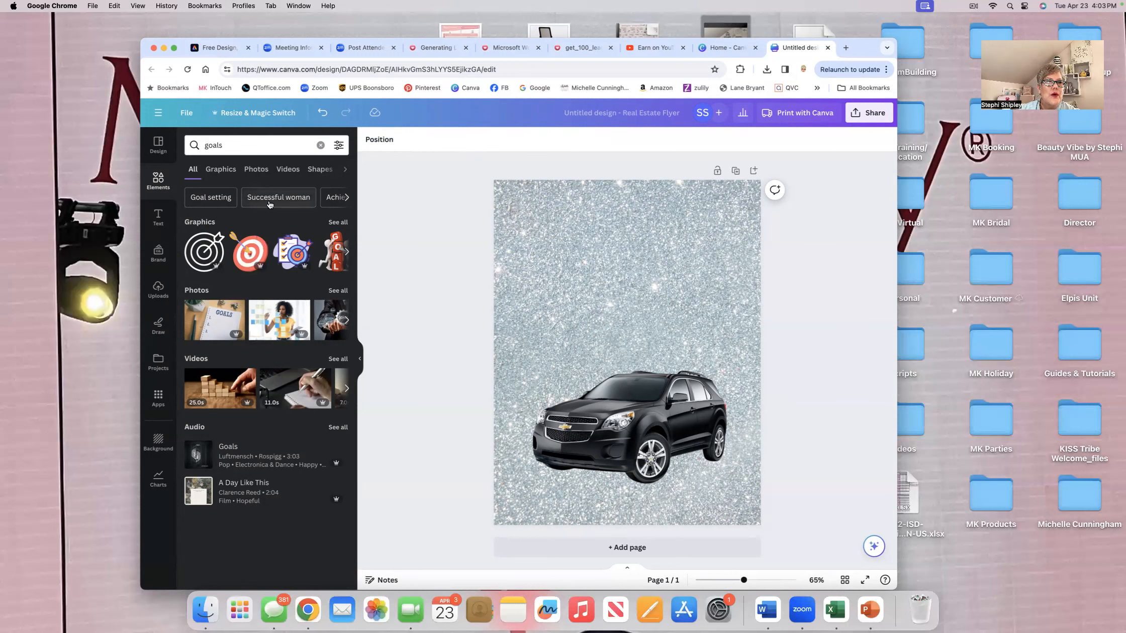
click(347, 199)
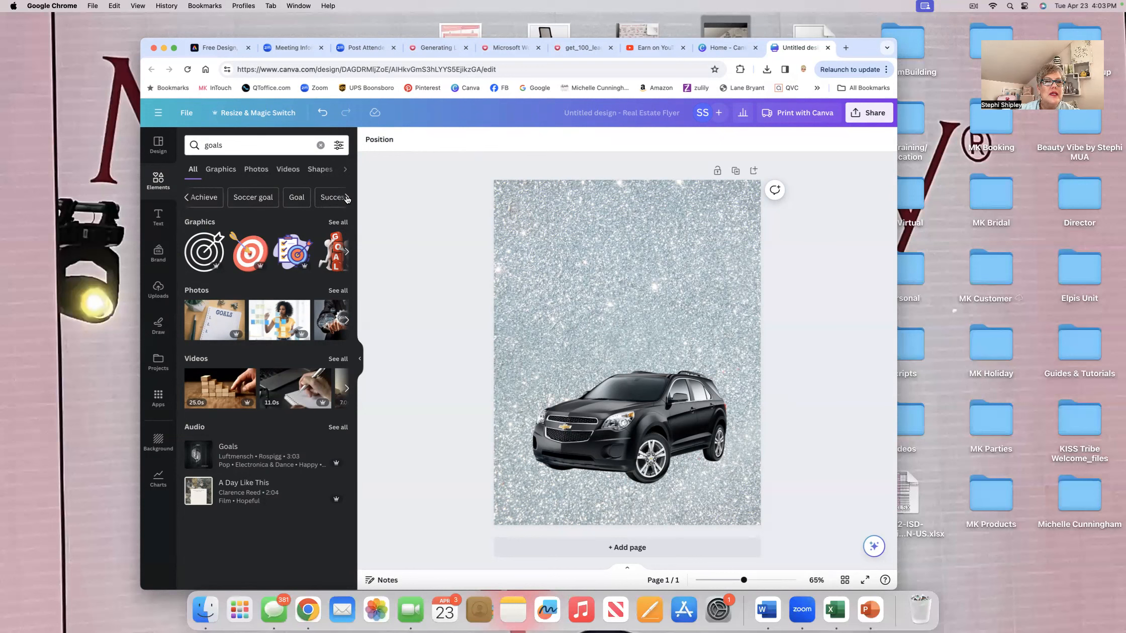
click(338, 197)
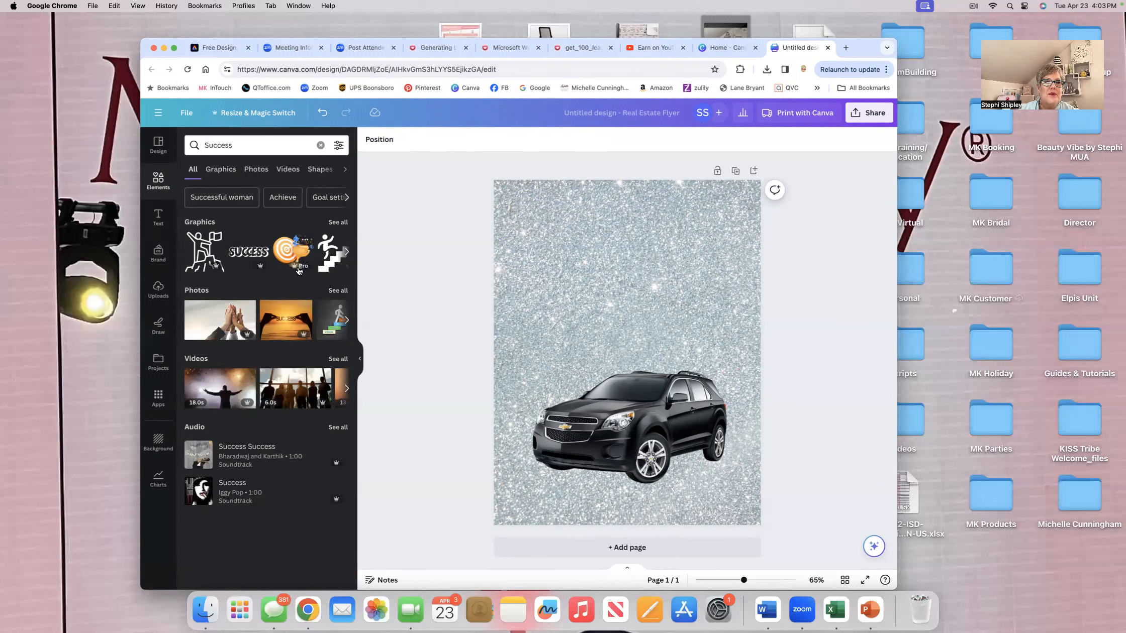
Add the cheering man in a suit from the full Success graphics and shrink him to about a third of the flyer's width.
click(337, 222)
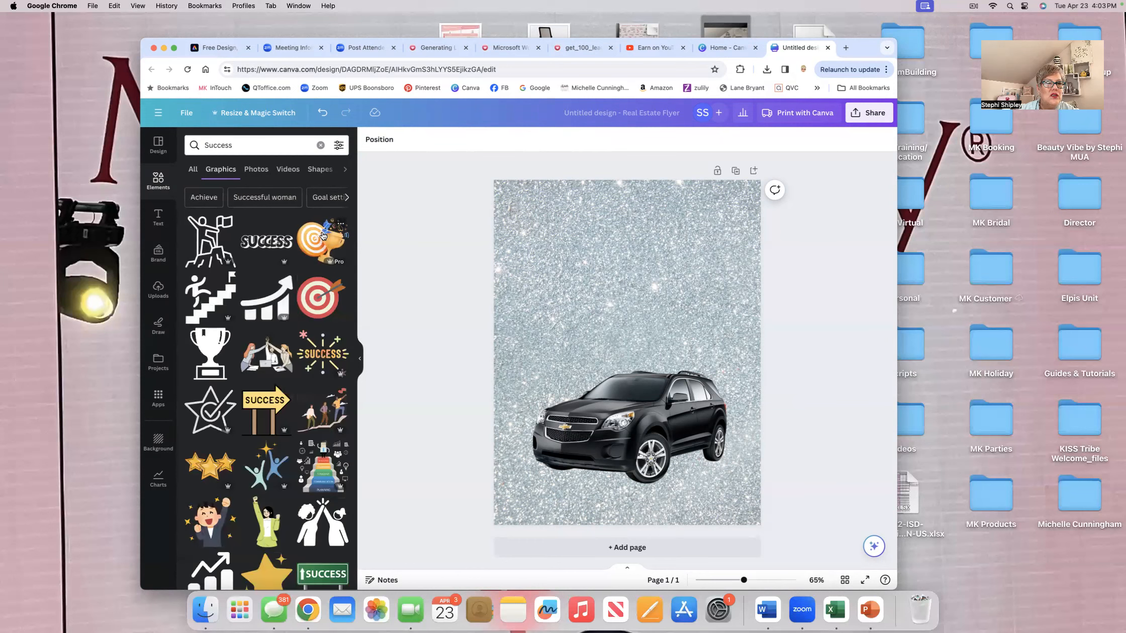
scroll(285, 319, down, 3)
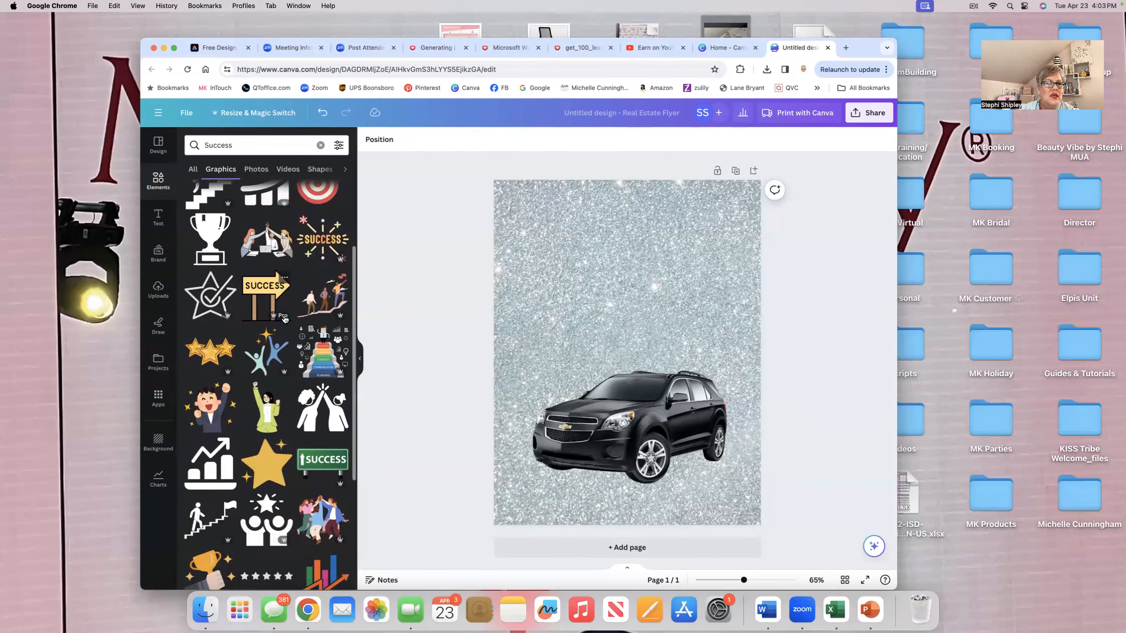
click(218, 422)
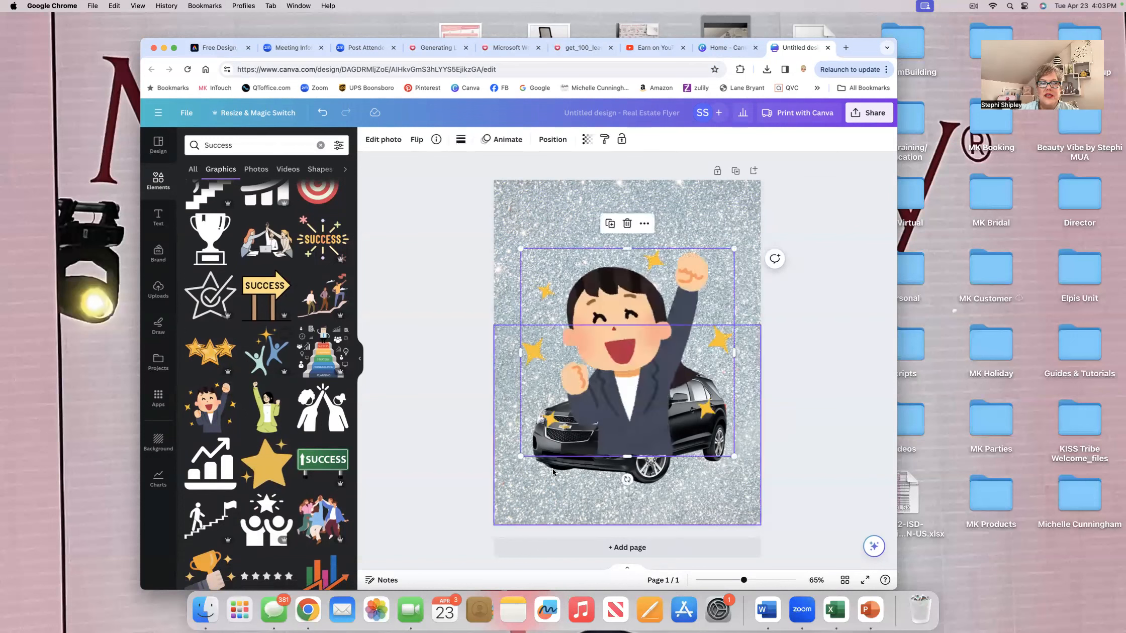
drag(734, 457, 615, 341)
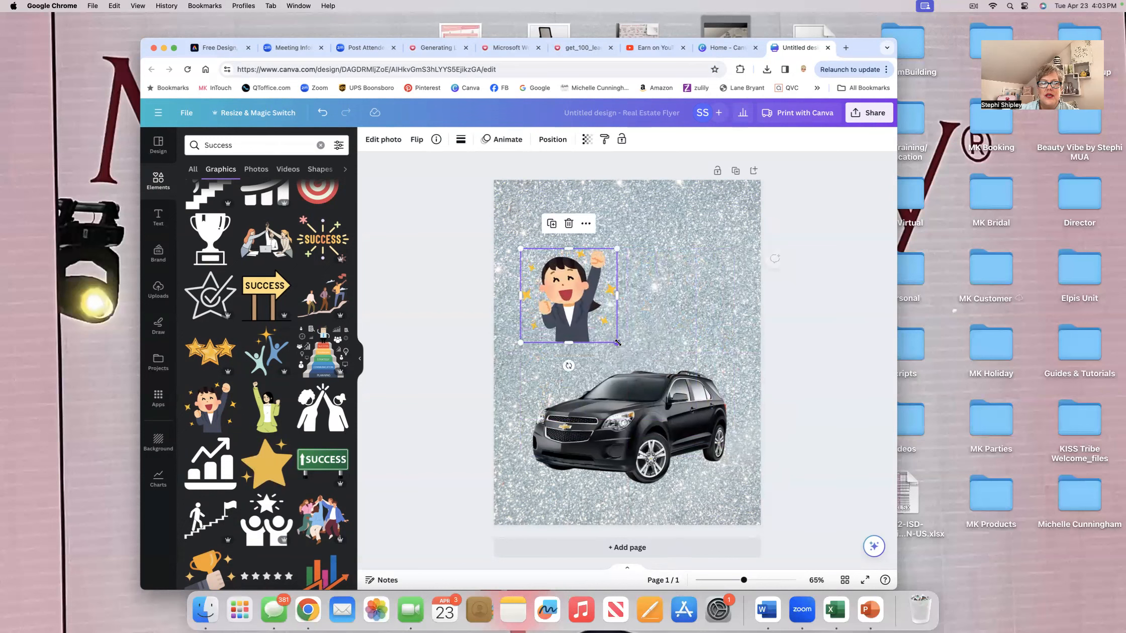
Move the car up to mid-page, place the cheering man beside its rear end, and flip him horizontally.
drag(638, 404, 713, 347)
click(615, 306)
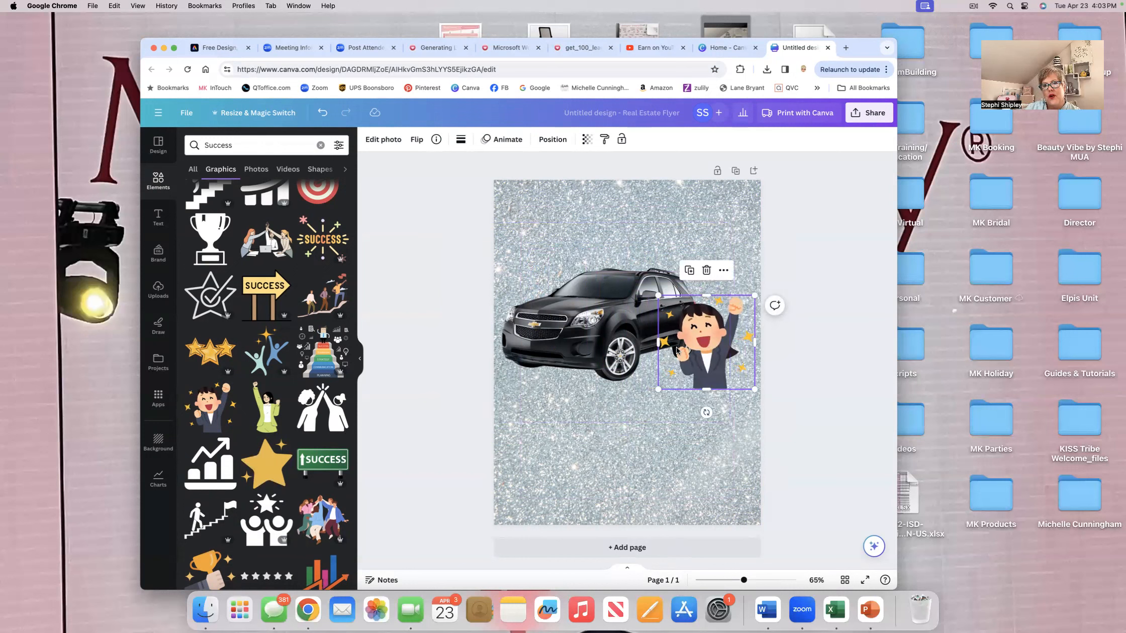
click(415, 141)
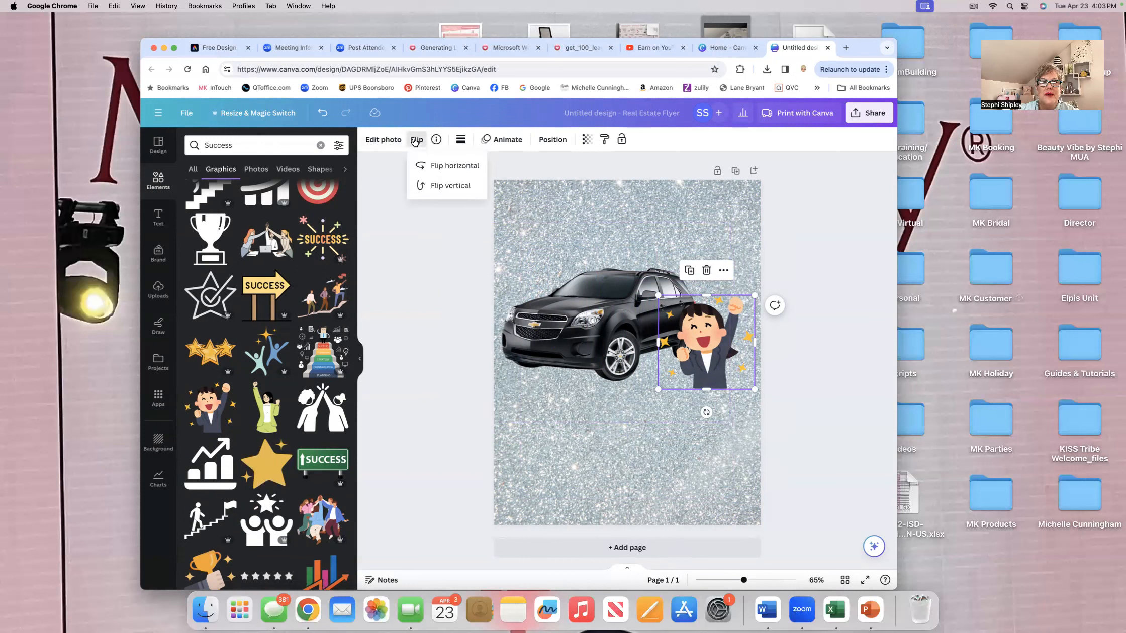
click(450, 168)
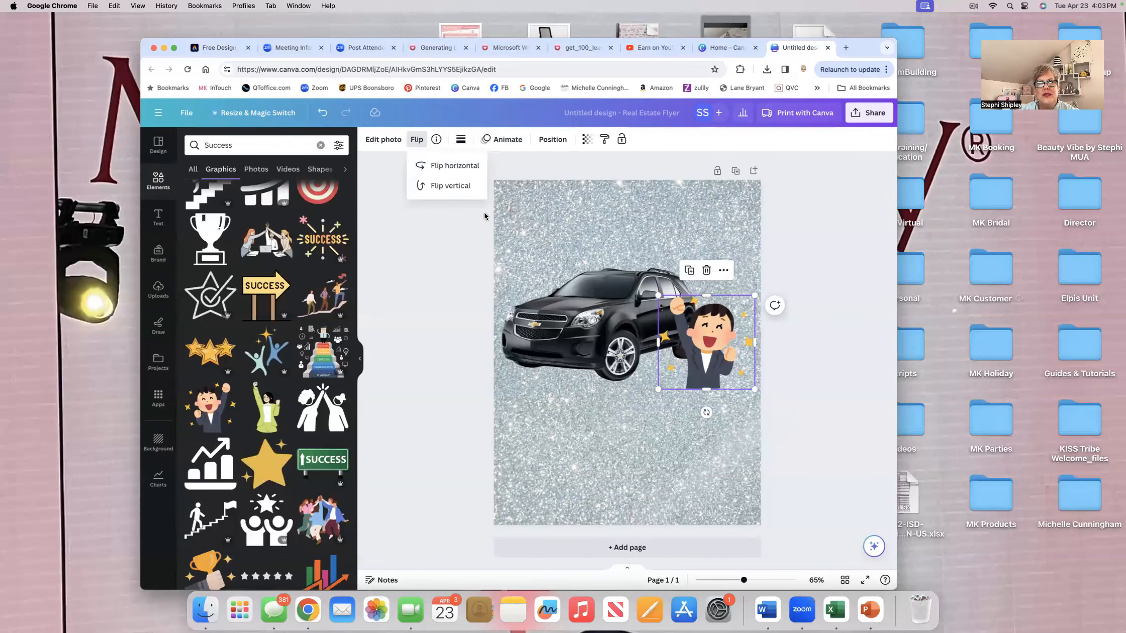
click(518, 195)
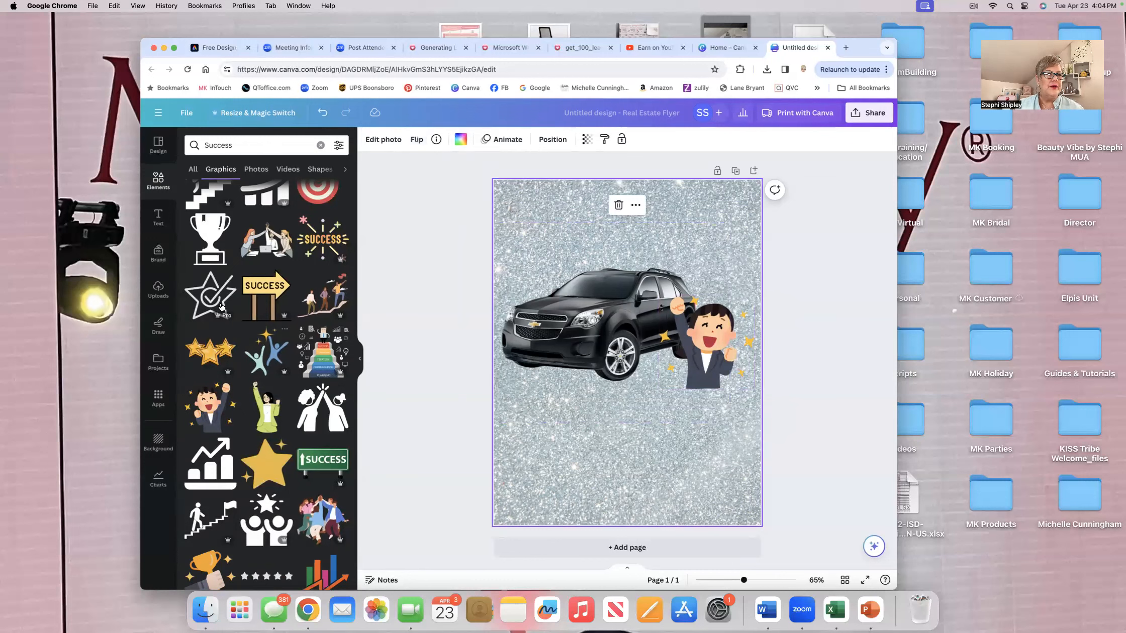
Add a heading reading "#goals" below the car and the cheering man.
click(158, 217)
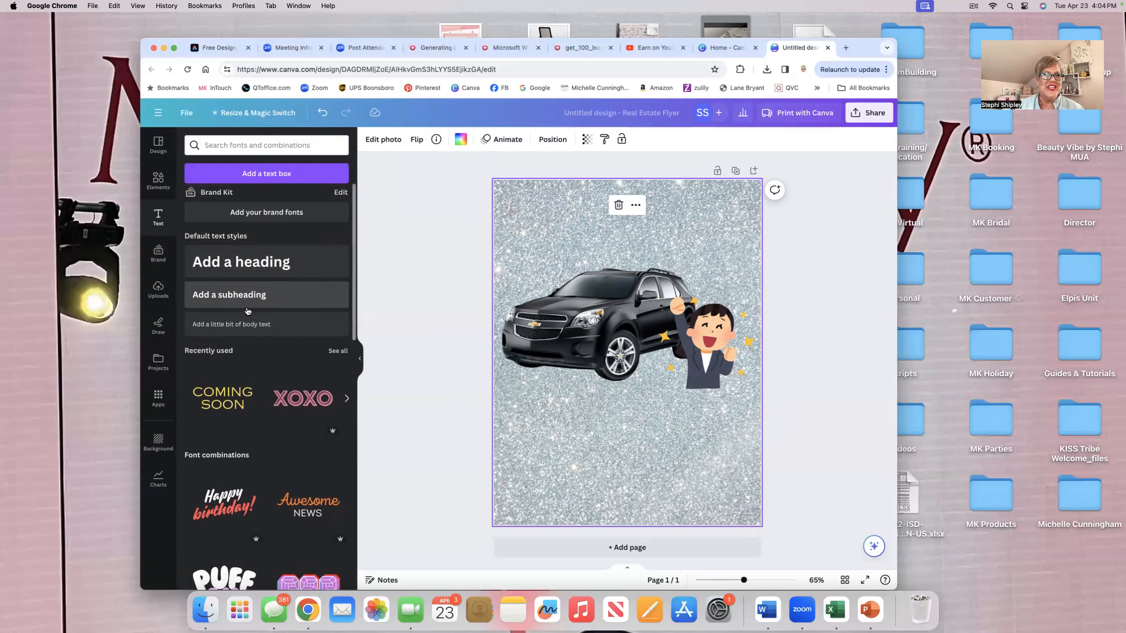
click(255, 273)
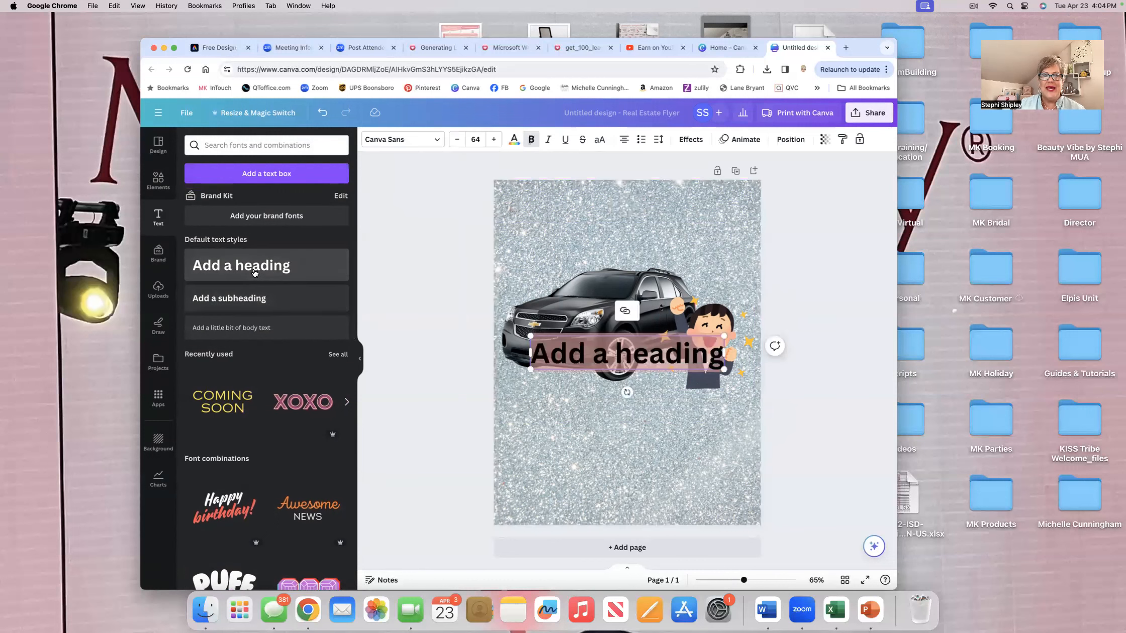
drag(631, 354, 638, 455)
double_click(638, 455)
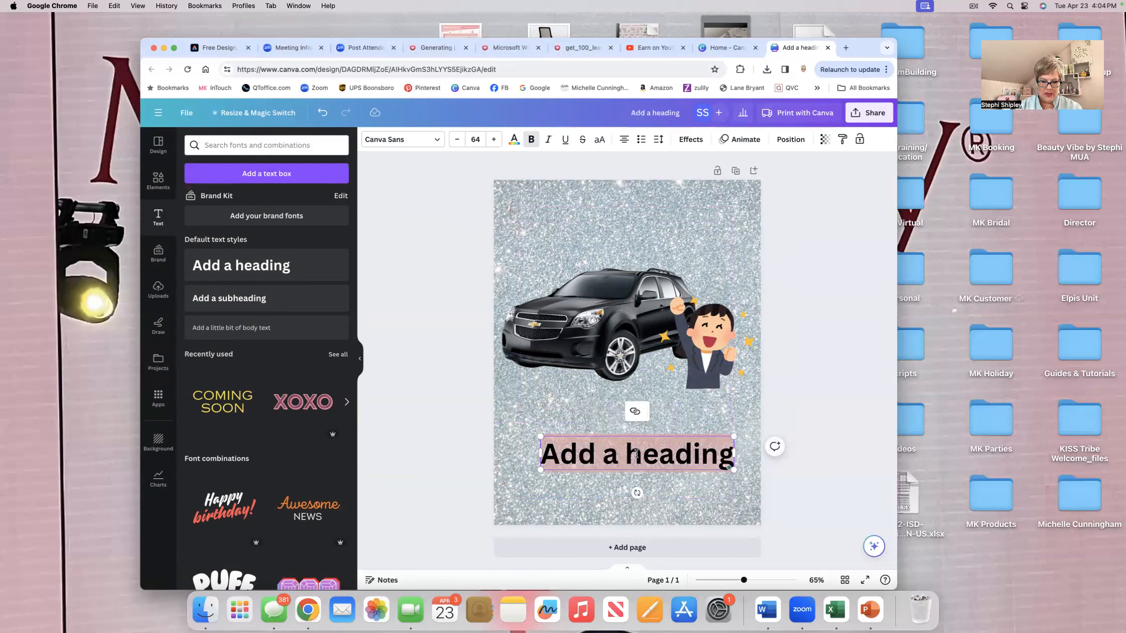
text(#goals)
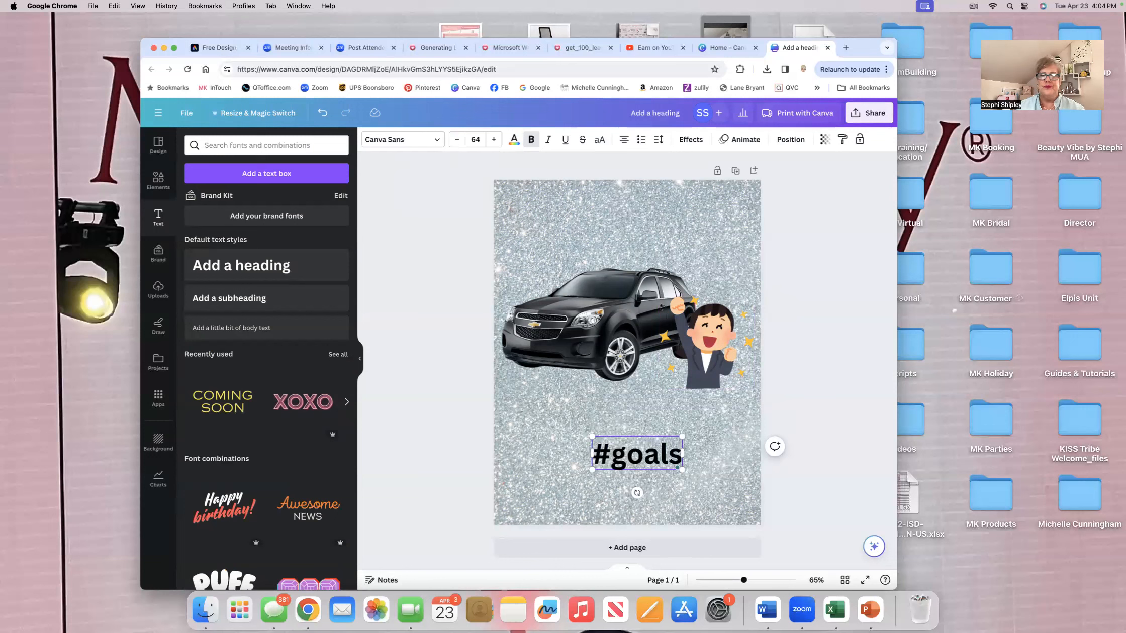
click(707, 460)
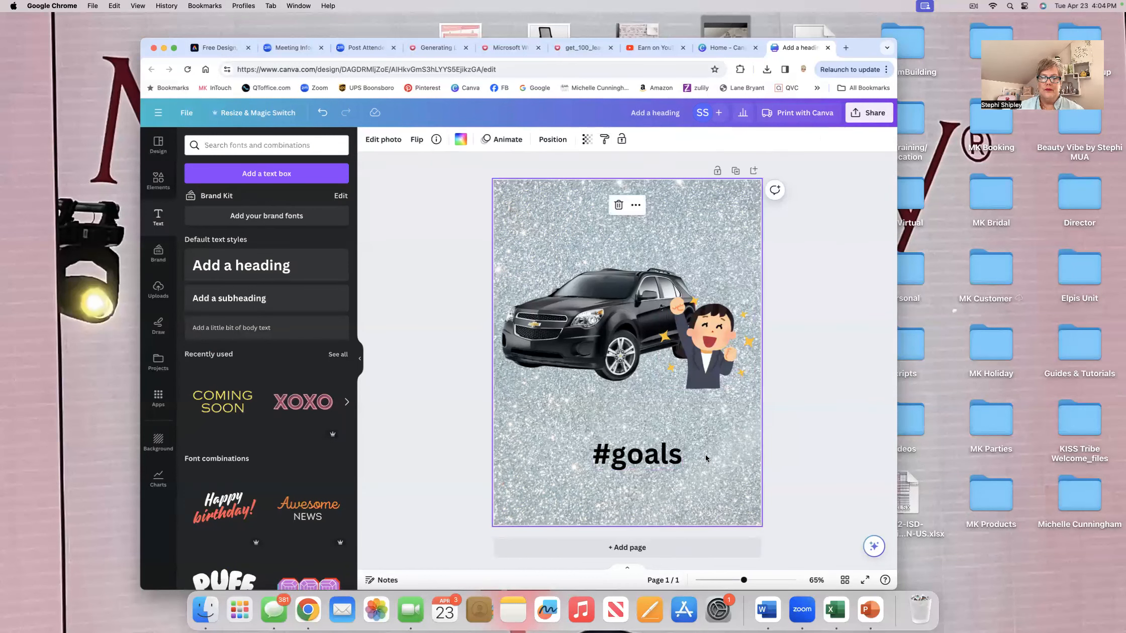
click(637, 452)
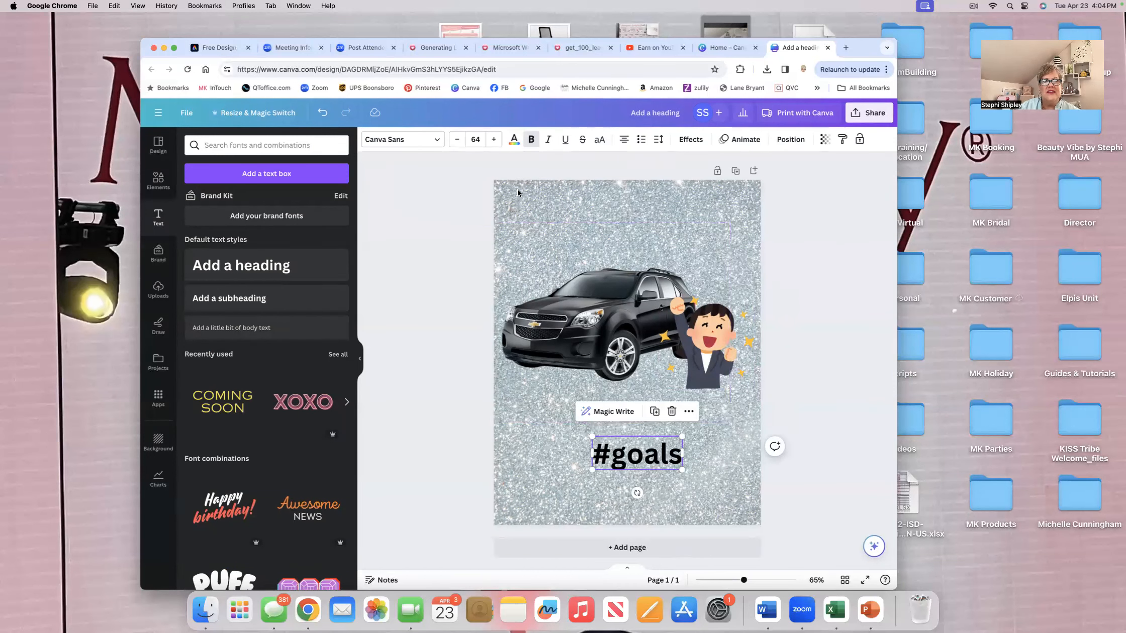
Color the "#goals" heading with the magenta brand color.
click(513, 142)
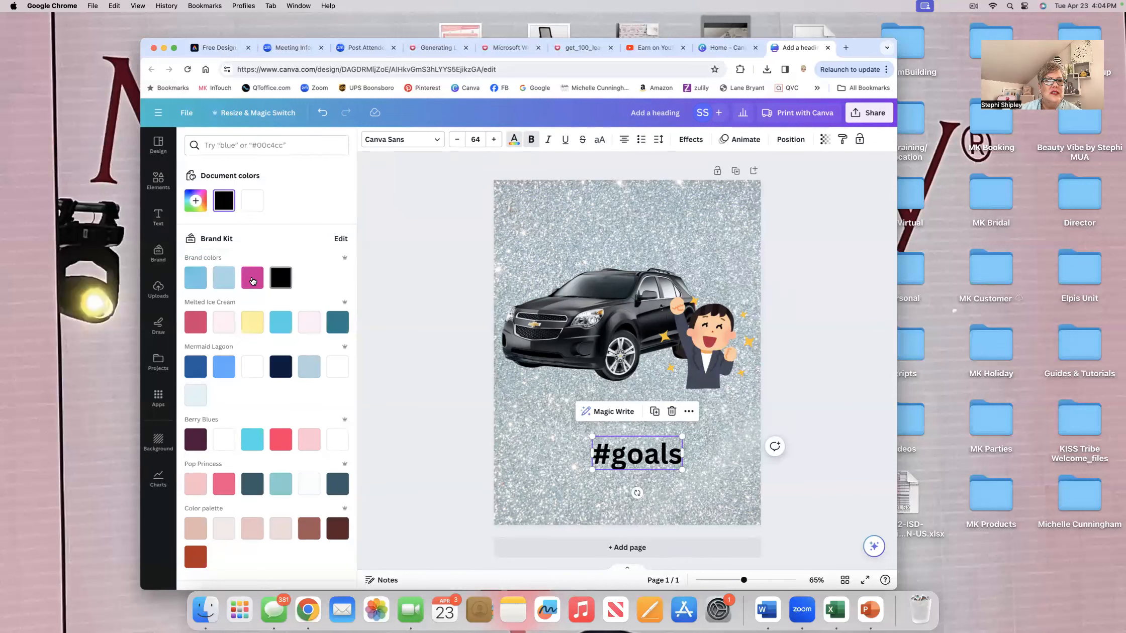
click(253, 280)
click(420, 286)
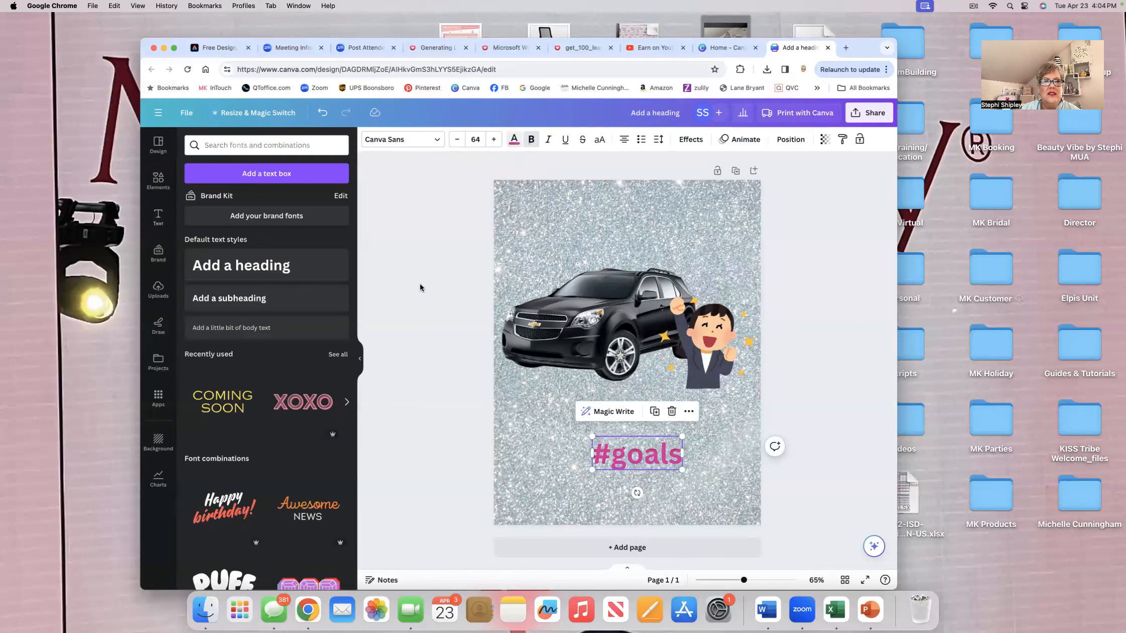
Recolor the glitter background from the photo colors, trying off-white, teal, light gray and blue, and finish with the cheering man's red.
click(518, 242)
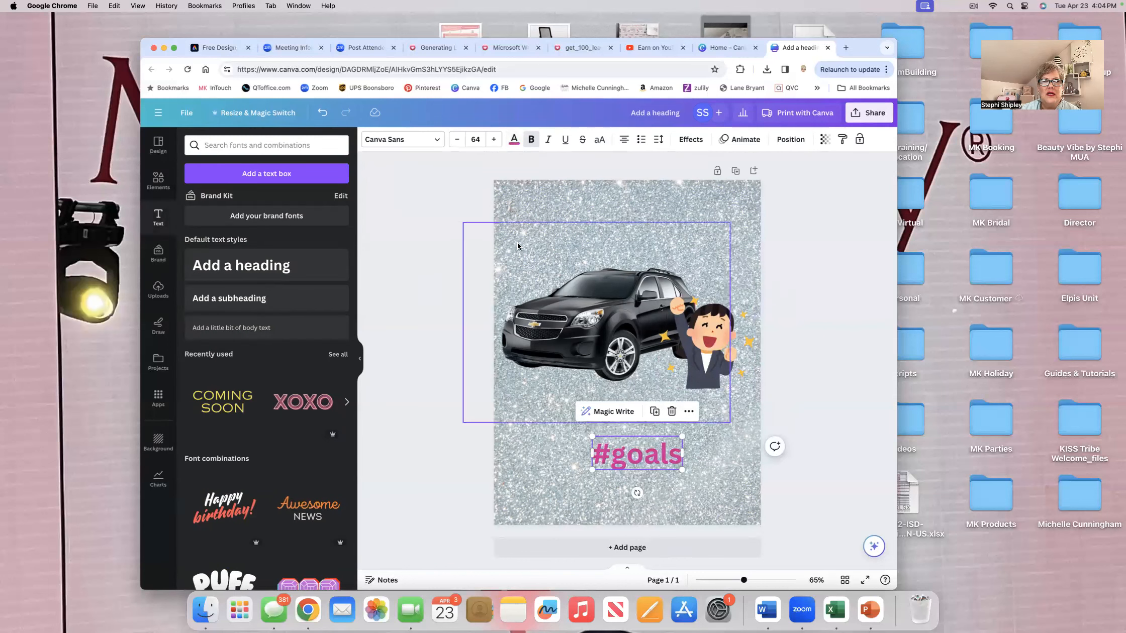
click(532, 197)
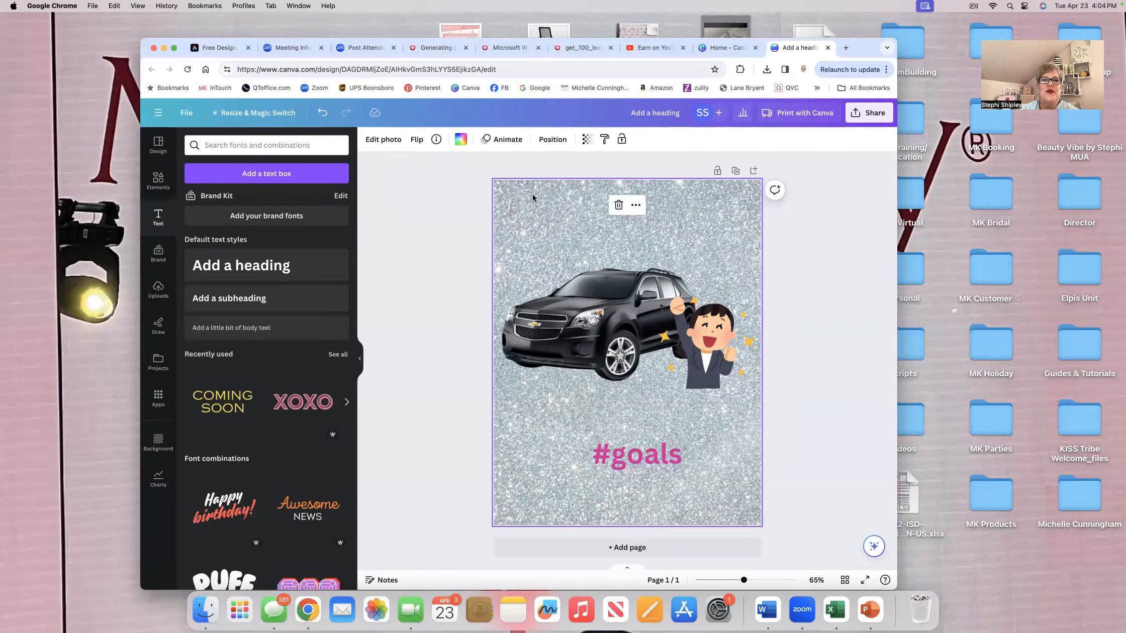
click(461, 140)
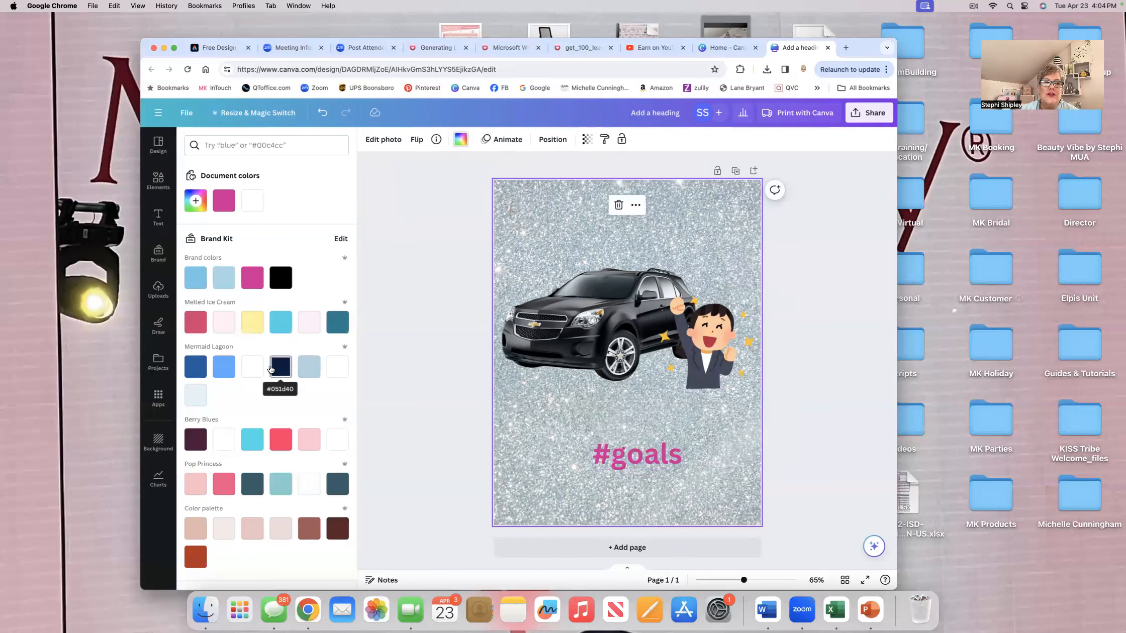
scroll(271, 368, down, 5)
scroll(270, 368, down, 3)
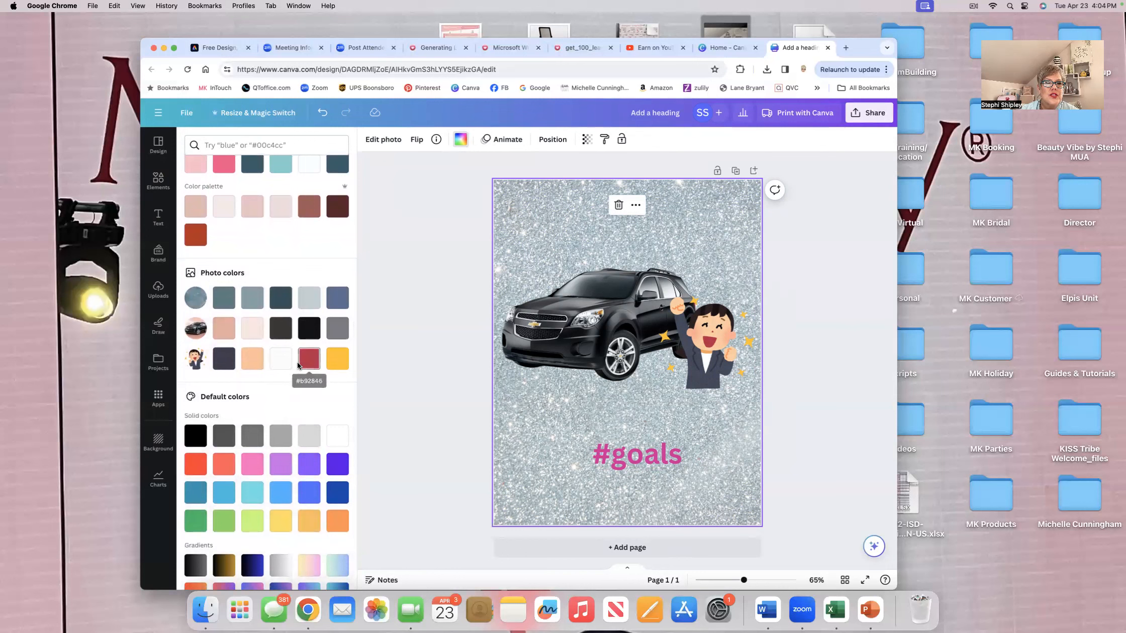
click(285, 361)
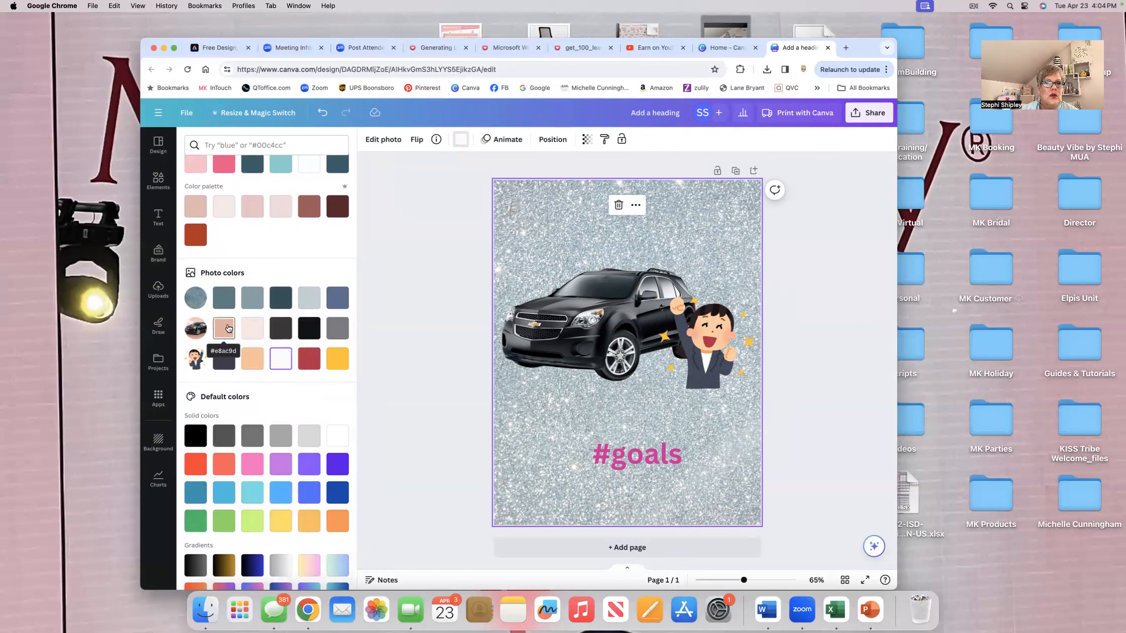
click(231, 303)
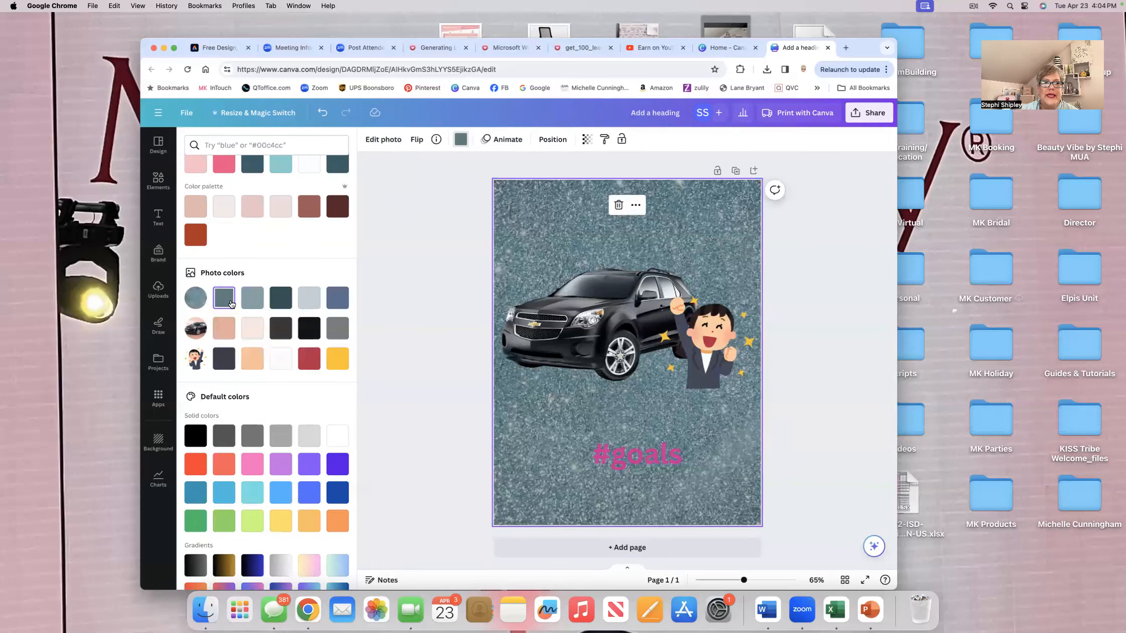
click(310, 302)
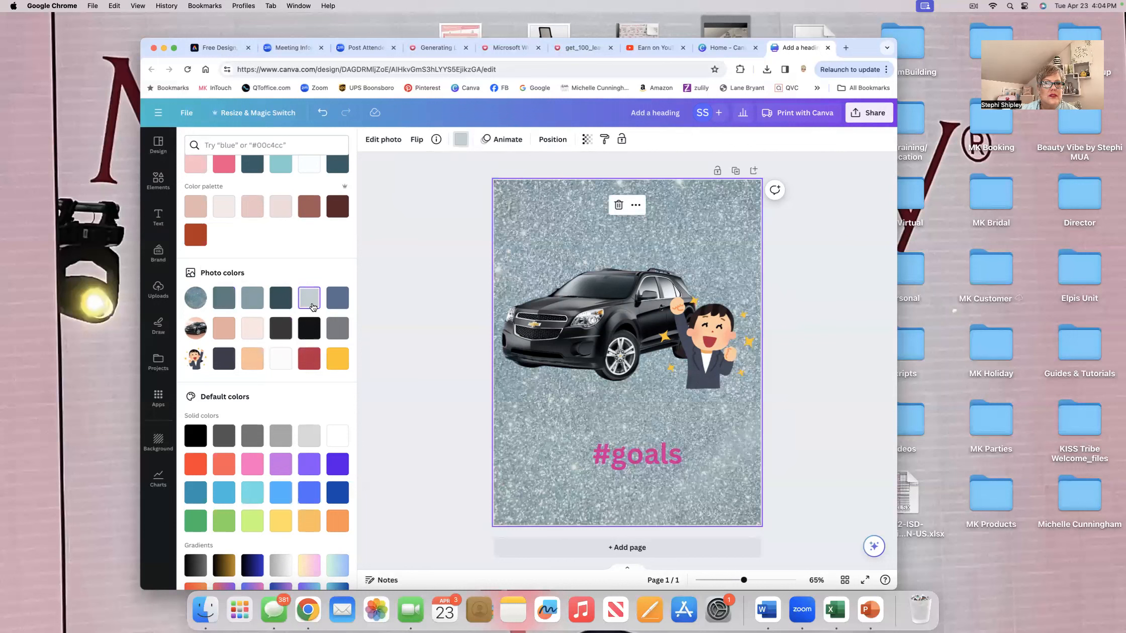
click(335, 303)
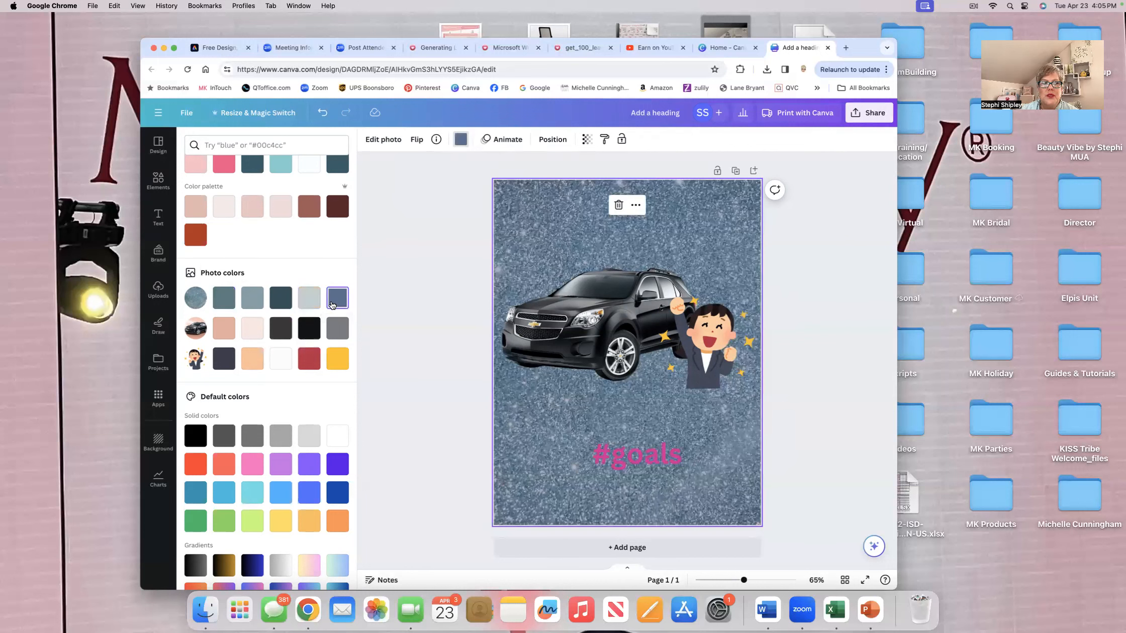
click(309, 302)
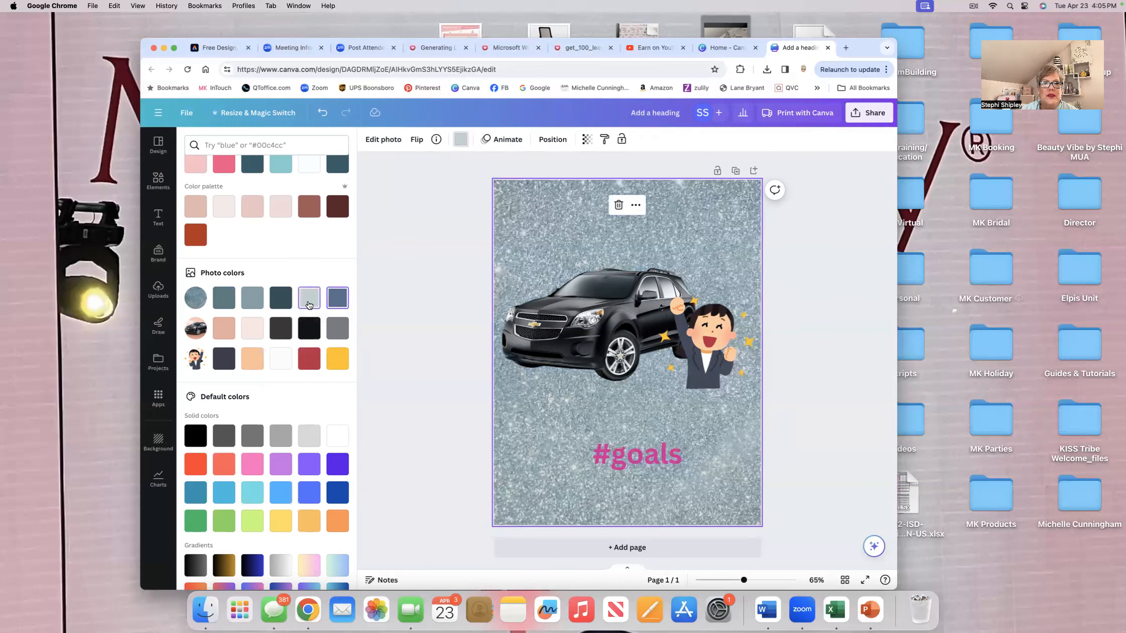
click(309, 366)
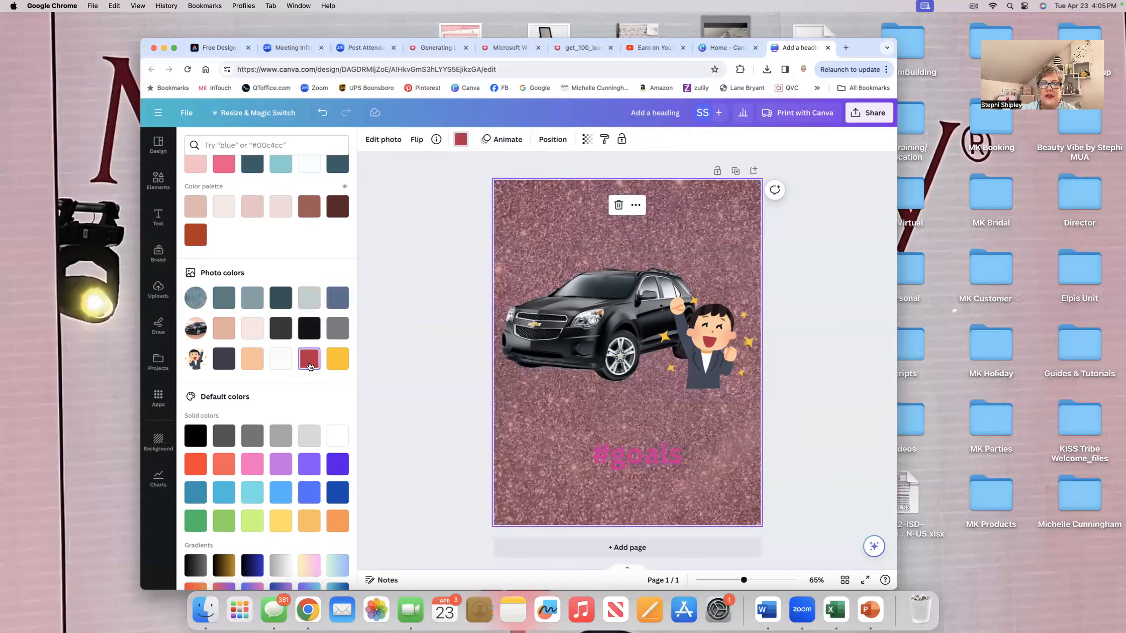
click(418, 367)
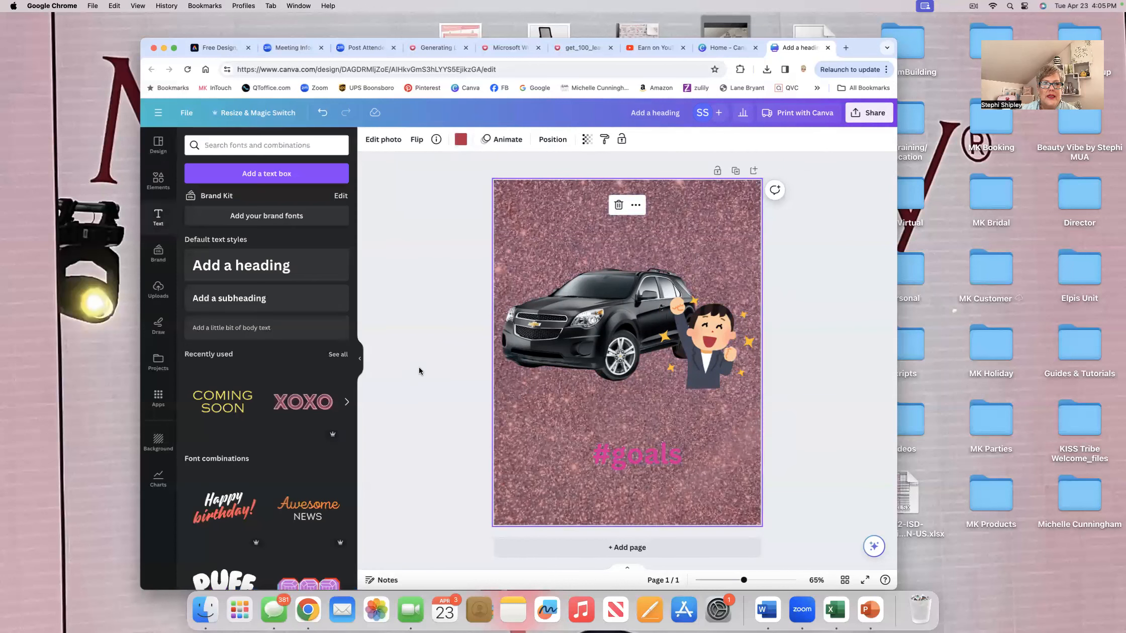
Move the car and the cheering man down, keeping him at its rear end, and nudge the "#goals" heading slightly lower.
drag(555, 344, 555, 387)
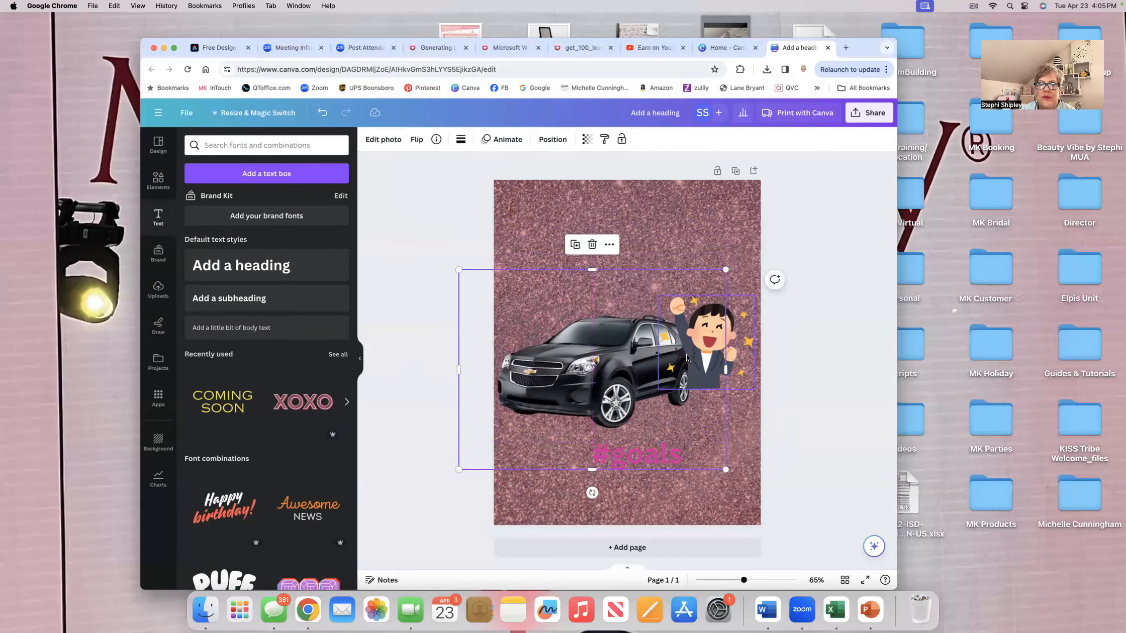
drag(696, 354, 743, 357)
drag(628, 451, 630, 456)
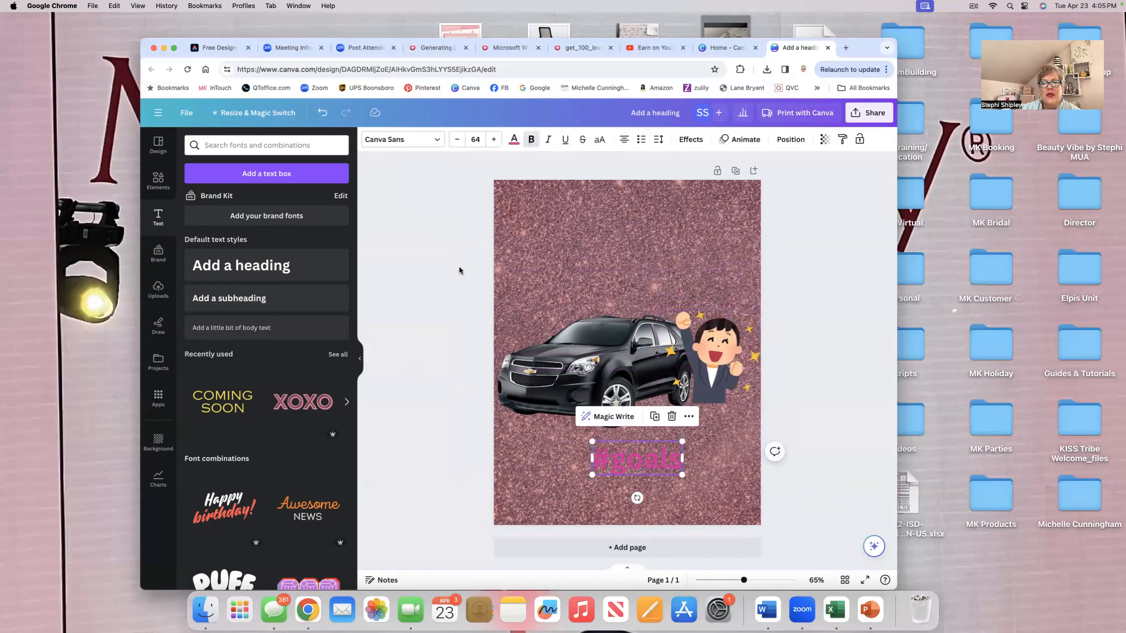
Change the "#goals" heading's text color to white from the Mermaid Lagoon palette.
click(513, 140)
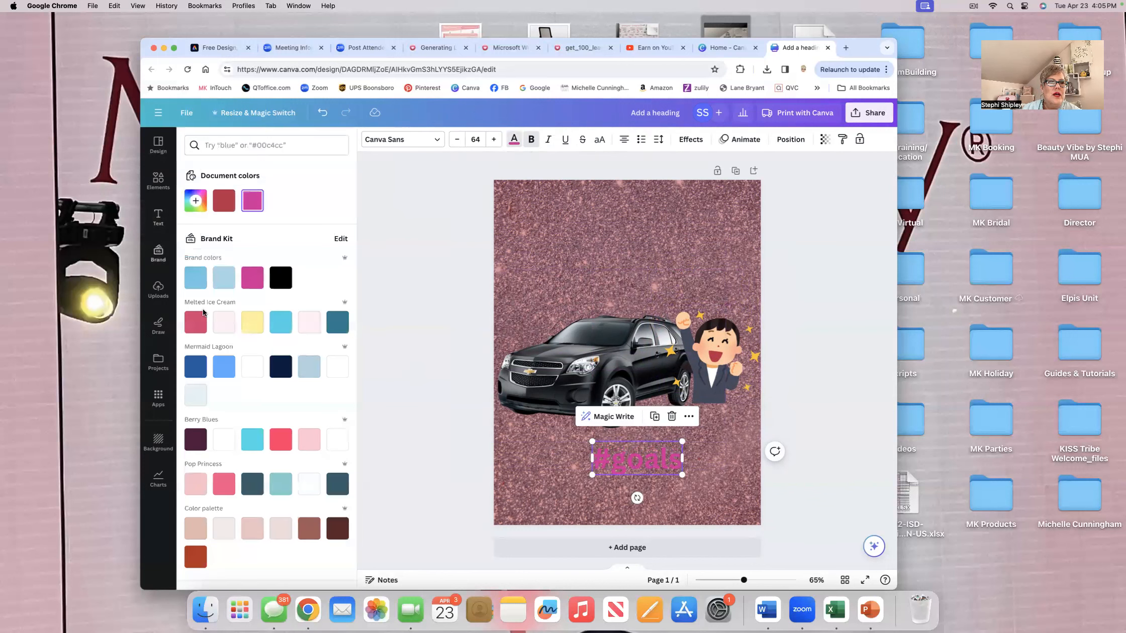
click(337, 366)
click(566, 276)
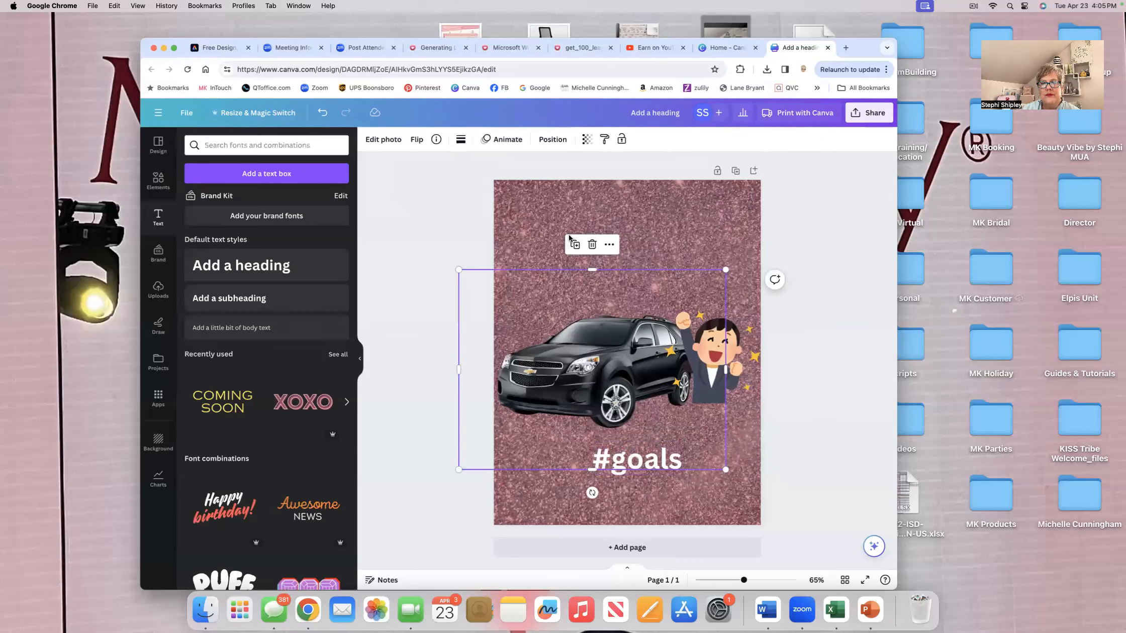
click(551, 224)
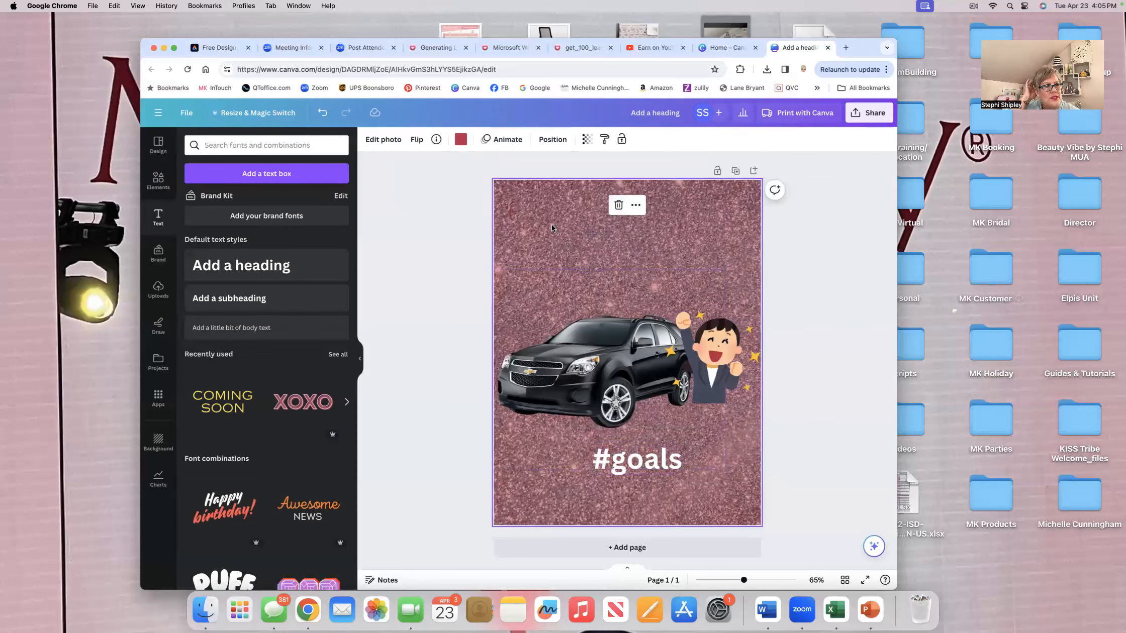
Browse the font combinations and add the "Puff Love" one to the flyer.
scroll(297, 419, down, 1)
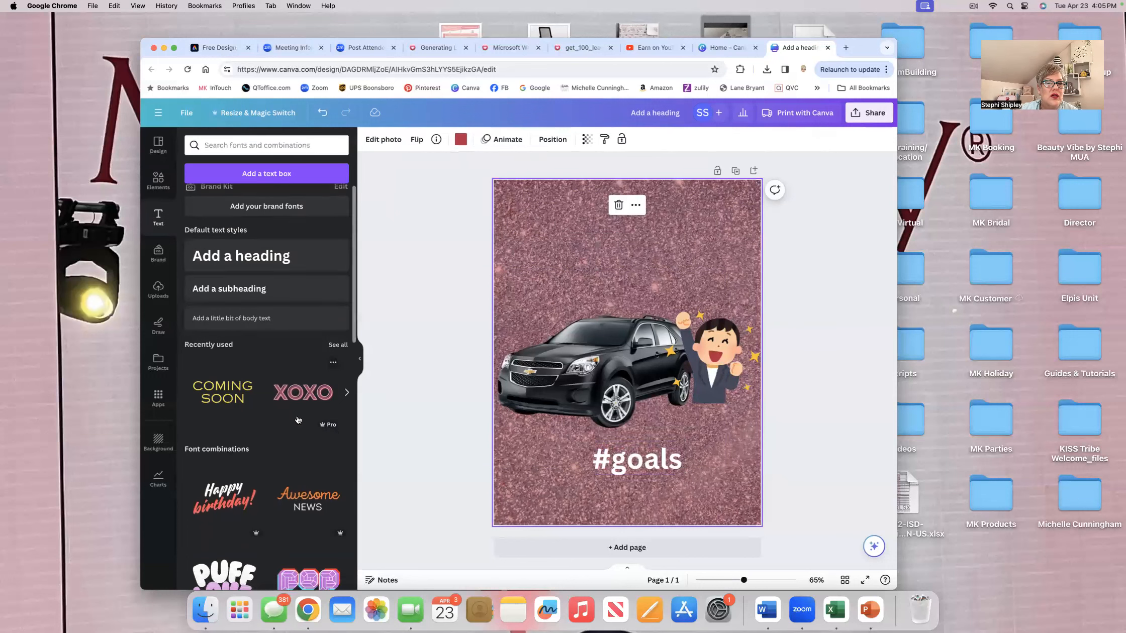
scroll(298, 420, down, 5)
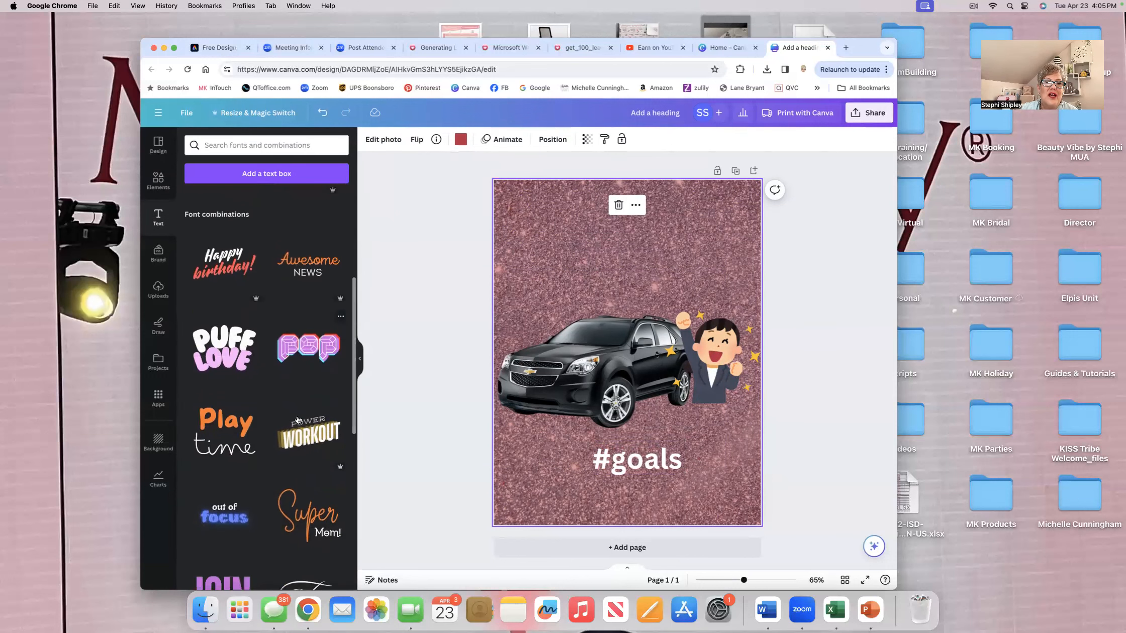
scroll(298, 420, down, 1)
scroll(297, 420, down, 3)
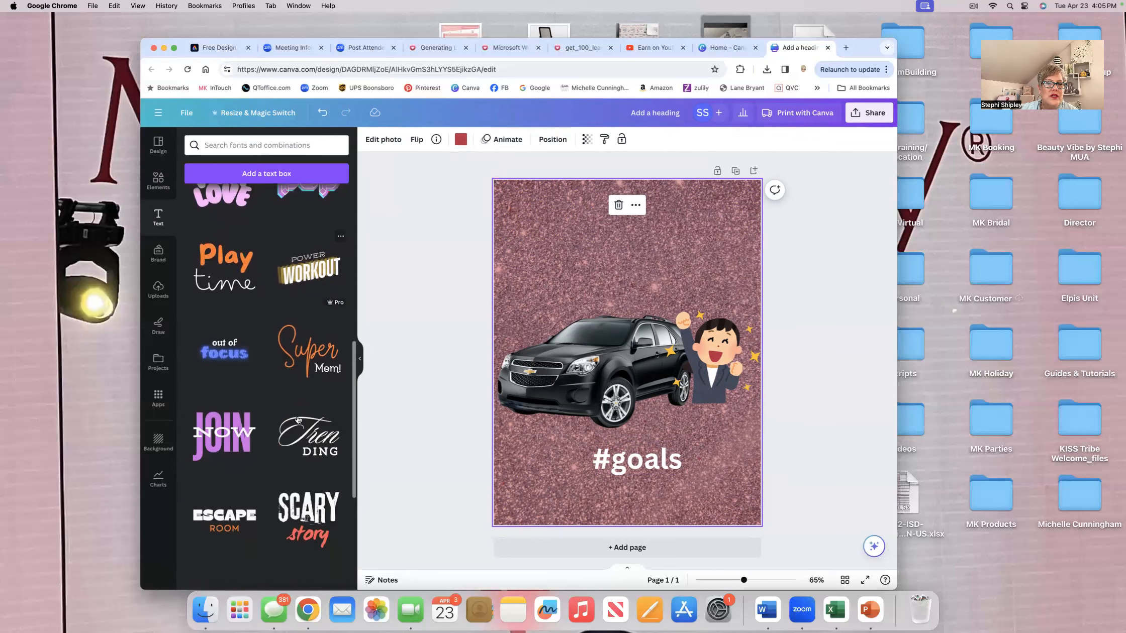
scroll(297, 420, up, 2)
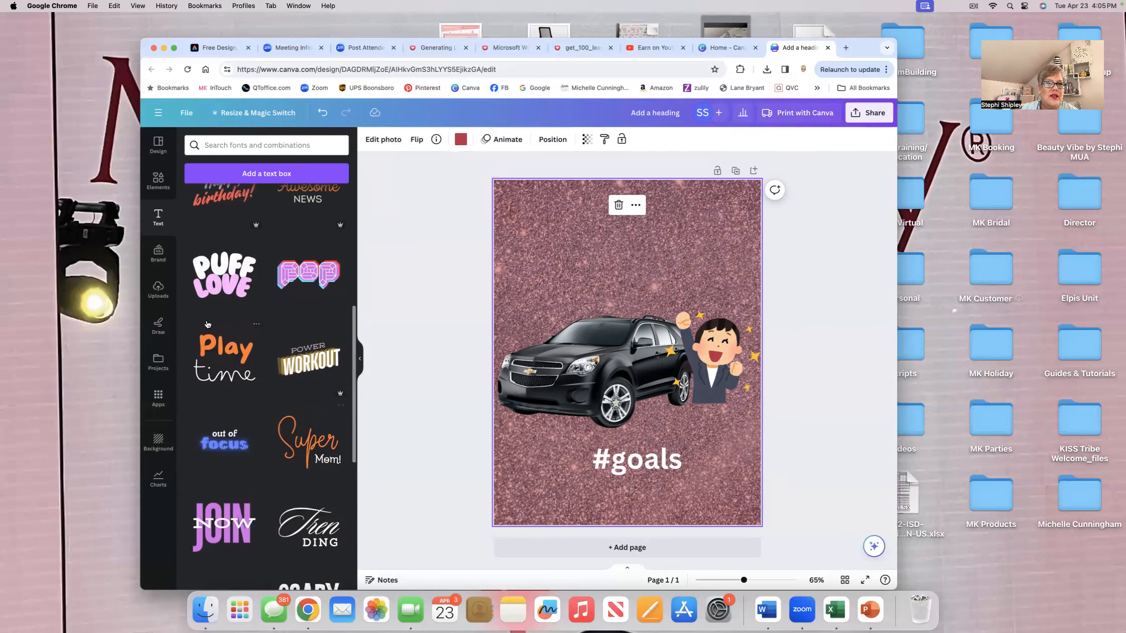
click(224, 278)
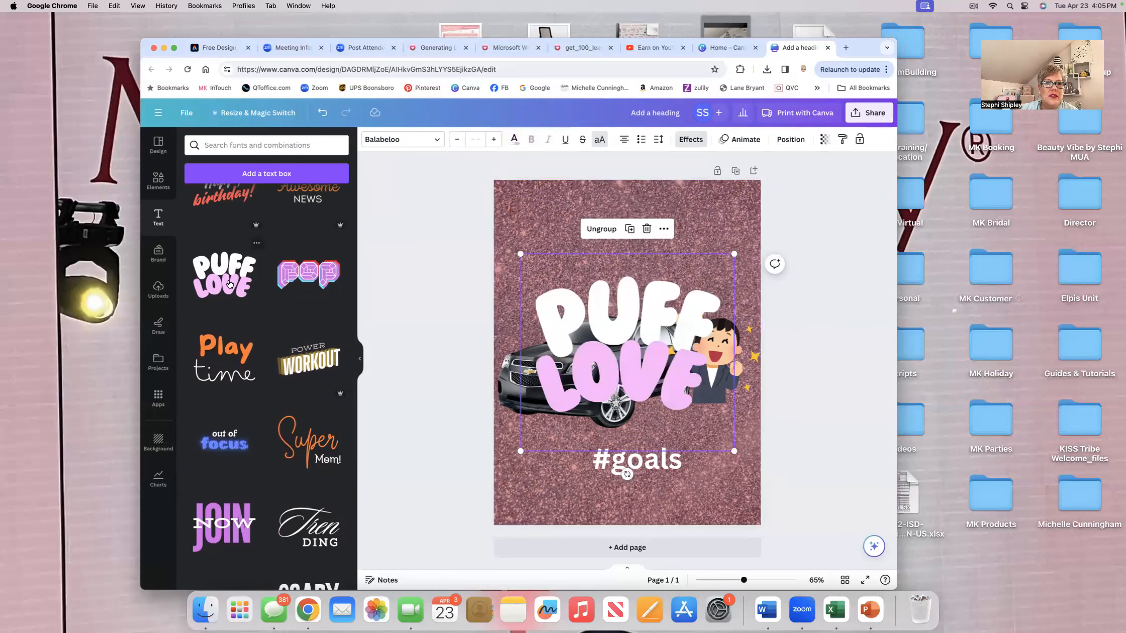
click(431, 316)
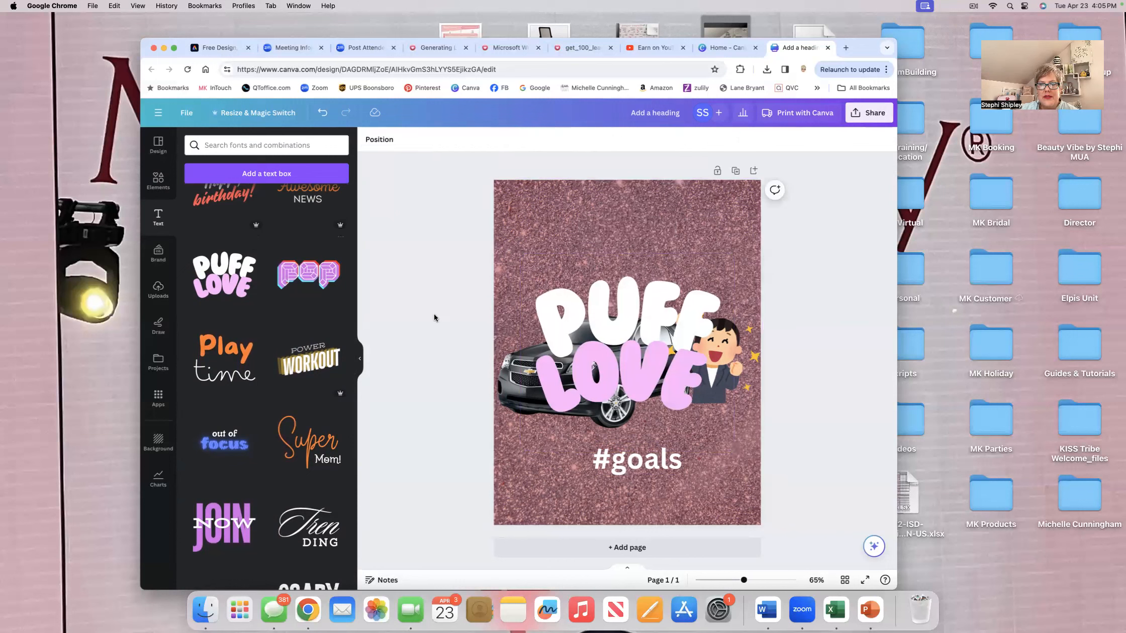
drag(627, 346, 665, 439)
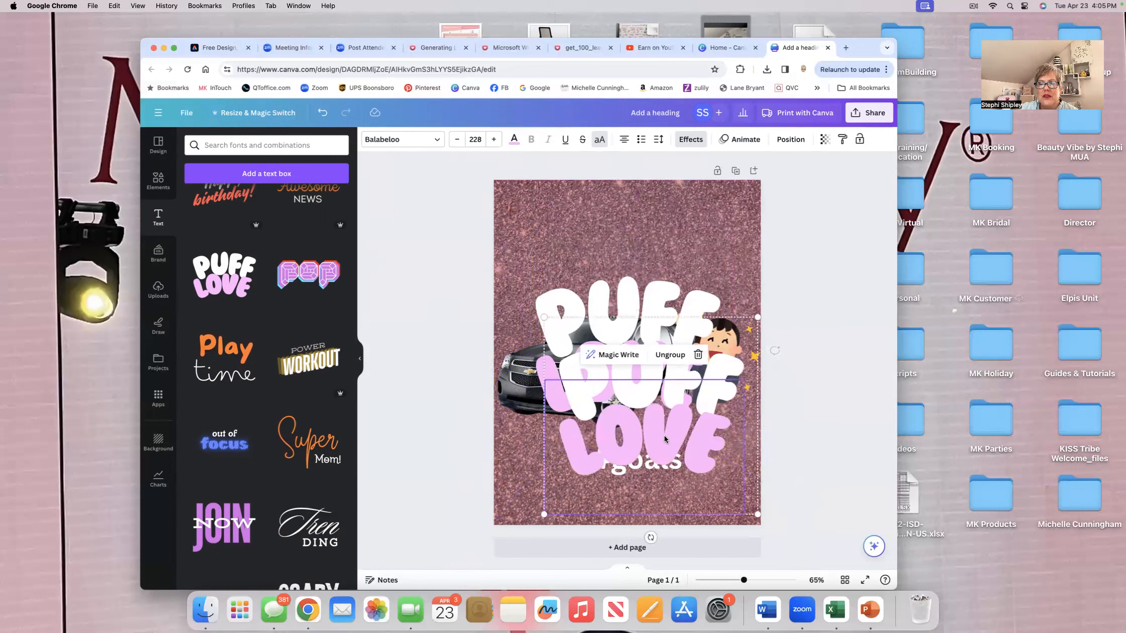
click(698, 356)
drag(688, 377, 574, 366)
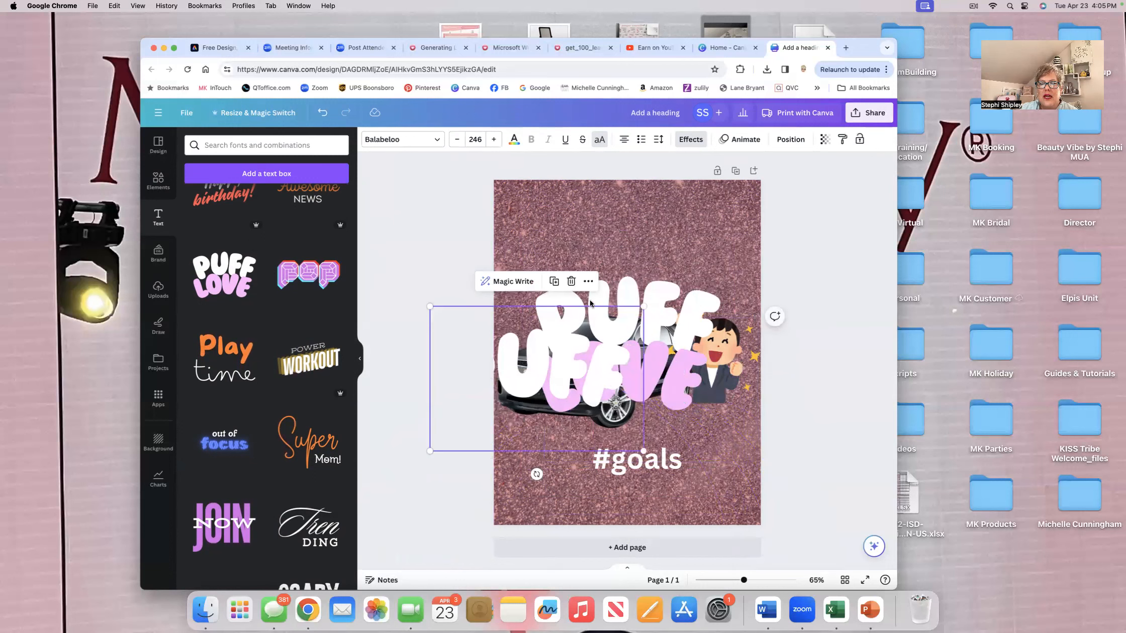
click(572, 282)
Move the "PUFF LOVE" text group up to the top of the flyer, above the car.
click(643, 338)
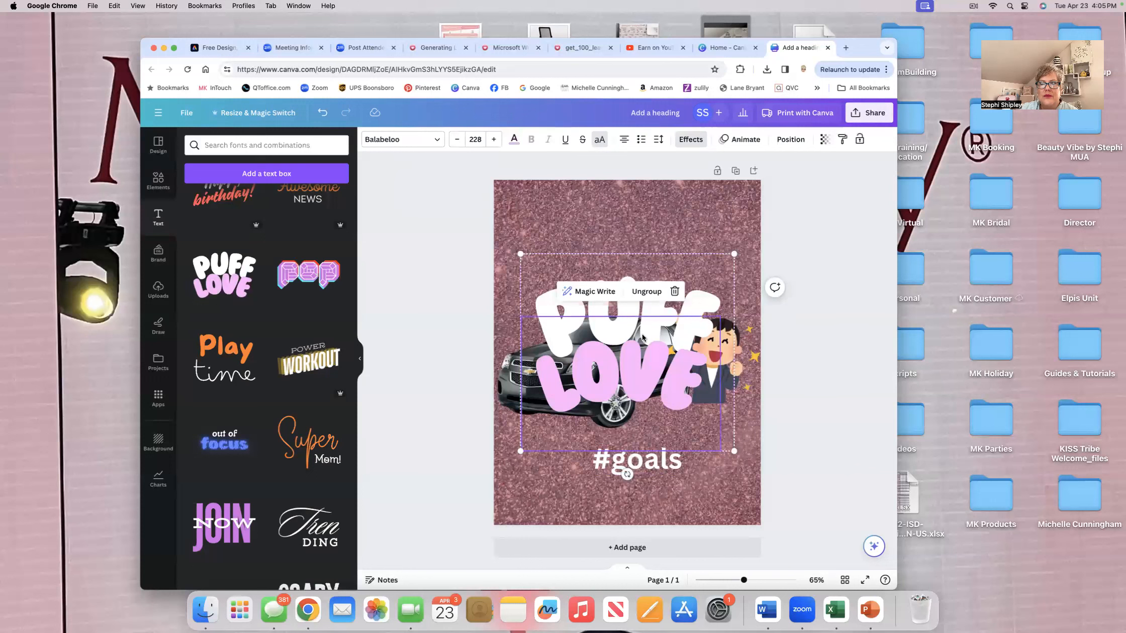
click(707, 304)
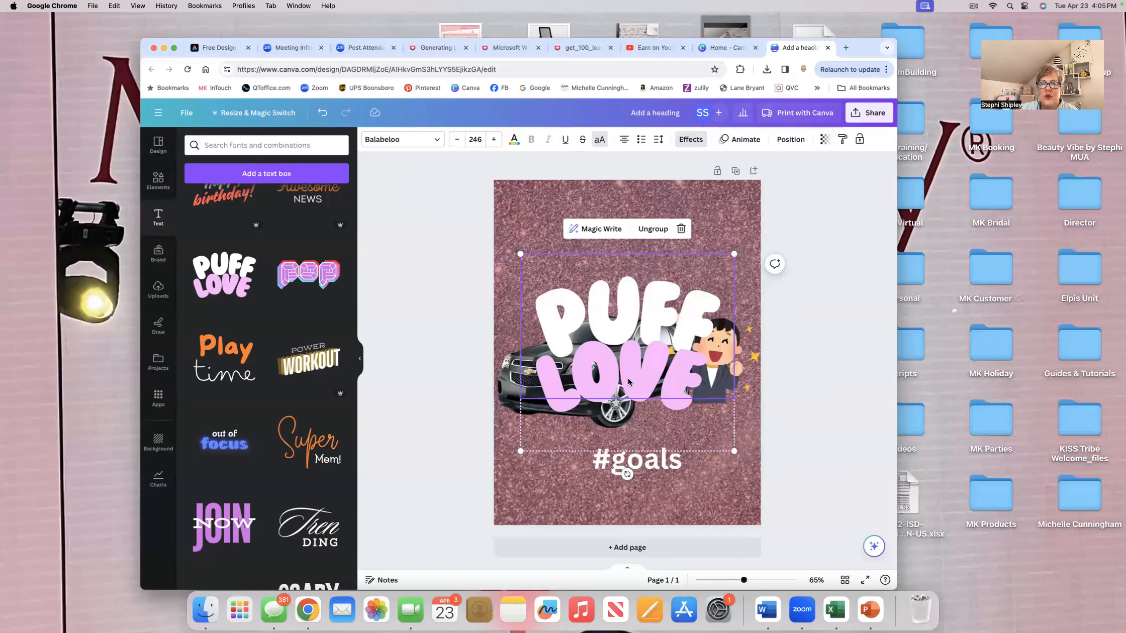
drag(627, 365, 630, 280)
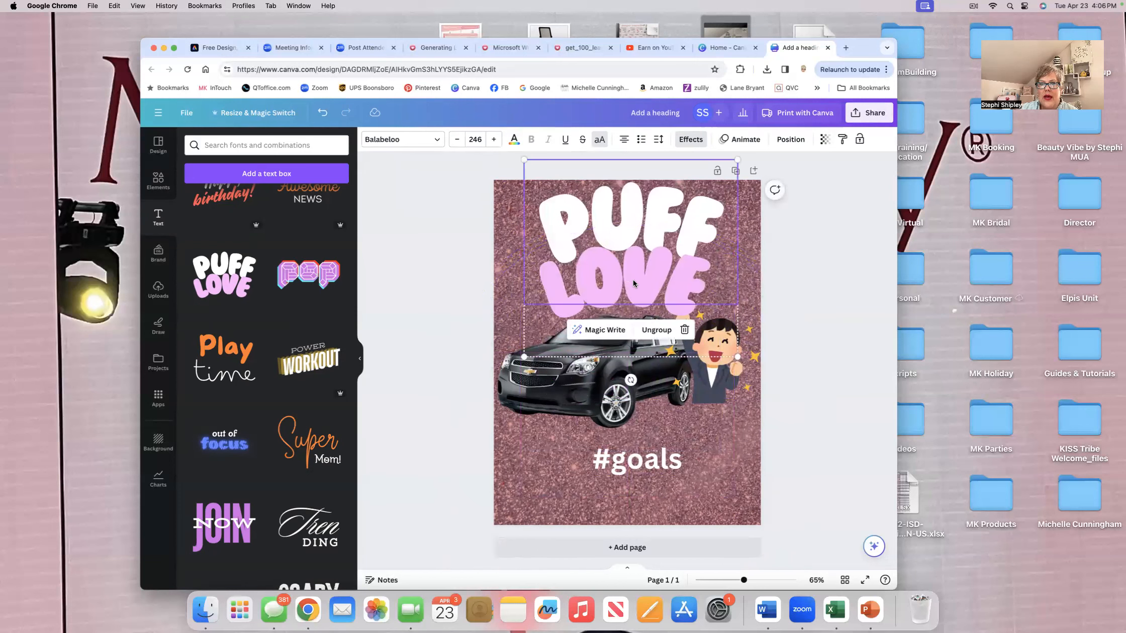
Replace the word "PUFF" in the text group above the car with "MK".
click(696, 294)
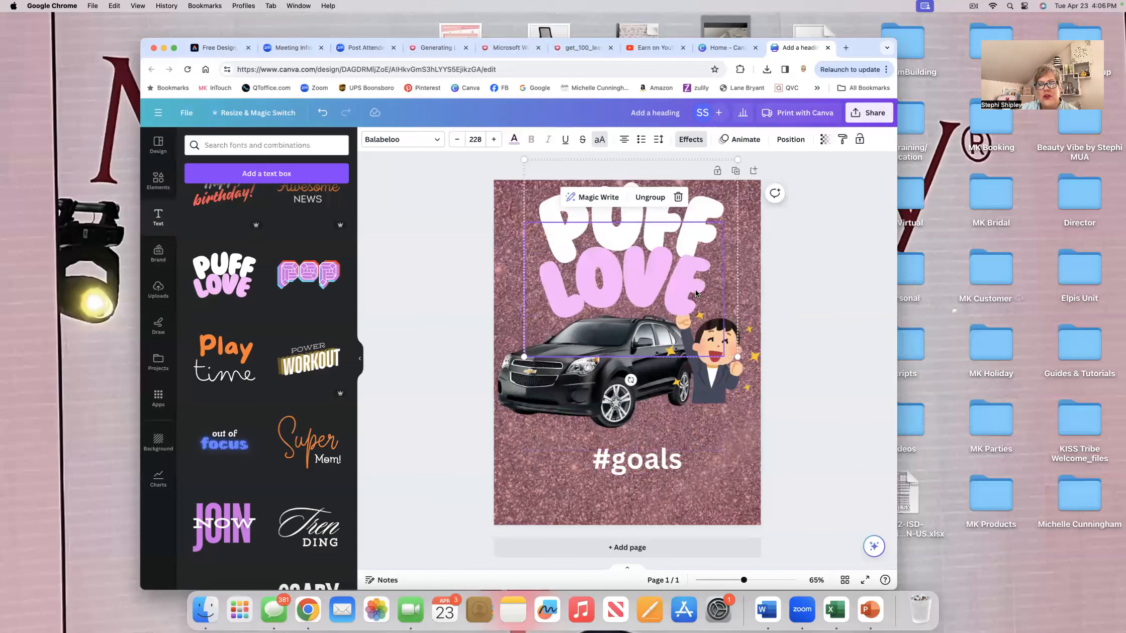
click(692, 245)
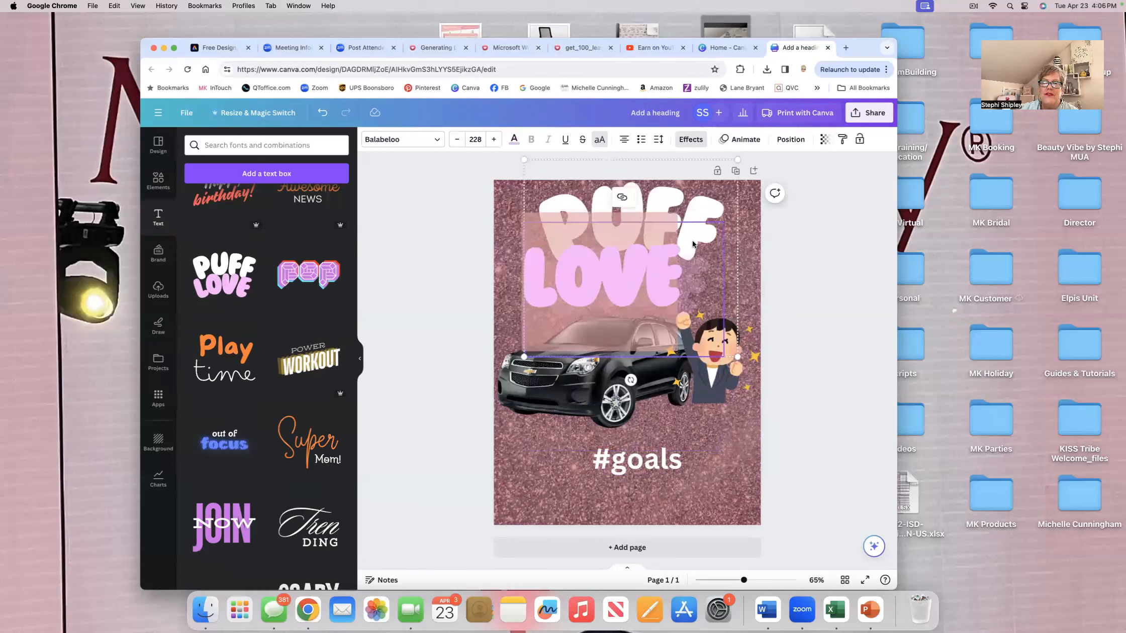
click(692, 245)
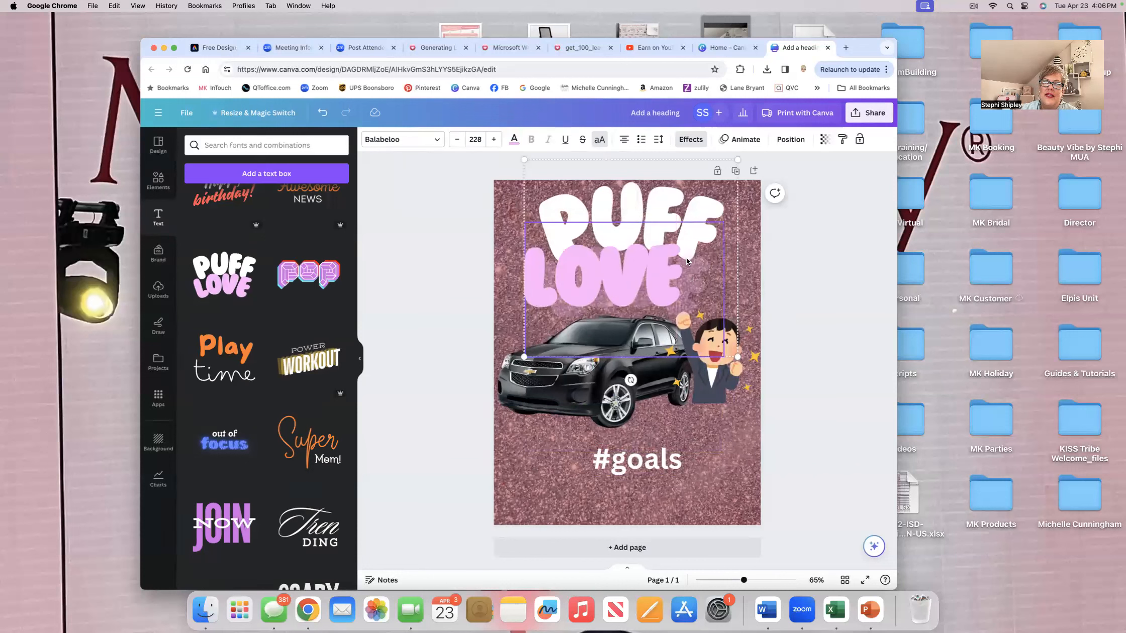
click(699, 215)
click(714, 220)
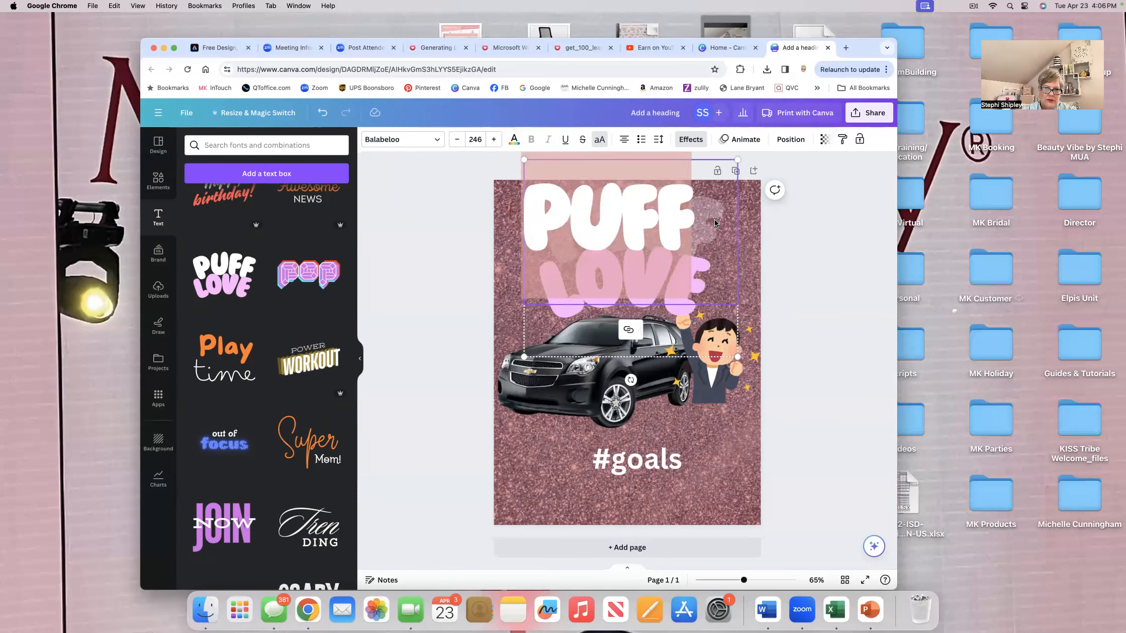
text(MK)
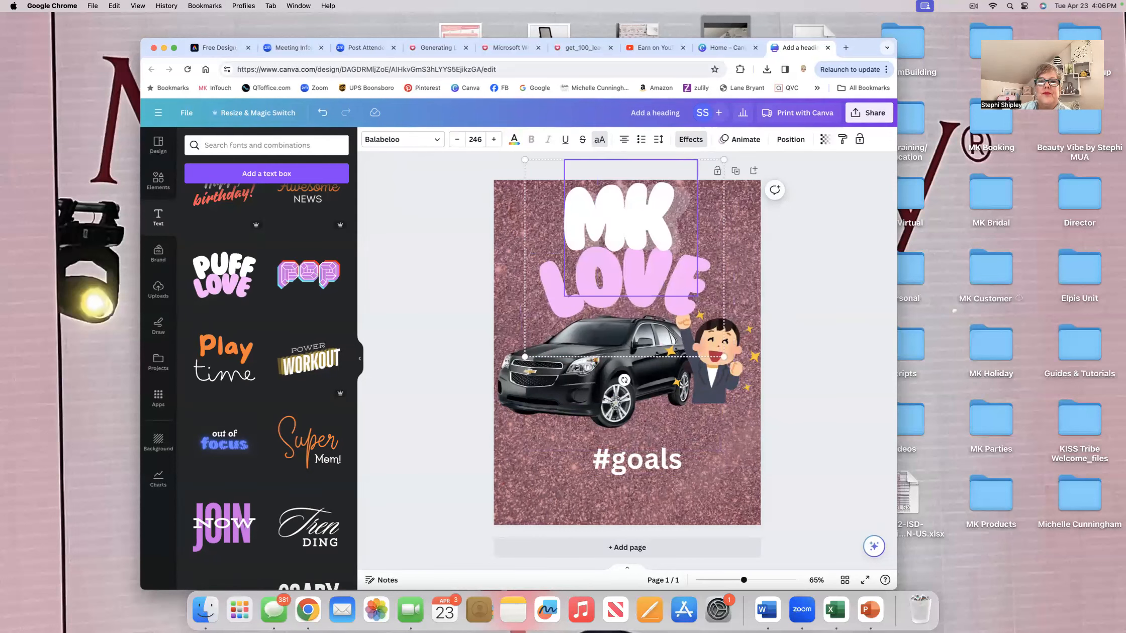
click(734, 280)
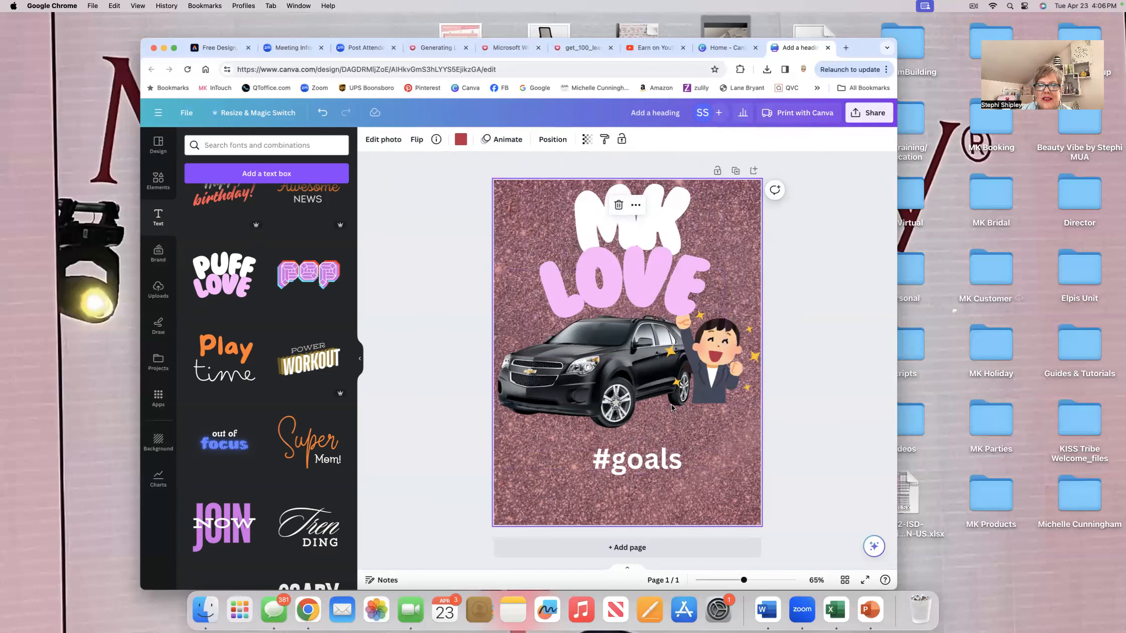
Select the word "LOVE" in the text group above the car and change its text color to the brand color #d41399.
click(633, 292)
double_click(633, 290)
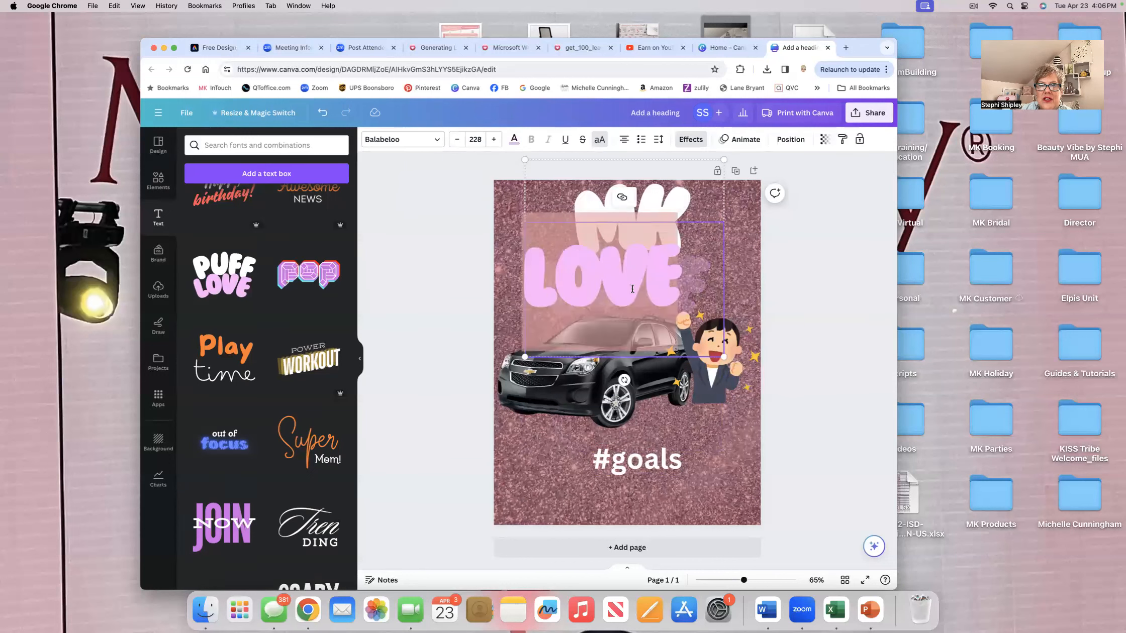
click(514, 140)
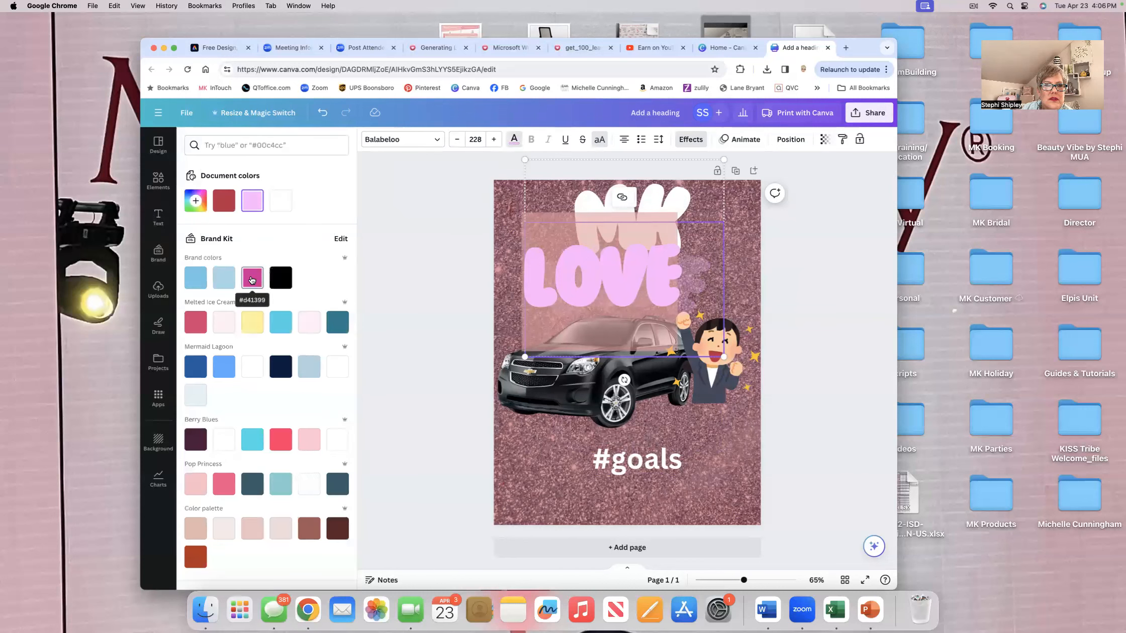
click(253, 279)
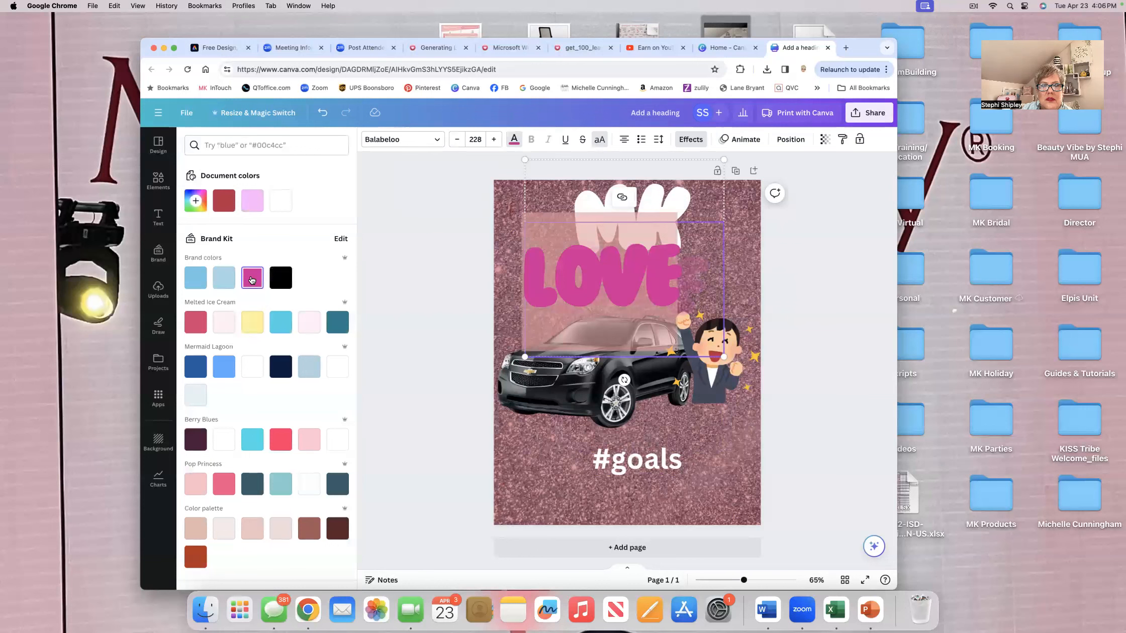
Try the car photo's peach tone and the background photo's slate tone from the photo colors on the word "LOVE".
scroll(285, 342, down, 5)
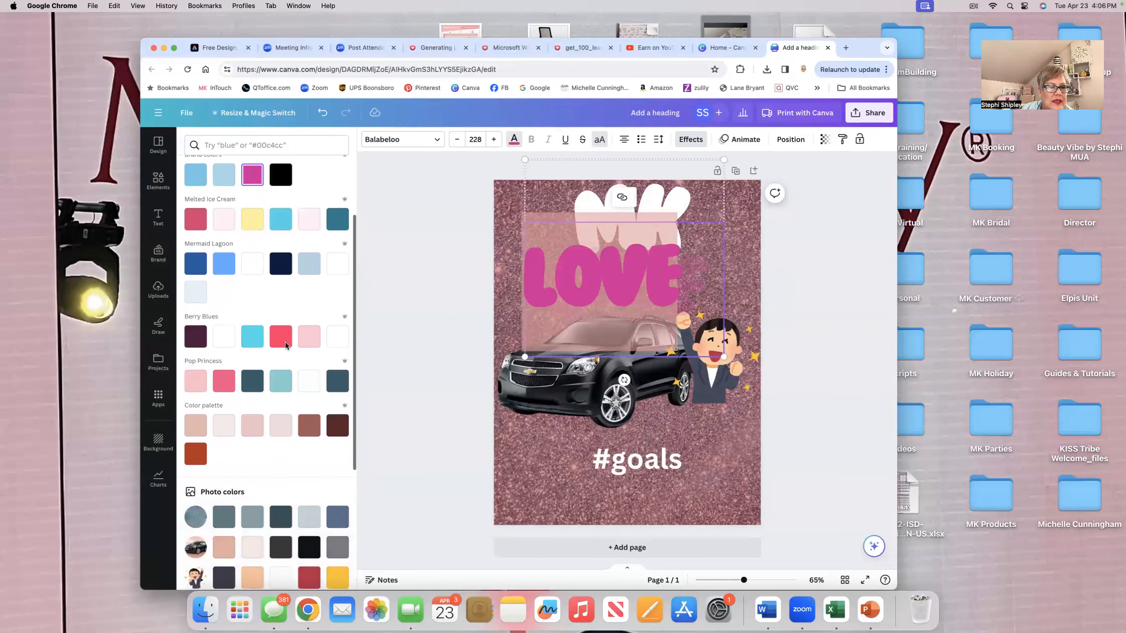
scroll(285, 346, down, 2)
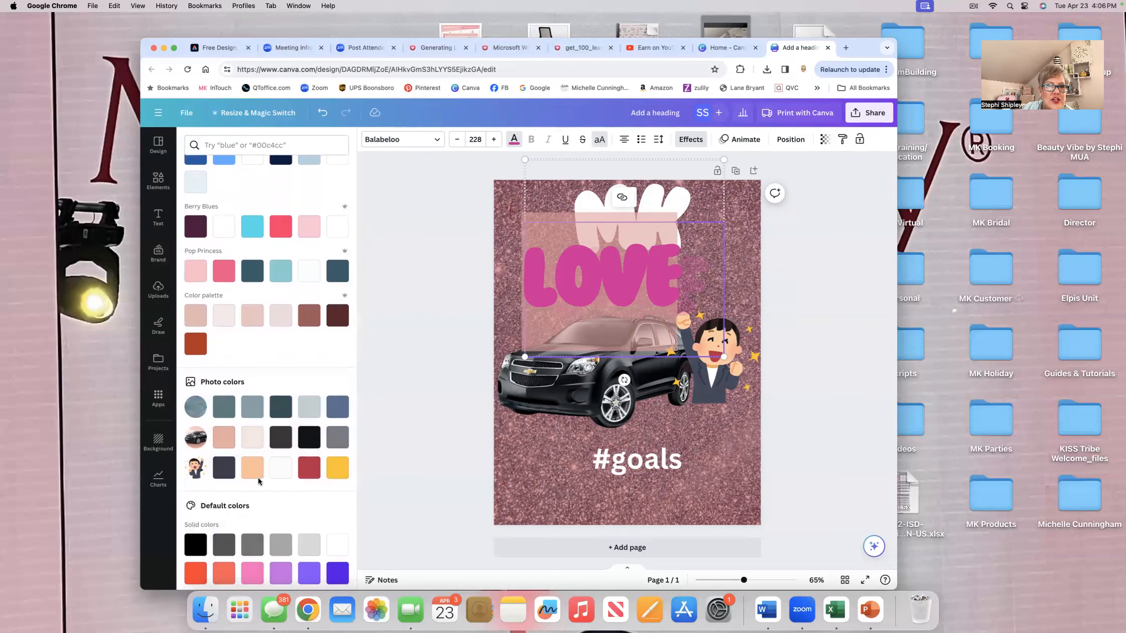
click(226, 447)
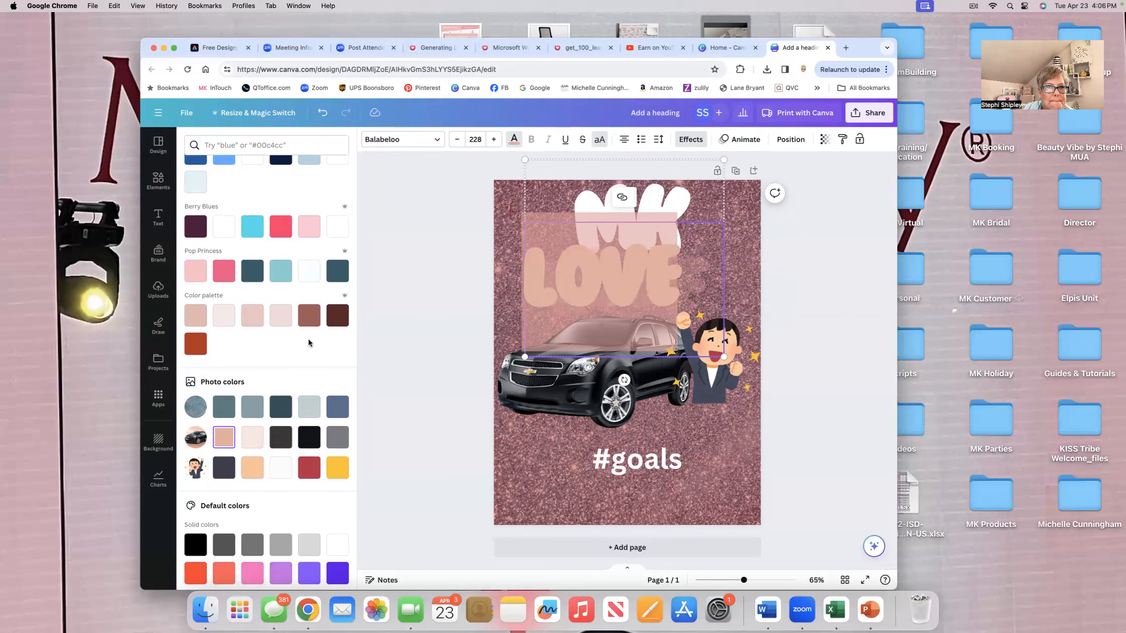
click(222, 405)
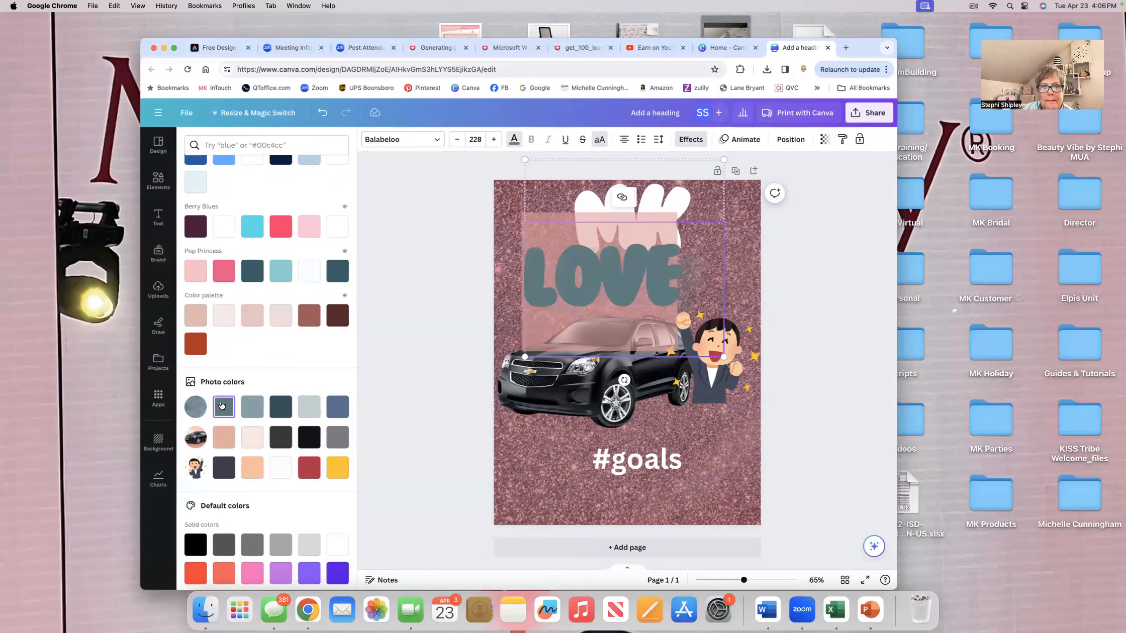
Change the text color of the word "LOVE" to light pink from the Berry Blues palette.
scroll(307, 387, up, 5)
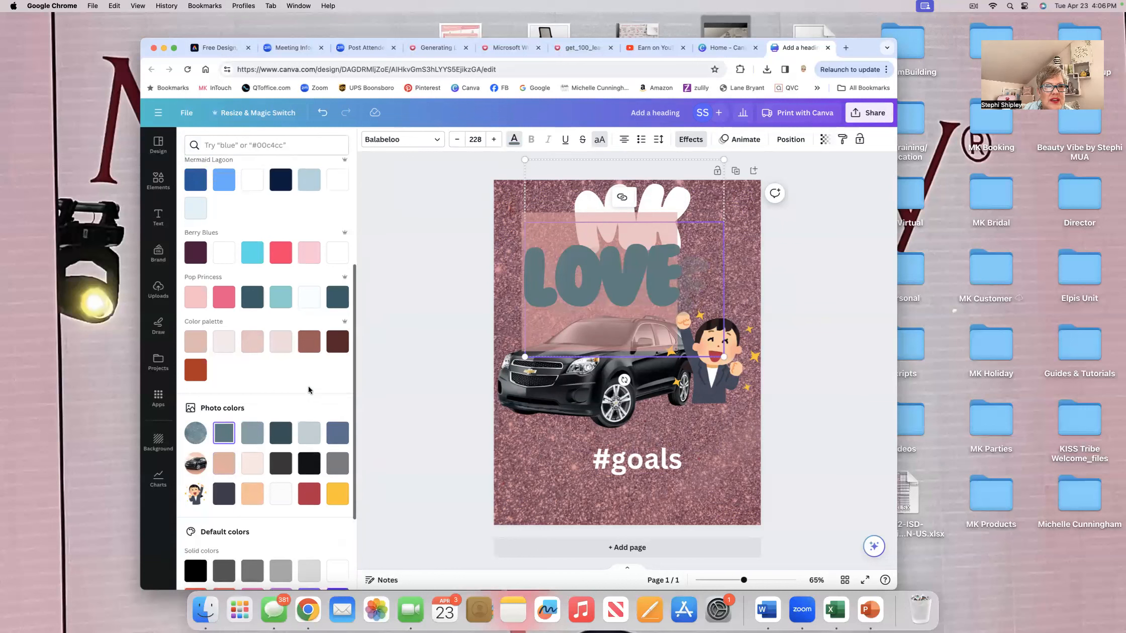
click(309, 387)
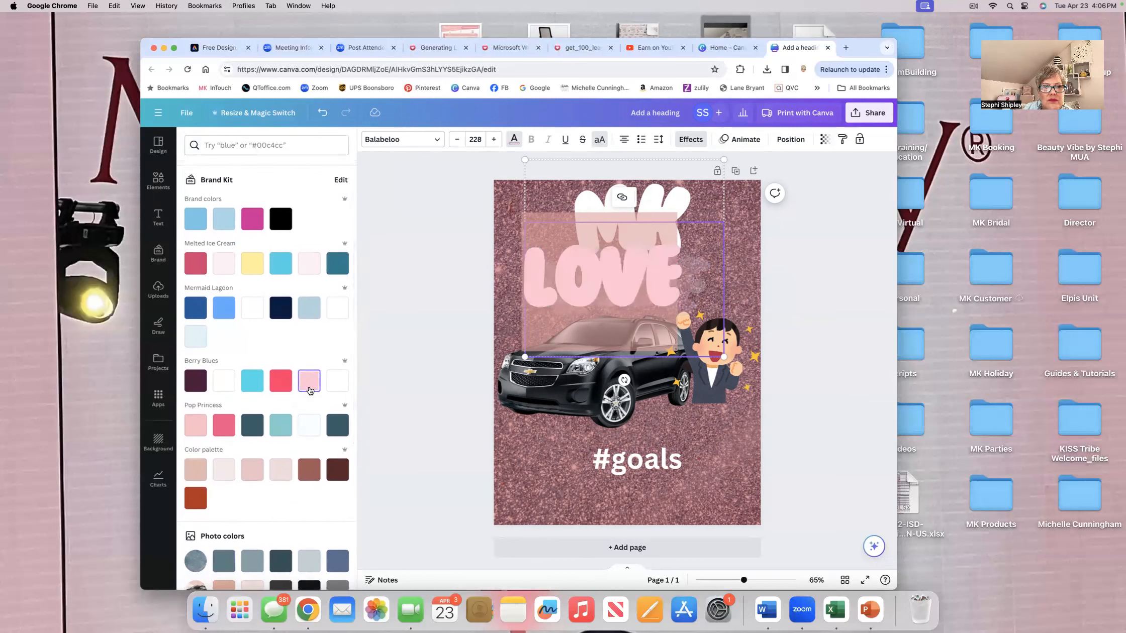
click(410, 392)
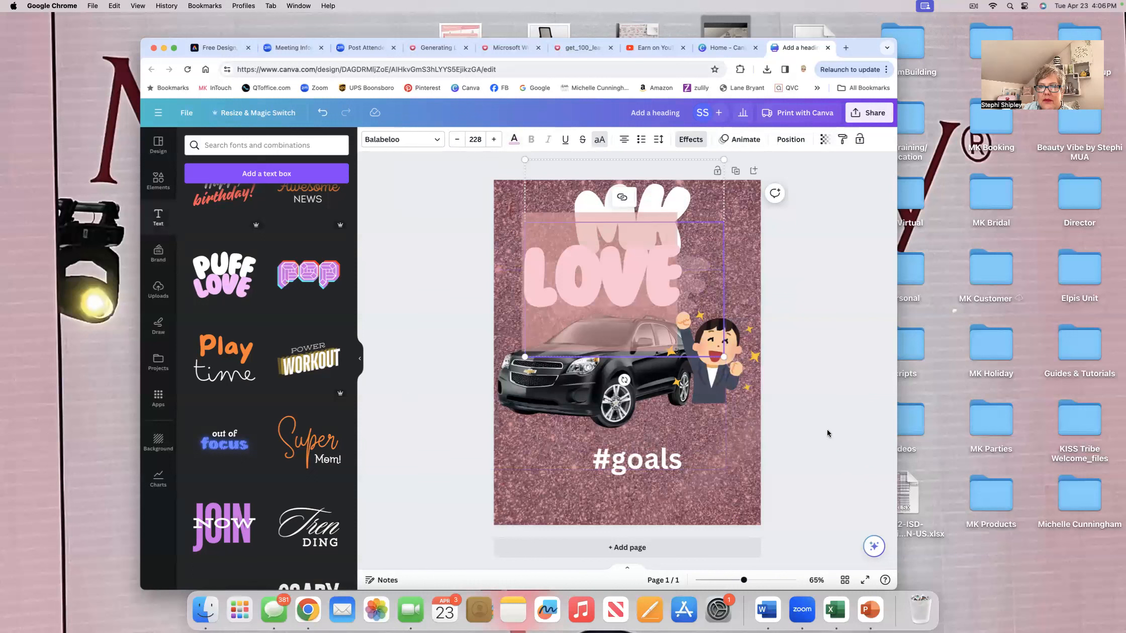
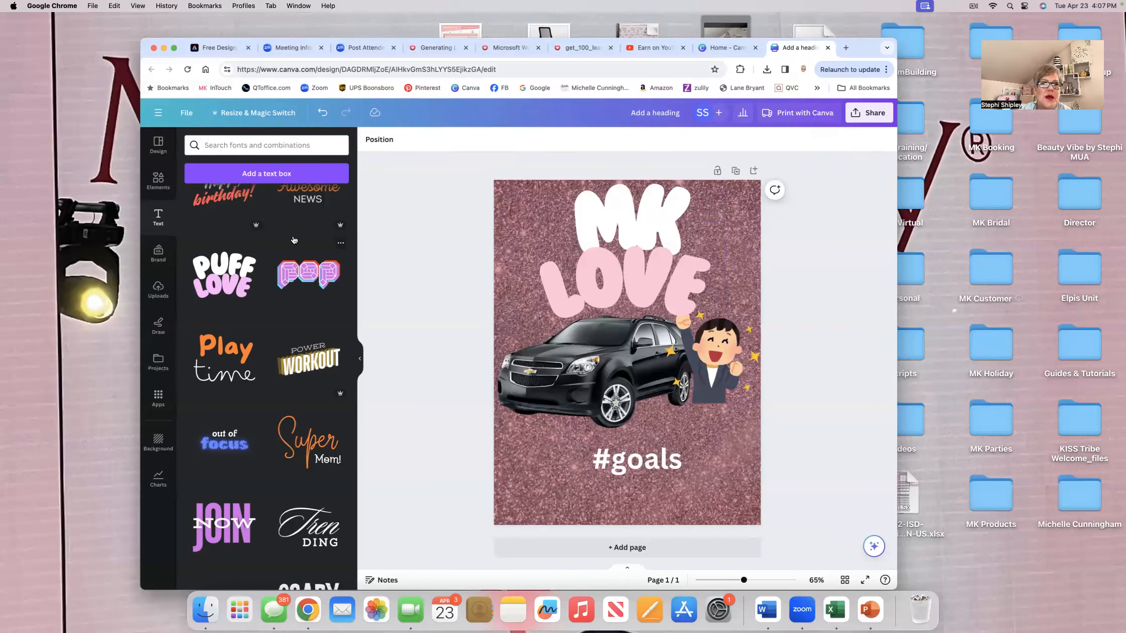
Add a new text box to the flyer and replace its placeholder with "Earming Car".
click(284, 174)
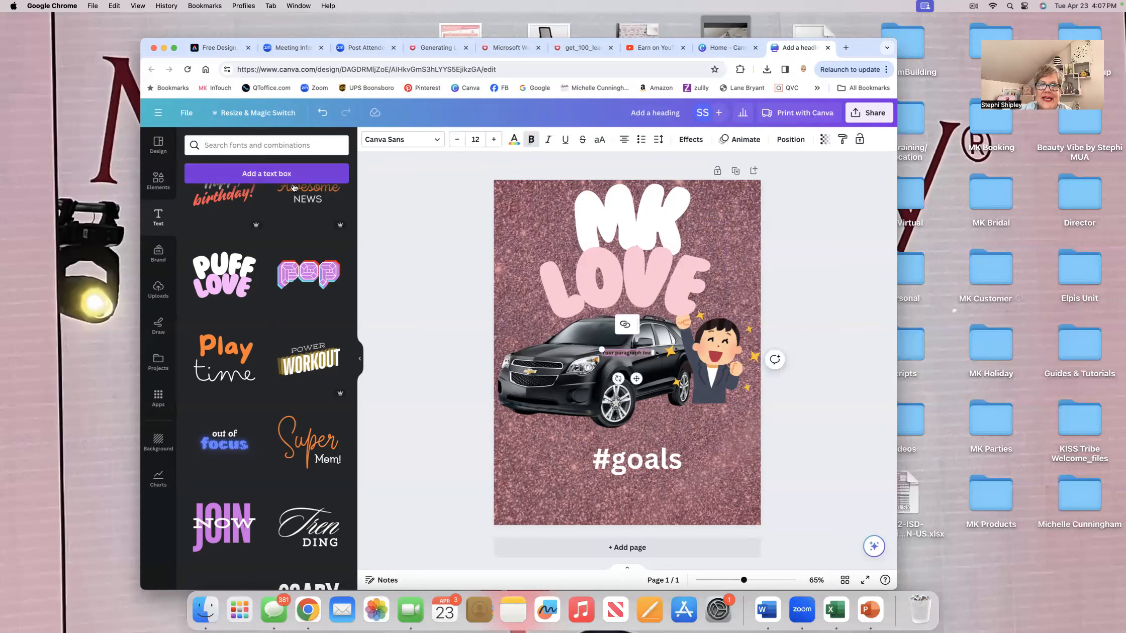
double_click(632, 349)
text(Step)
key(BackSpace)
key(BackSpace)
key(BackSpace)
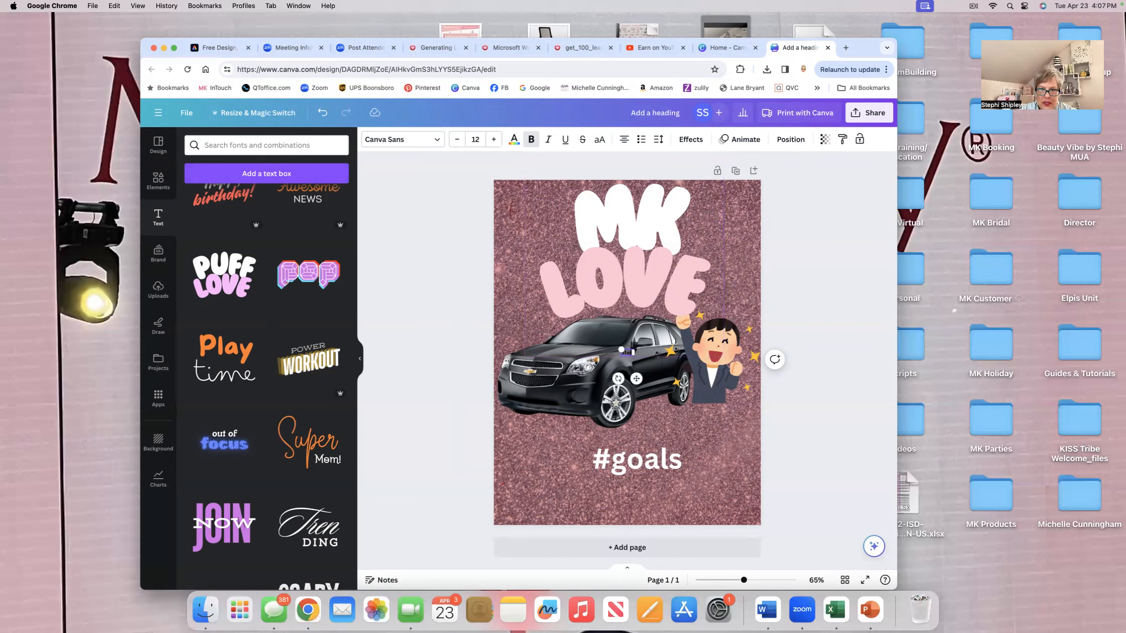
key(BackSpace)
key(BackSpace)
key(BackSpace)
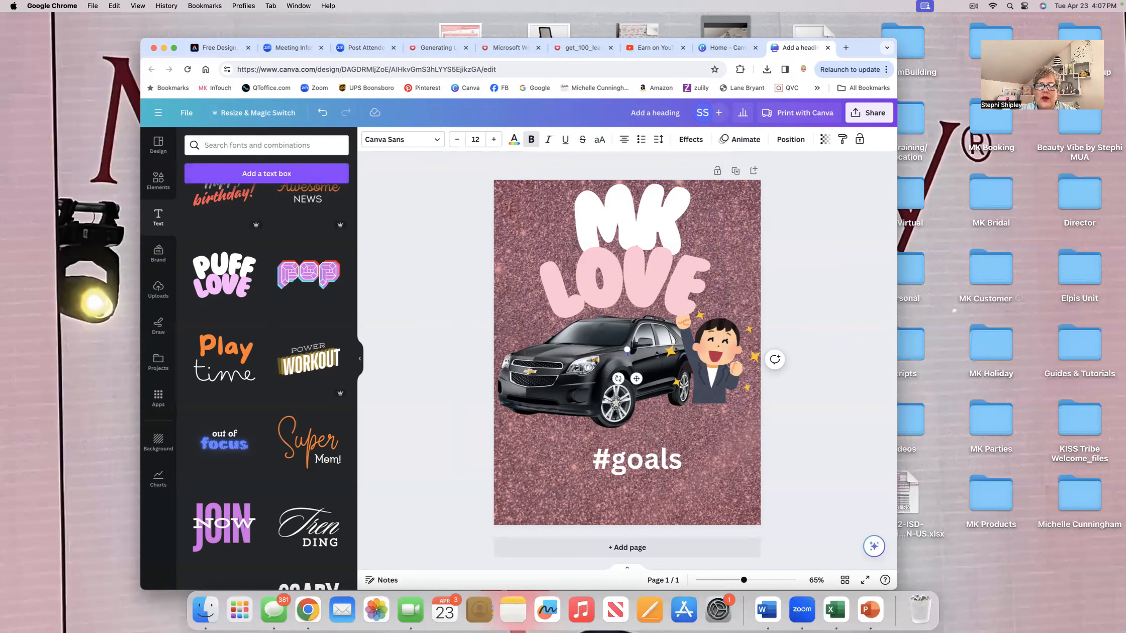
text(Carning)
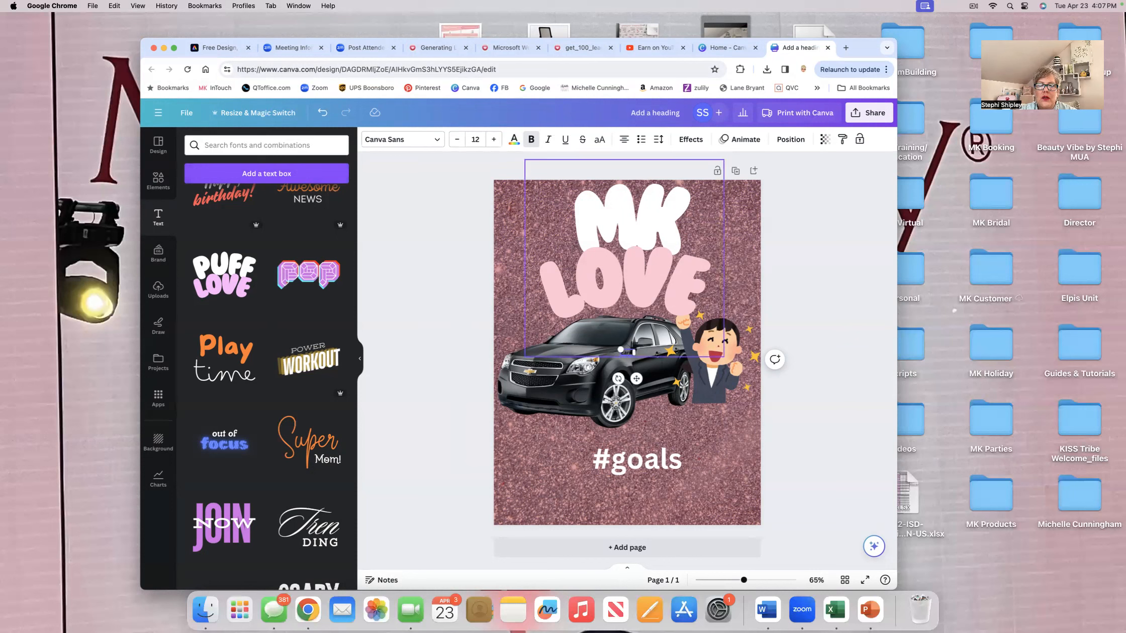
text( Eq)
key(BackSpace)
key(BackSpace)
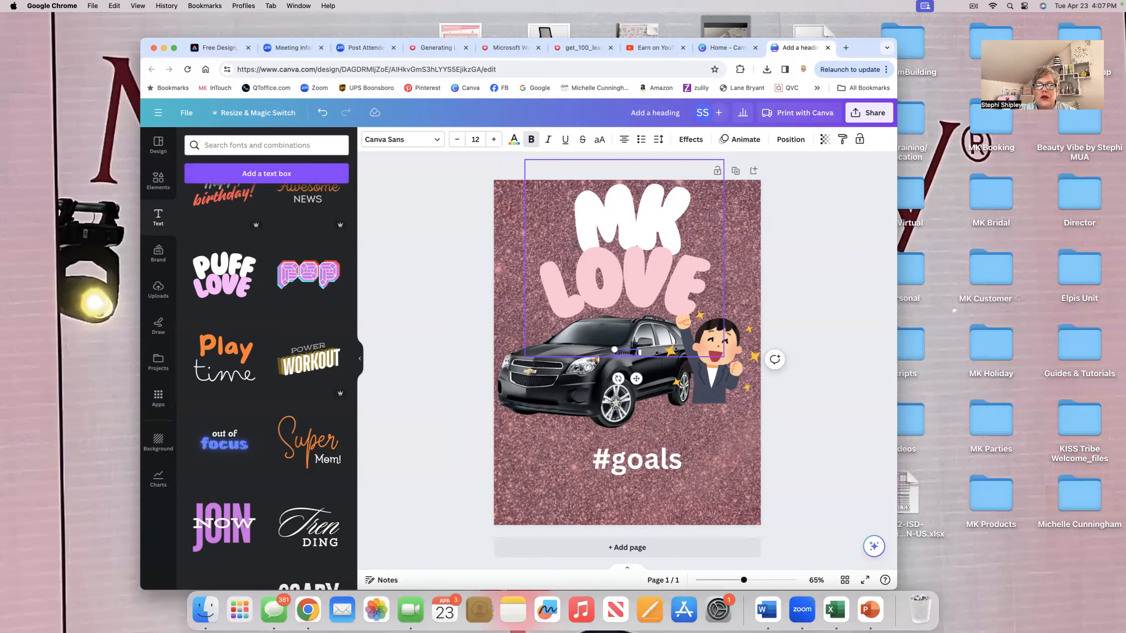
text(Ca)
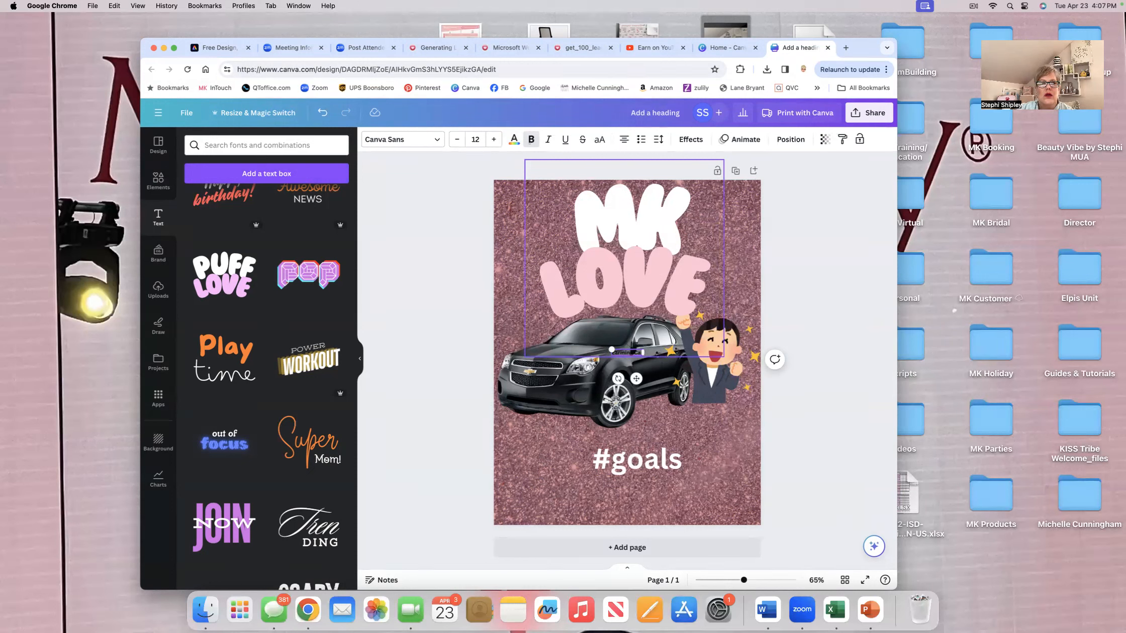
Set the new text box's font size to 32 and move it below the car, just above the "#goals" heading.
click(494, 140)
click(494, 143)
click(477, 141)
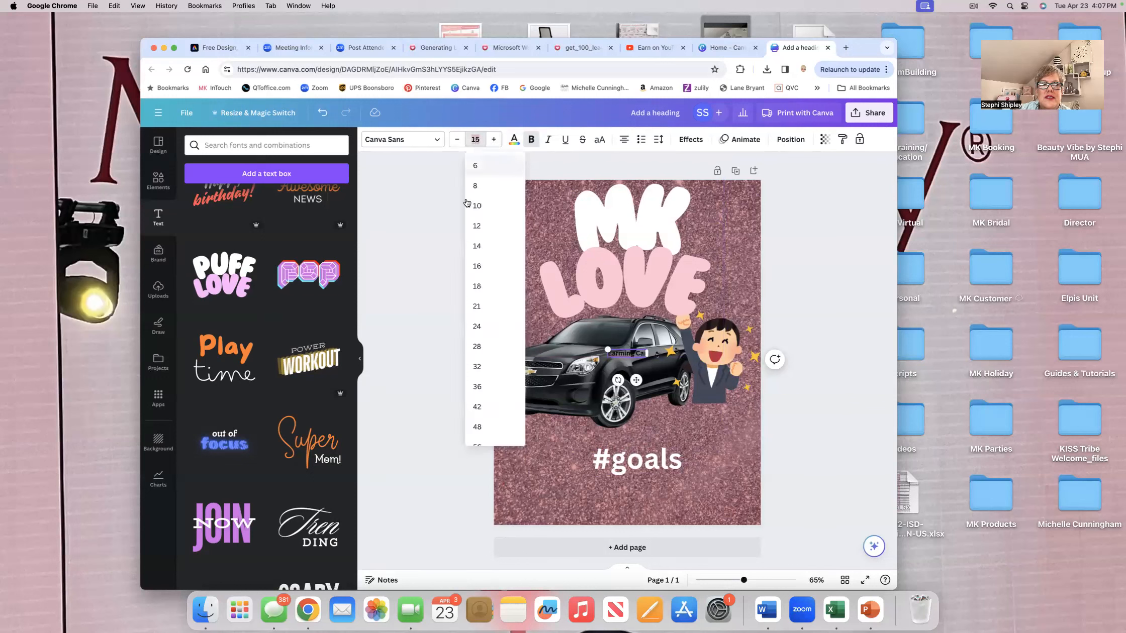
click(487, 370)
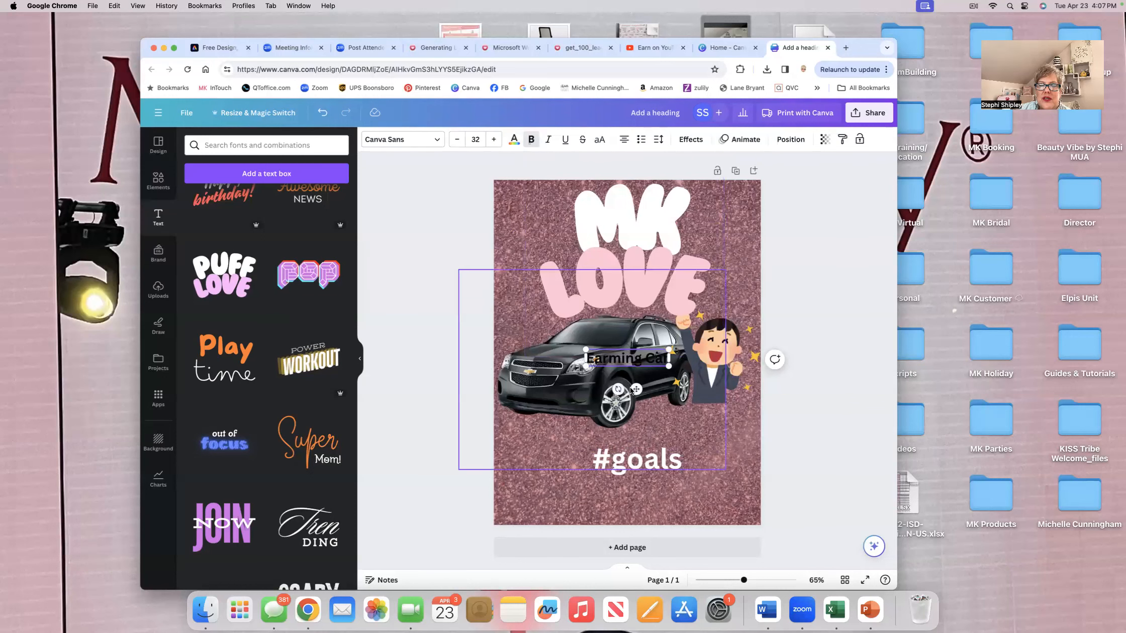
click(736, 418)
drag(638, 362, 699, 437)
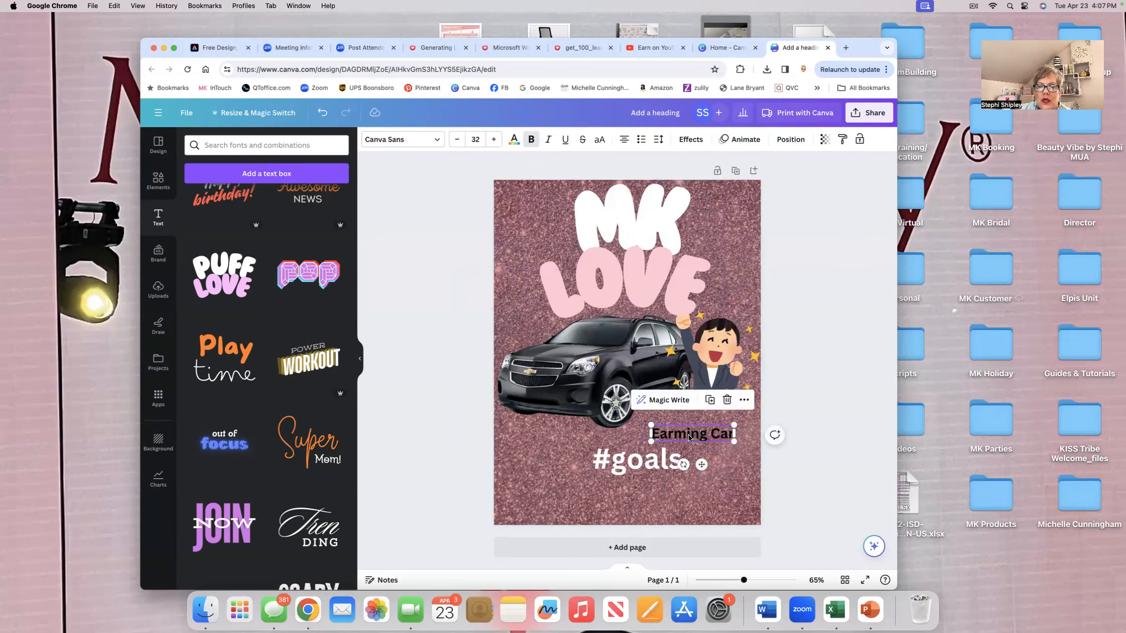
Correct the misspelled word in the small text below the car so that it reads "Earning Car".
click(689, 435)
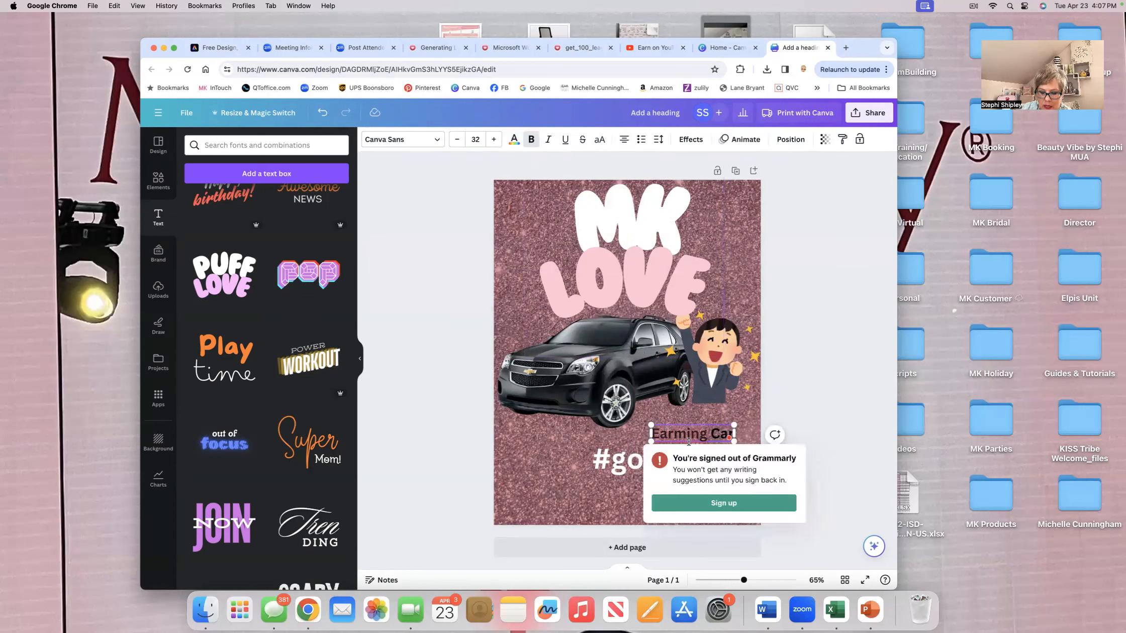
key(BackSpace)
text(n)
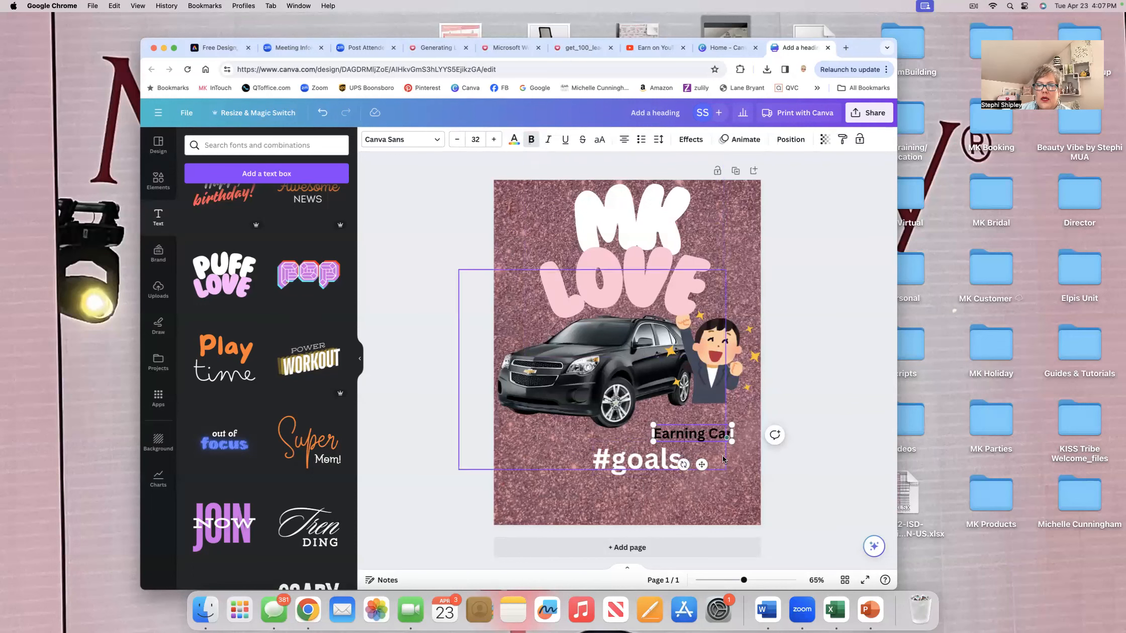
click(743, 461)
Change the font of the "Earning Car" text to Lucida Calligraphy.
click(711, 436)
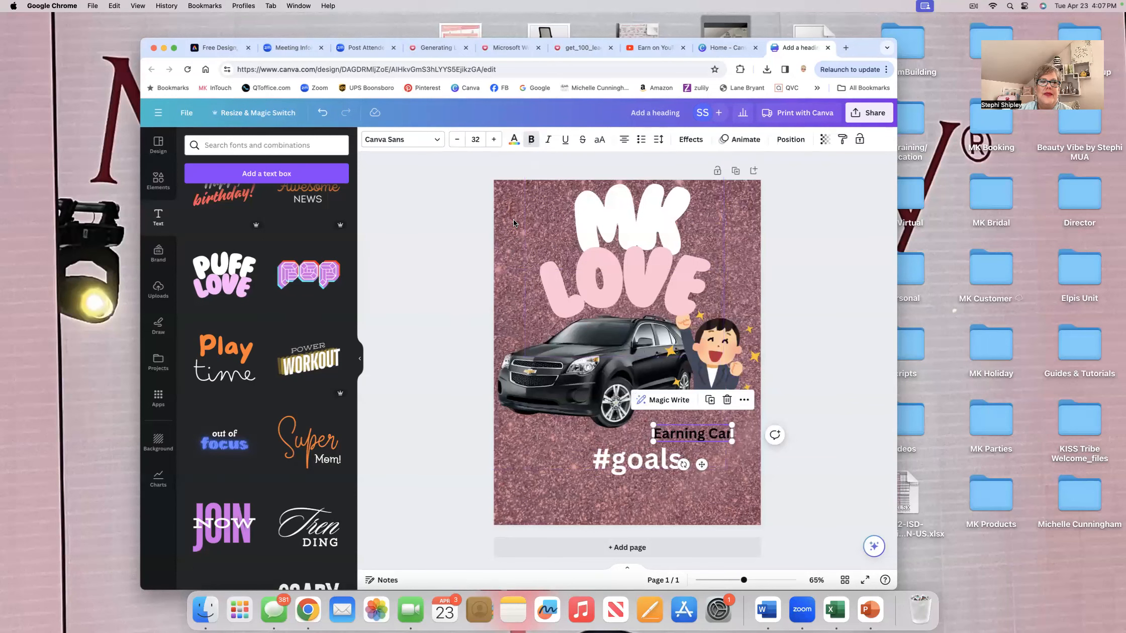
click(411, 144)
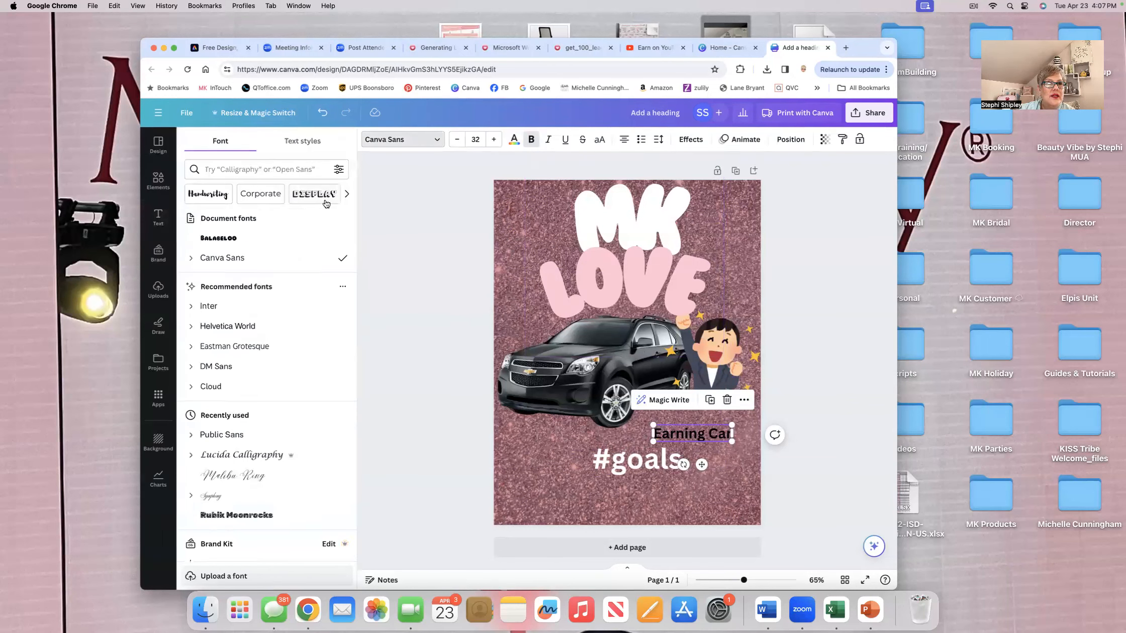
scroll(230, 393, down, 2)
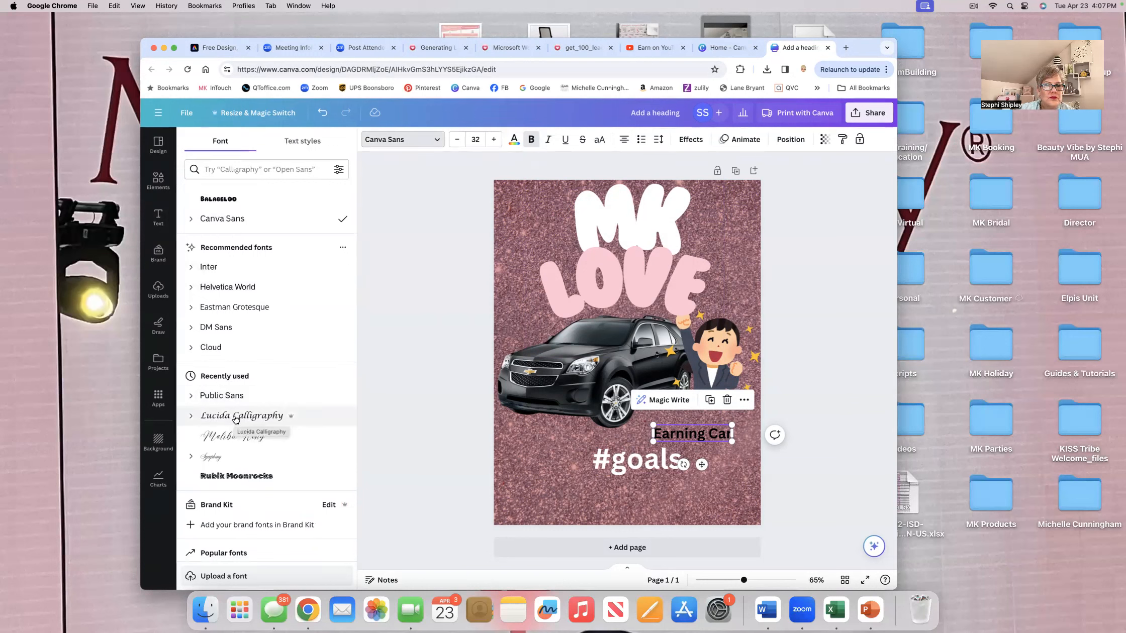
click(236, 417)
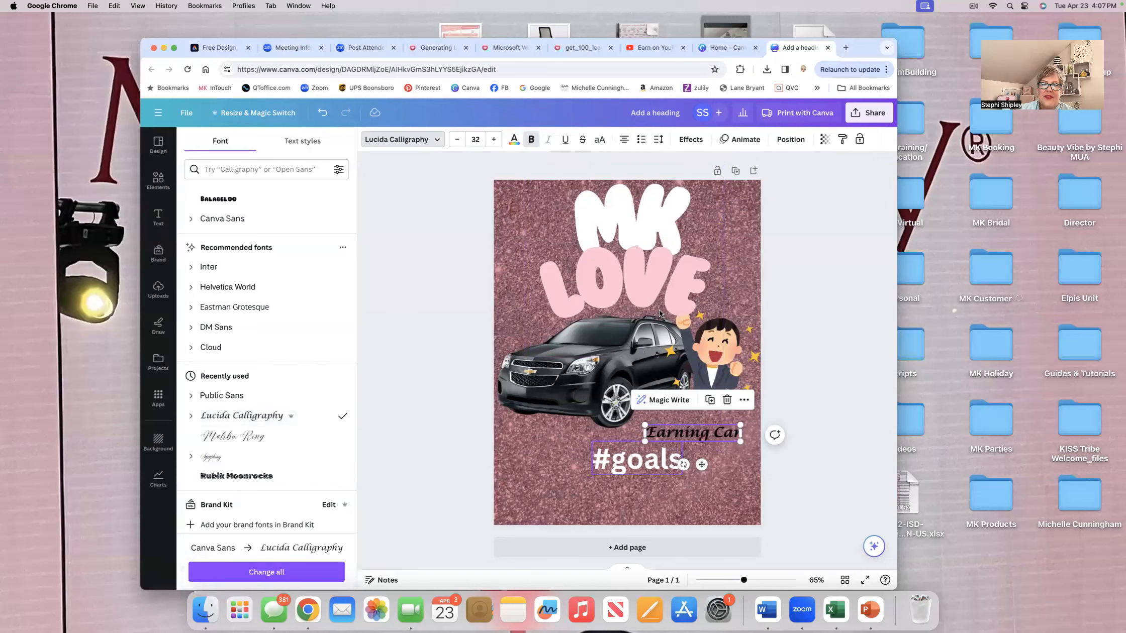
click(747, 456)
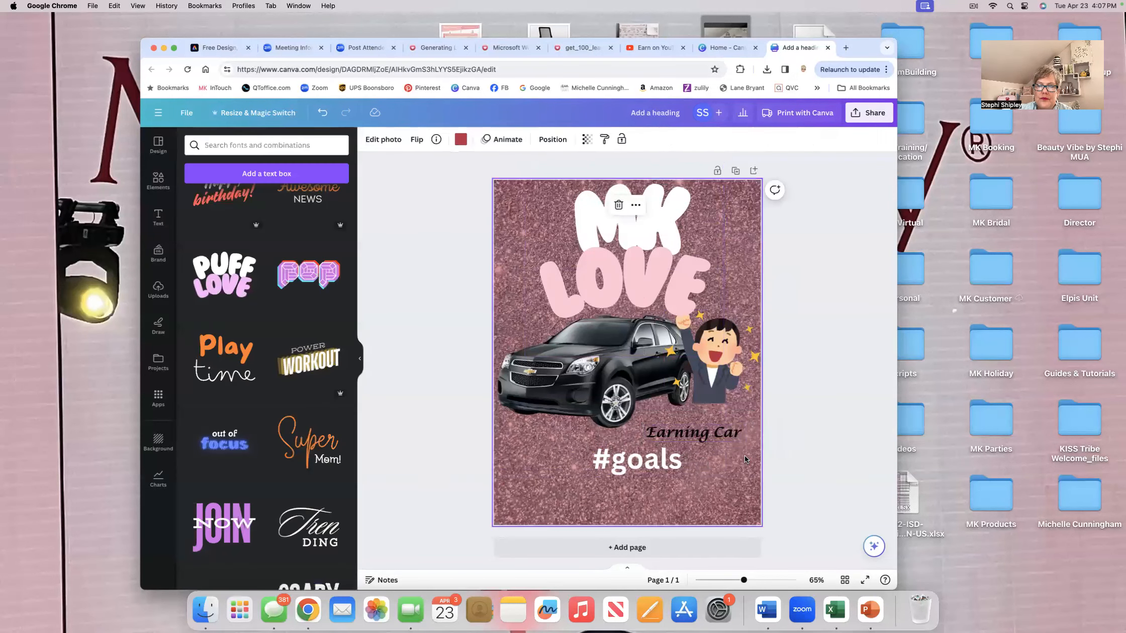
Move the "Earning Car" text below the "#goals" heading and extend it to read "Earning Car 2024".
drag(690, 438, 648, 502)
click(673, 503)
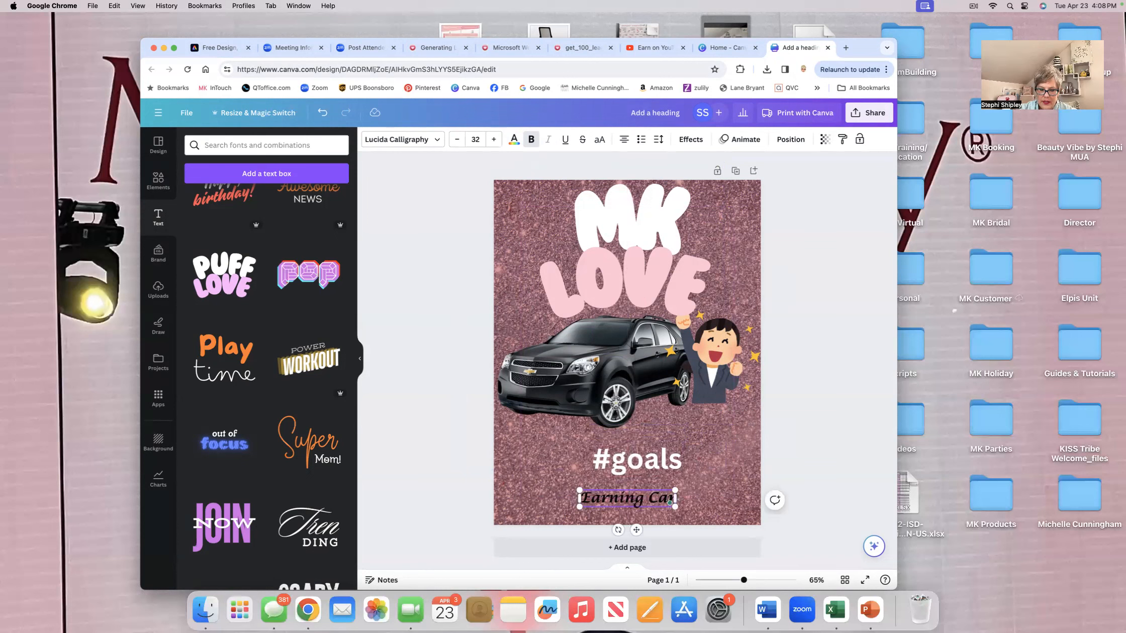
text(2024)
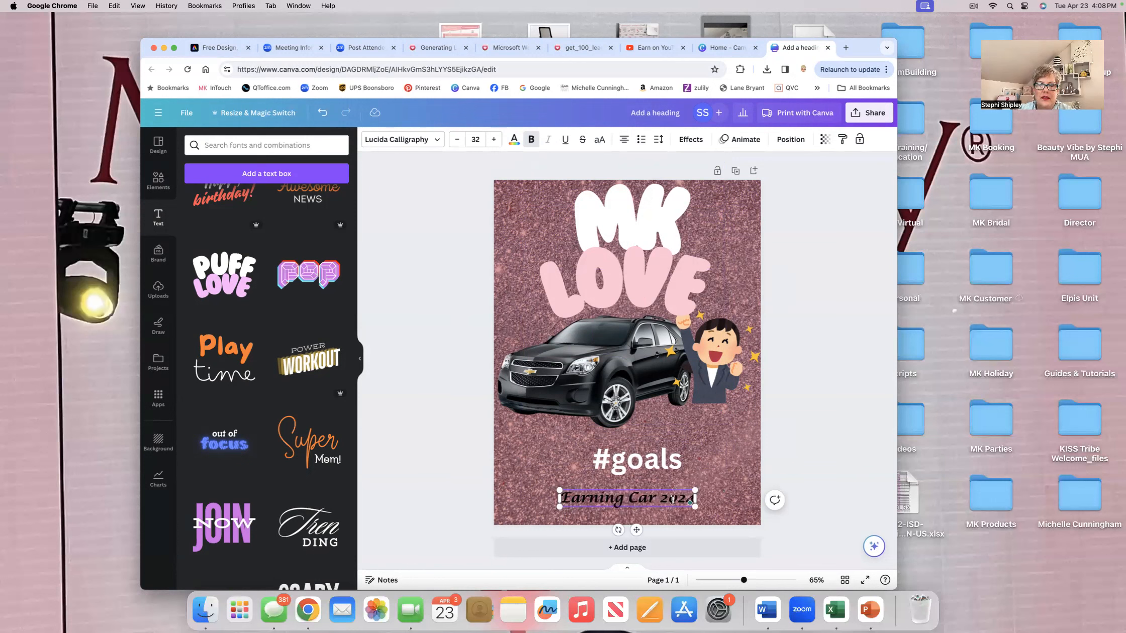
click(718, 473)
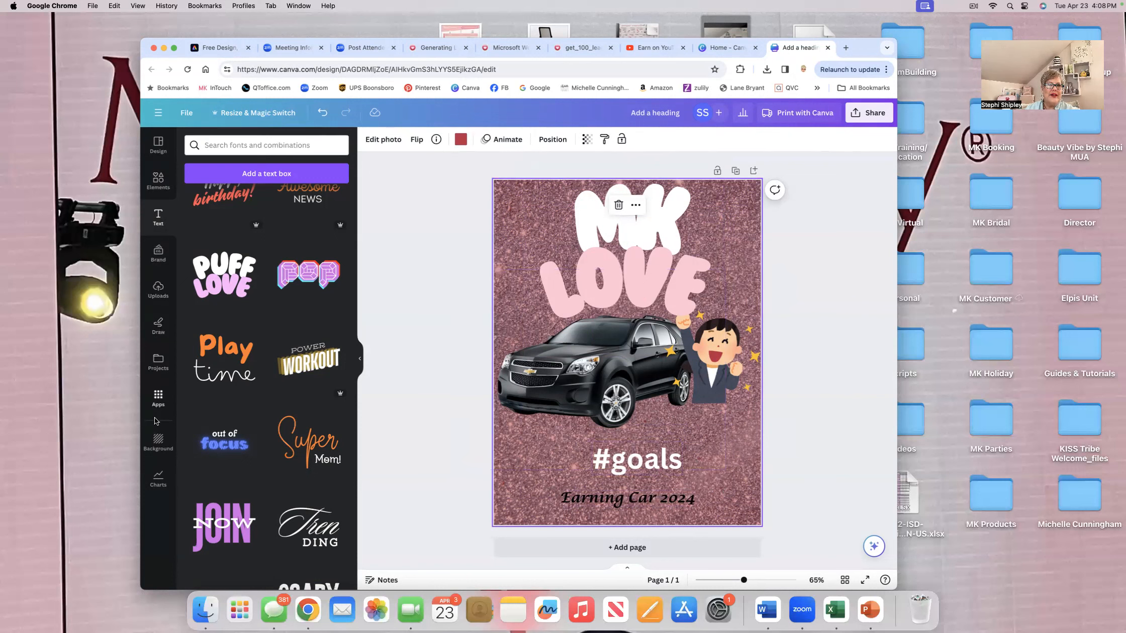
Look over the available charts and drawing tools, and clear the "Success" search to show the general elements library.
click(157, 481)
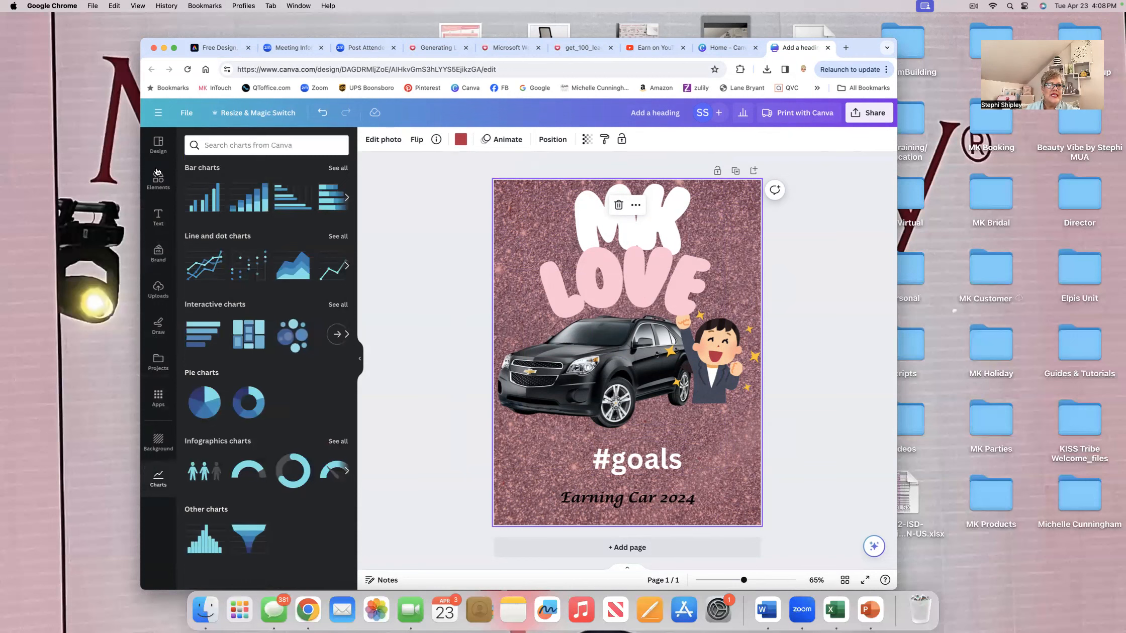
click(158, 180)
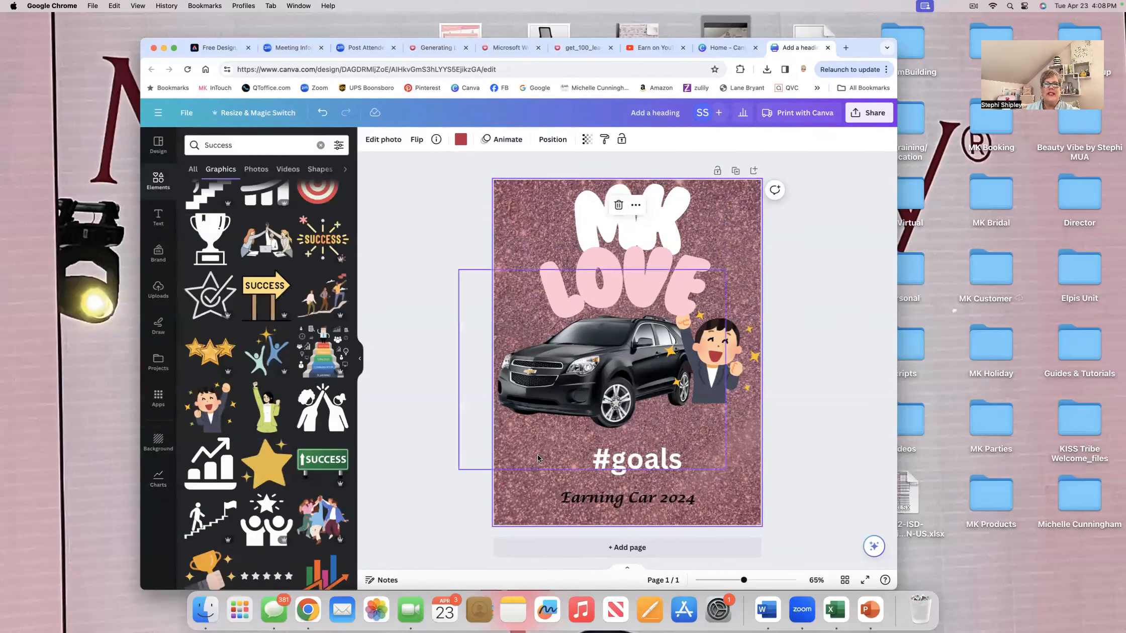
click(160, 329)
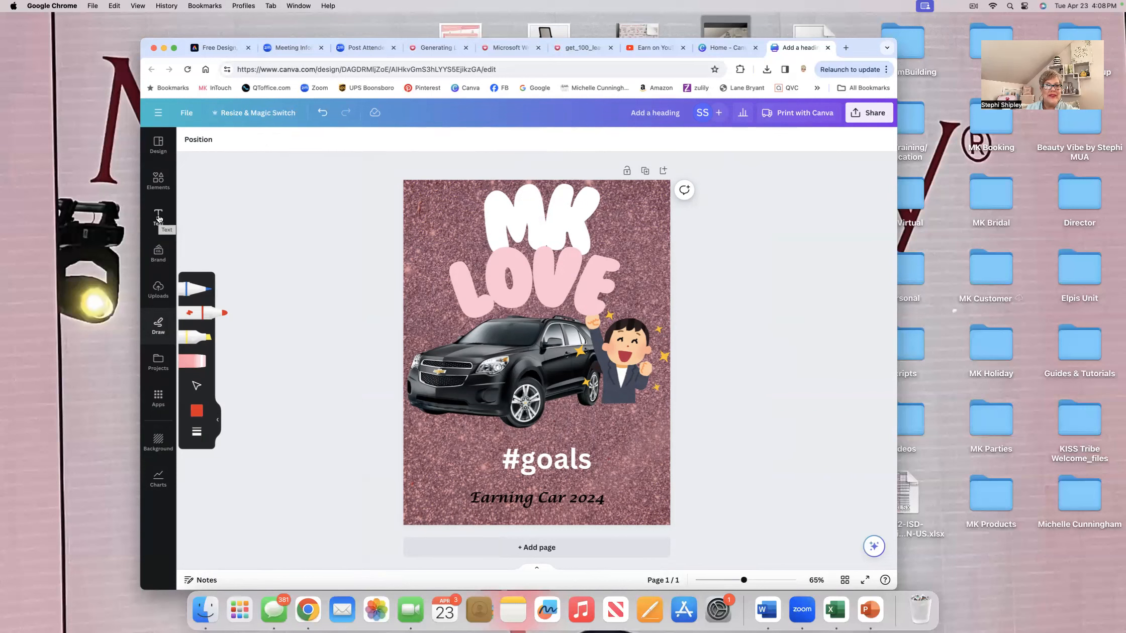
click(158, 180)
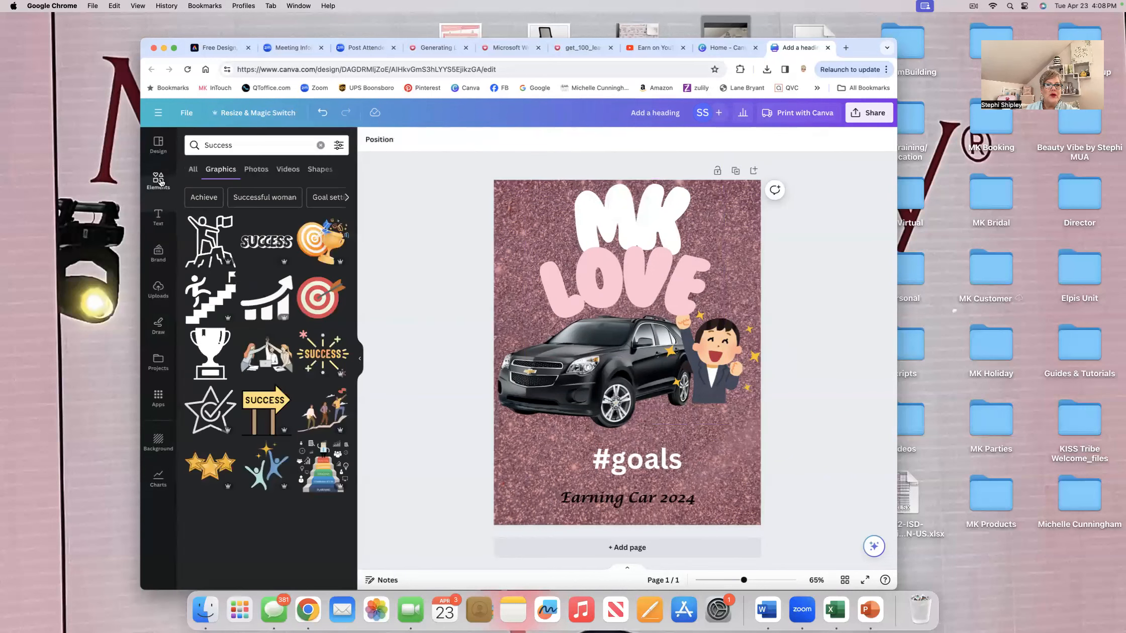
click(321, 145)
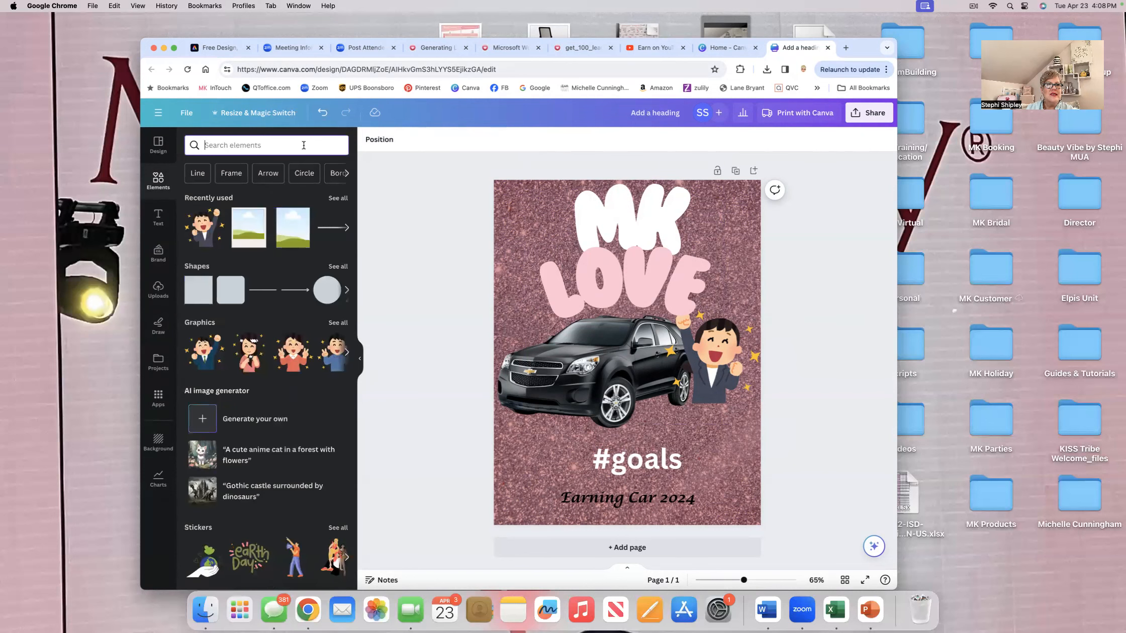
Search the elements for "line", add a straight solid line, and place it between "#goals" and "Earning Car 2024".
text(line)
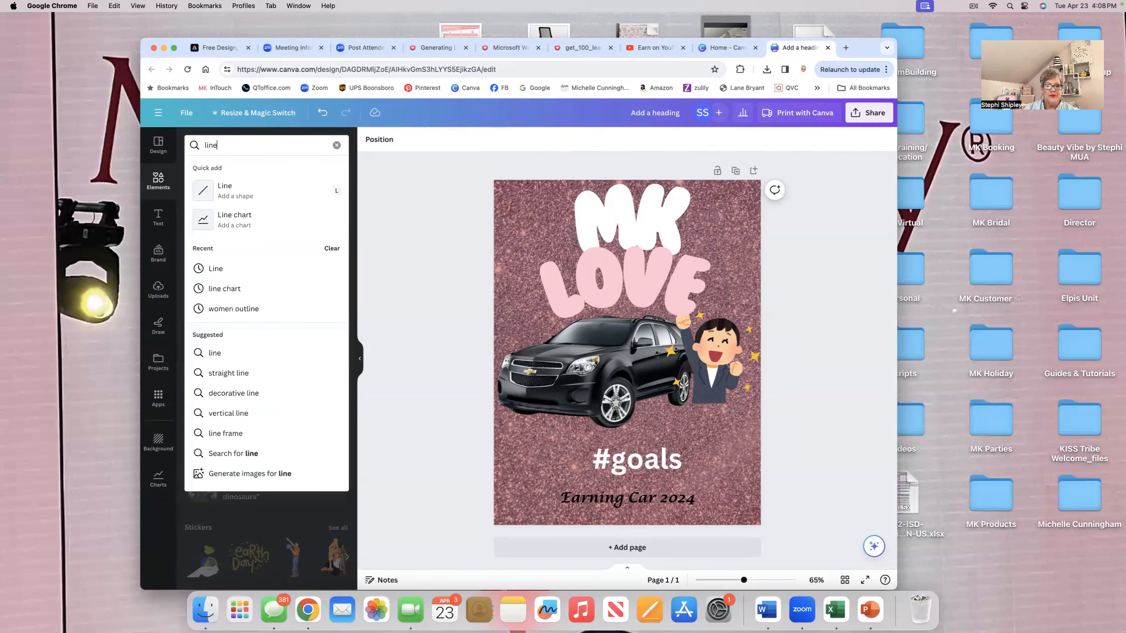
key(Return)
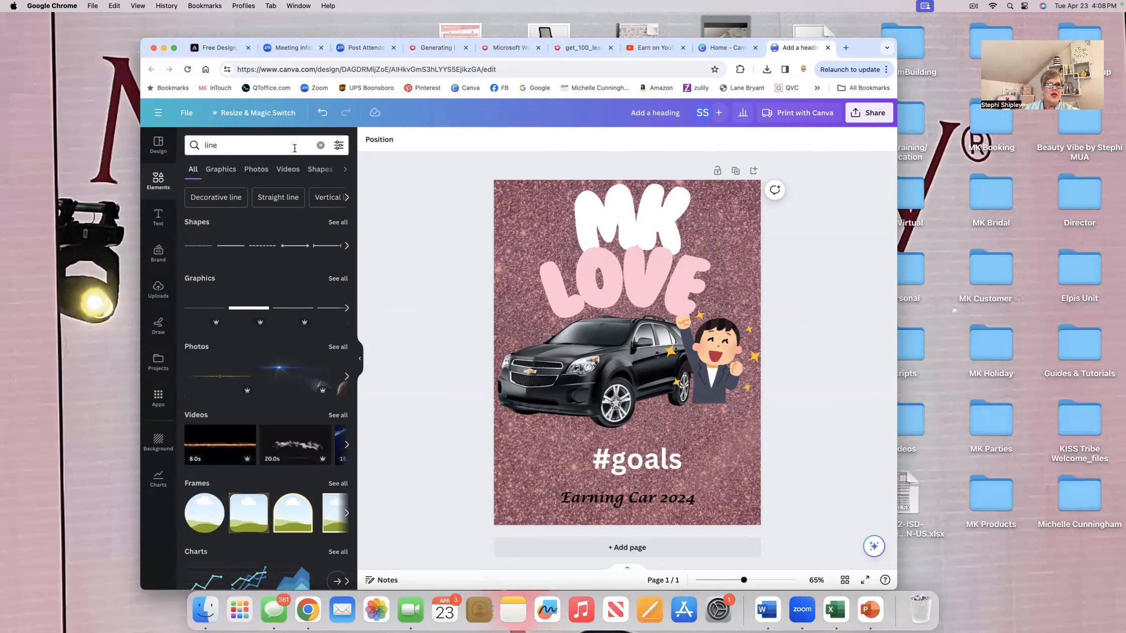
click(233, 247)
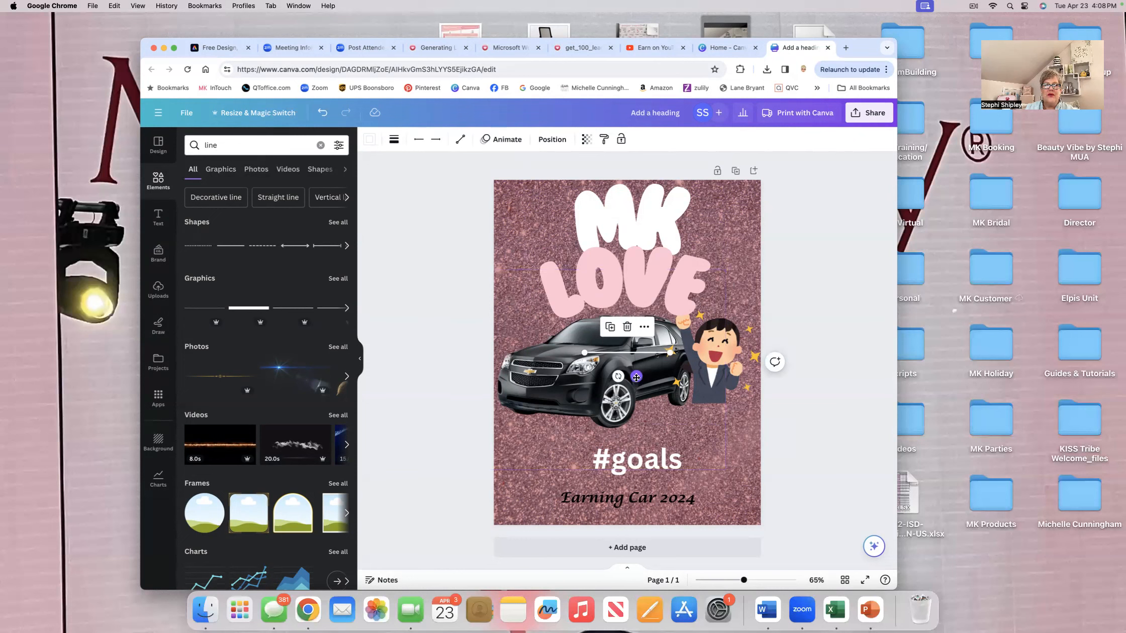
drag(636, 377, 646, 506)
click(765, 408)
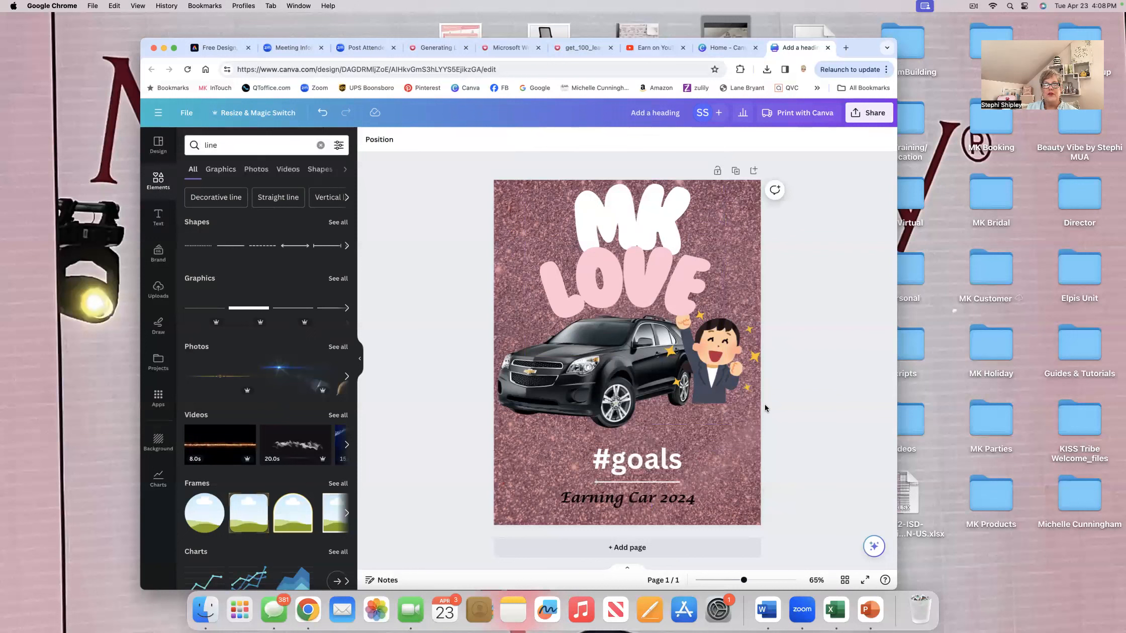
click(653, 483)
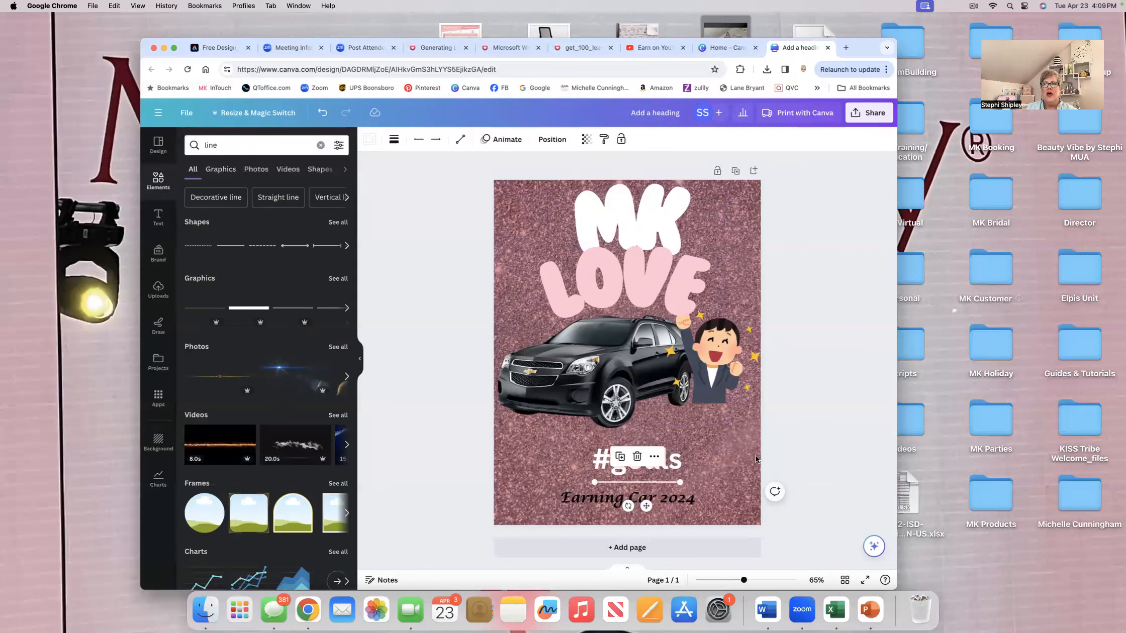
click(797, 455)
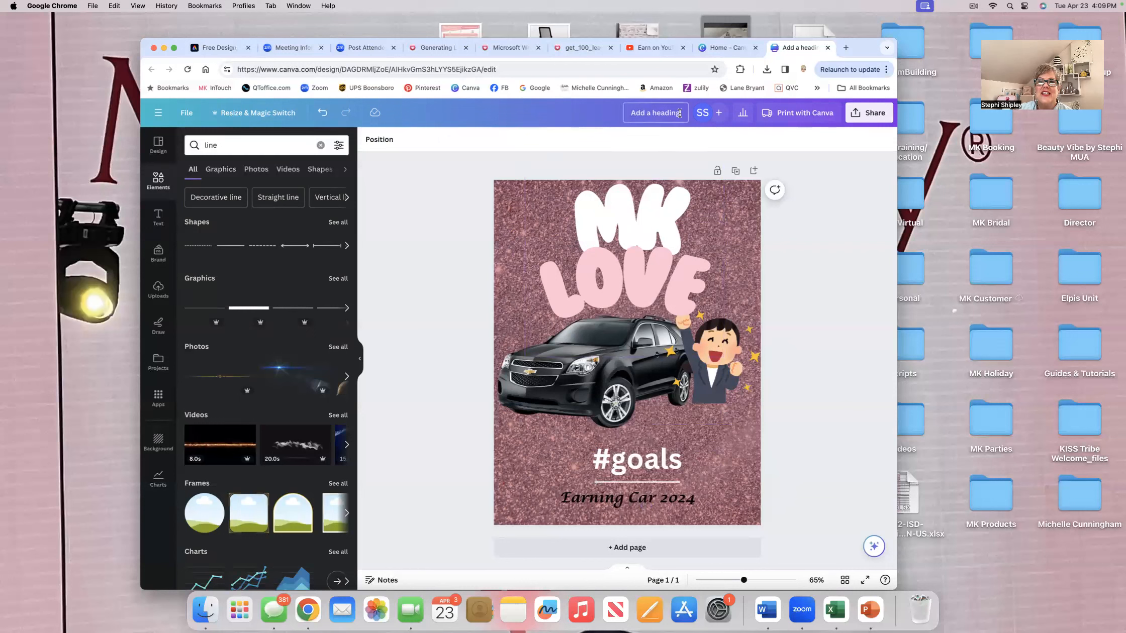
Rename the design from its default title to "Car flyer".
drag(654, 111, 630, 106)
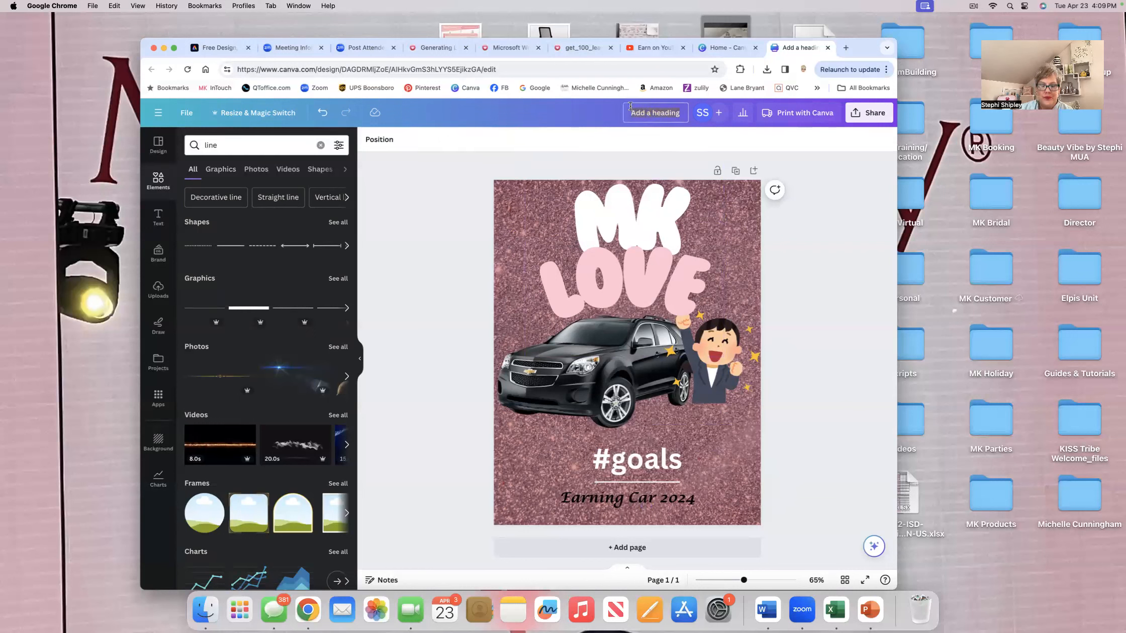
text(Car flyer)
key(Return)
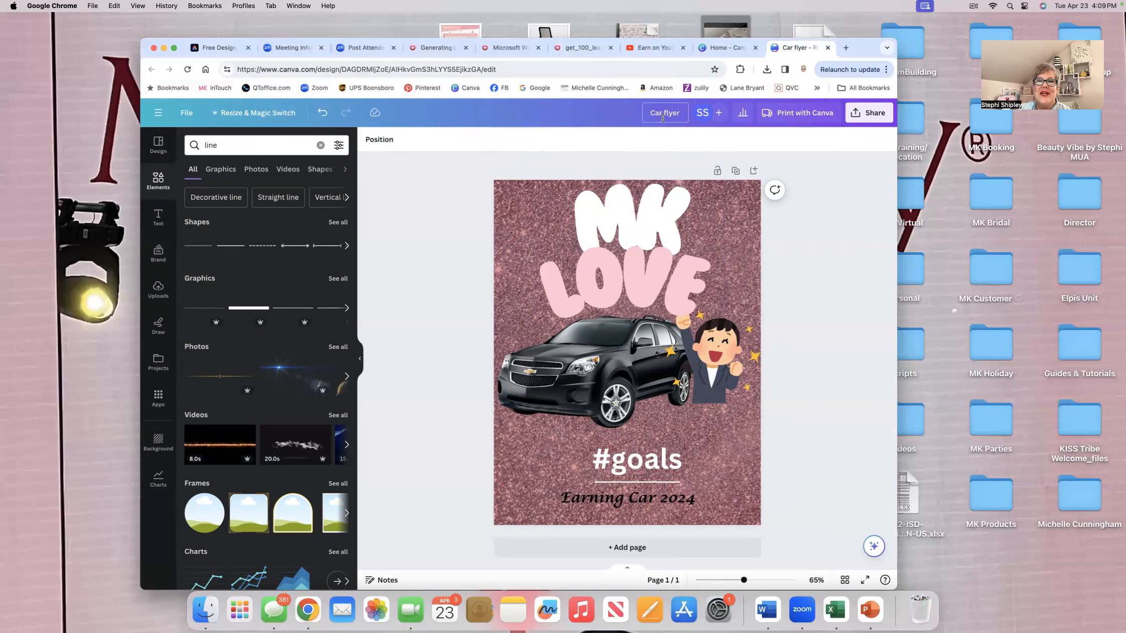
Review the flyer printing options, including pages, paper type, finish and quantity, and close them without ordering.
click(795, 117)
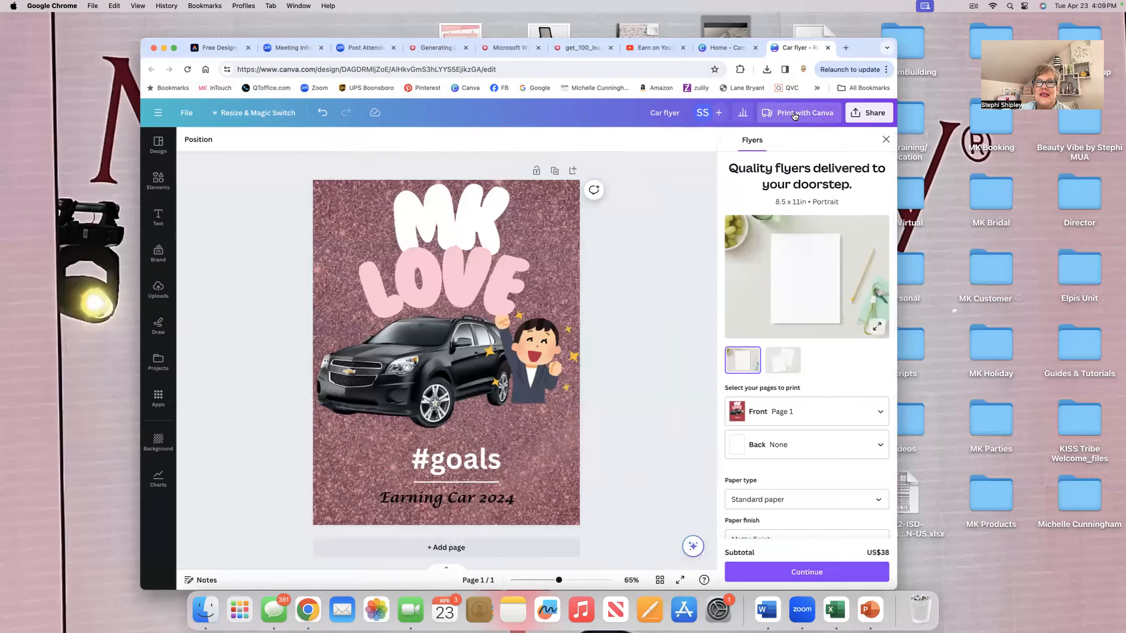
scroll(805, 388, down, 5)
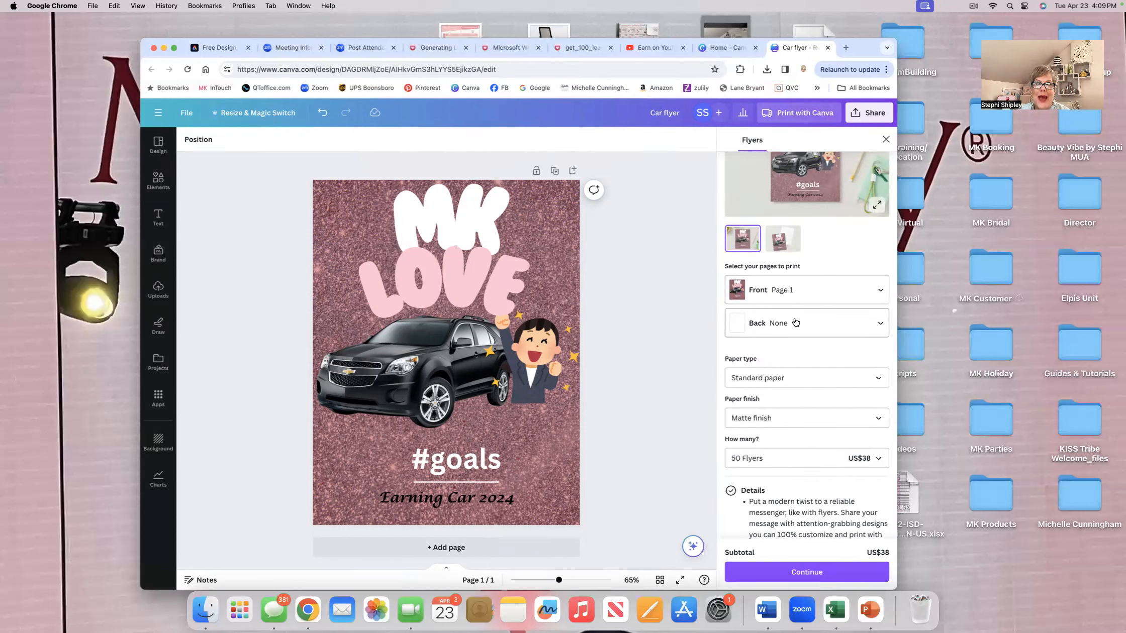
click(886, 139)
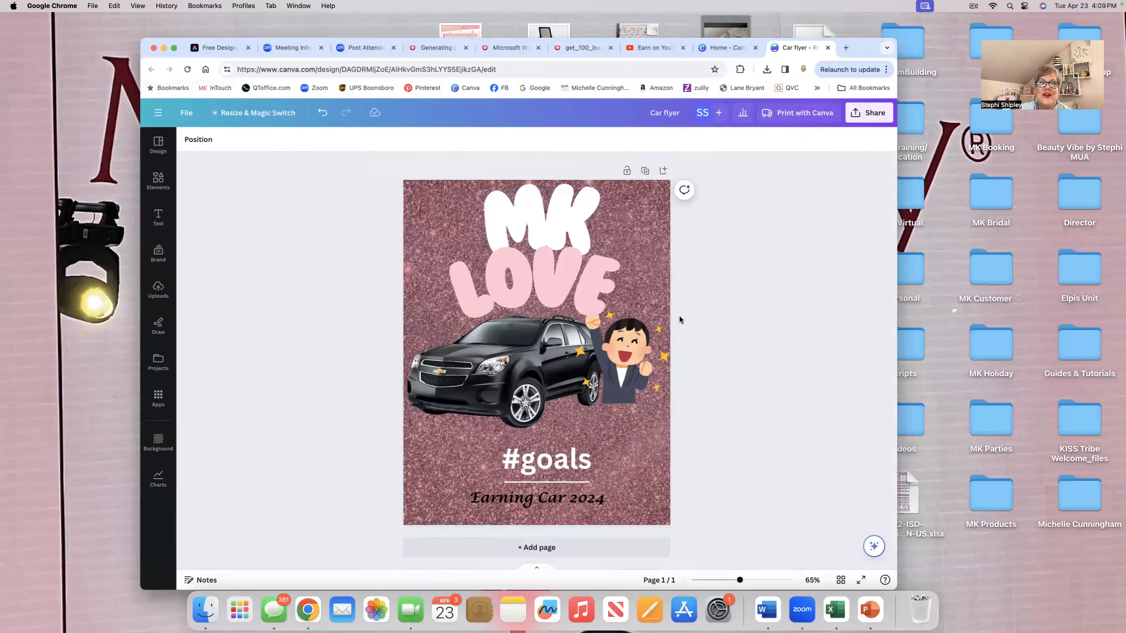
Add a blank second page below the flyer and delete it again.
click(538, 549)
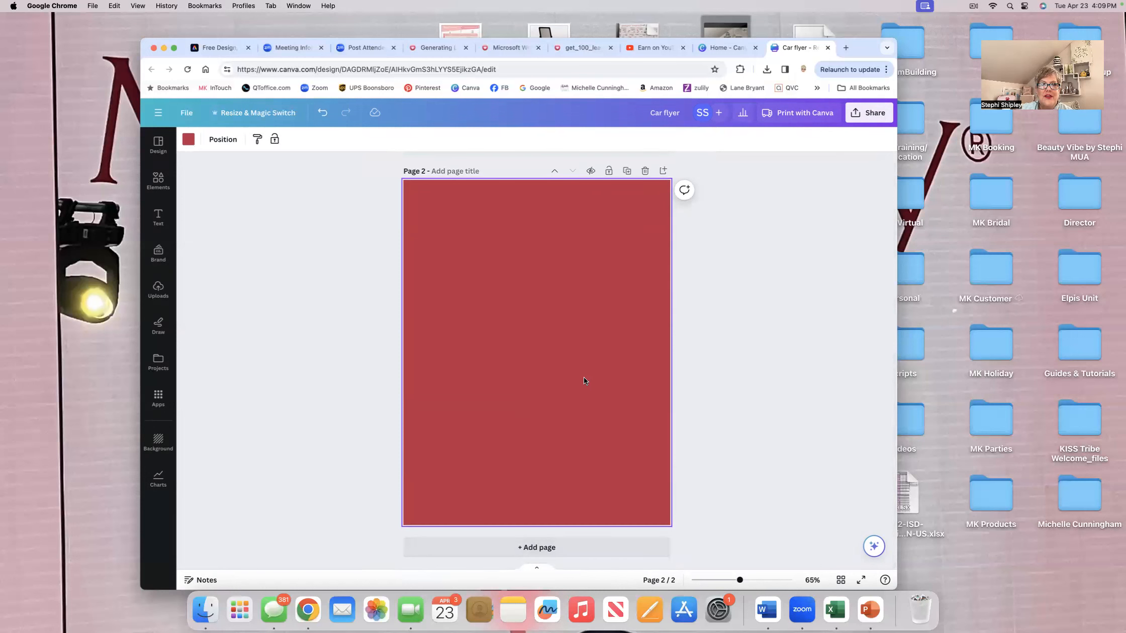
scroll(583, 378, up, 5)
scroll(585, 380, down, 3)
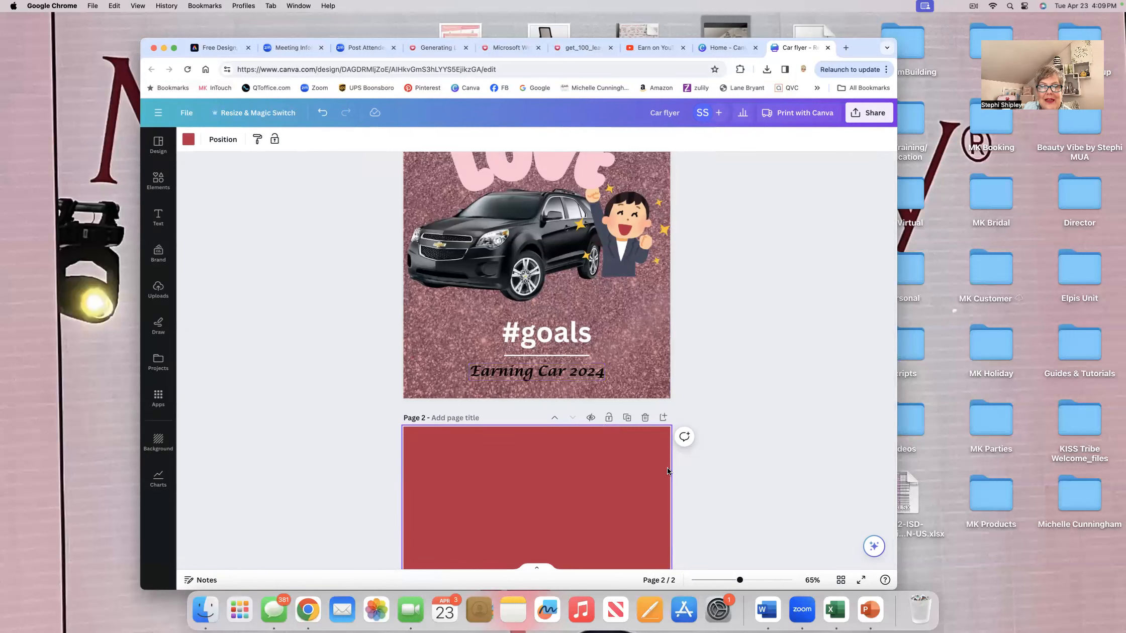
click(645, 422)
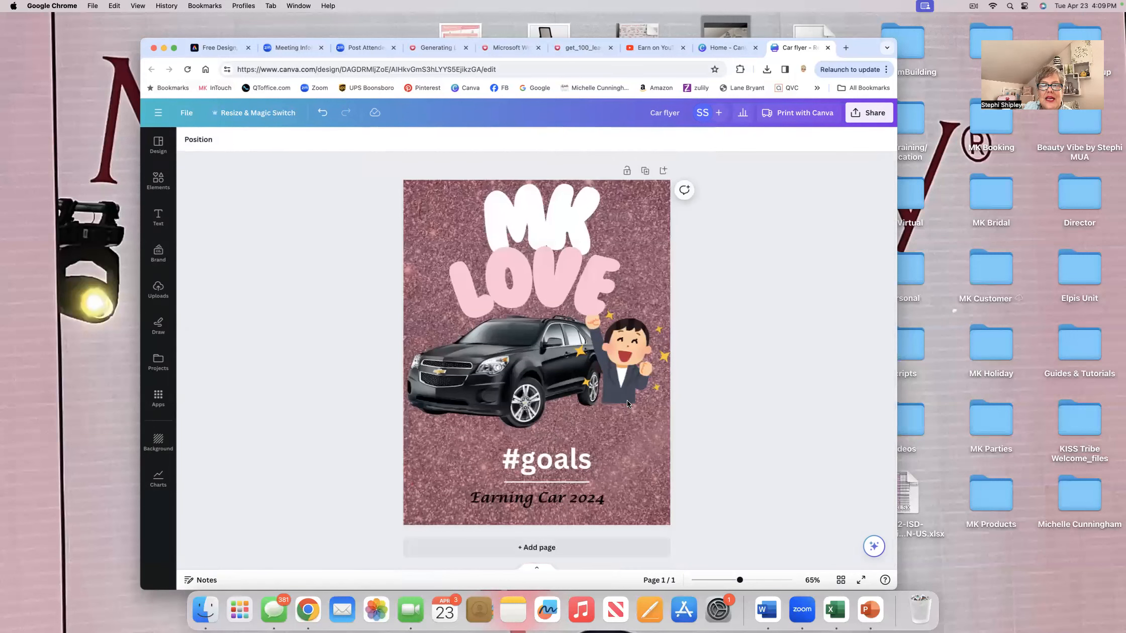
Duplicate the flyer page as page 2 and compare the copy with the original.
click(646, 172)
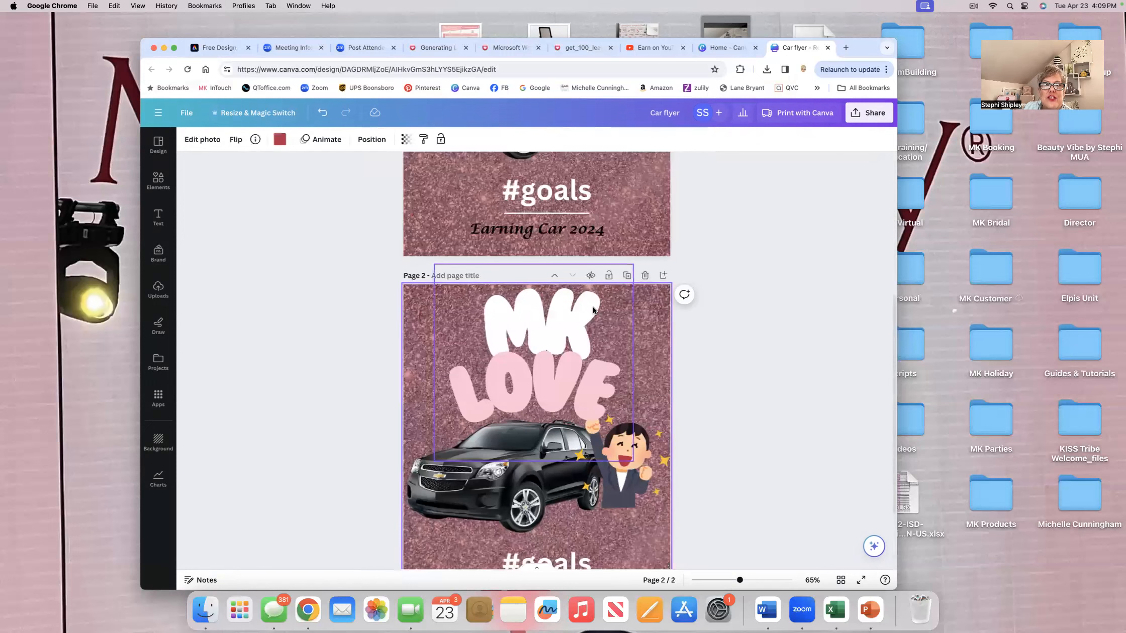
scroll(593, 310, up, 5)
scroll(593, 309, down, 7)
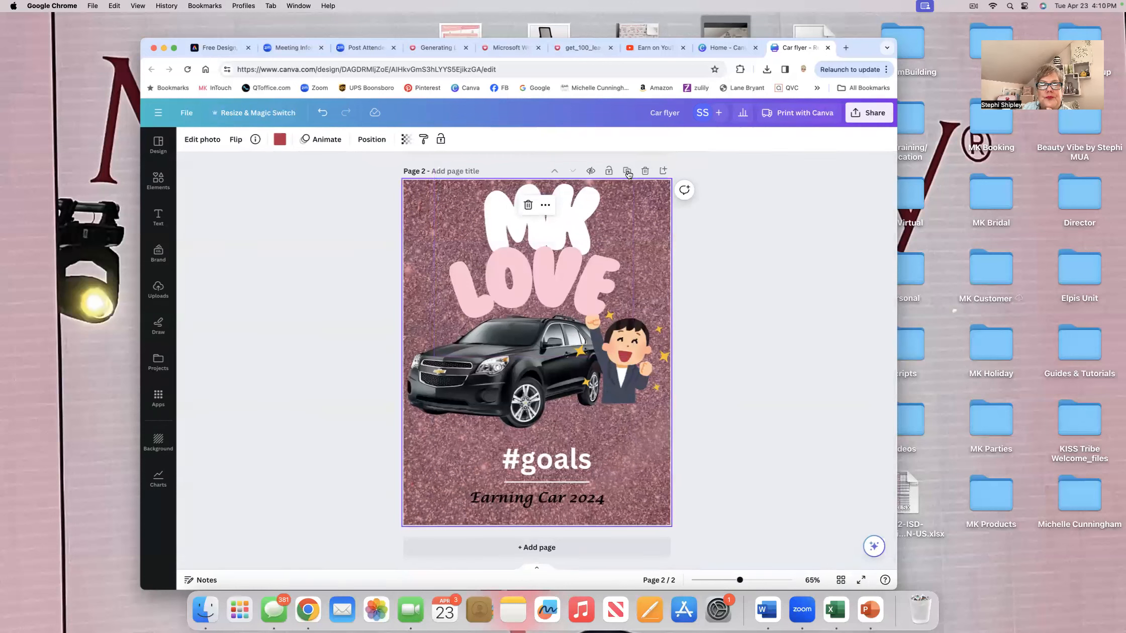
scroll(677, 247, up, 5)
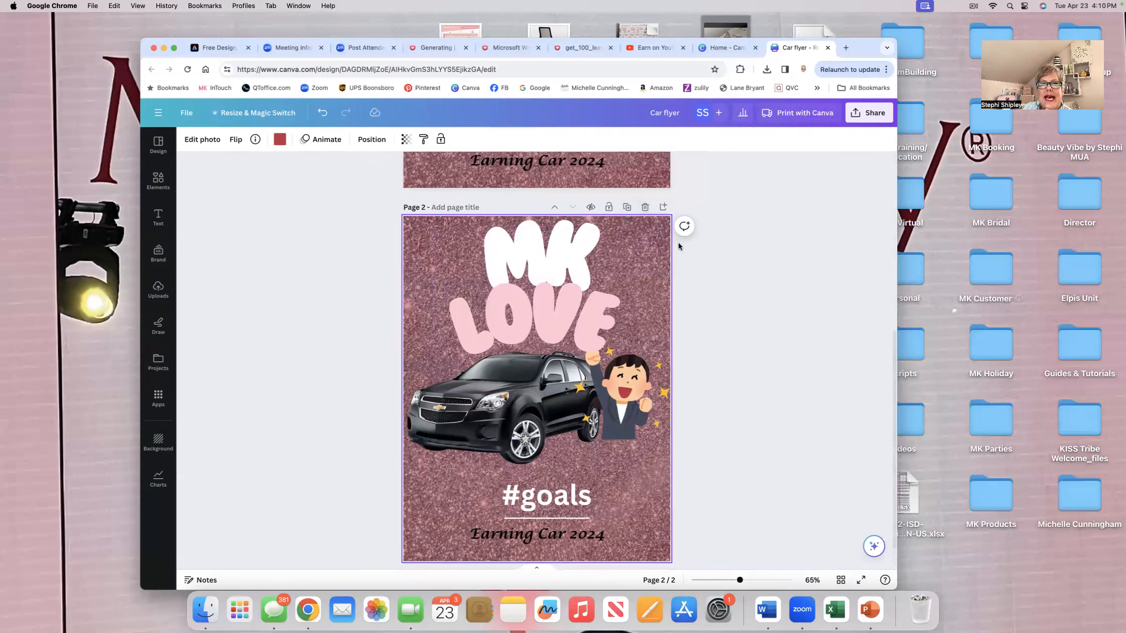
scroll(678, 247, up, 3)
scroll(679, 246, down, 3)
scroll(678, 246, down, 3)
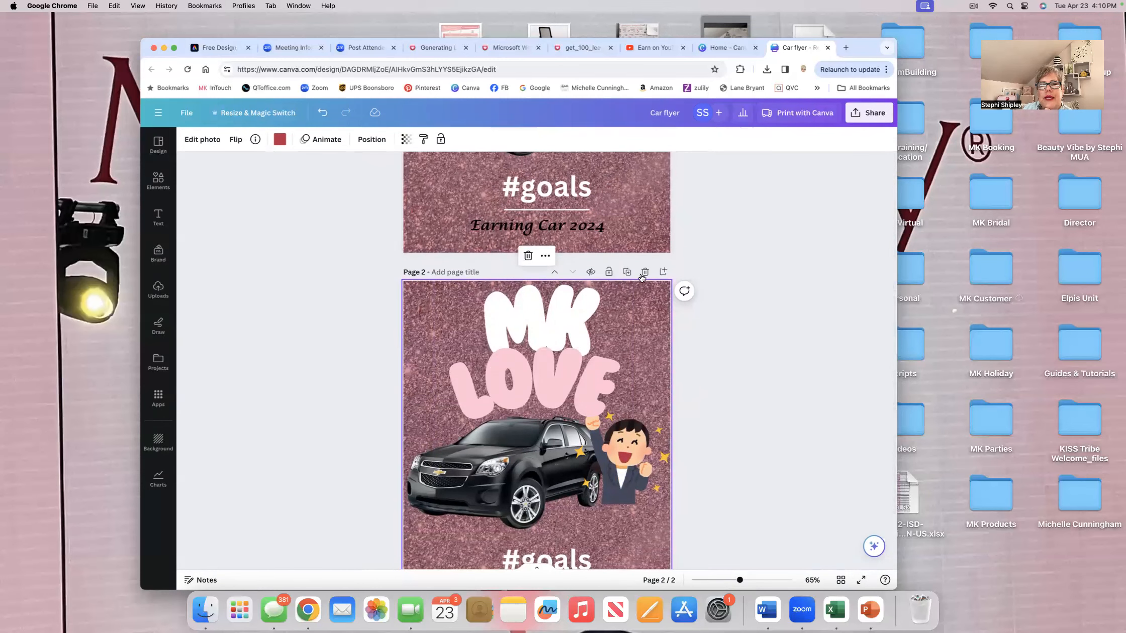
scroll(621, 336, down, 2)
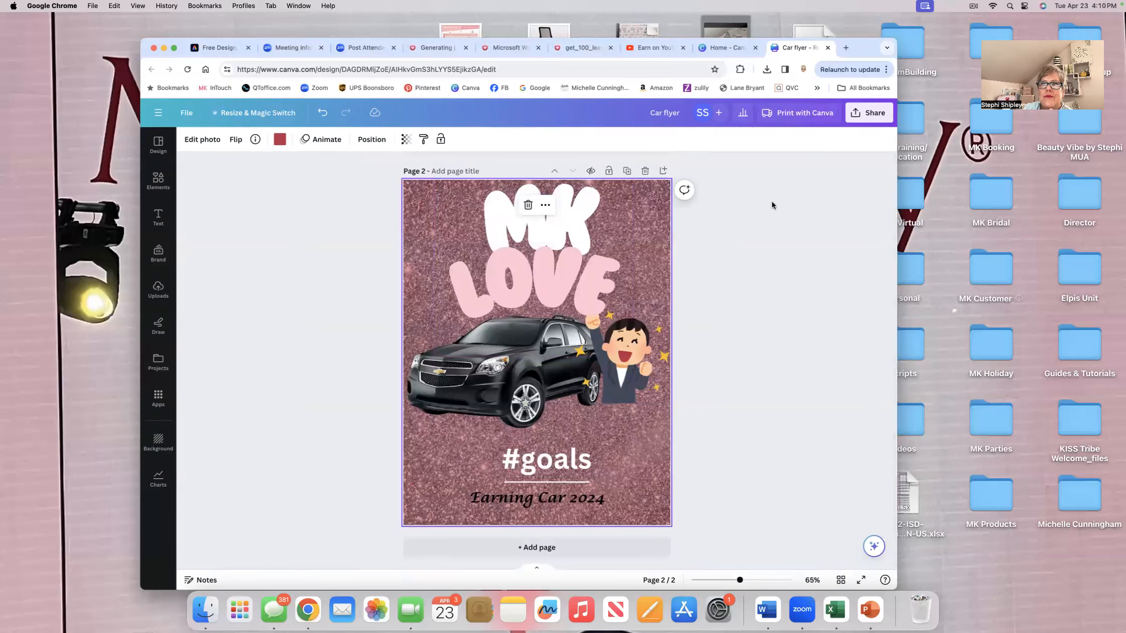
Limit the PNG download to page 2 and close the sharing options without downloading.
click(867, 119)
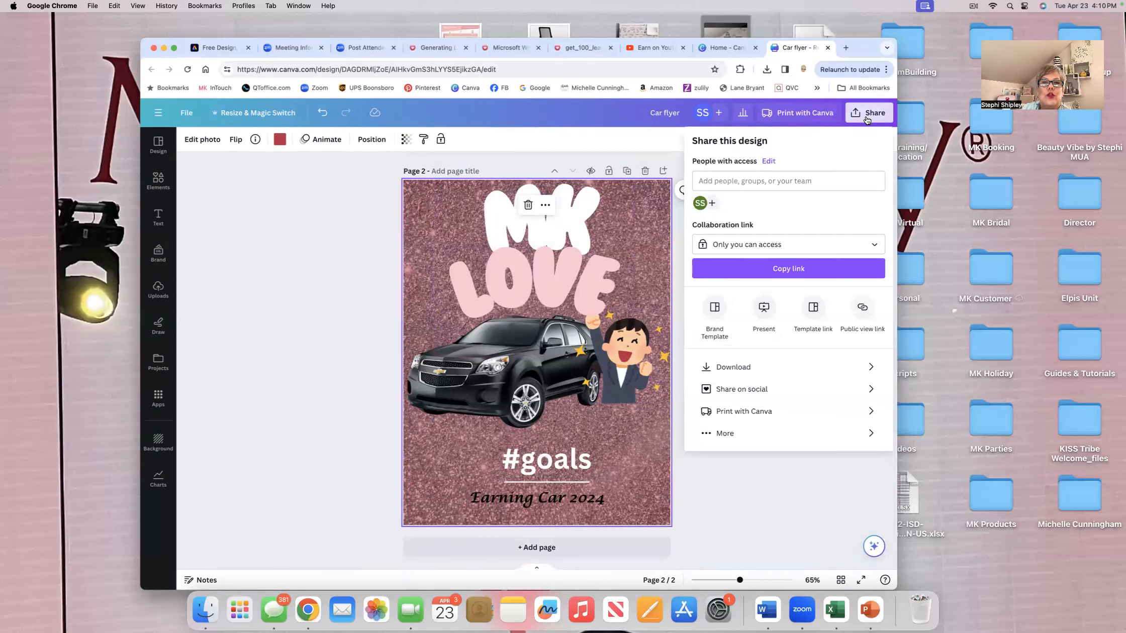
click(862, 370)
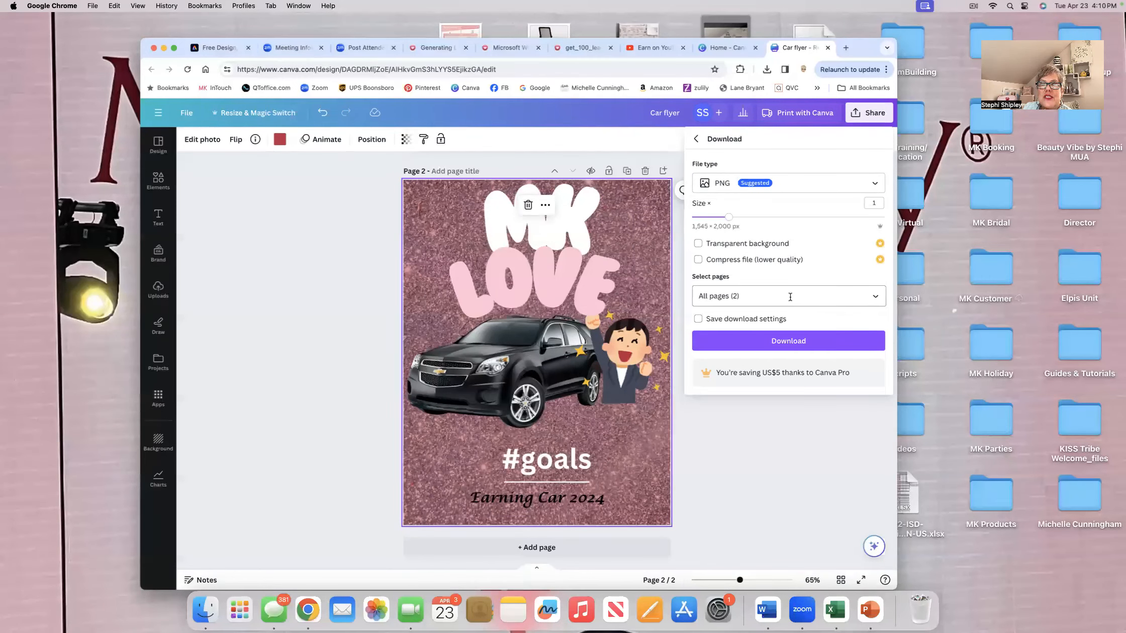
click(874, 298)
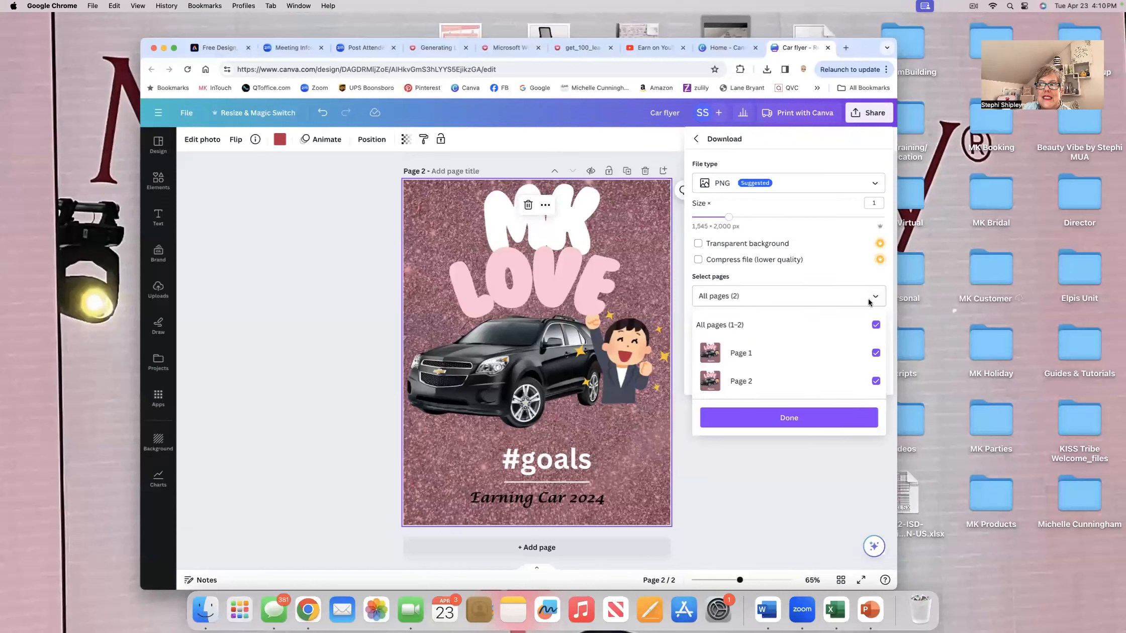
click(877, 326)
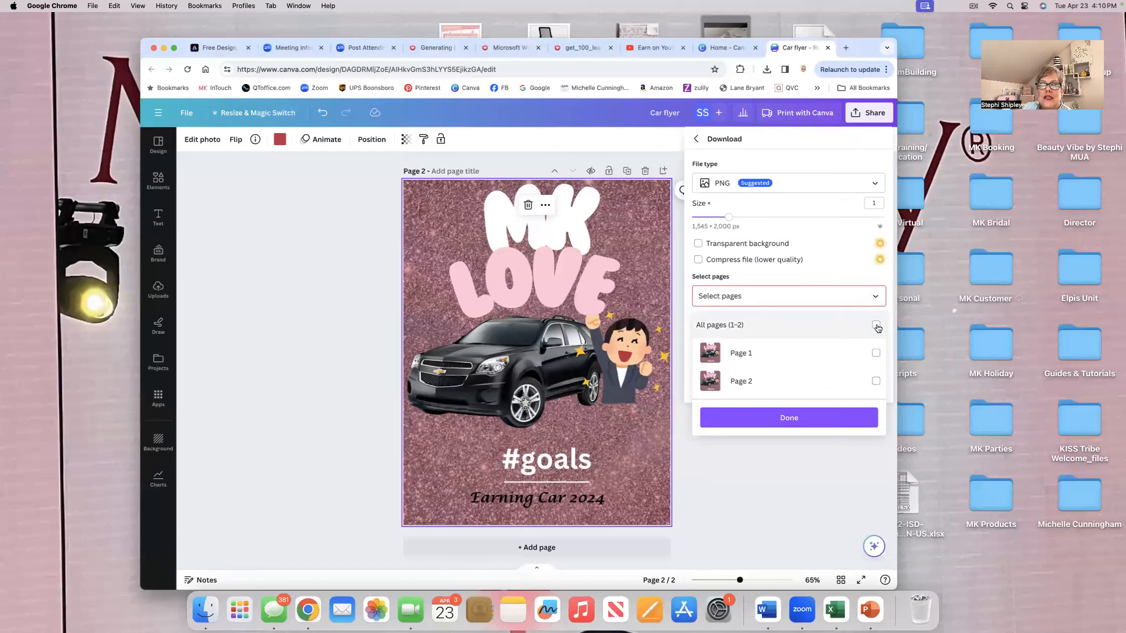
click(876, 382)
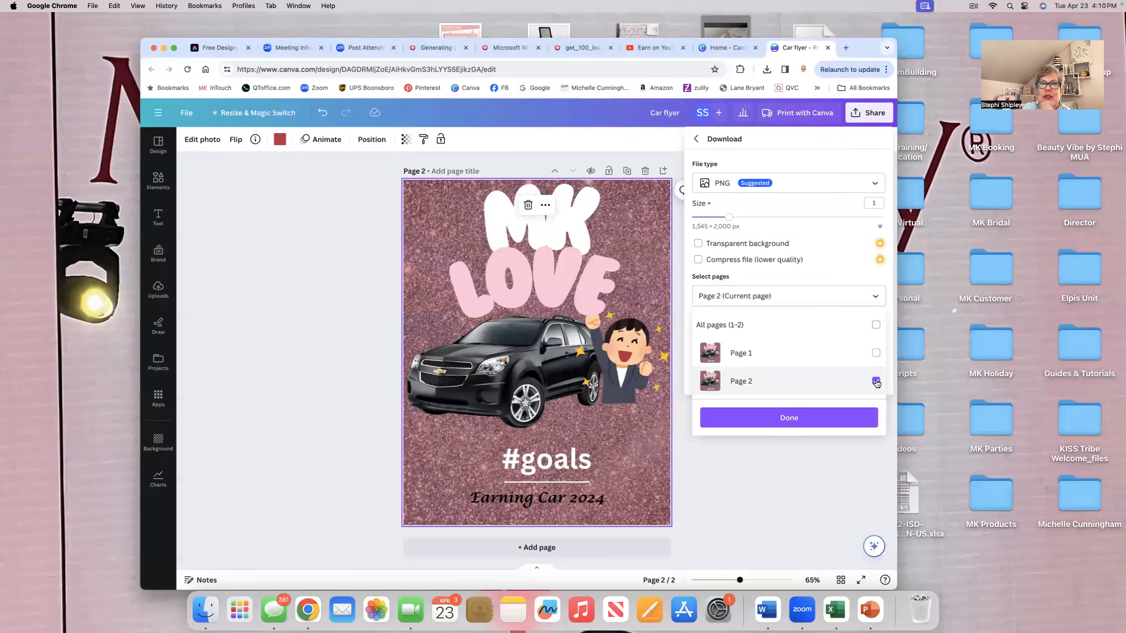
click(814, 421)
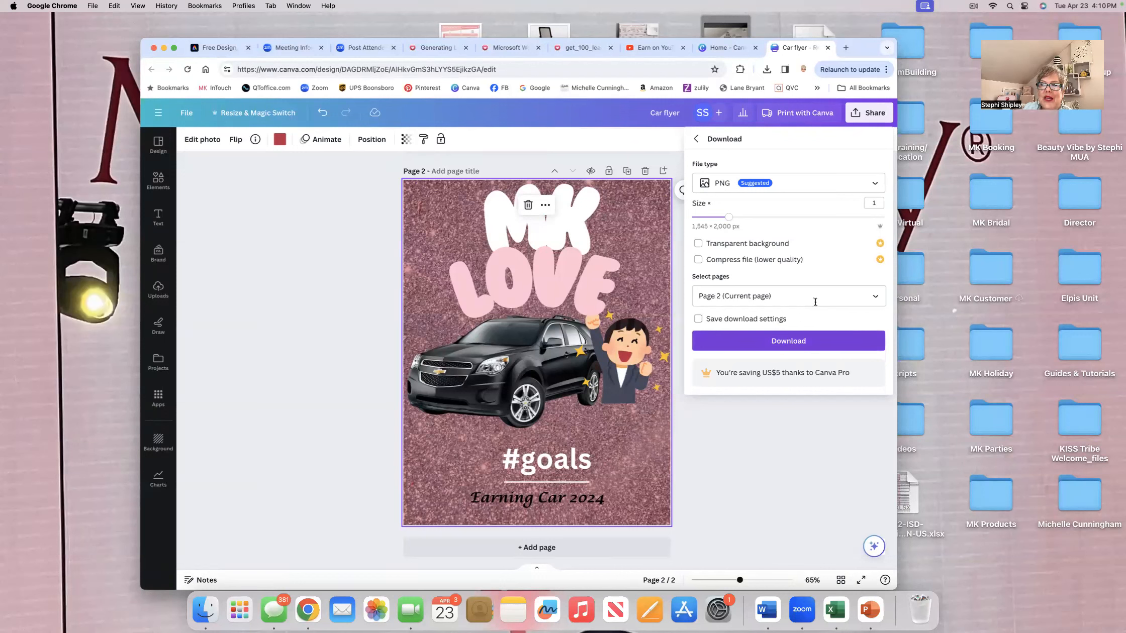
click(698, 139)
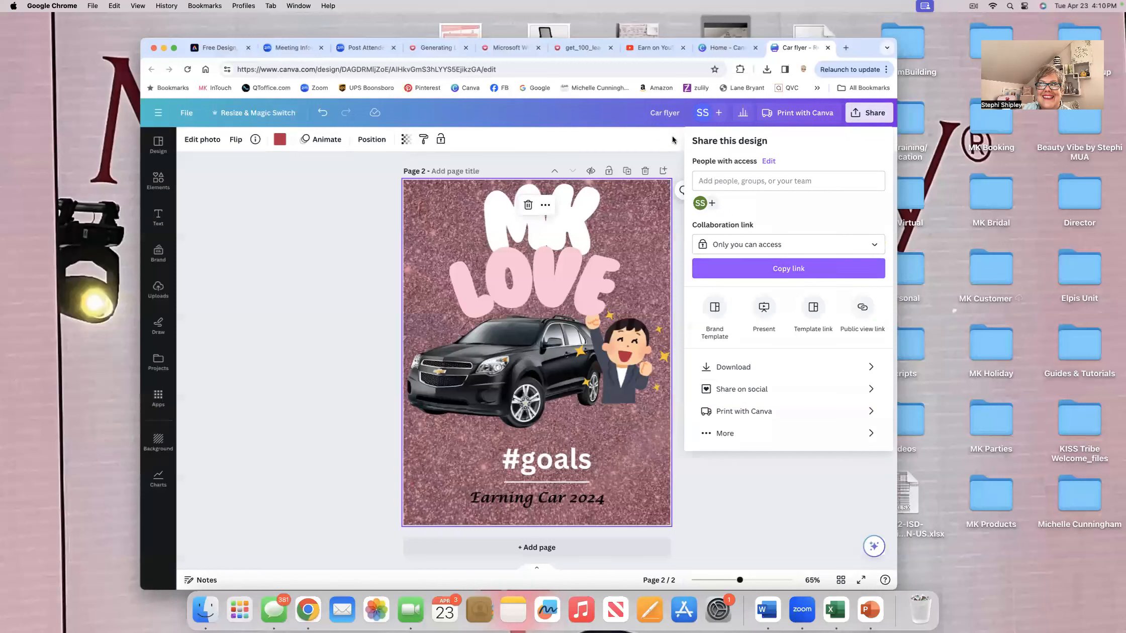
click(674, 139)
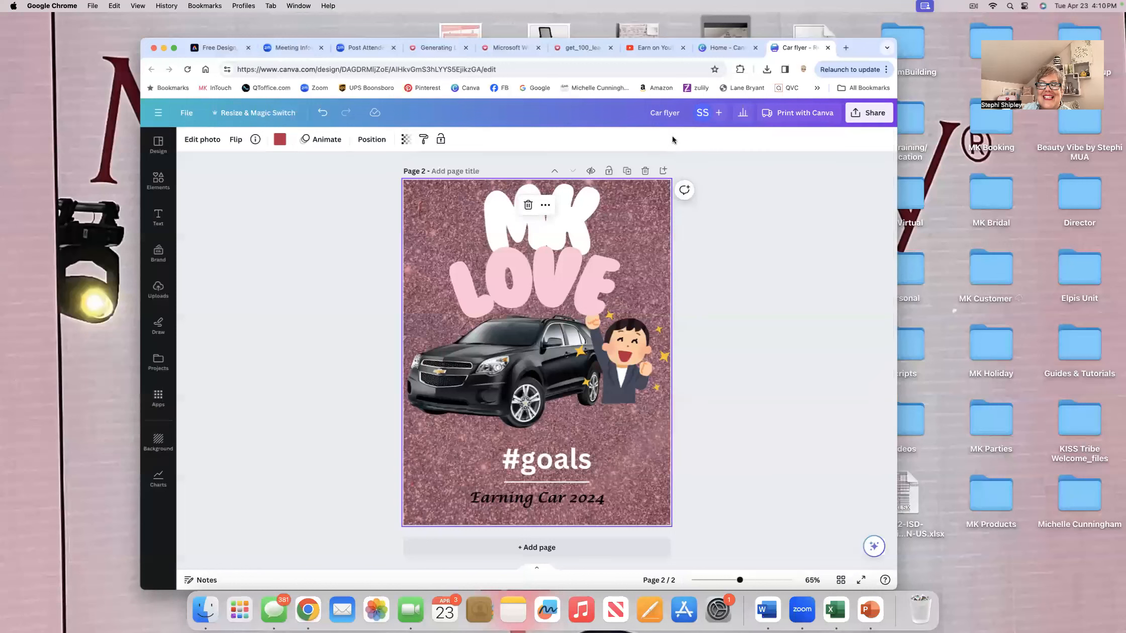
Close the Car flyer design and open the list of recent projects from the Canva home page.
click(828, 48)
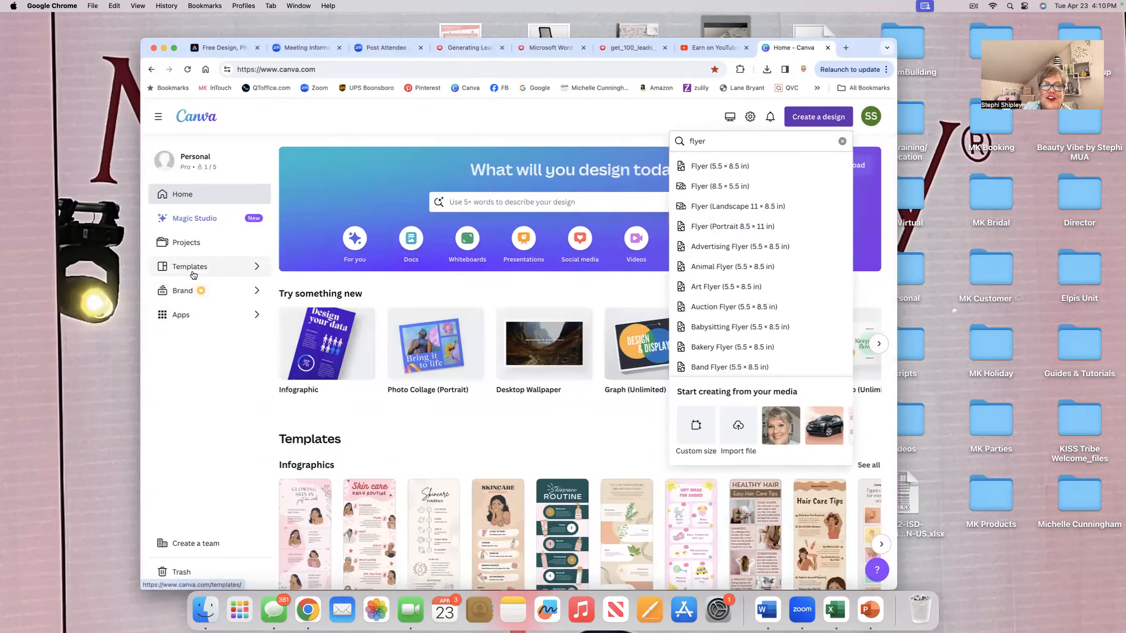
click(182, 197)
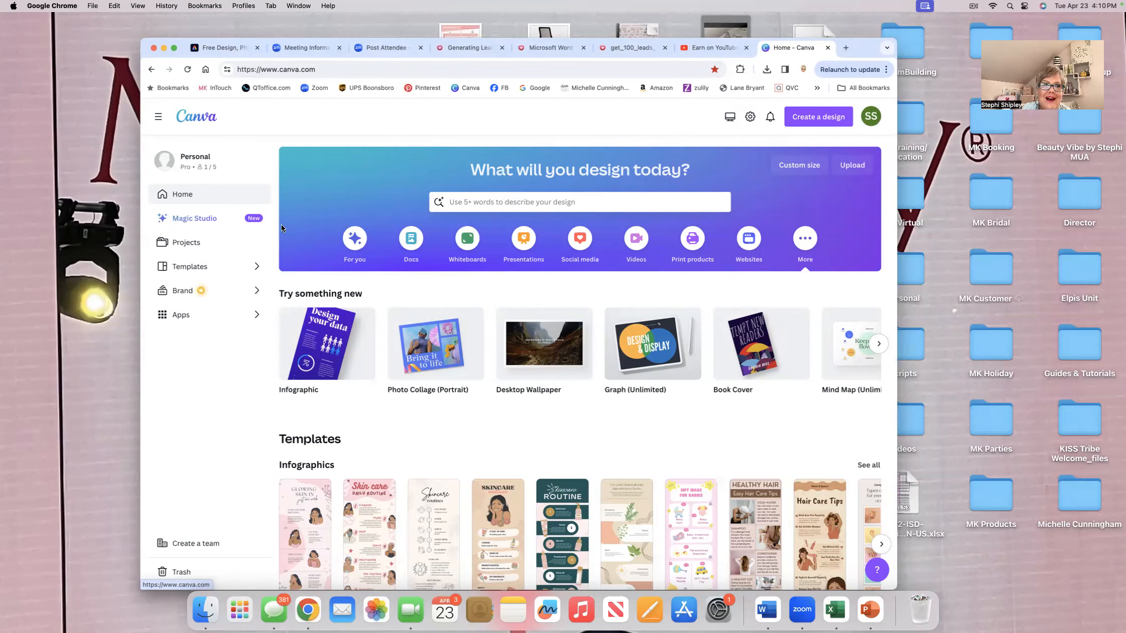
click(195, 245)
scroll(575, 307, down, 3)
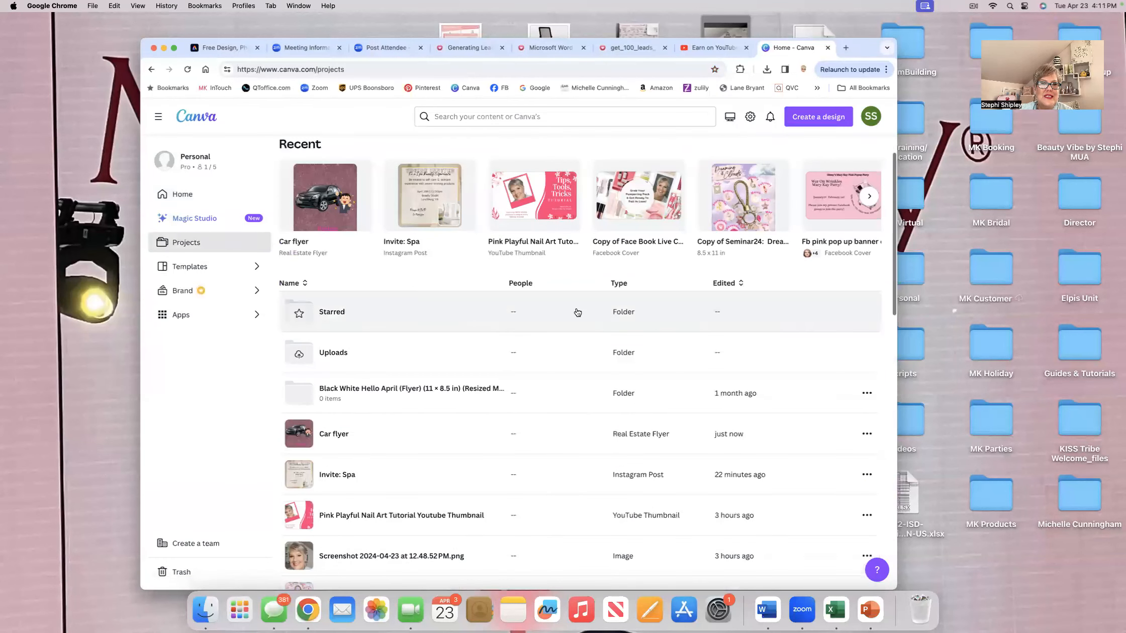
Move the "Car flyer" design from the recent projects to the trash.
mouse_move(316, 234)
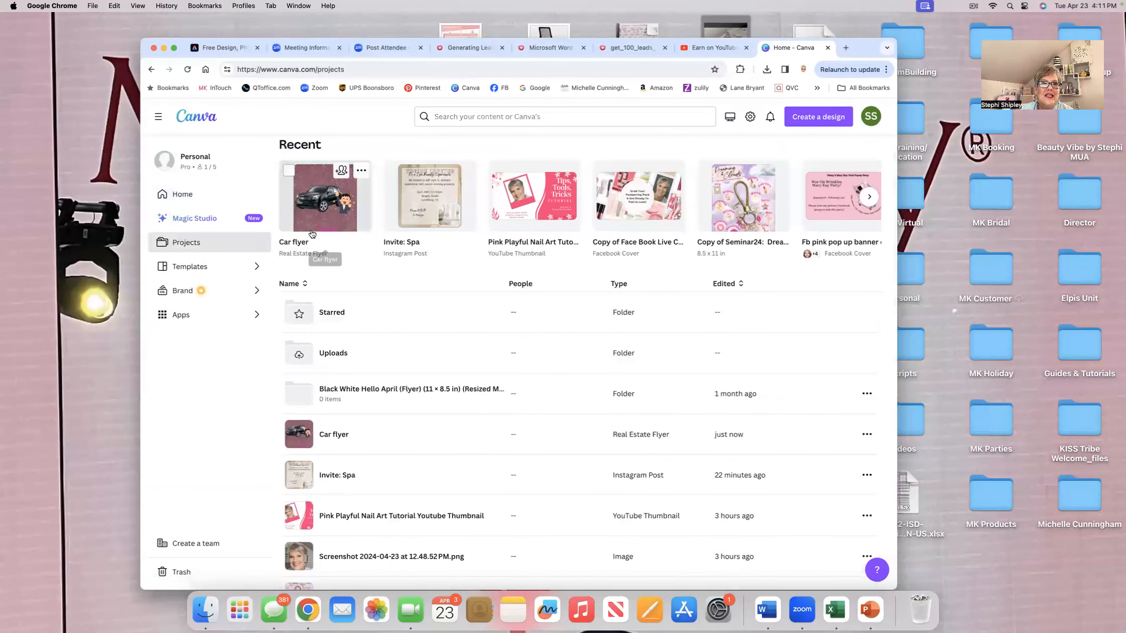
click(361, 171)
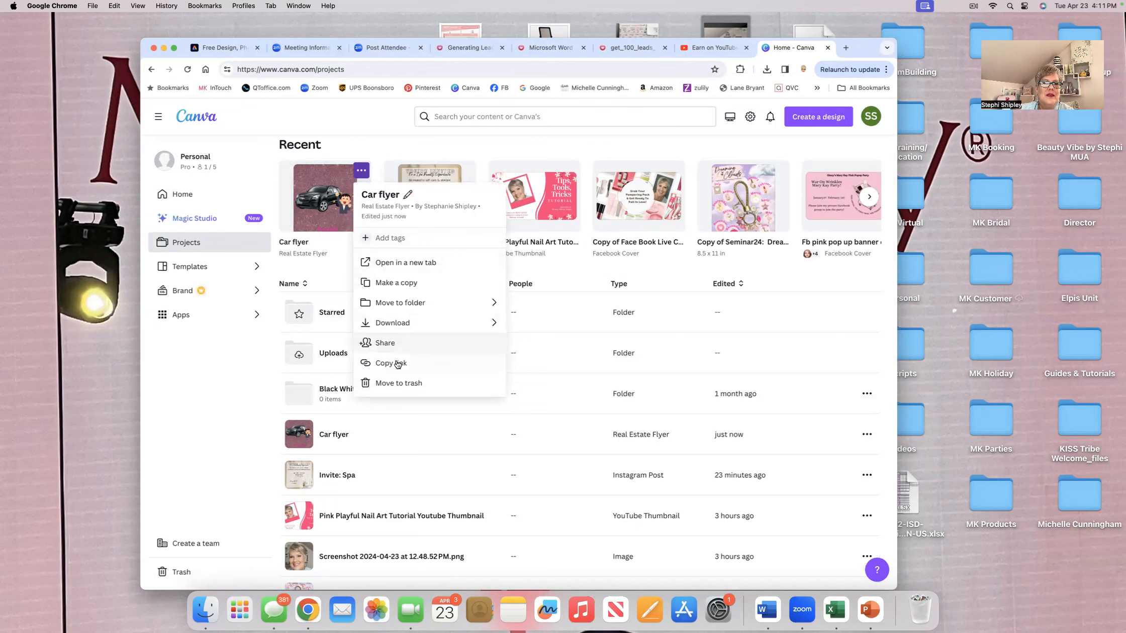
click(400, 384)
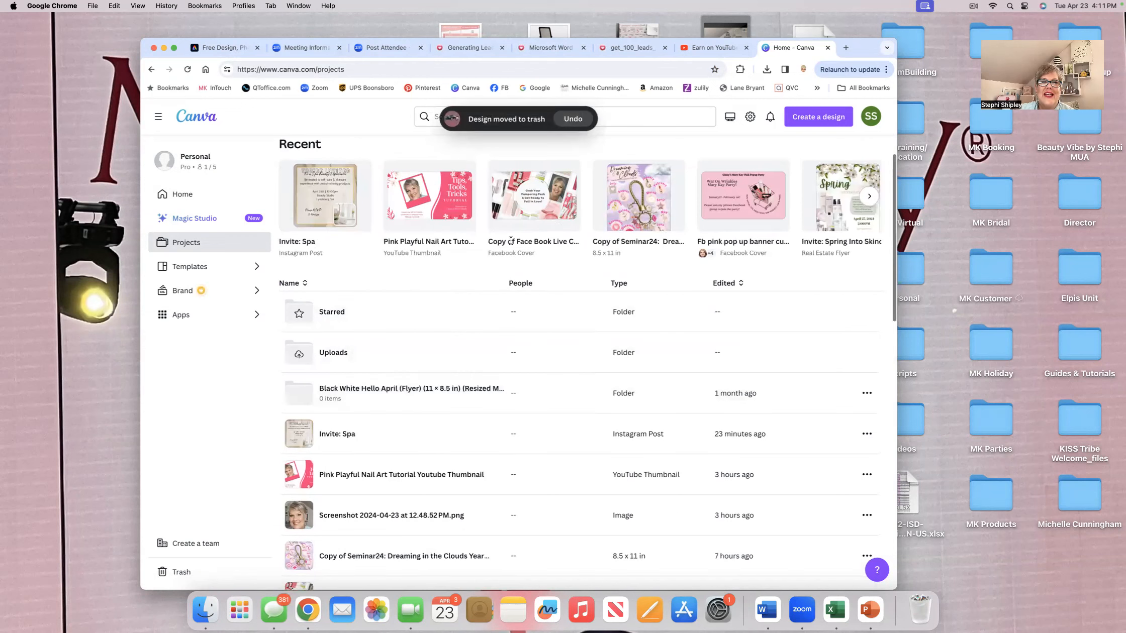
scroll(510, 244, up, 3)
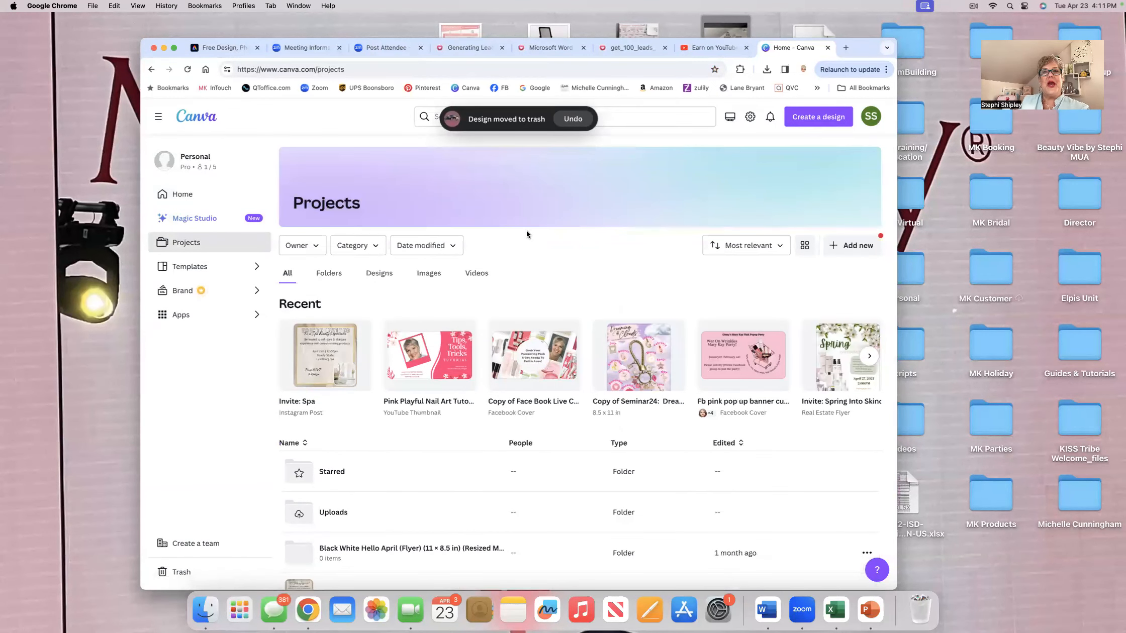